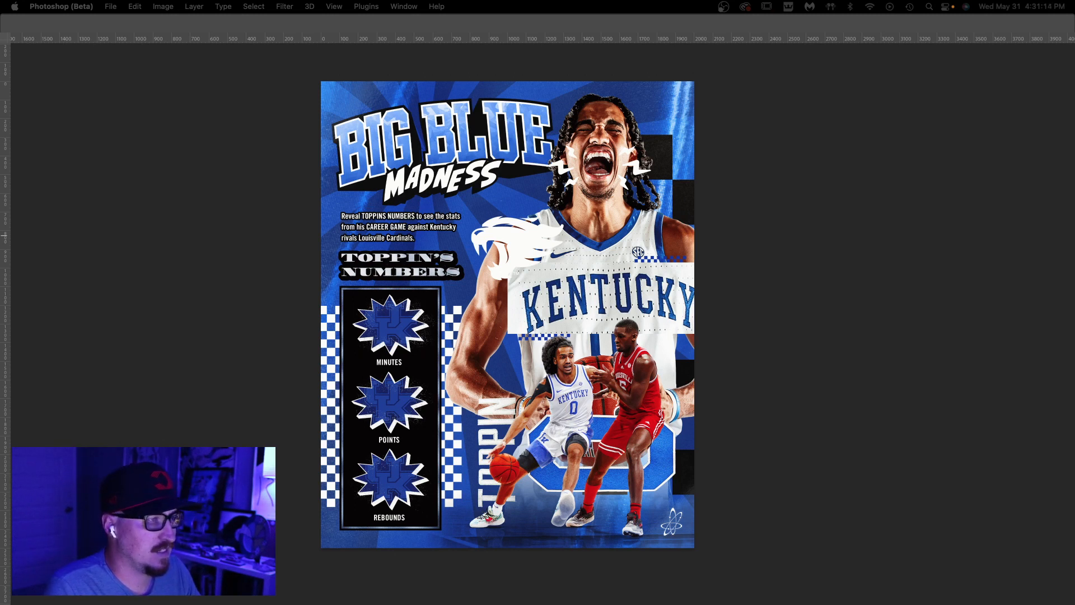
- Scrub through the ticket preview video to review the coin scratch-off animation, and close the preview
left_click_drag(707, 90, 516, 43)
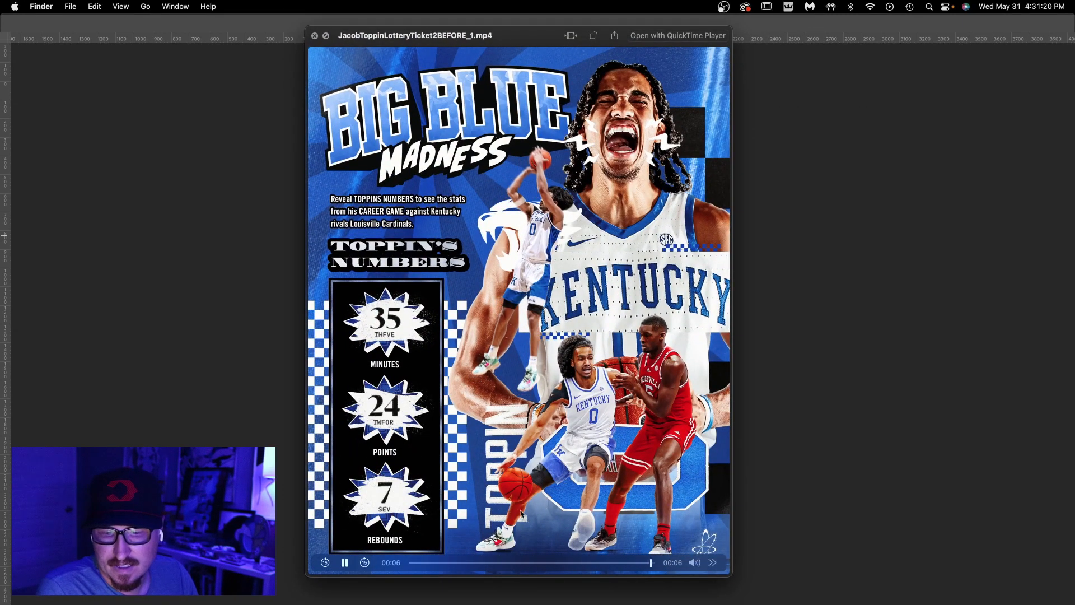
left_click(465, 562)
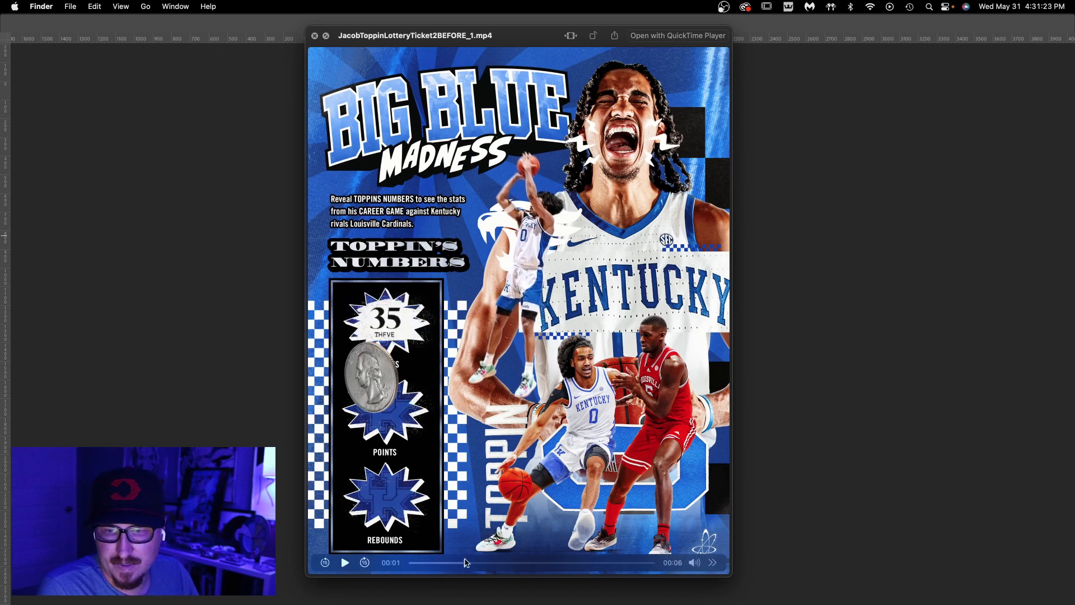
left_click_drag(464, 562, 504, 401)
left_click(741, 326)
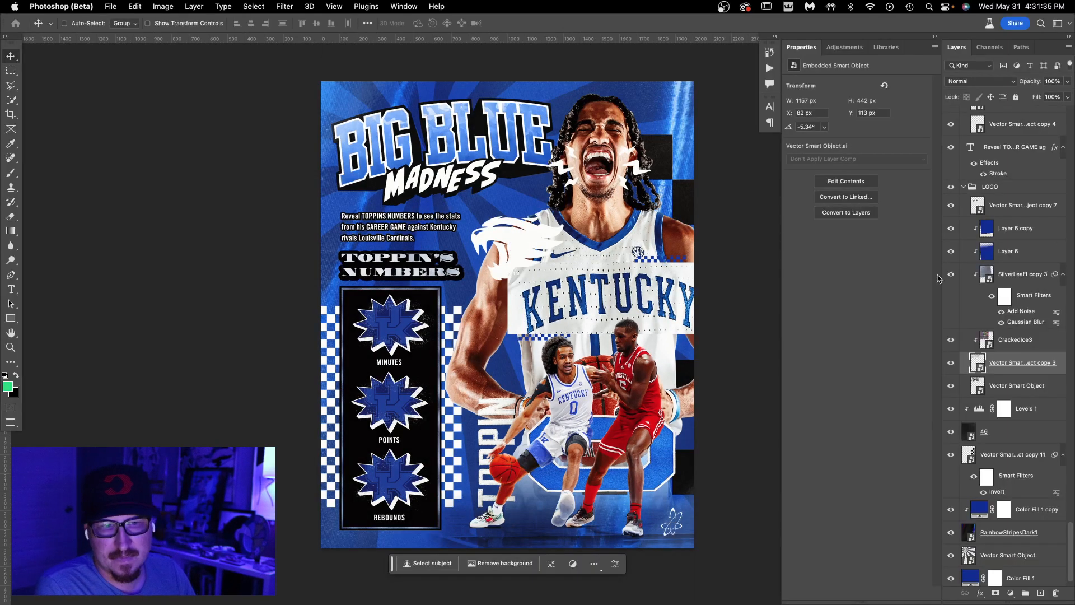
- Look over the poster's layer stack and close the document without saving its changes
scroll(1058, 224, "up", 10)
scroll(1058, 224, "up", 10)
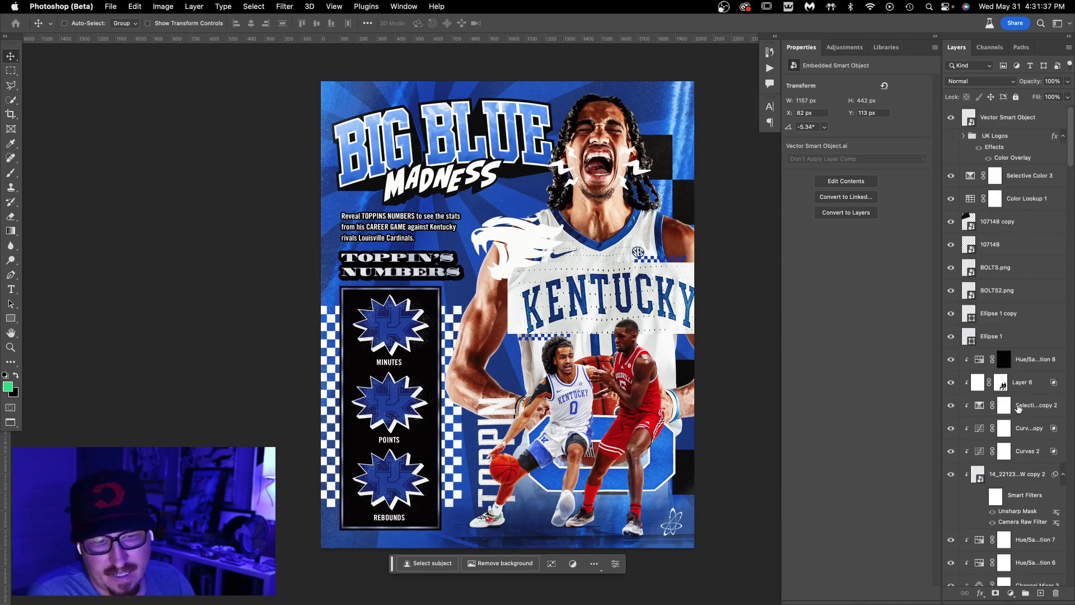
scroll(1018, 408, "down", 10)
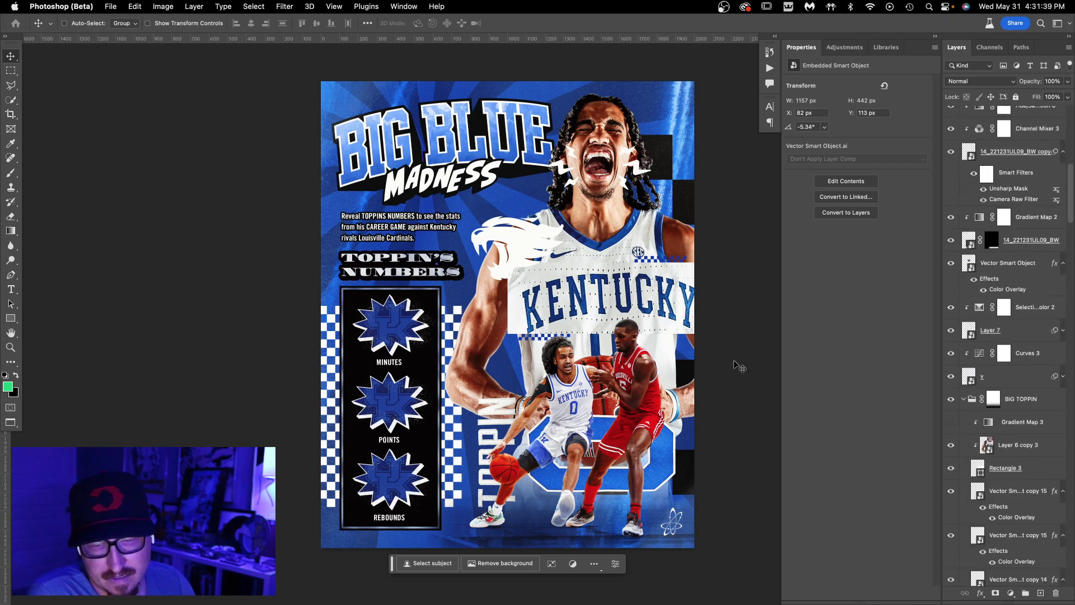
key("super+w")
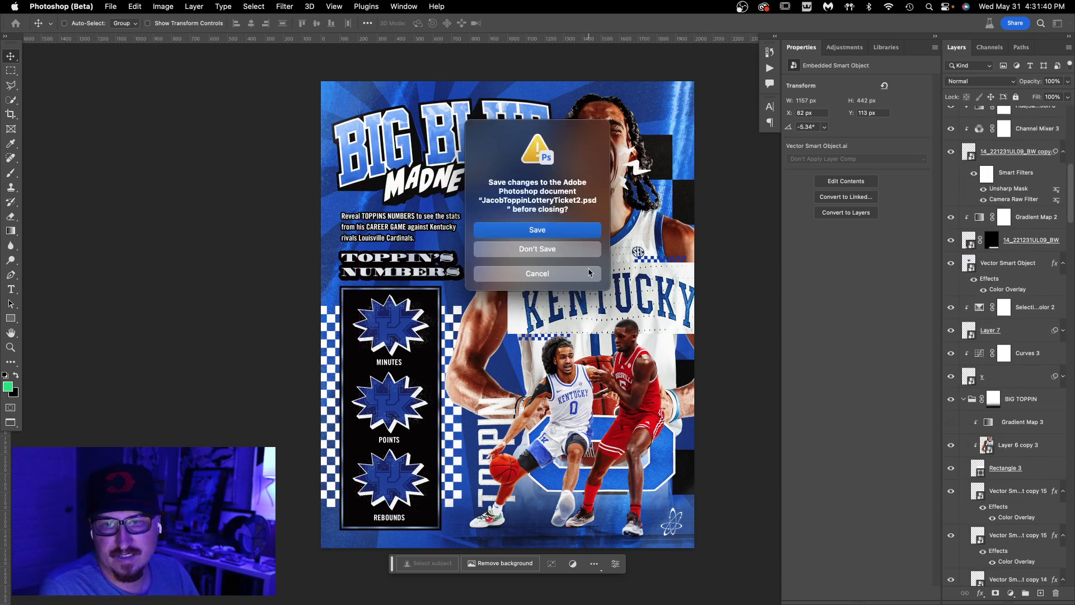
left_click(537, 249)
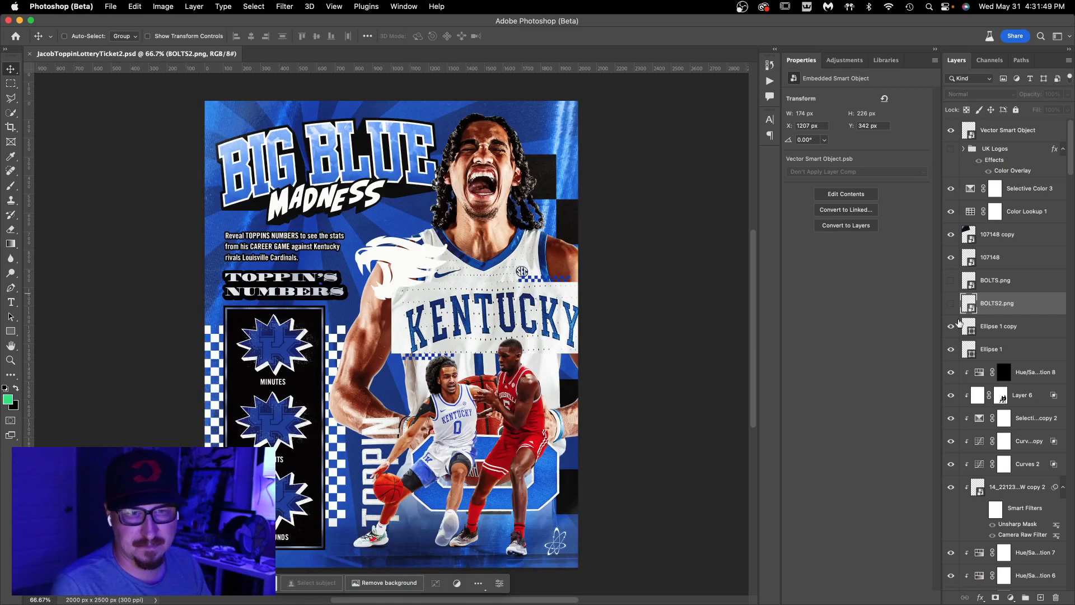
- Make the BOLTS.png, BOLTS2.png and Little Toppin layers visible on the poster
left_click(993, 290)
left_click(950, 281)
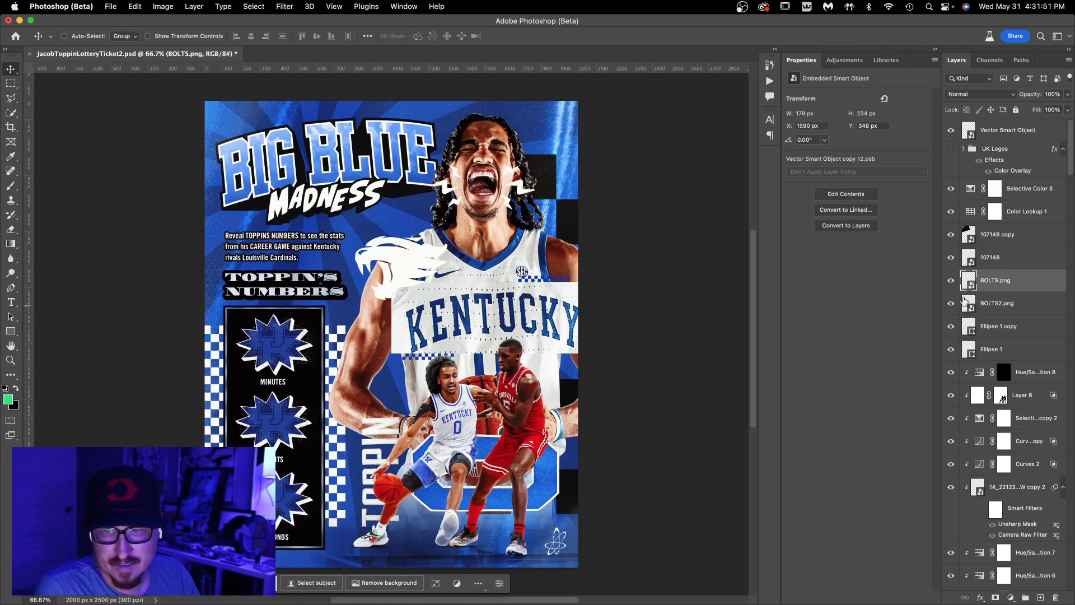
scroll(969, 325, "down", 5)
scroll(968, 317, "down", 3)
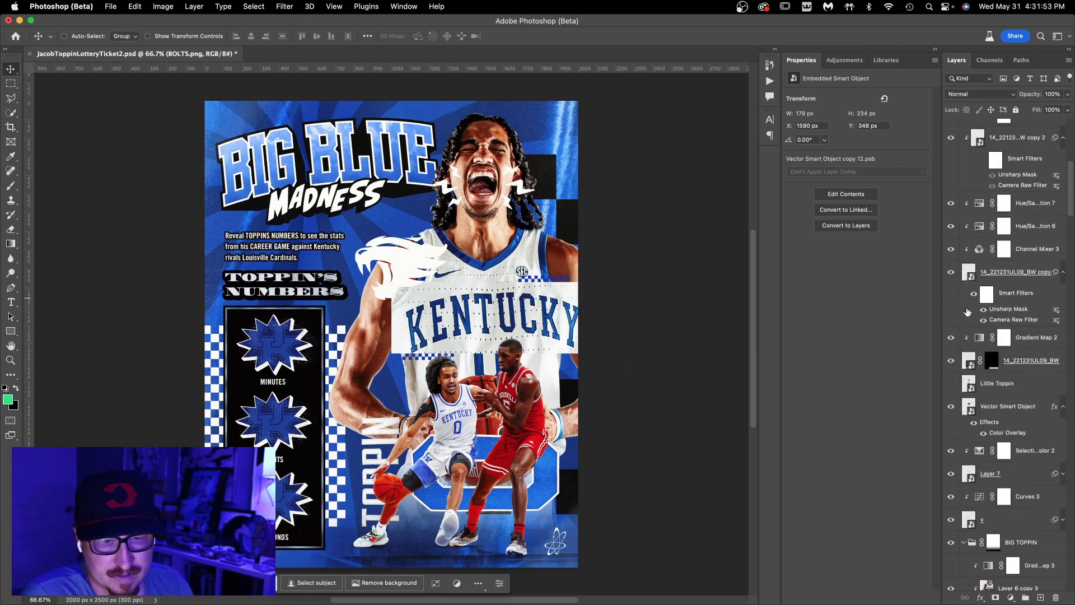
left_click(950, 384)
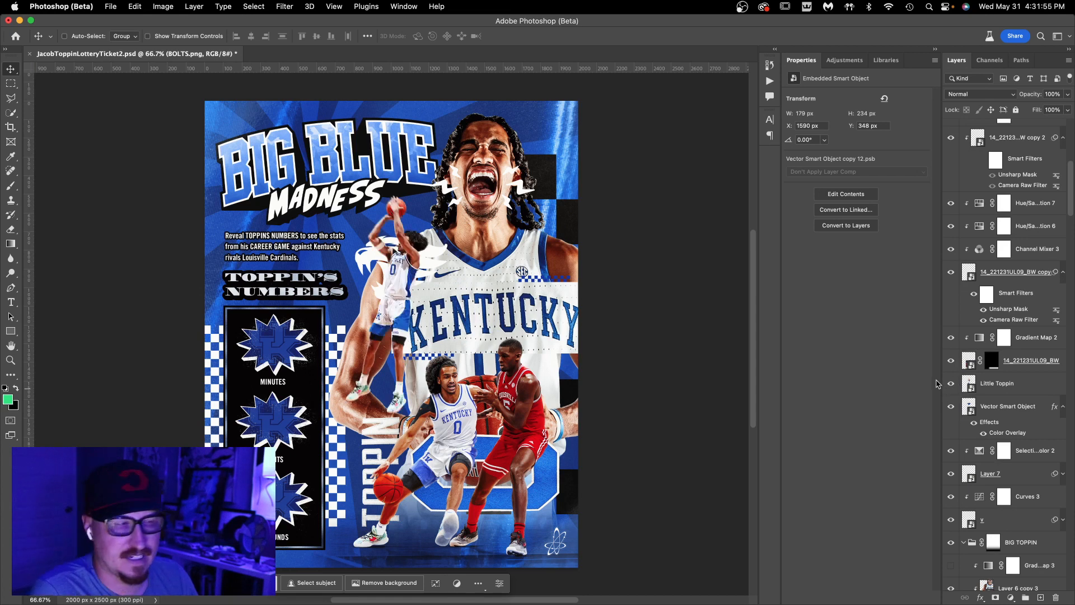
scroll(498, 264, "left", 5)
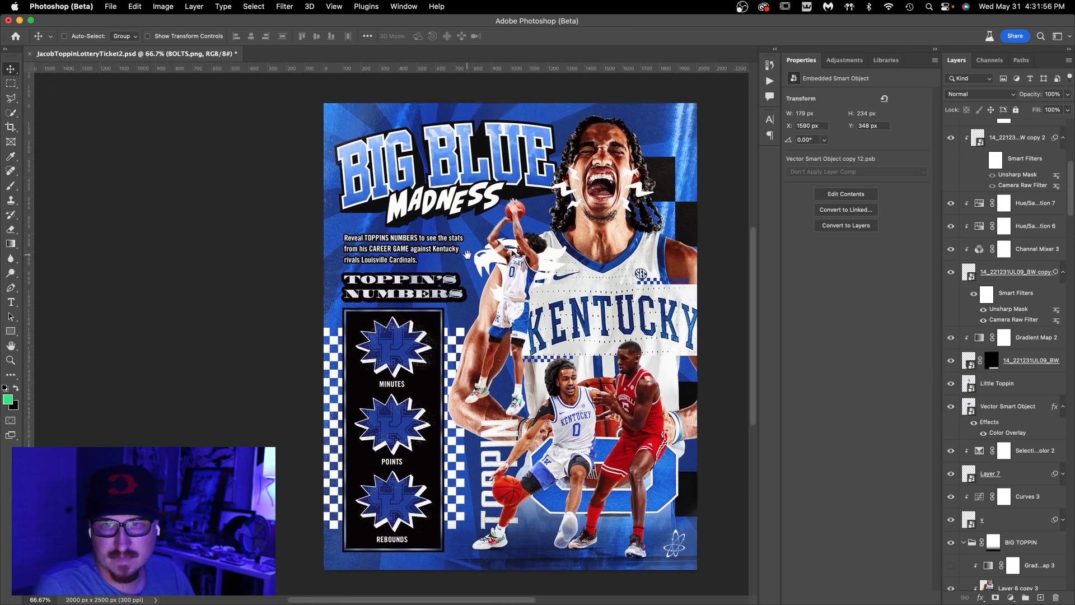
- Delete the hidden Vector Smart Object from the VERT PATTERN group and the hidden 42_2210...U17_CW layer below it
scroll(997, 286, "down", 10)
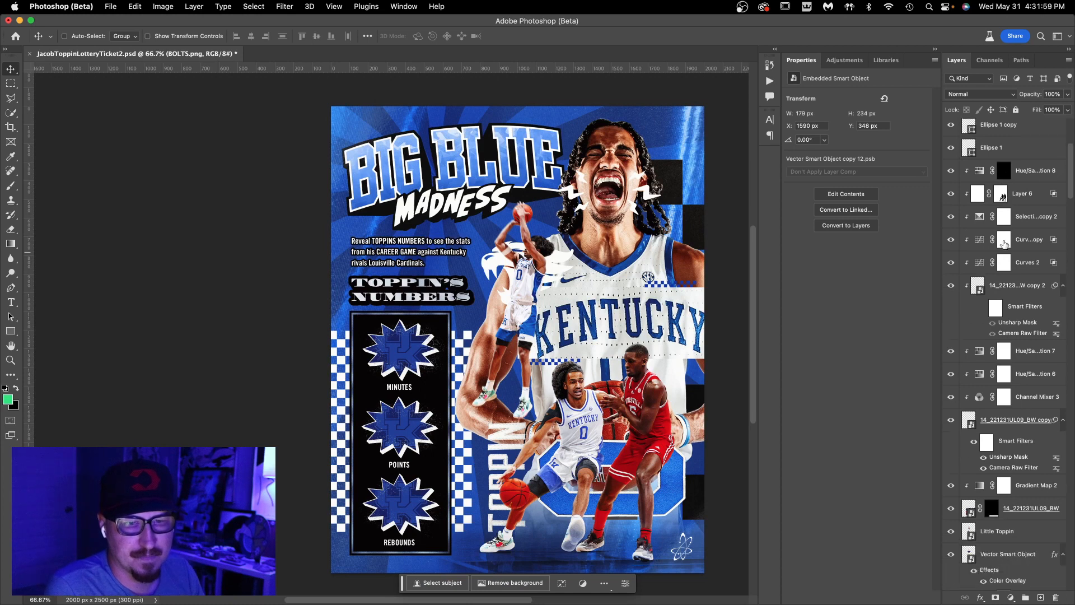
scroll(997, 285, "down", 10)
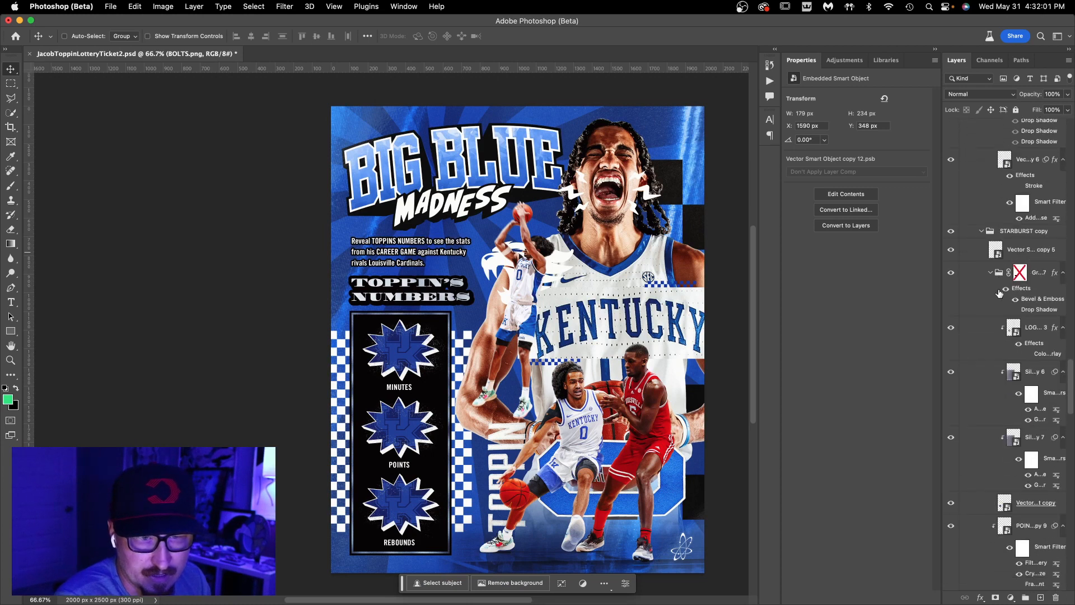
scroll(999, 293, "down", 8)
left_click(1008, 311)
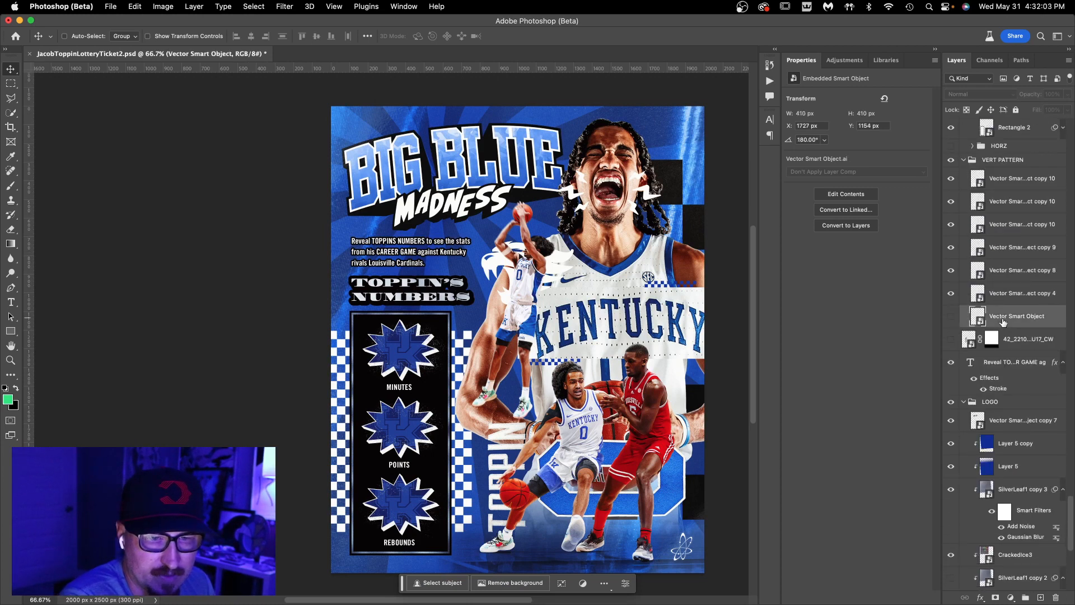
left_click(1013, 323)
key("BackSpace")
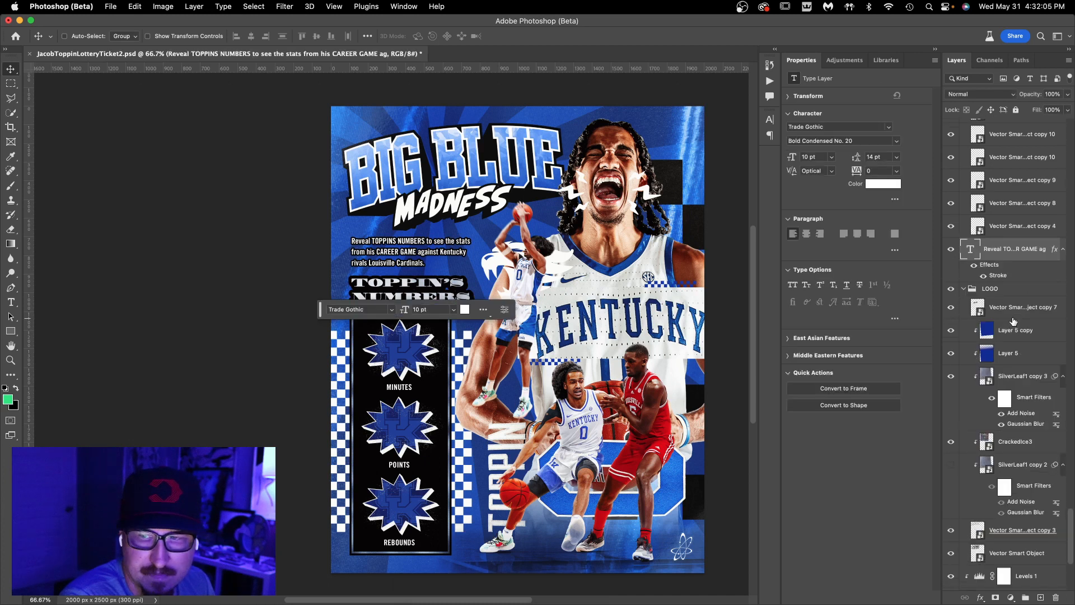
- Delete the hidden black Layer 1 directly above the Background layer
scroll(1013, 321, "down", 6)
left_click(1013, 318)
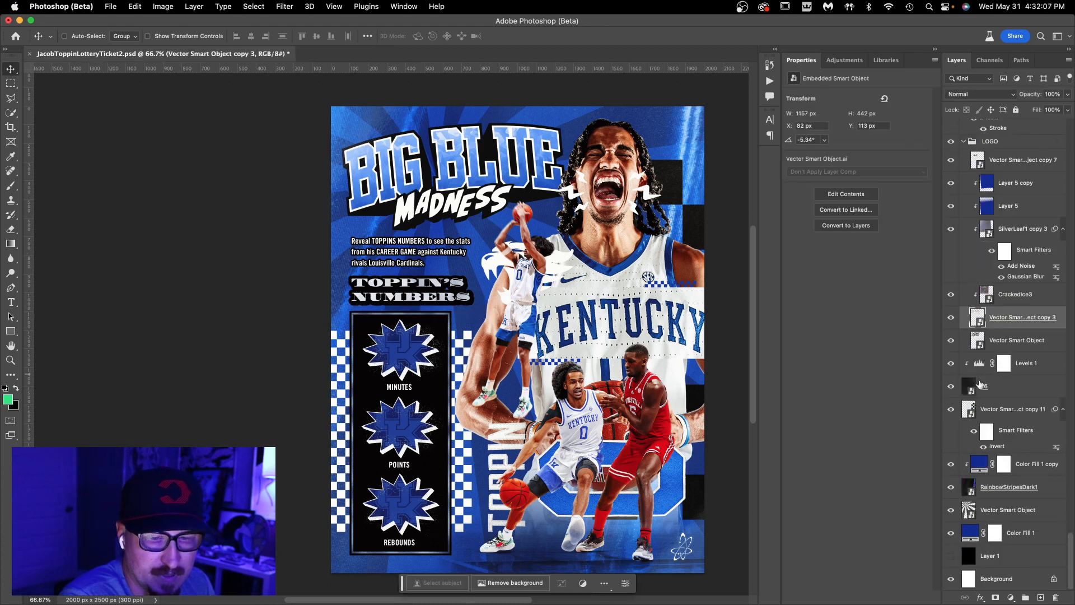
left_click(992, 557)
key("BackSpace")
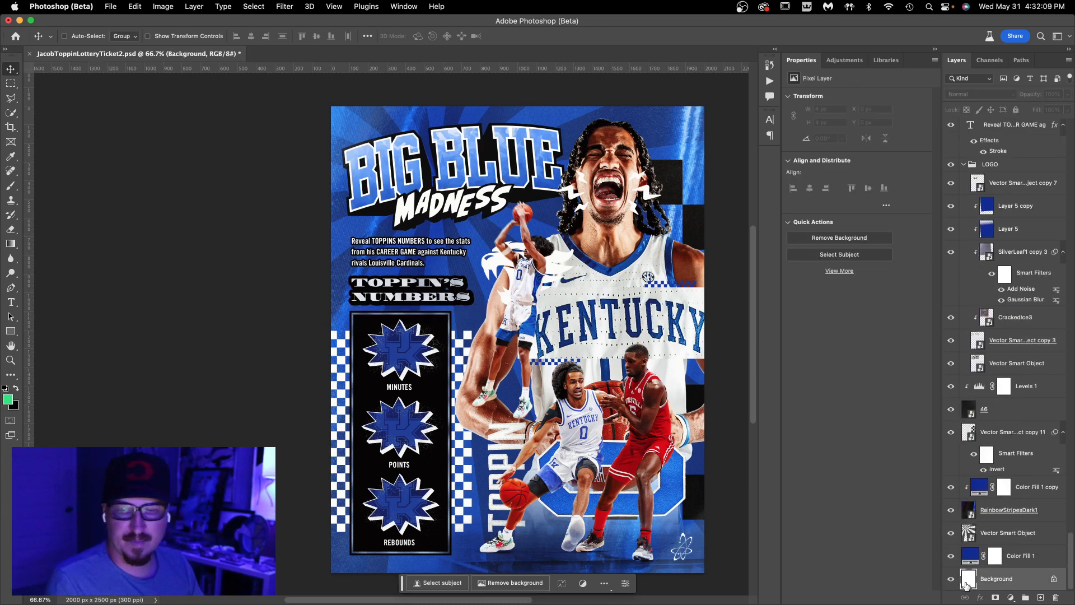
- Isolate the white Background layer, and turn on Color Fill 1 and the sunburst Vector Smart Object above it
left_click(951, 578, "alt")
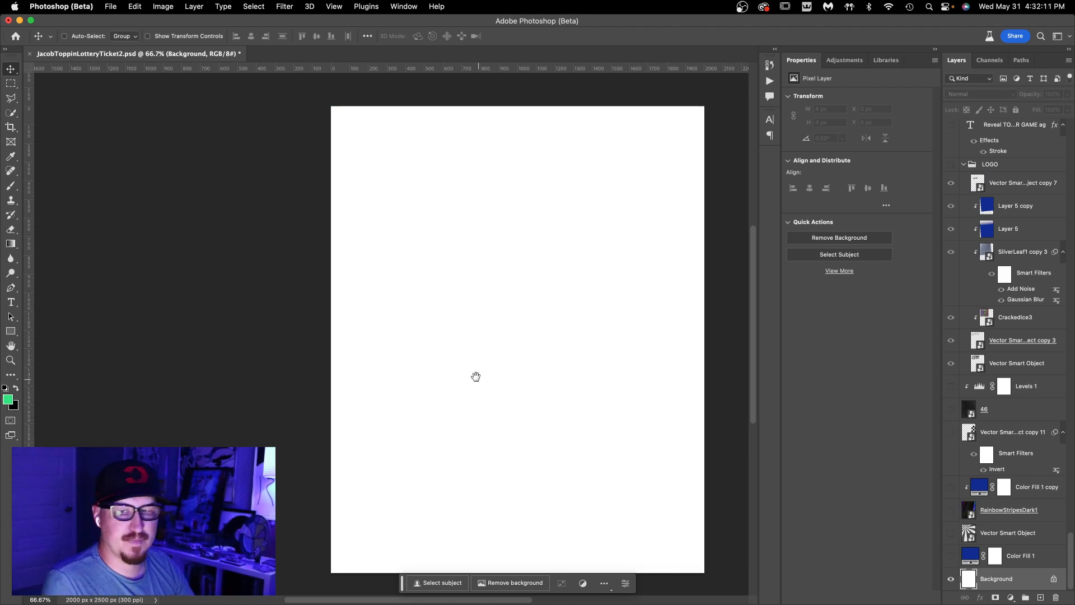
left_click_drag(475, 377, 503, 360)
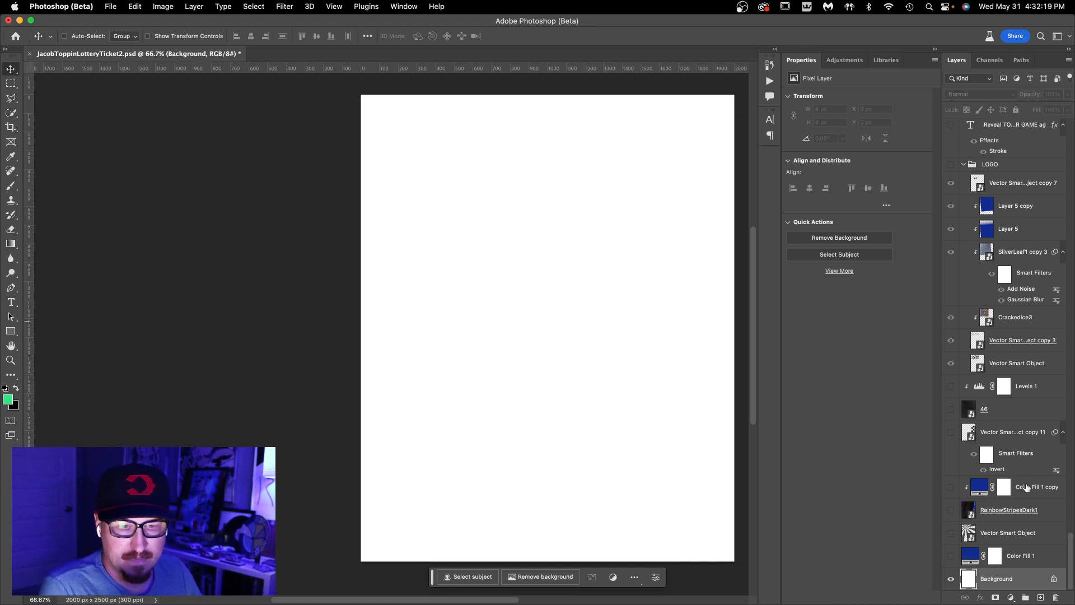
left_click(951, 555)
left_click(950, 533)
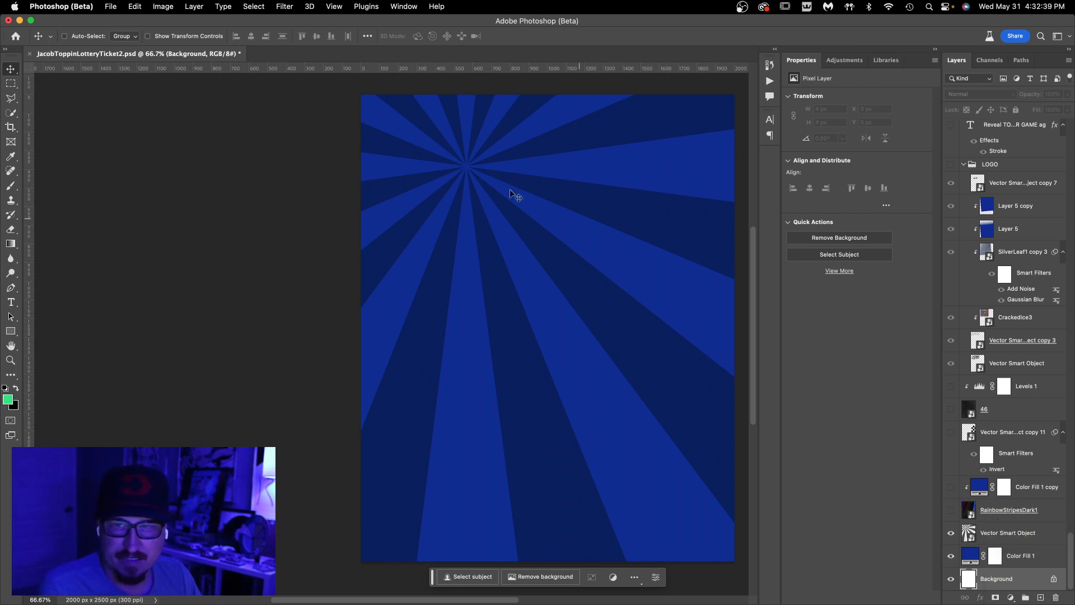
- Show the RainbowStripesDark1 texture and its clipped Color Fill 1 copy, and select that fill layer
left_click(951, 510)
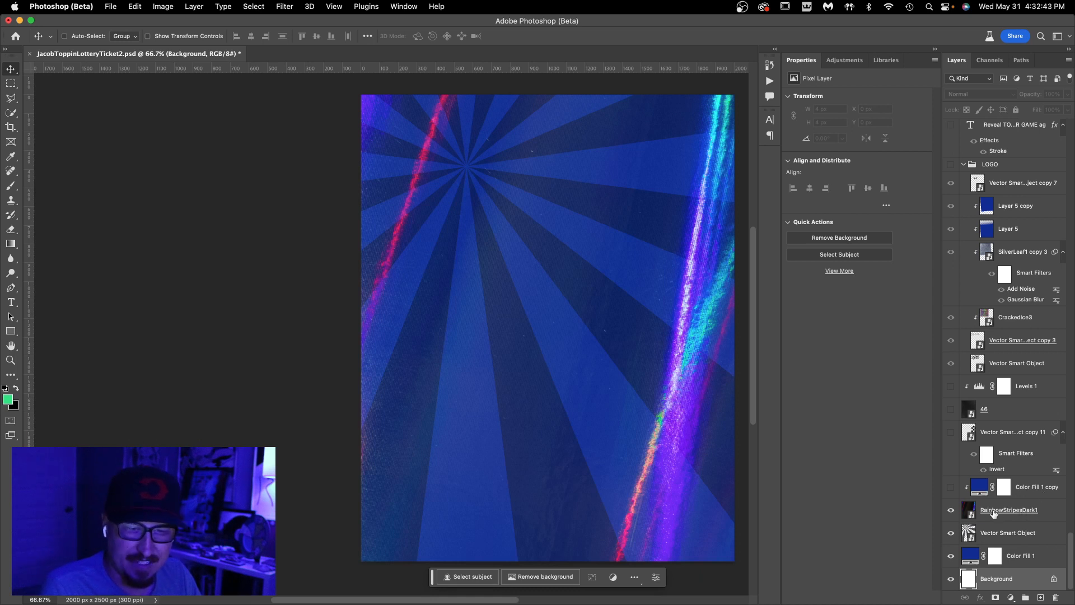
left_click(950, 487)
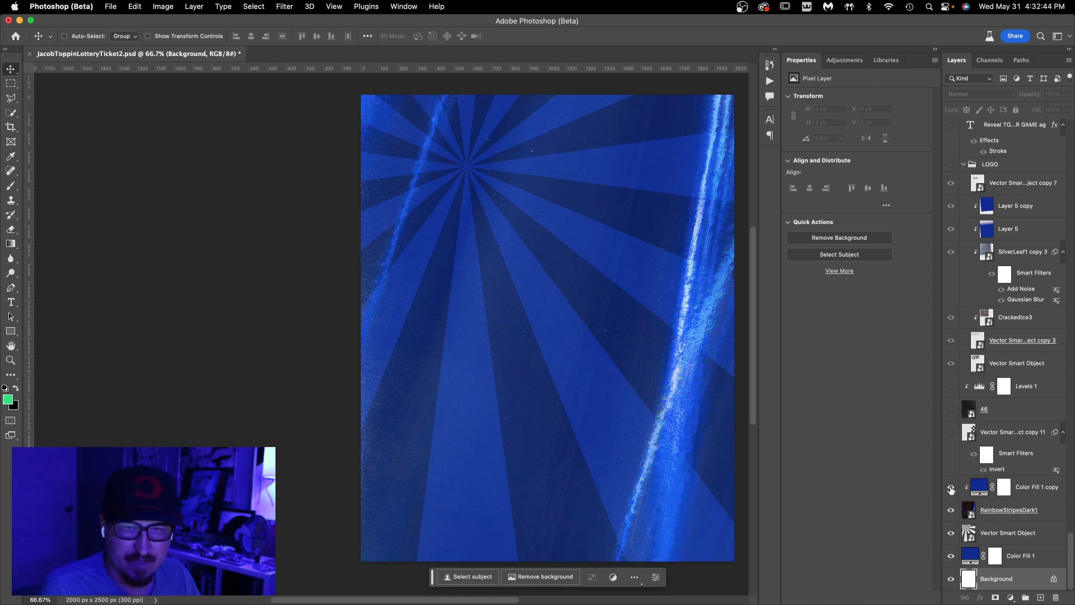
left_click(1030, 488)
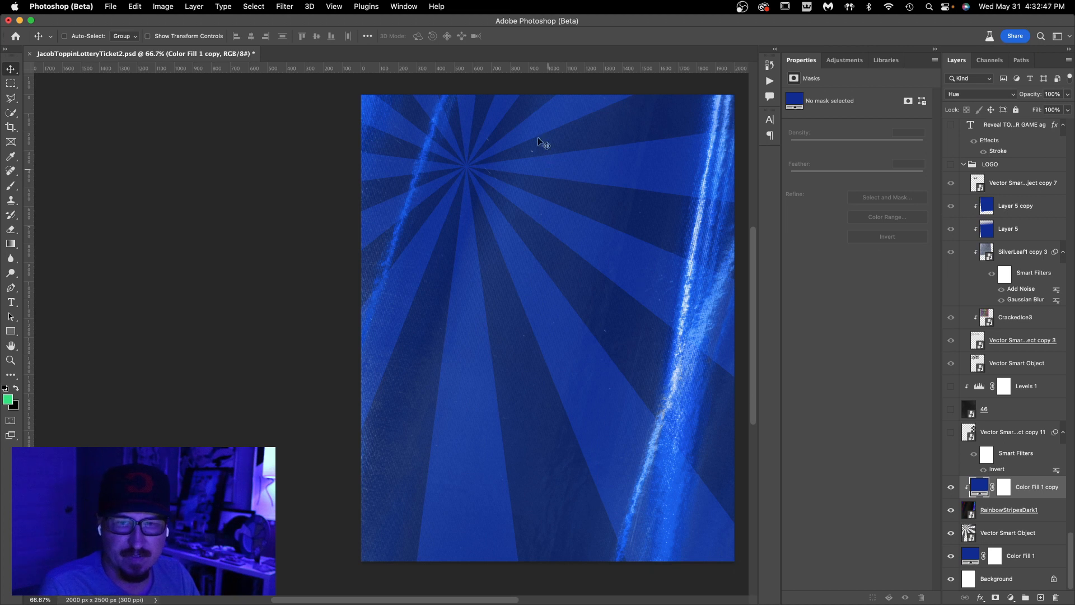
- Show the black checker pattern layer, the 46 texture above it and the clipped Levels 1 adjustment
left_click(1029, 438)
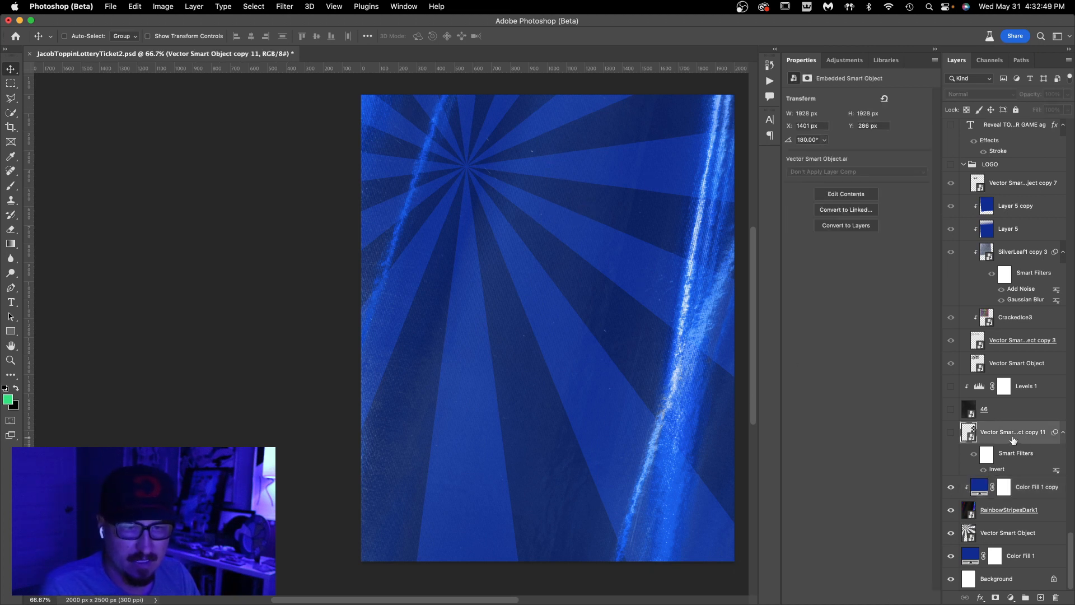
left_click(951, 434)
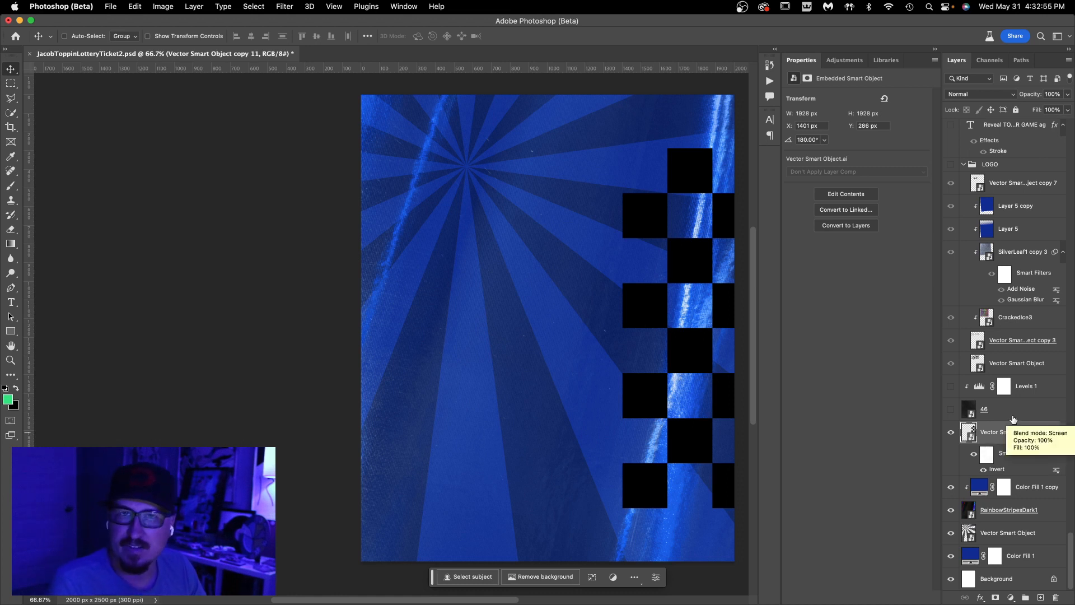
left_click(951, 409)
left_click(950, 386)
left_click(951, 387)
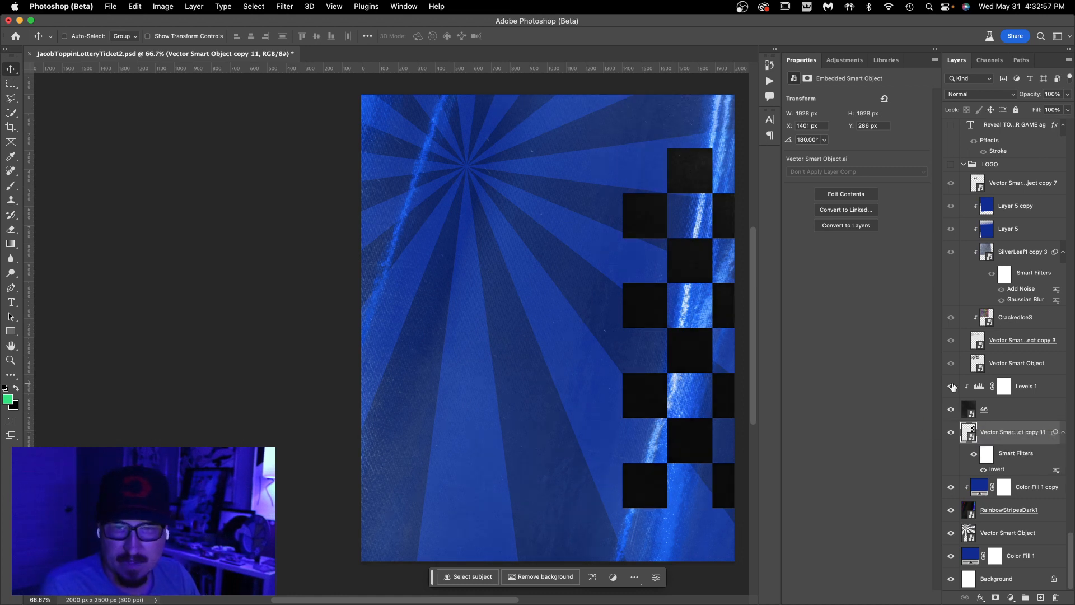
- Turn on the LOGO group and hide every individual layer inside it
left_click(1022, 366)
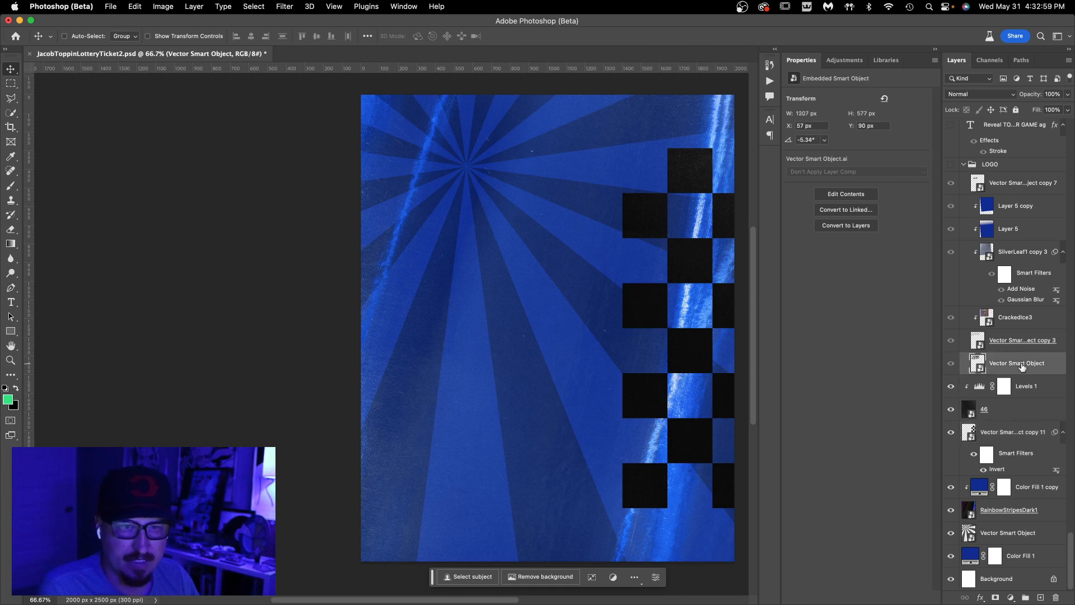
left_click(949, 164)
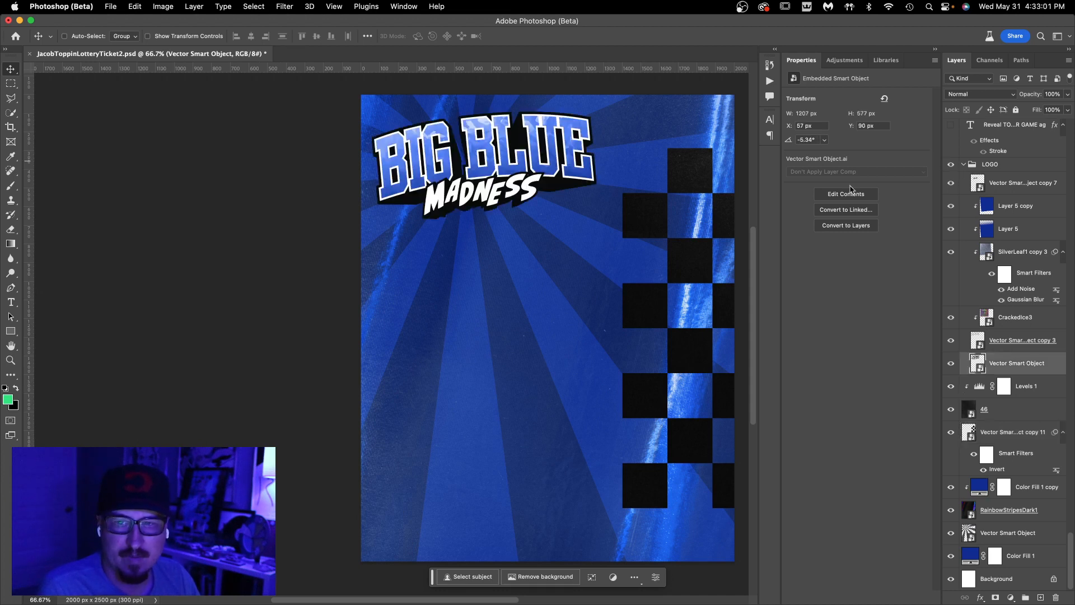
left_click(1014, 184)
left_click_drag(950, 183, 948, 373)
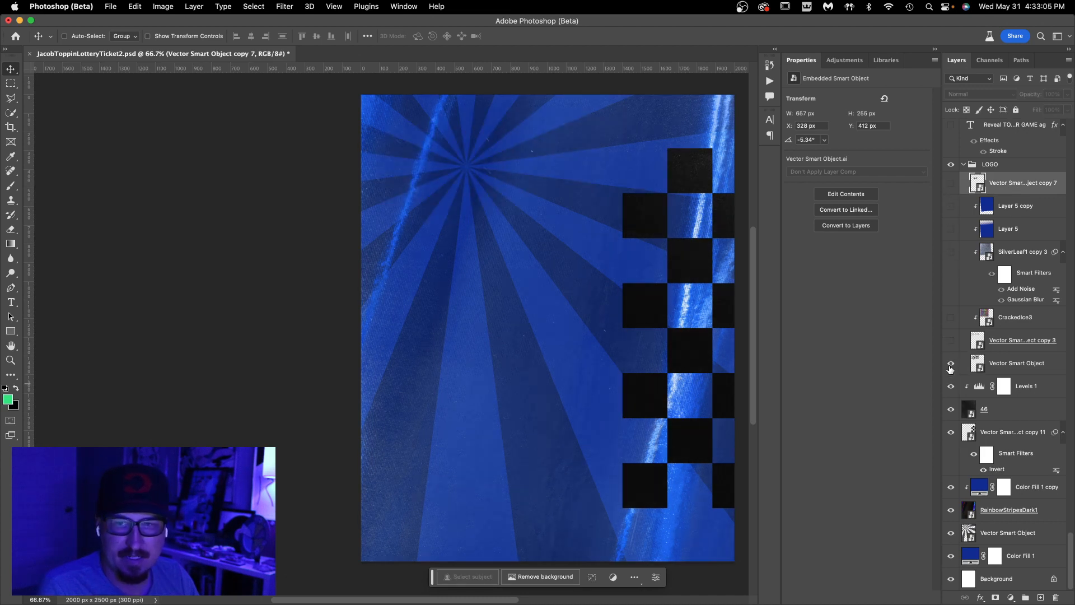
left_click(950, 365)
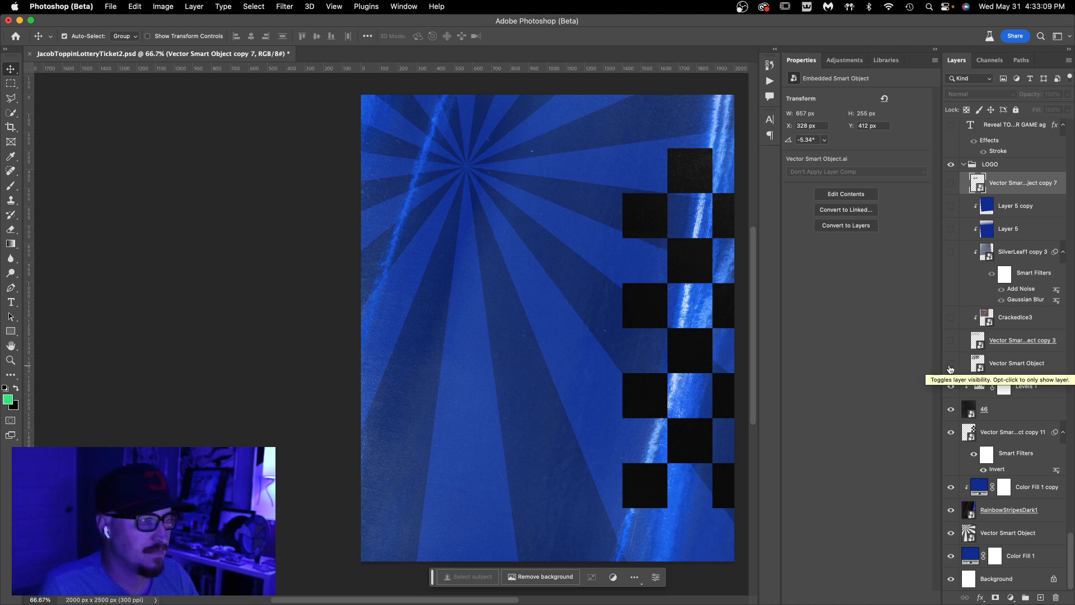
- Switch to Illustrator and select all of the BIG BLUE MADNESS wordmark artwork
key("super+Tab")
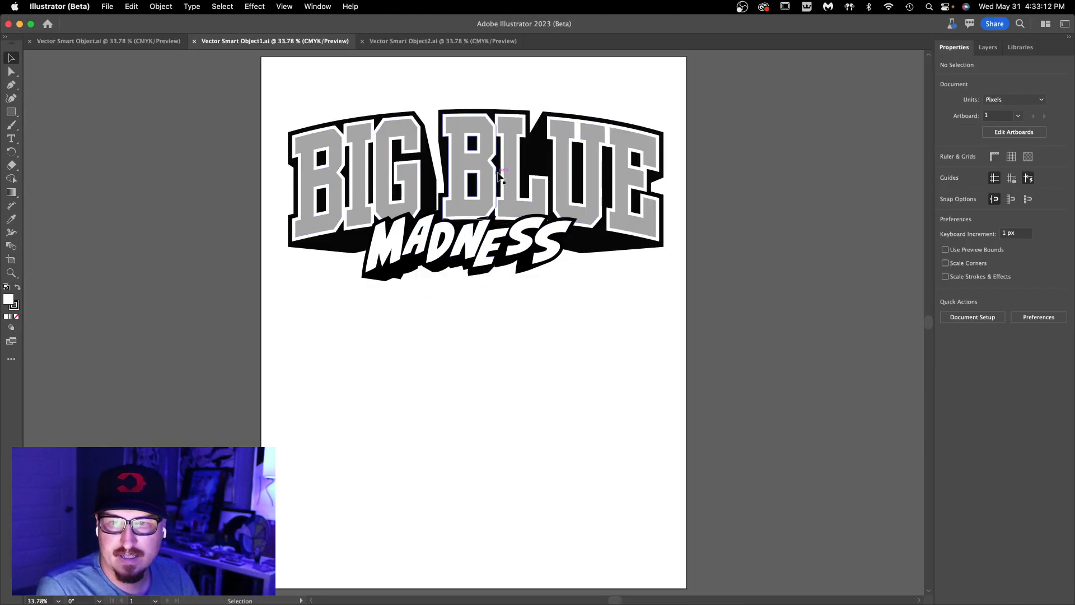
left_click(312, 120)
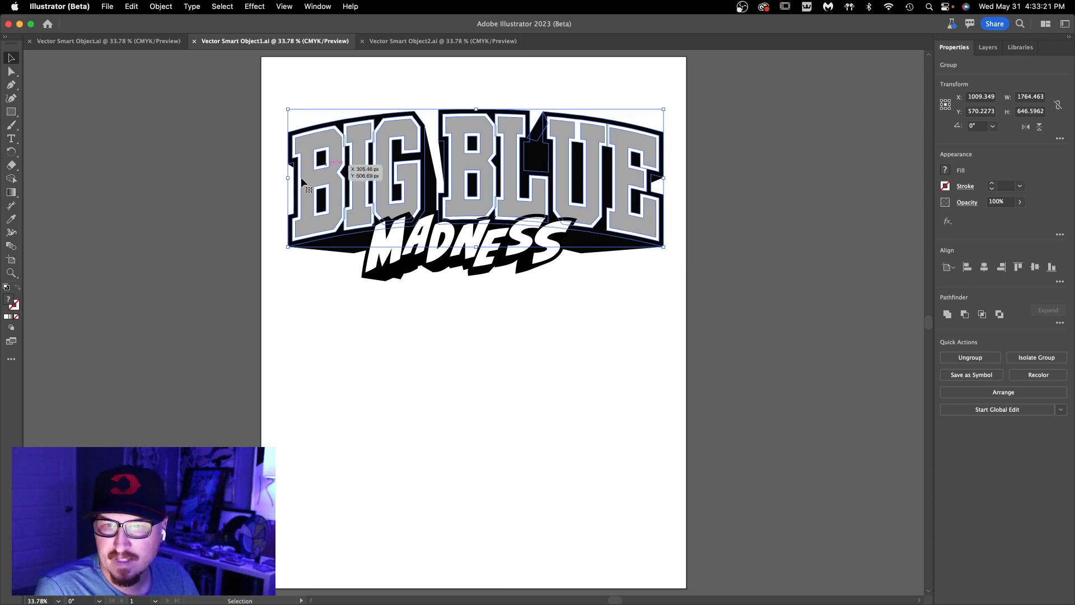
left_click_drag(262, 115, 697, 325)
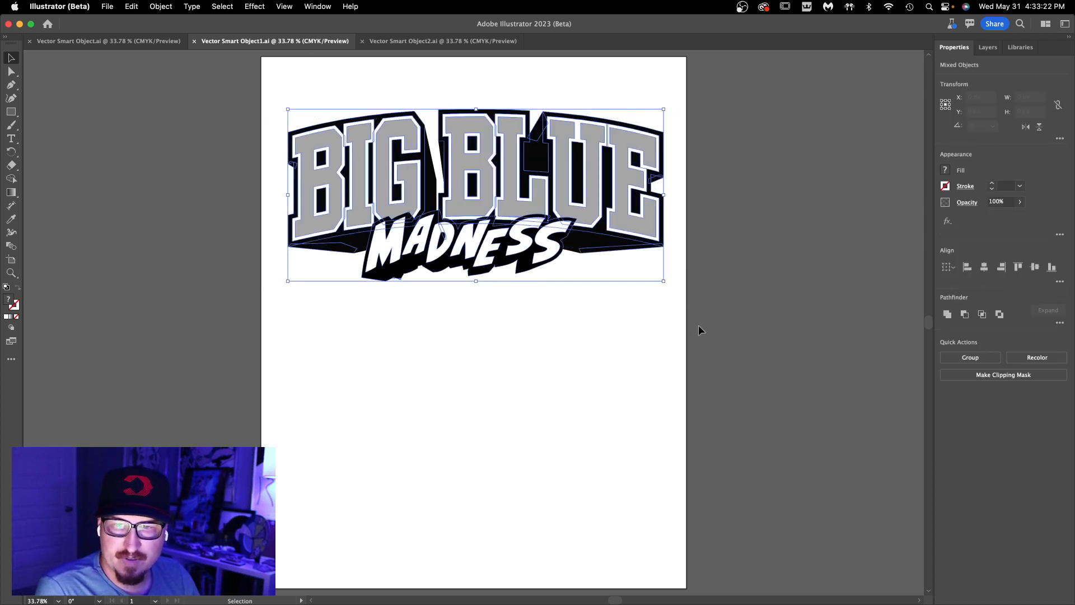
left_click(650, 342)
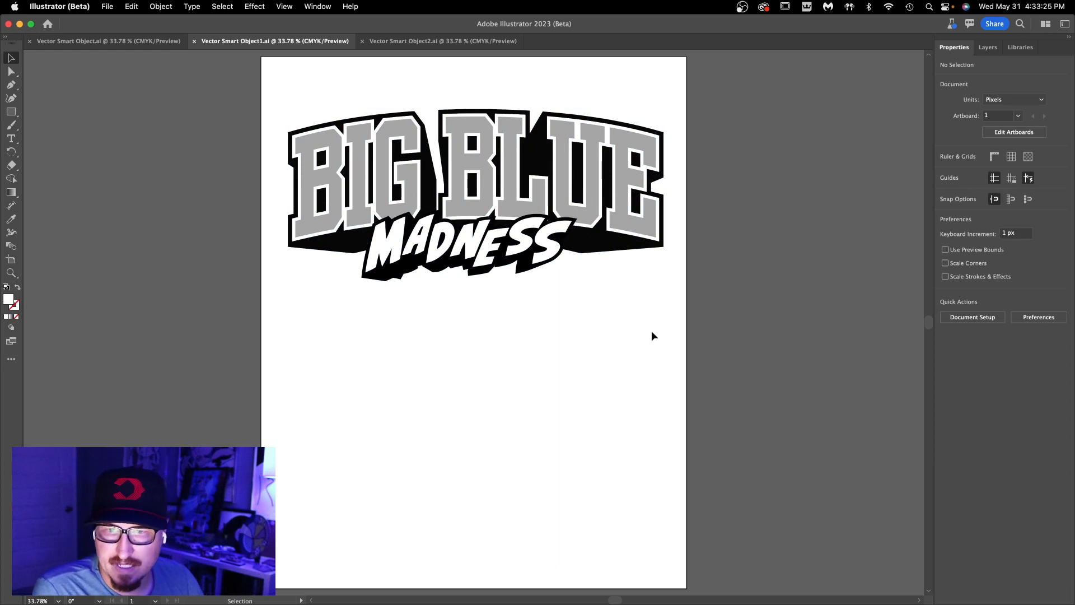
left_click_drag(653, 336, 250, 149)
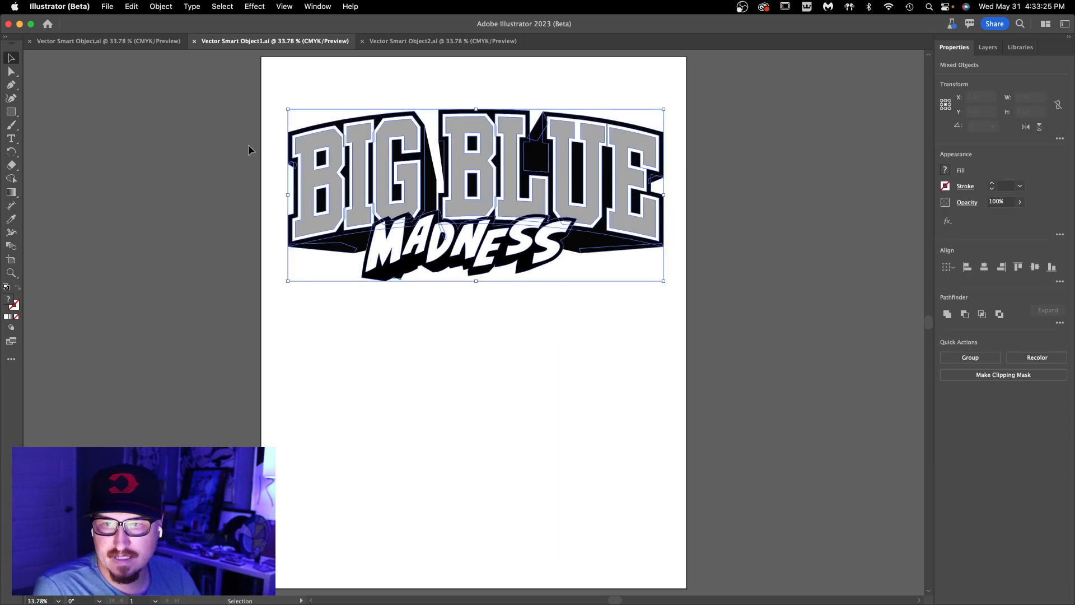
- Add a text area about 1018 by 571 px below the wordmark, reading "BIG BLUE", and select all its text
left_click(660, 362)
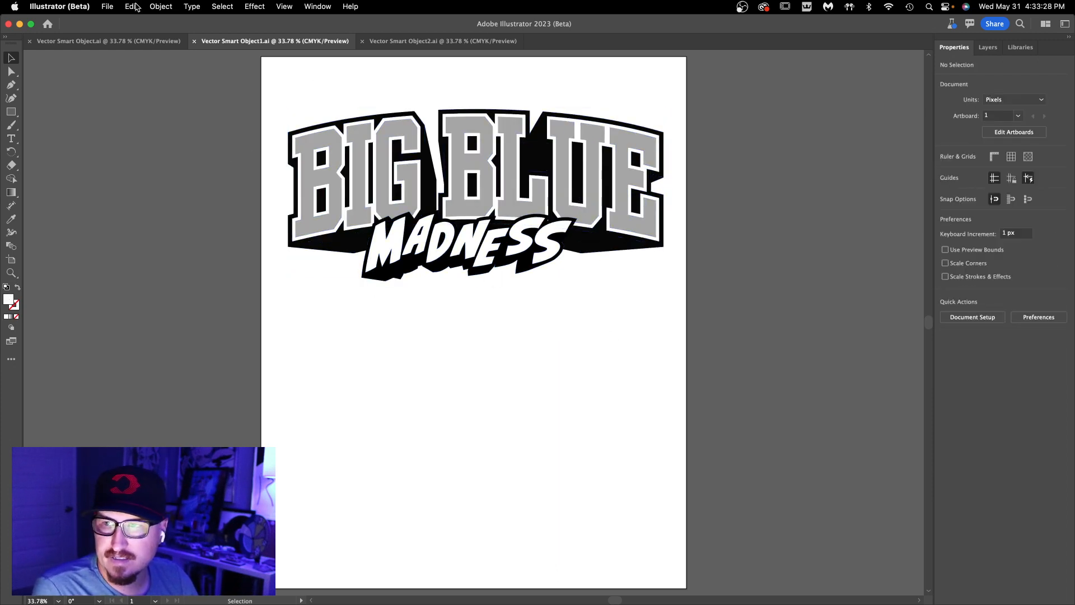
key("t")
left_click_drag(309, 348, 526, 469)
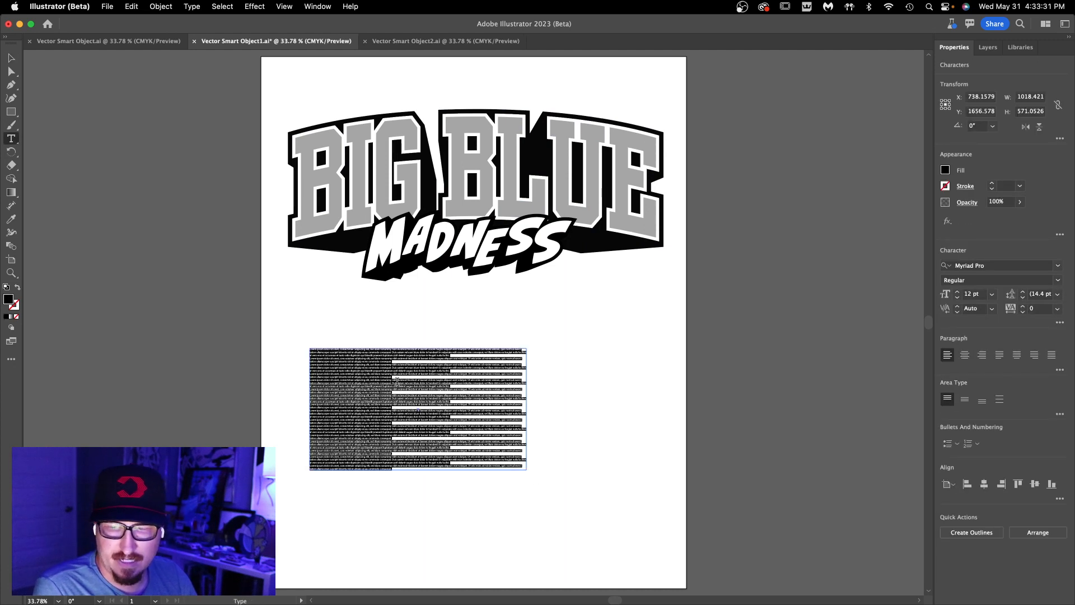
type("BIG BLUE")
key("super+a")
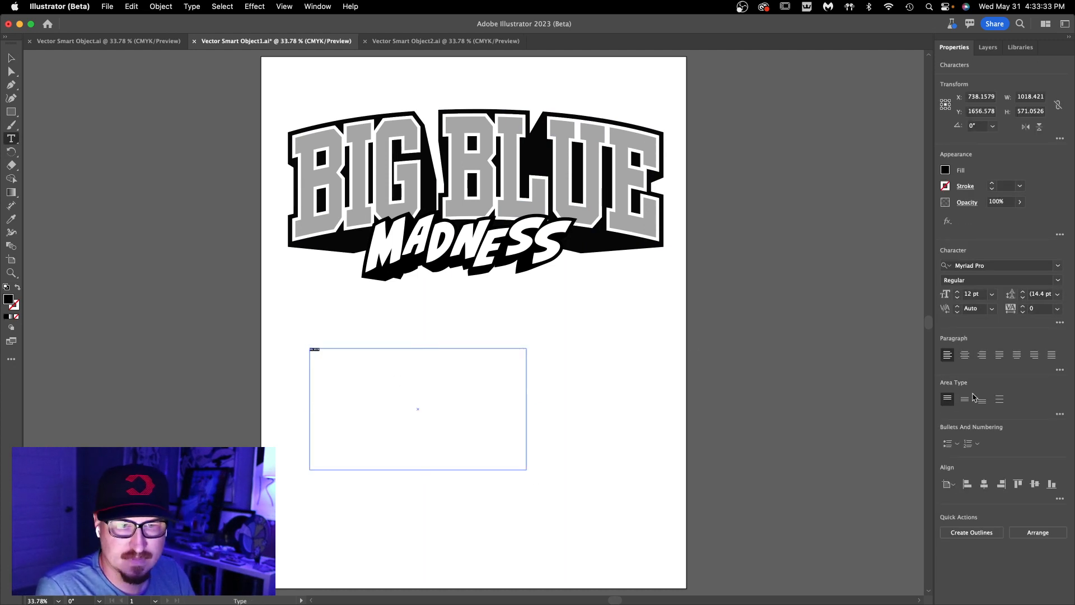
- Center the BIG BLUE text and set its font to Yearbook Solid
left_click(969, 356)
left_click(992, 265)
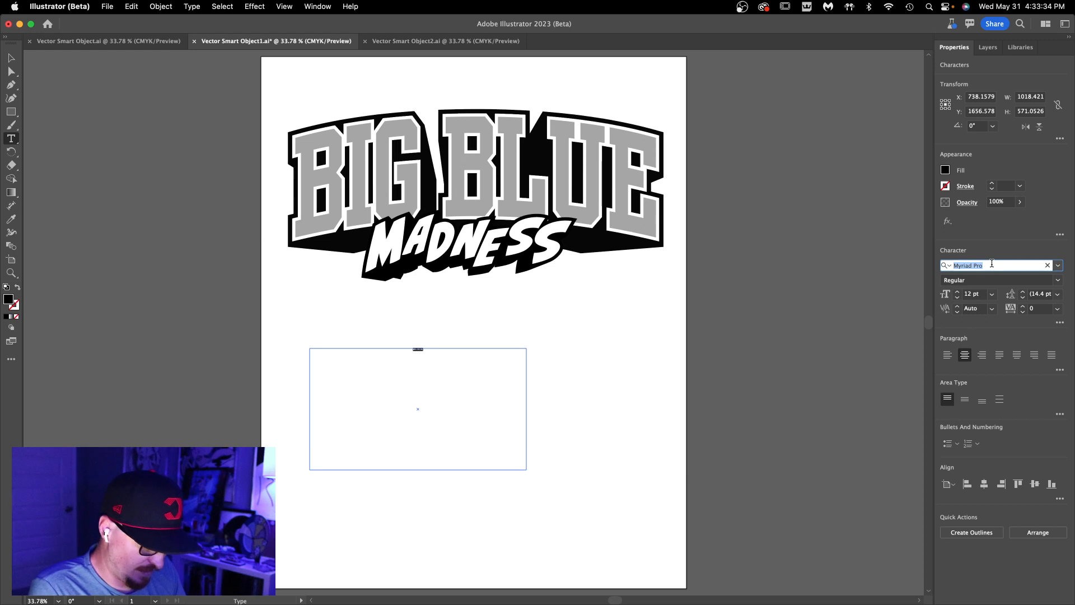
type("yearbook")
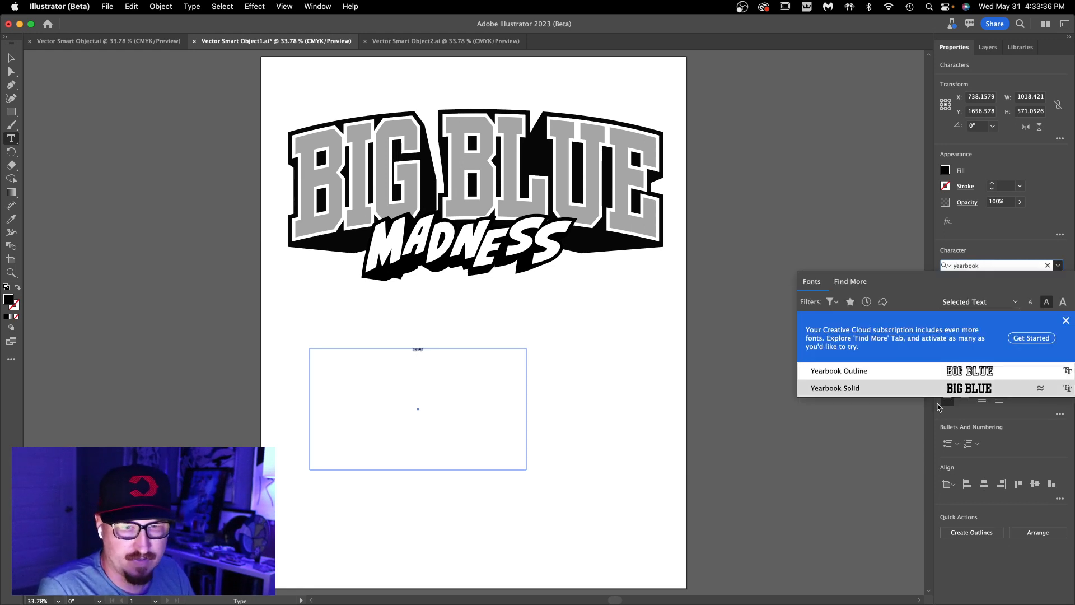
left_click(947, 392)
- Enlarge the BIG BLUE text until it spans nearly the full width of its text frame
left_click(973, 297)
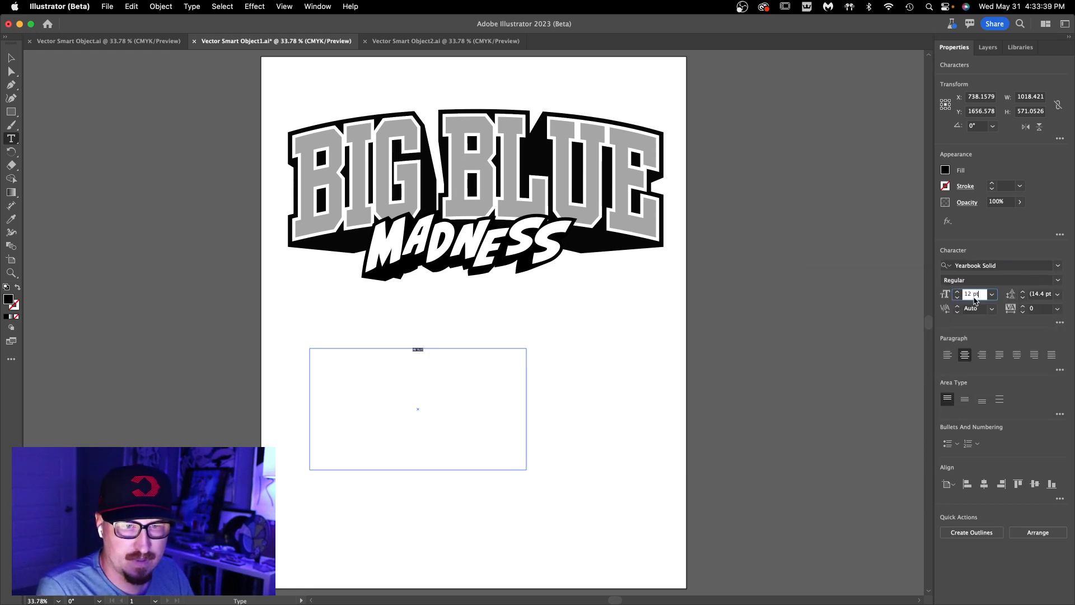
key("shift+Up")
key("shift+Up")
key("shift+Up")
key("shift+Up")
key("shift+Up")
key("shift+Up")
key("shift+Up")
key("shift+Up")
key("shift+Up")
key("shift+Up")
key("shift+Up")
key("shift+Up")
key("shift+Up")
key("shift+Up")
key("shift+Up")
key("shift+Up")
key("shift+Up")
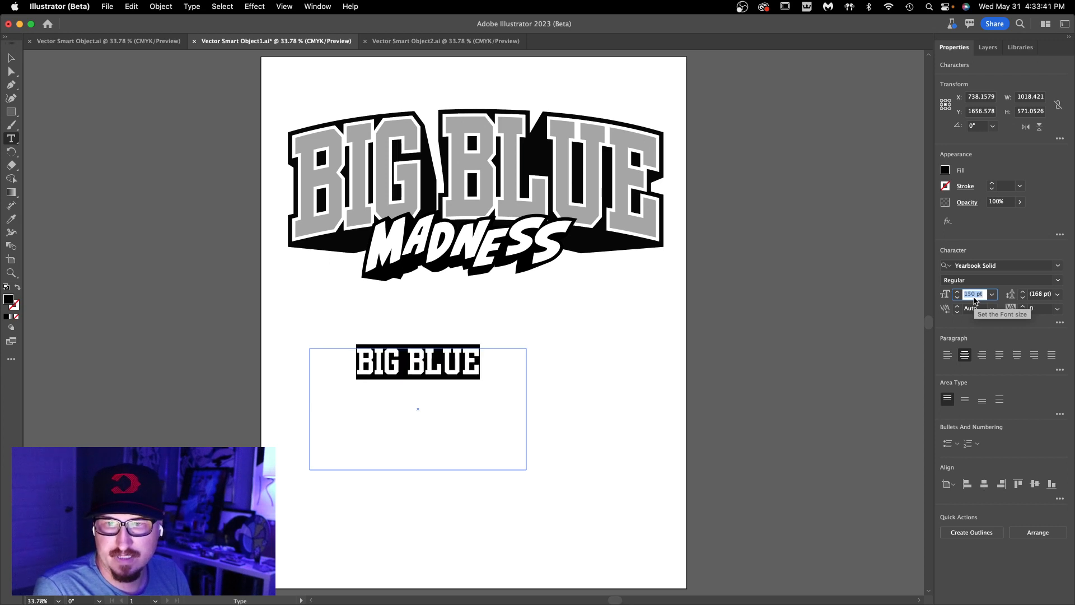
key("shift+Up")
key("shift+Up")
key("shift+Up")
- Finish editing the BIG BLUE text, convert it to outlines and move it toward the middle of the artboard
key("Escape")
key("Escape")
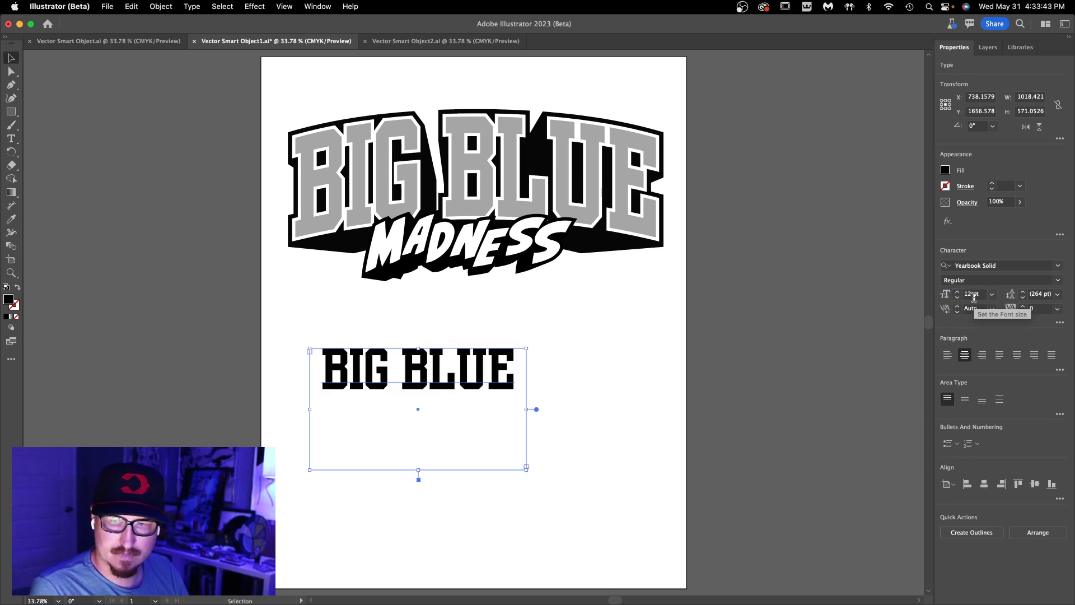
key("super+shift+o")
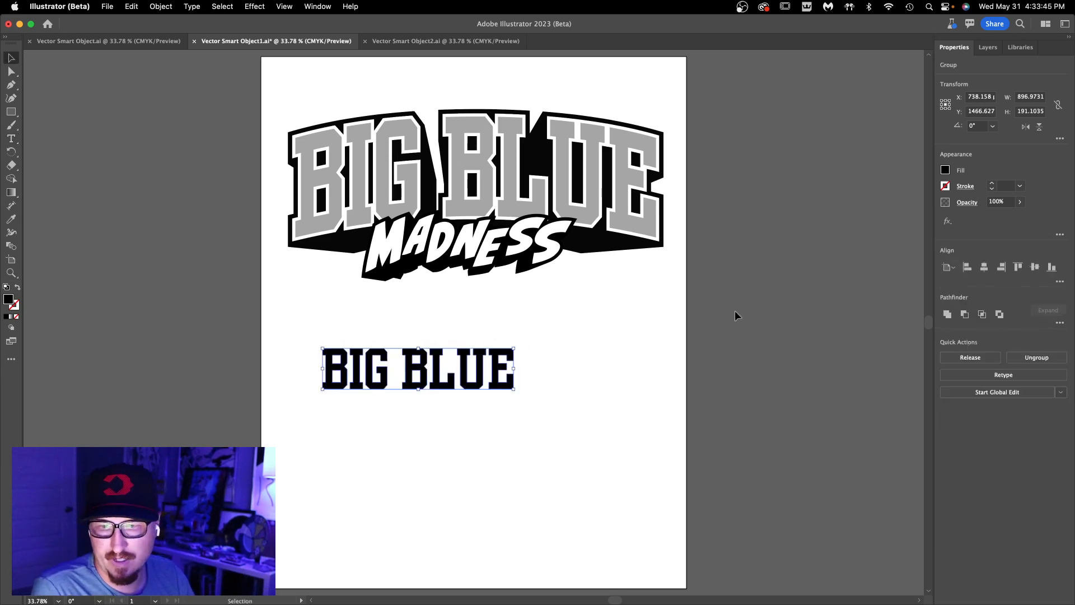
left_click_drag(412, 367, 470, 387)
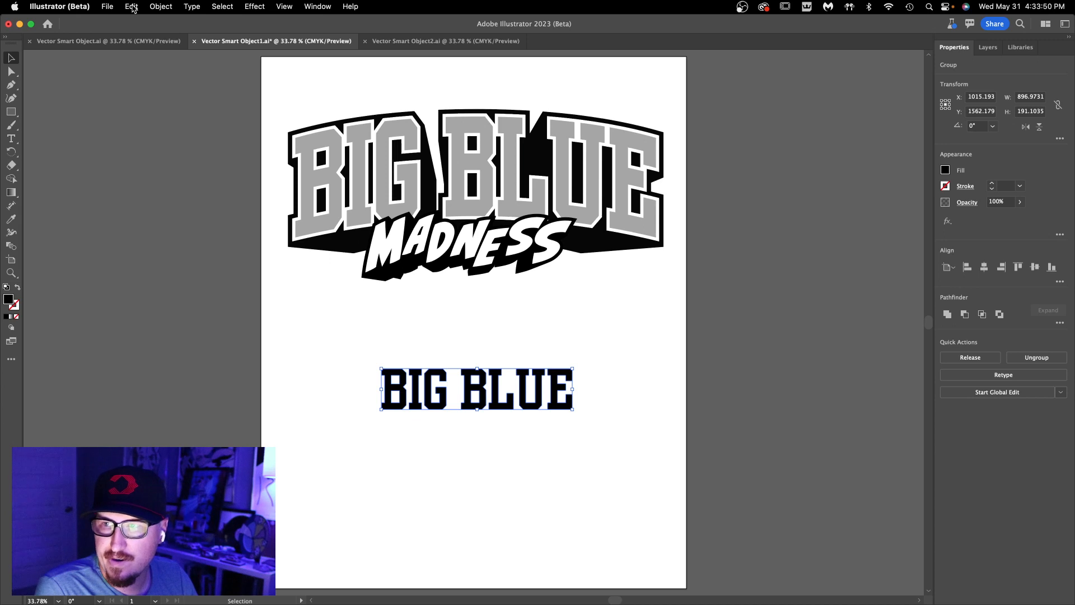
- Offset the BIG BLUE letter paths by 10 px with mitered joins and a miter limit of 4
left_click(161, 7)
mouse_move(223, 300)
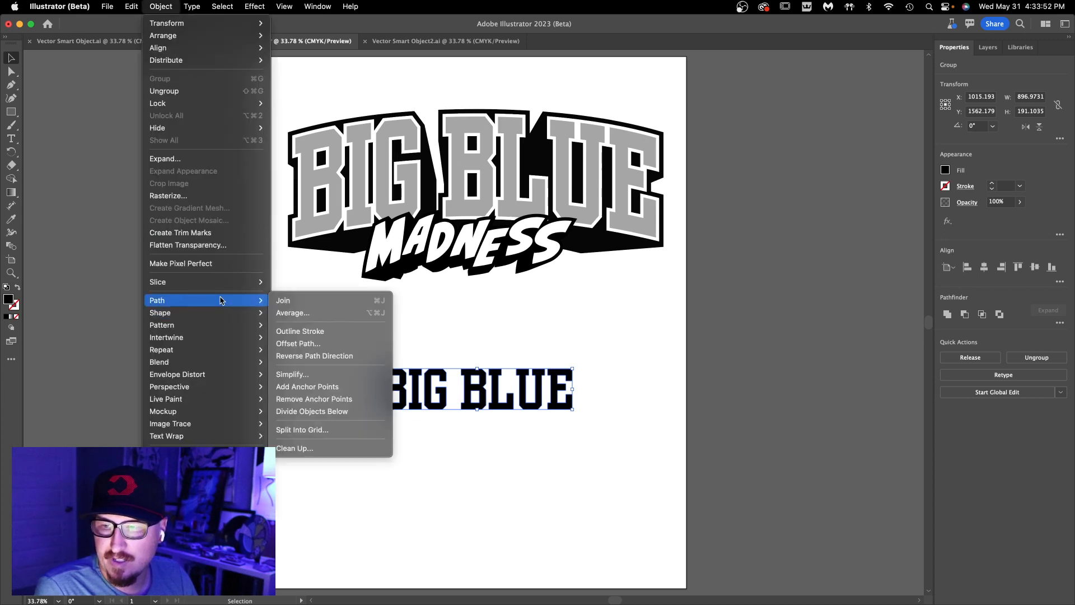
left_click(317, 343)
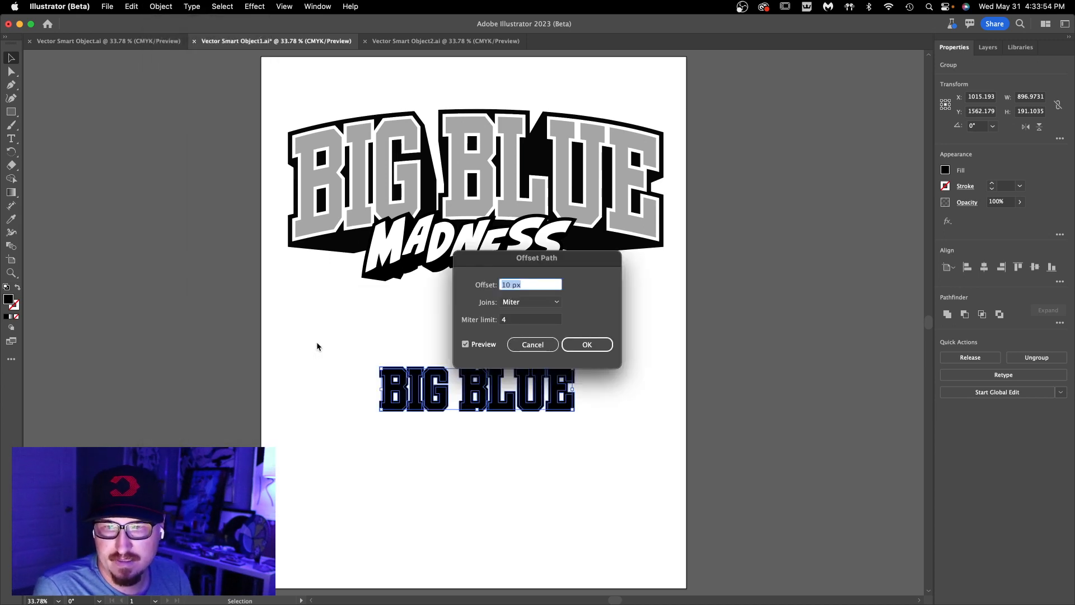
key("Return")
- Merge the selected offset shapes around the BIG BLUE letters with the Pathfinder Merge operation
scroll(415, 392, "up", 2)
left_click_drag(479, 389, 412, 364)
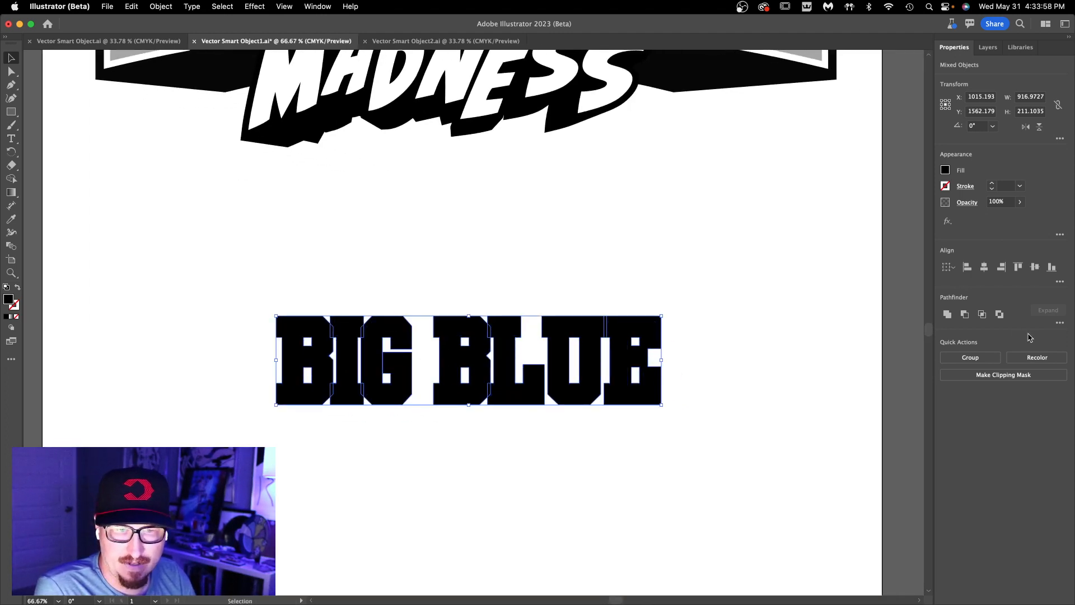
left_click(1060, 325)
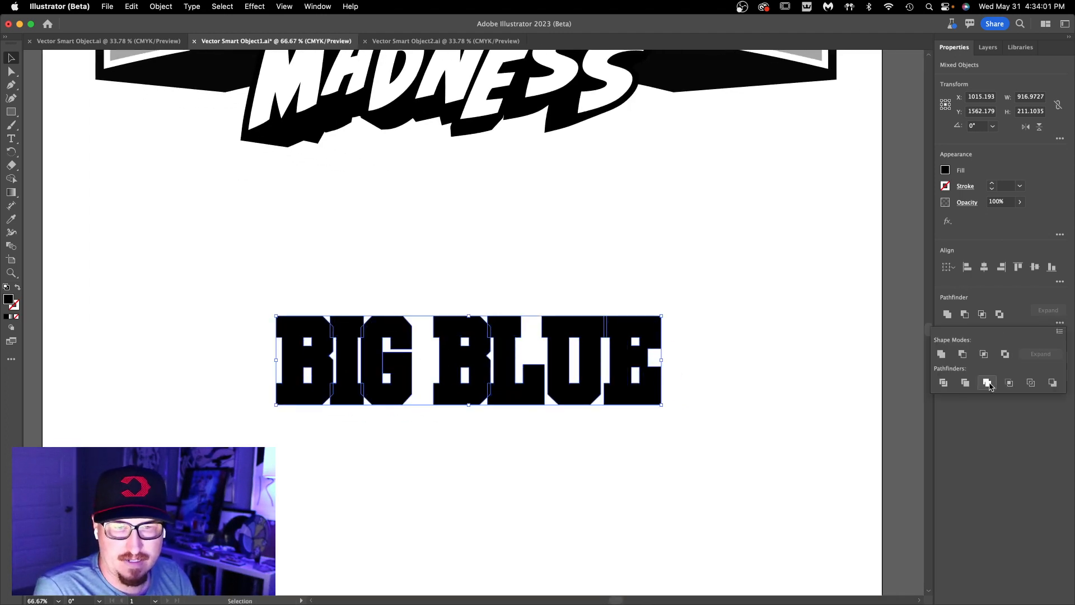
left_click(988, 383)
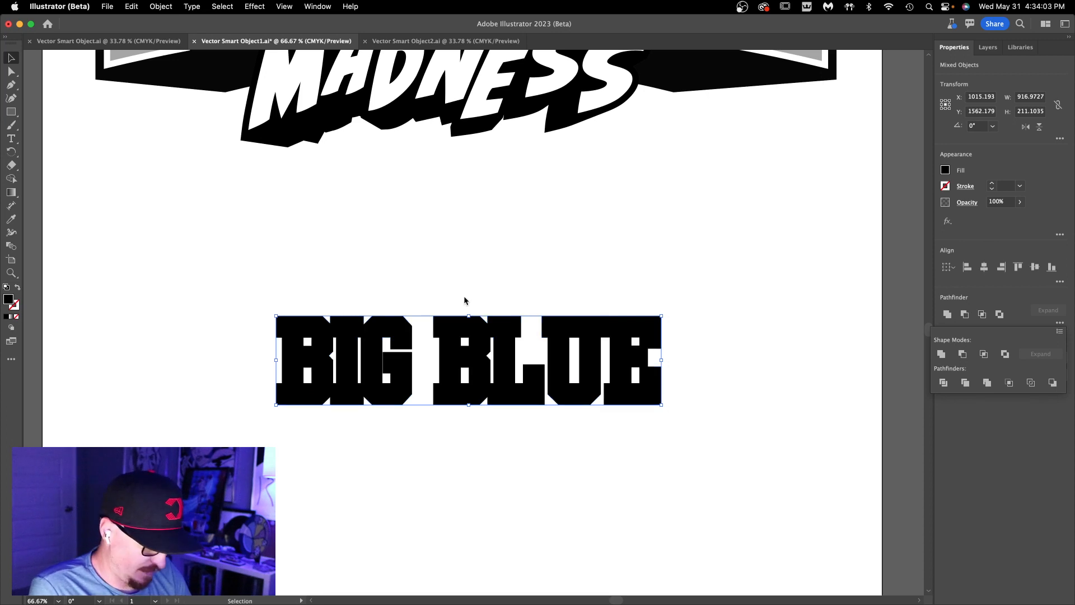
- Isolate the BIG BLUE group, try moving the merged offset shape below the letters, and undo the move
left_click(464, 295)
left_click(505, 350)
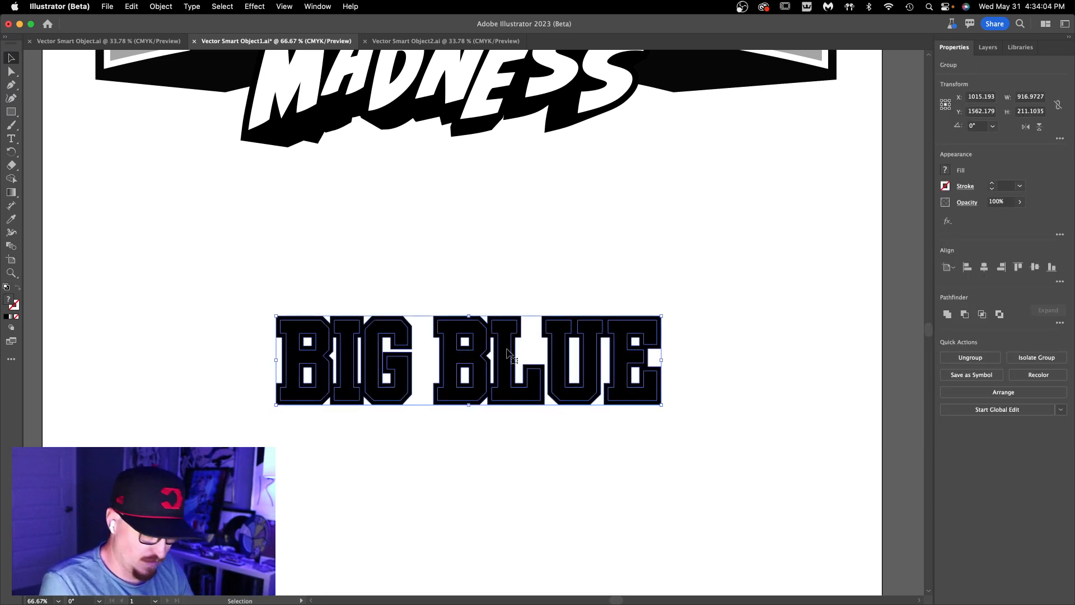
double_click(506, 351)
left_click_drag(508, 351, 526, 426)
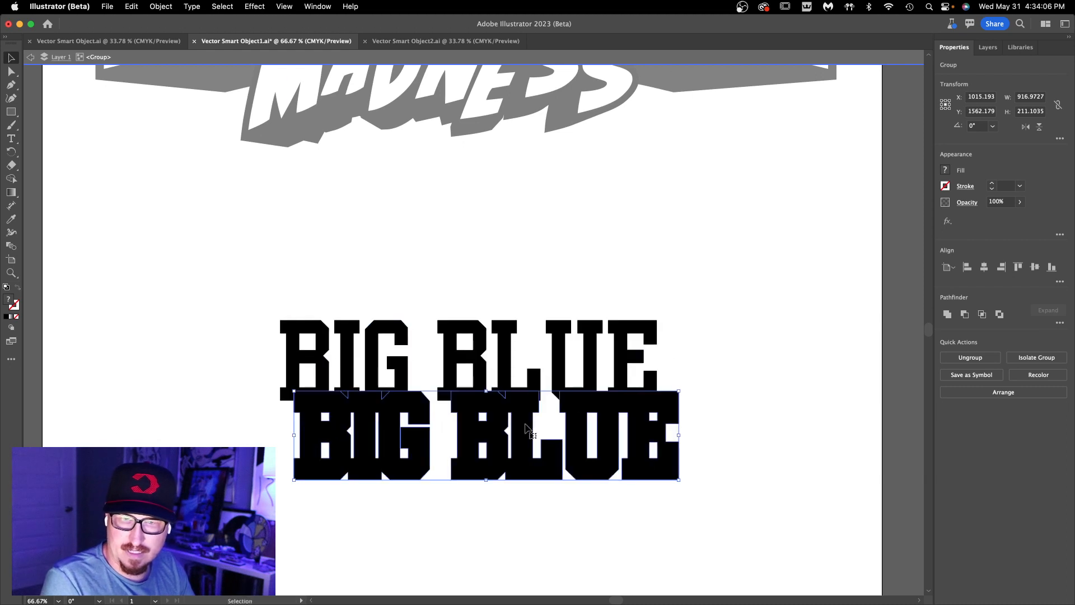
key("super+z")
double_click(517, 264)
left_click_drag(726, 277, 195, 443)
left_click(426, 412)
left_click(391, 398)
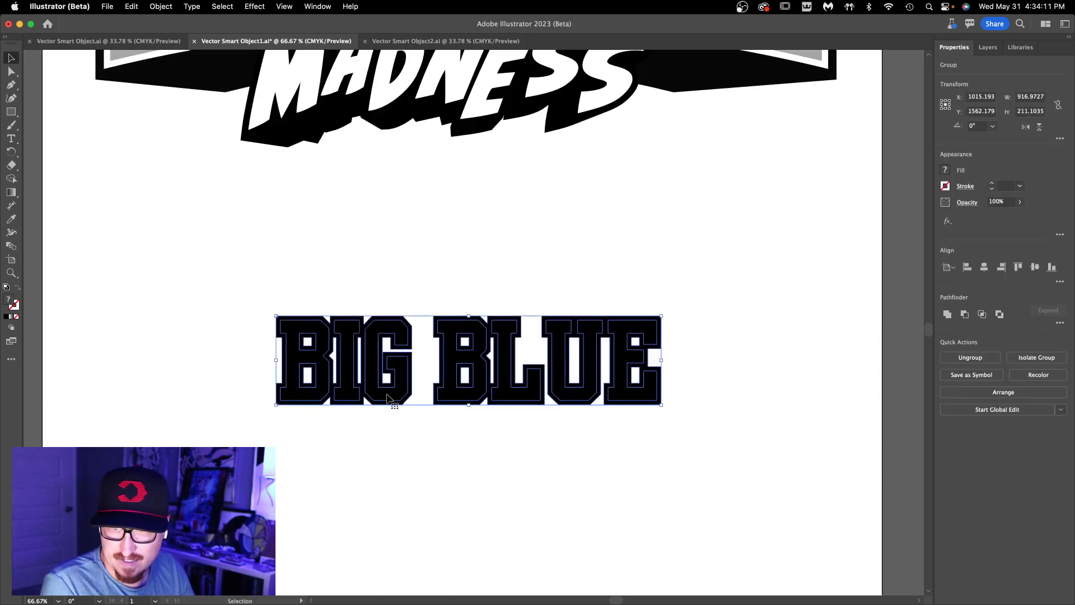
- Isolate the BIG BLUE group and fill its merged offset shape with red
double_click(388, 404)
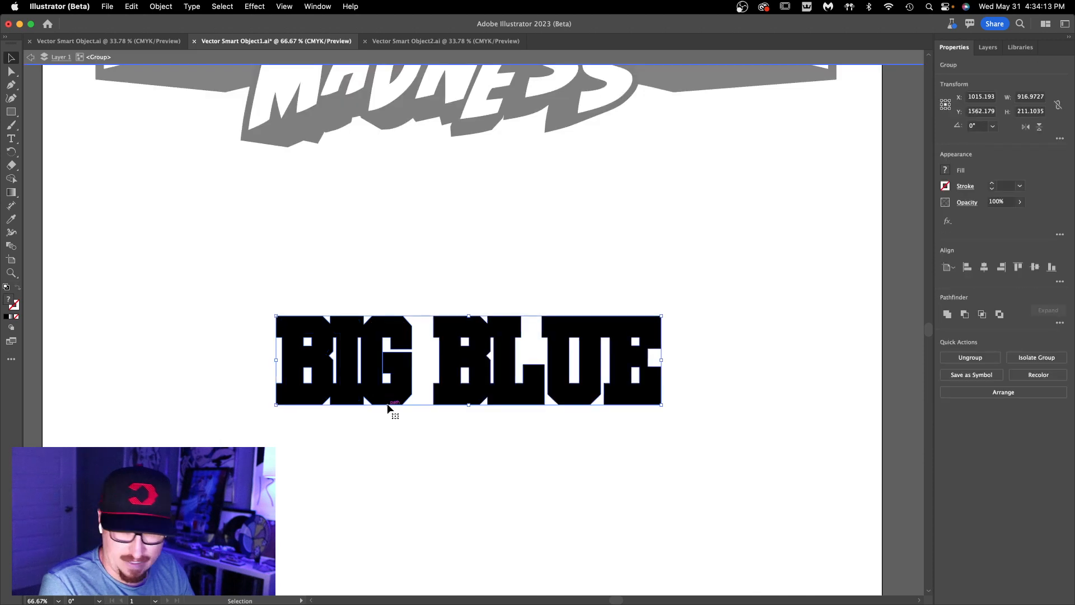
key("i")
double_click(6, 305)
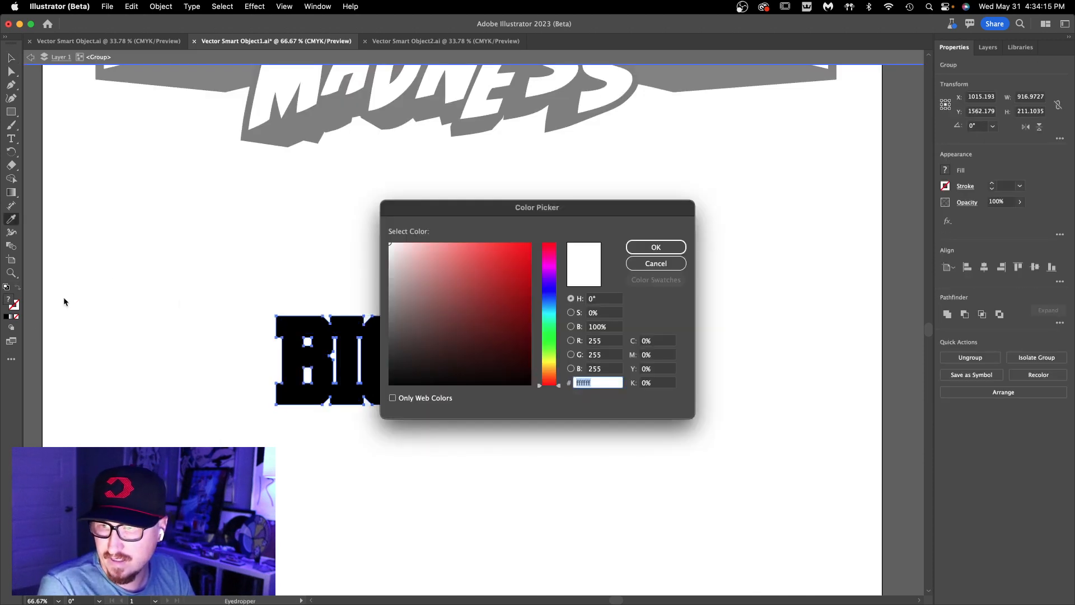
left_click_drag(471, 297, 530, 279)
key("Return")
key("v")
double_click(544, 252)
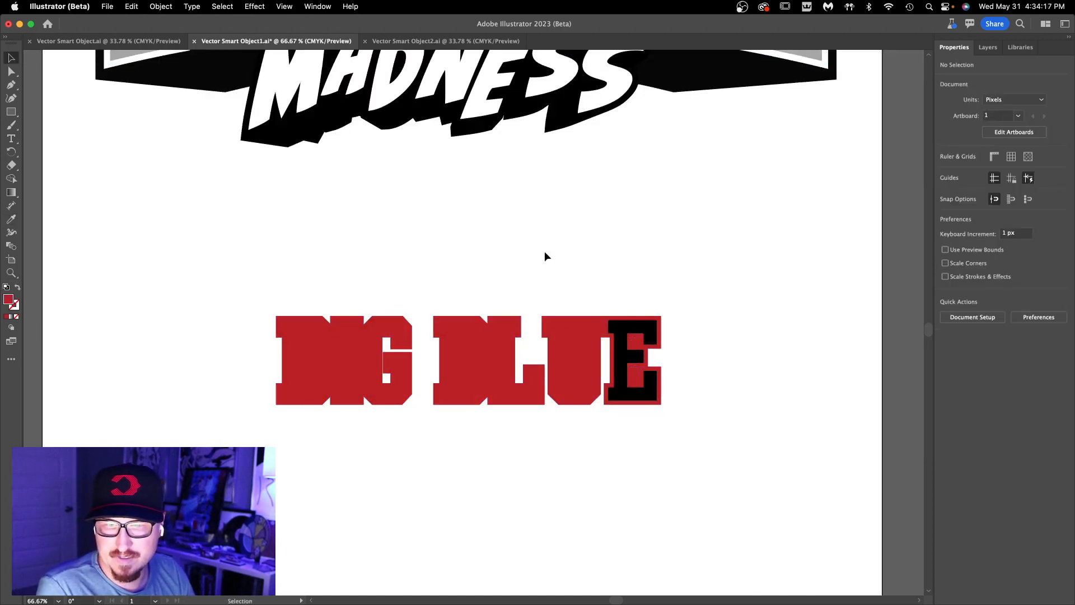
- Send the red offset shape to the back of the group, behind the black letters
double_click(558, 327)
left_click(558, 327)
key("shift+super+bracketleft")
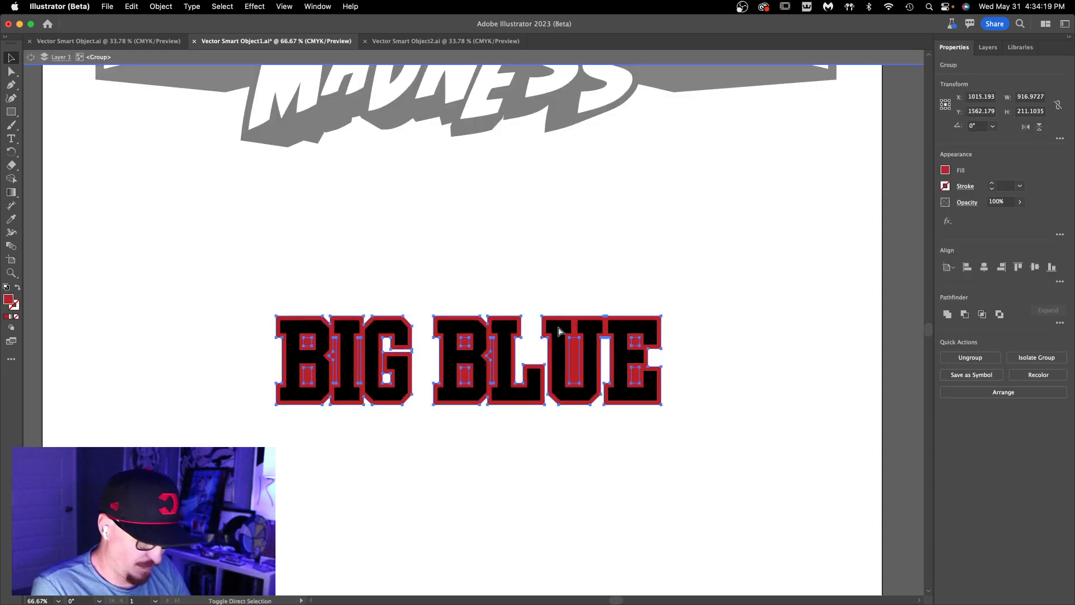
key("shift+super+a")
- Isolate the BIG BLUE group and select all its black letters with the Magic Wand
double_click(454, 361)
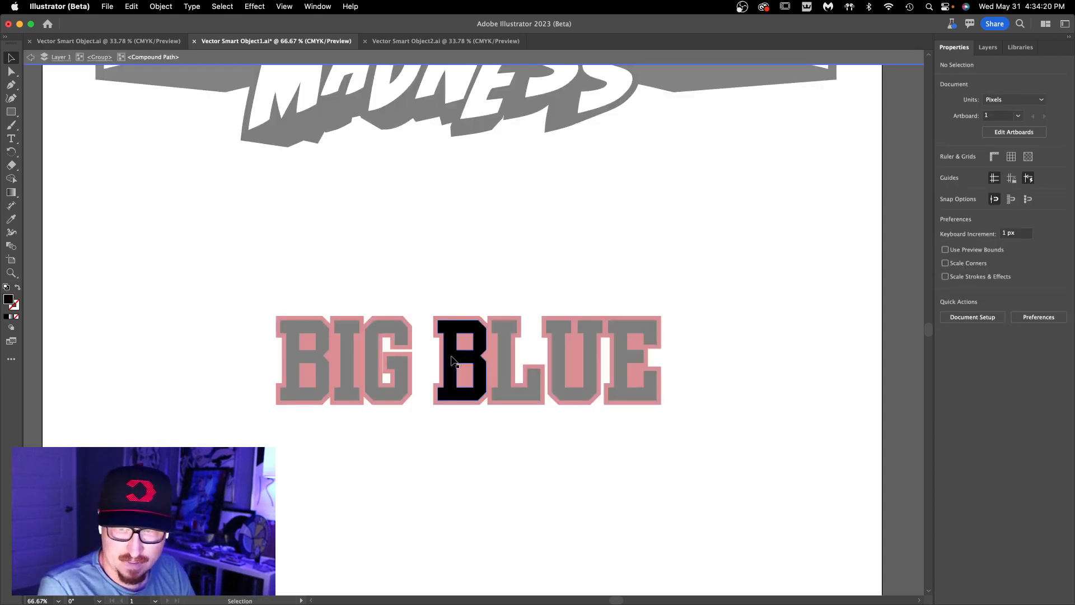
double_click(437, 444)
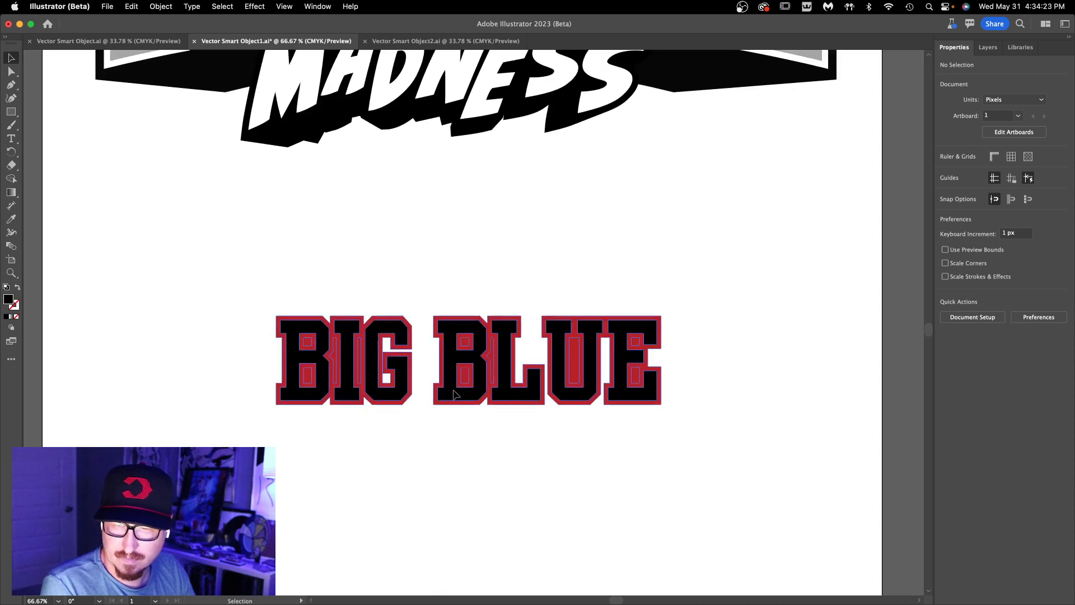
left_click(455, 395)
double_click(455, 395)
key("y")
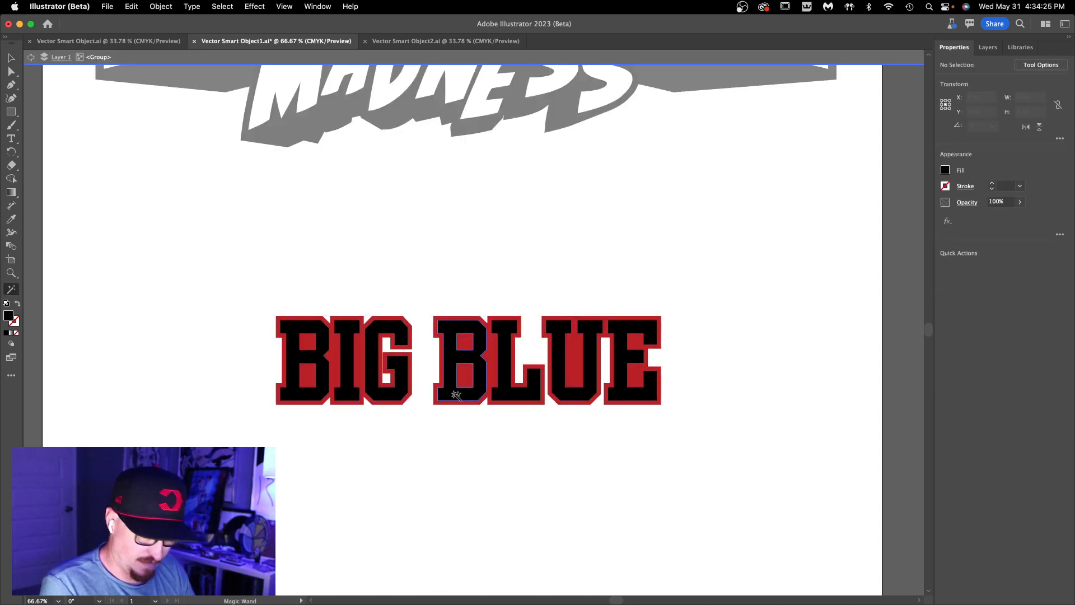
left_click(454, 392)
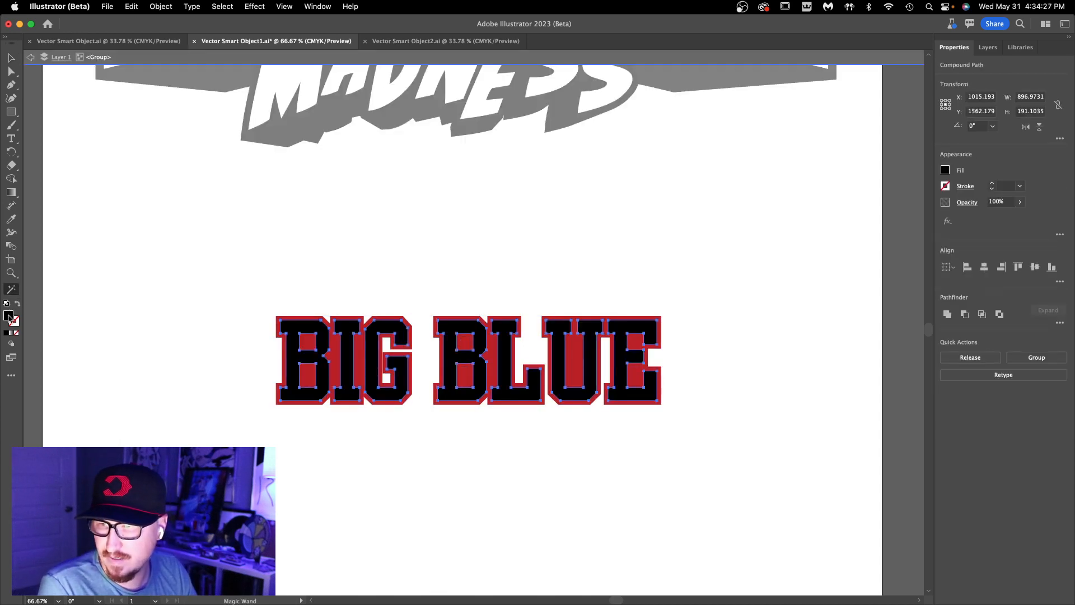
double_click(9, 317)
key("Return")
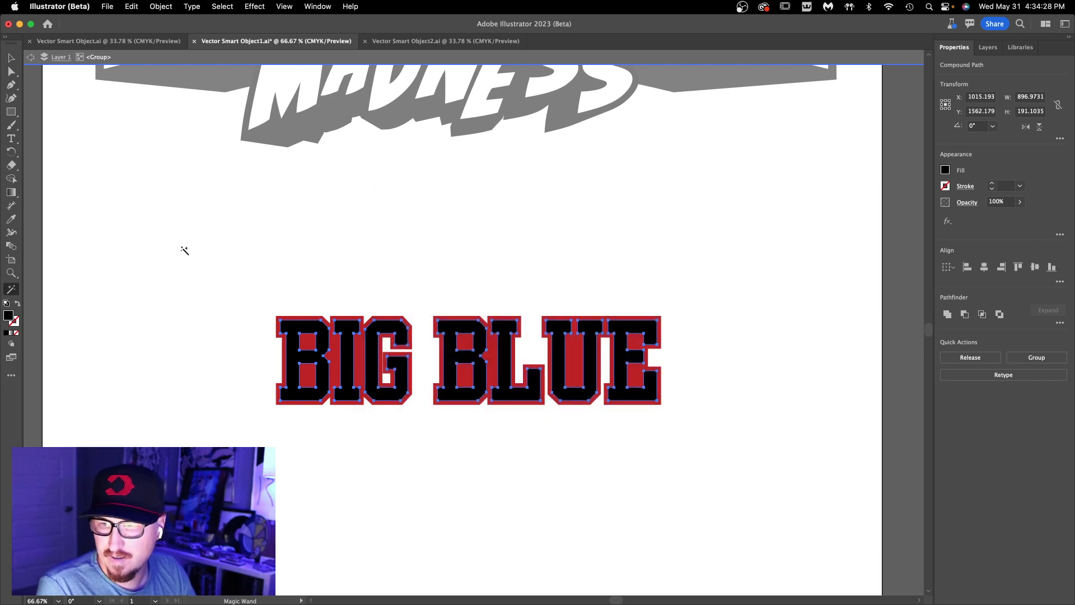
left_click(171, 251)
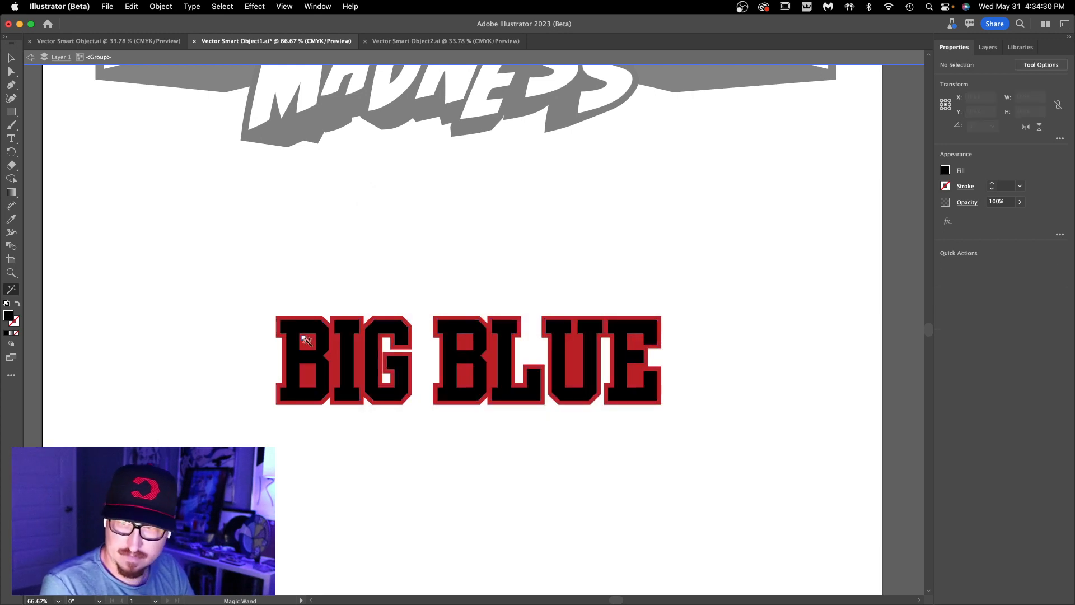
- Select the black letters by color again and fill them with white sampled from the artboard
left_click(307, 341)
key("i")
left_click(169, 234)
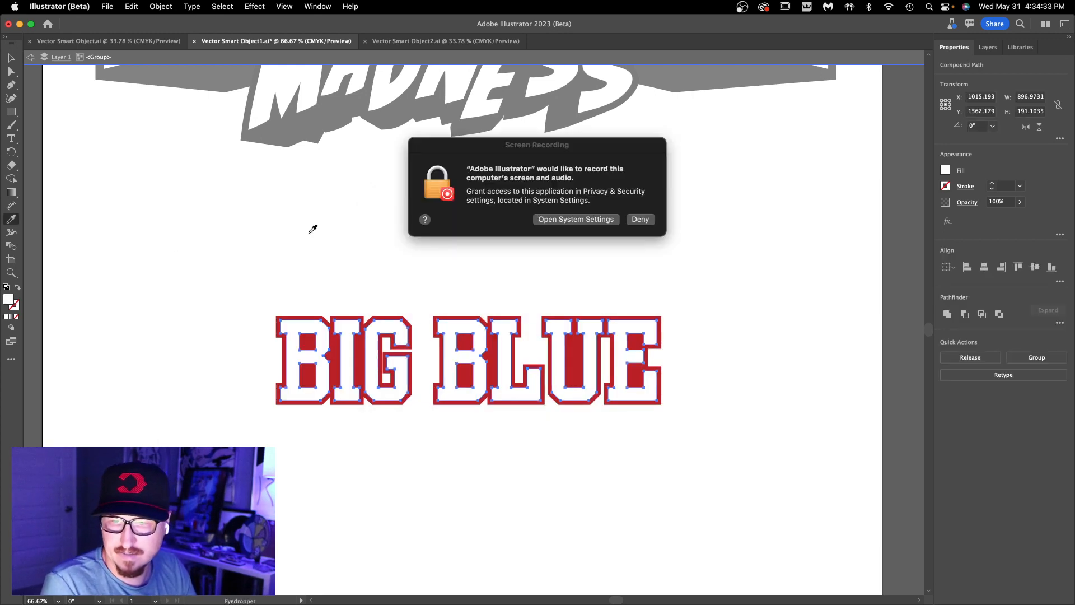
- Deny the screen-recording permission request and deselect the white letters
key("v")
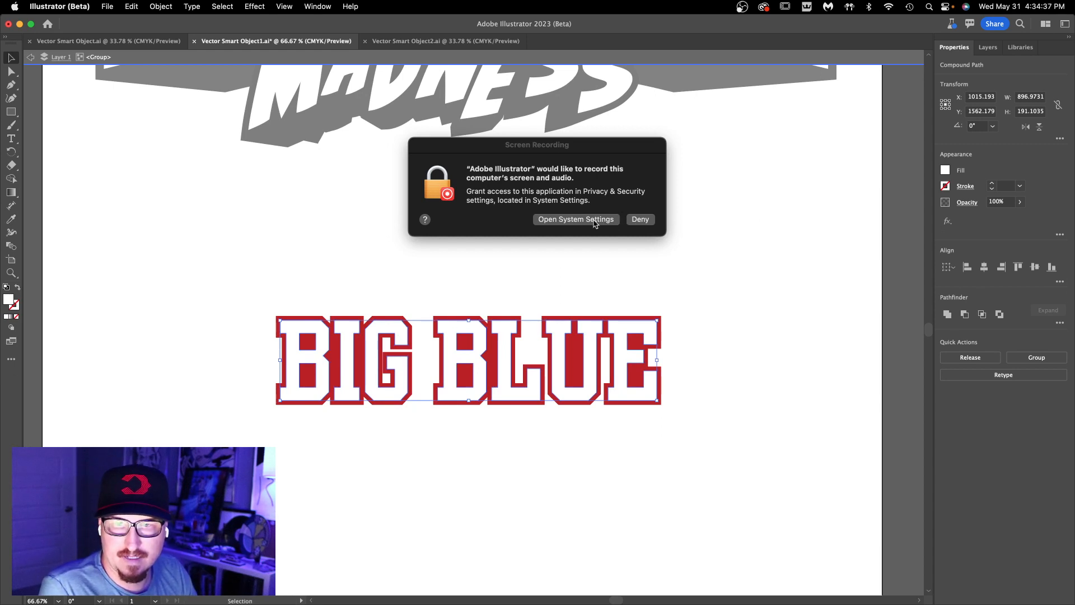
left_click(641, 220)
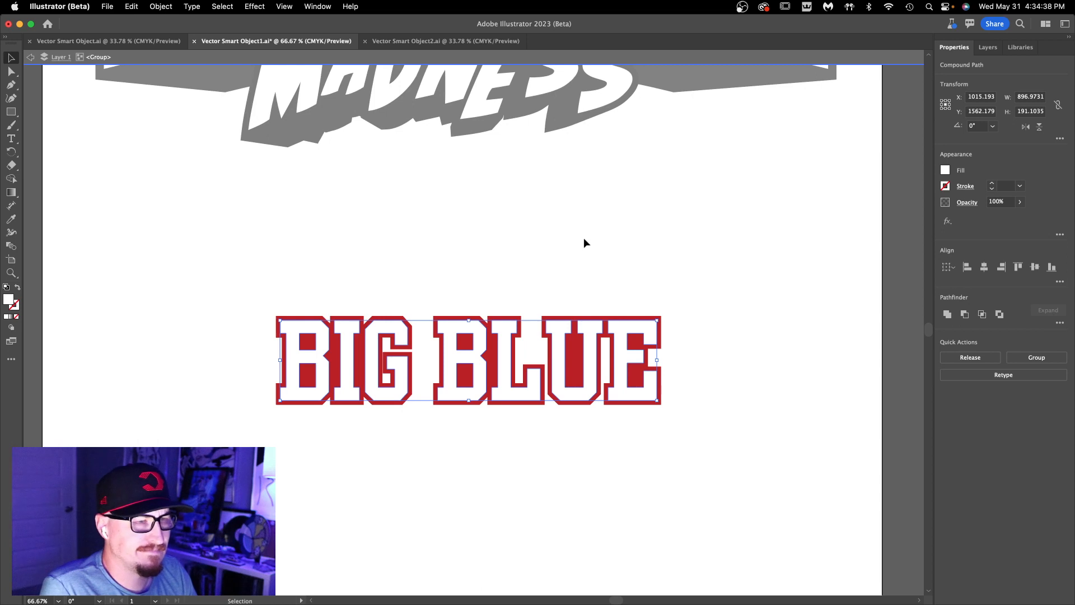
left_click(542, 241)
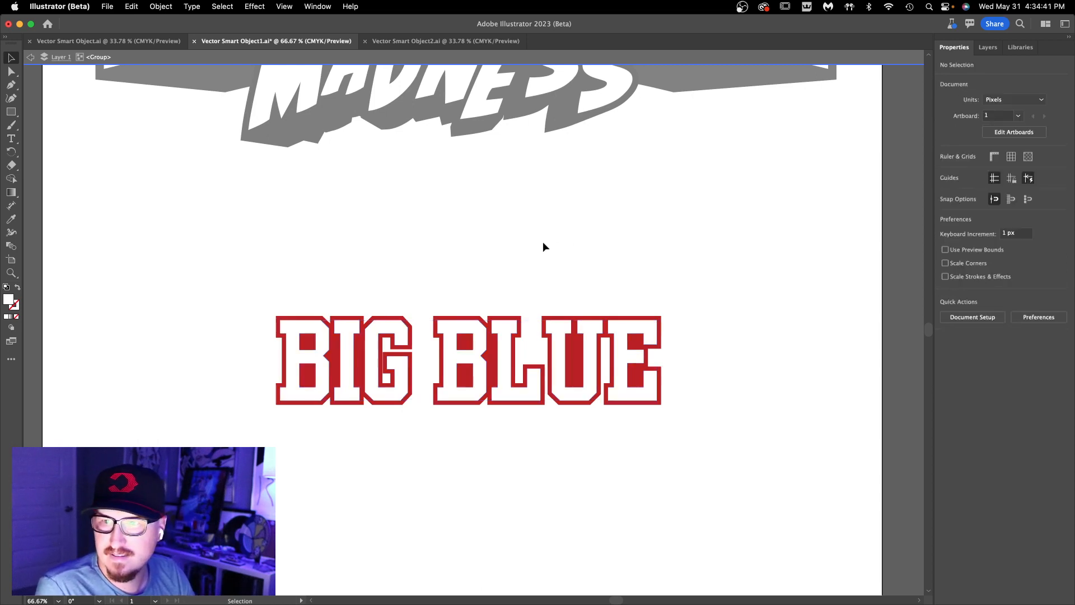
- Leave isolation mode on the red and white BIG BLUE group
left_click_drag(217, 281, 737, 430)
left_click(642, 425)
scroll(640, 423, "down", 2)
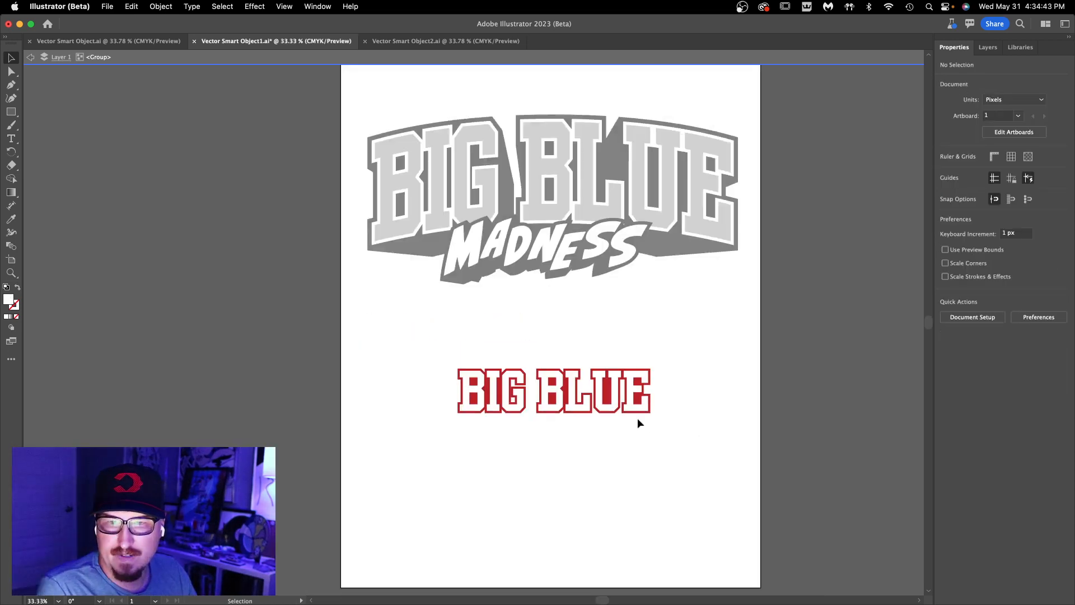
scroll(633, 416, "up", 2)
double_click(654, 443)
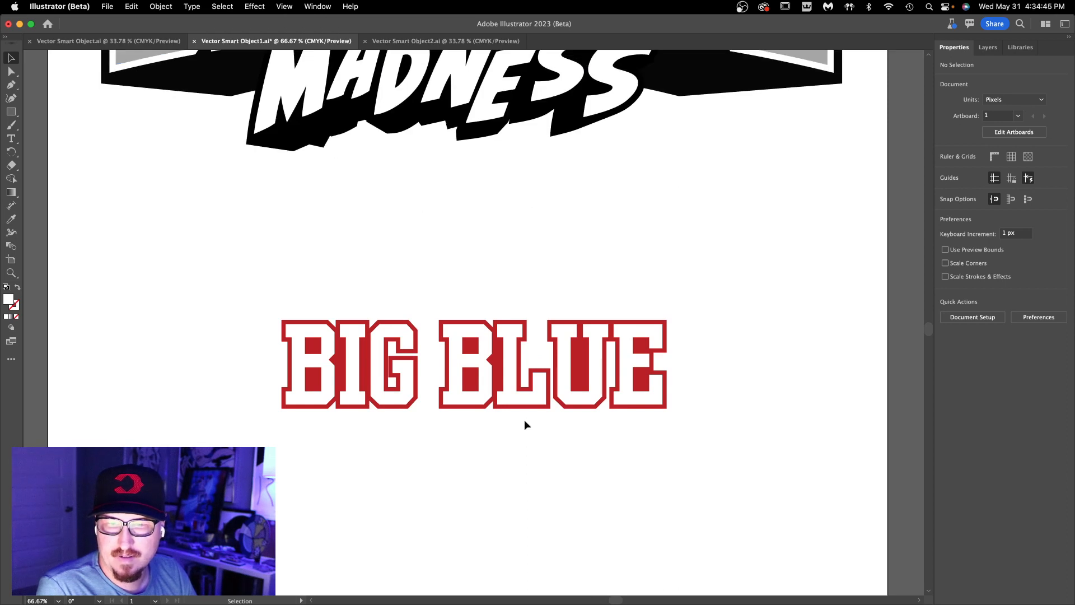
- Delete the red inner shapes in the middle of the U and the two openings of the E
key("a")
left_click(581, 365)
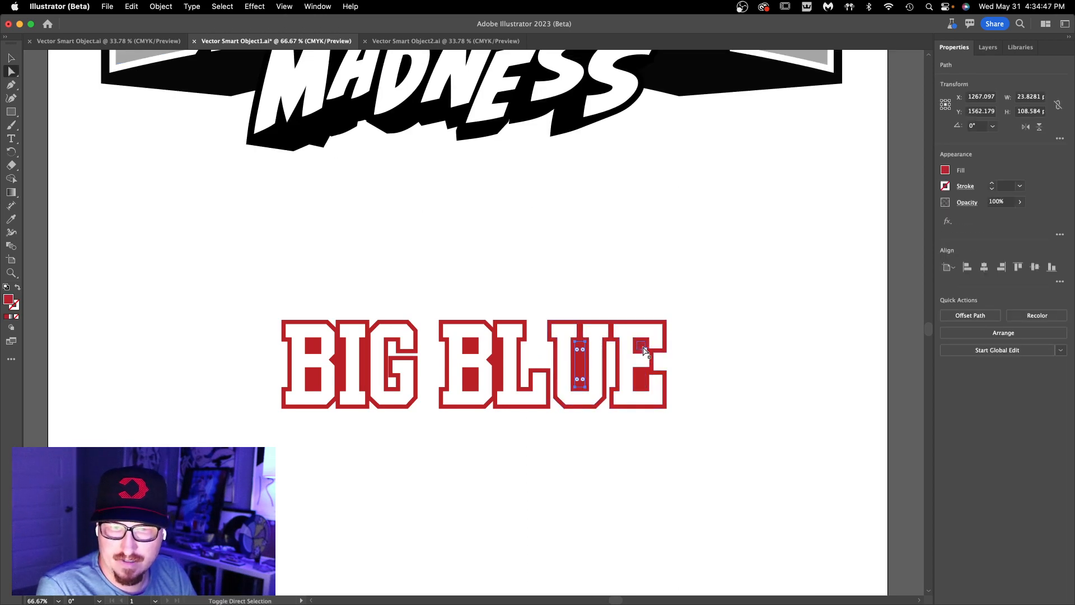
left_click(642, 345, "shift")
scroll(641, 380, "up", 2)
left_click(642, 382)
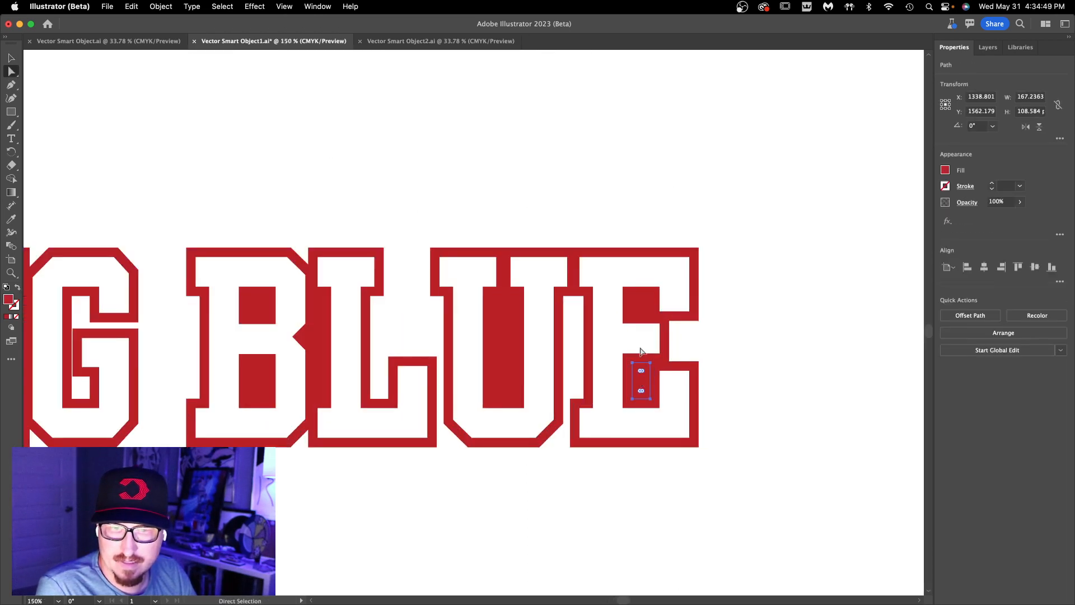
left_click(641, 304, "shift")
left_click(510, 344, "shift")
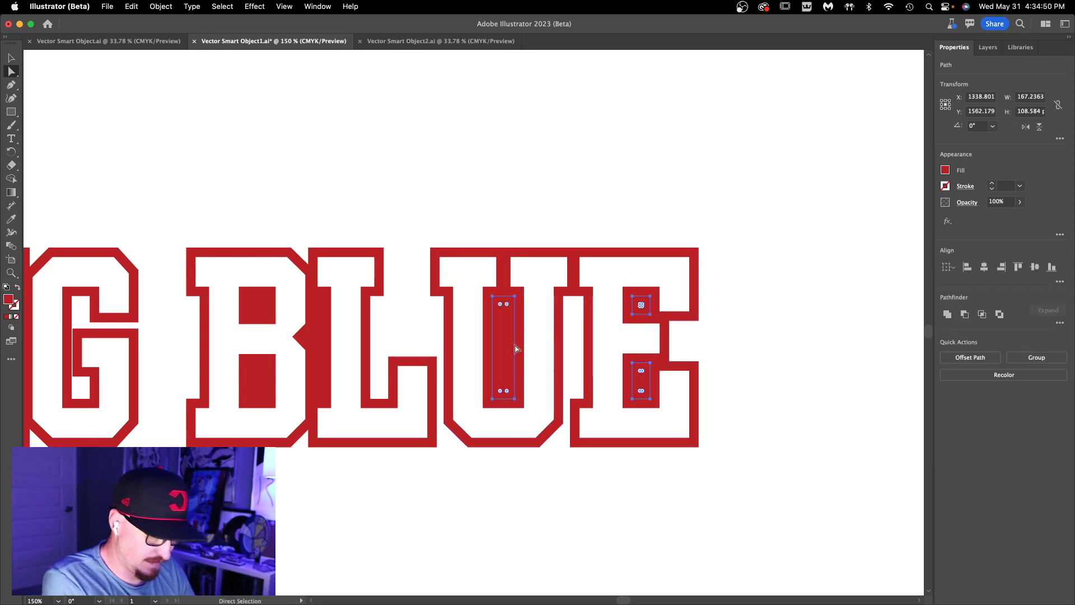
scroll(516, 264, "down", 4)
left_click_drag(487, 225, 503, 288)
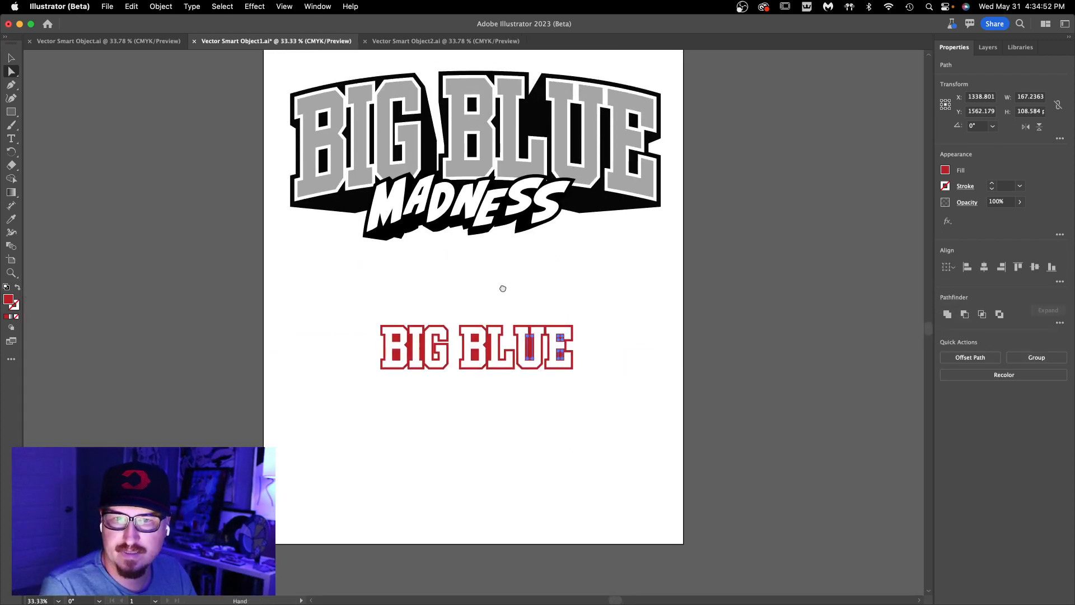
scroll(463, 324, "up", 2)
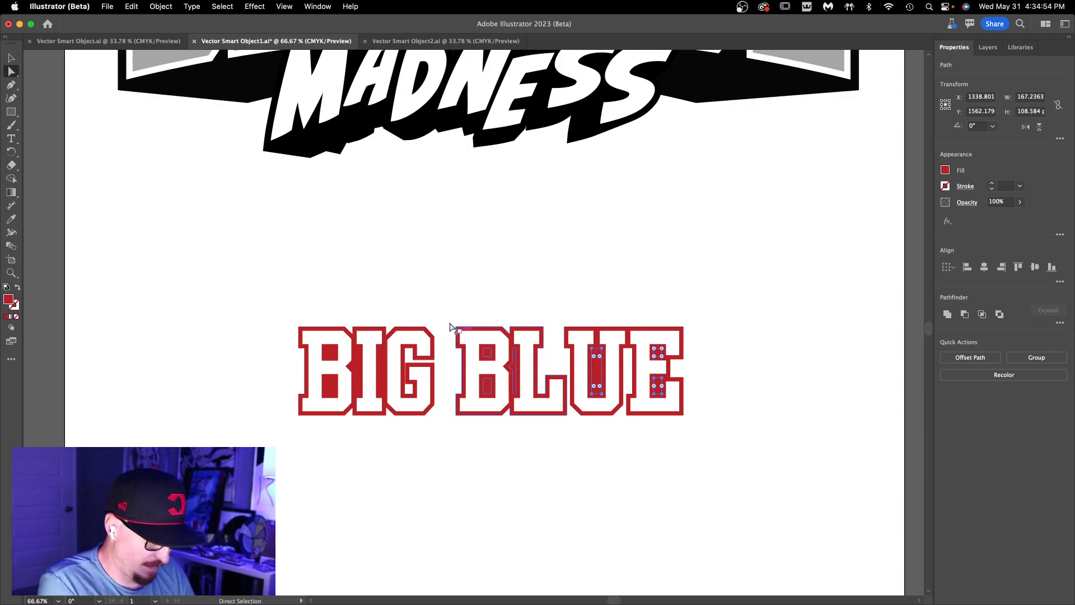
key("Delete")
- Delete the red inner shapes inside the B of BIG and along both sides of its I
left_click(327, 356)
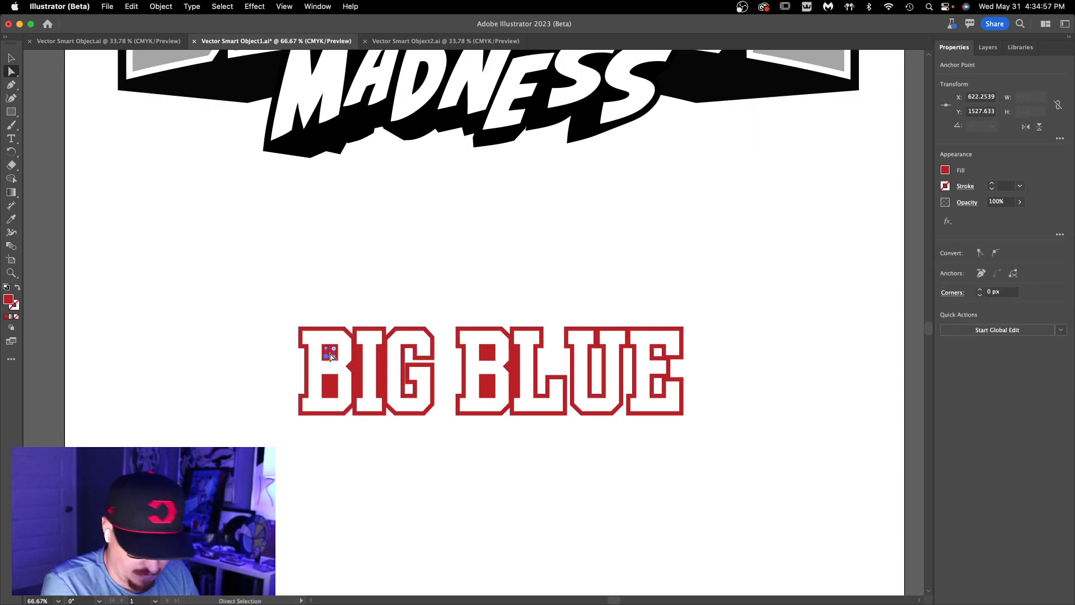
scroll(330, 352, "up", 2)
scroll(329, 356, "up", 1)
left_click(329, 355, "alt")
left_click(333, 452, "alt+shift")
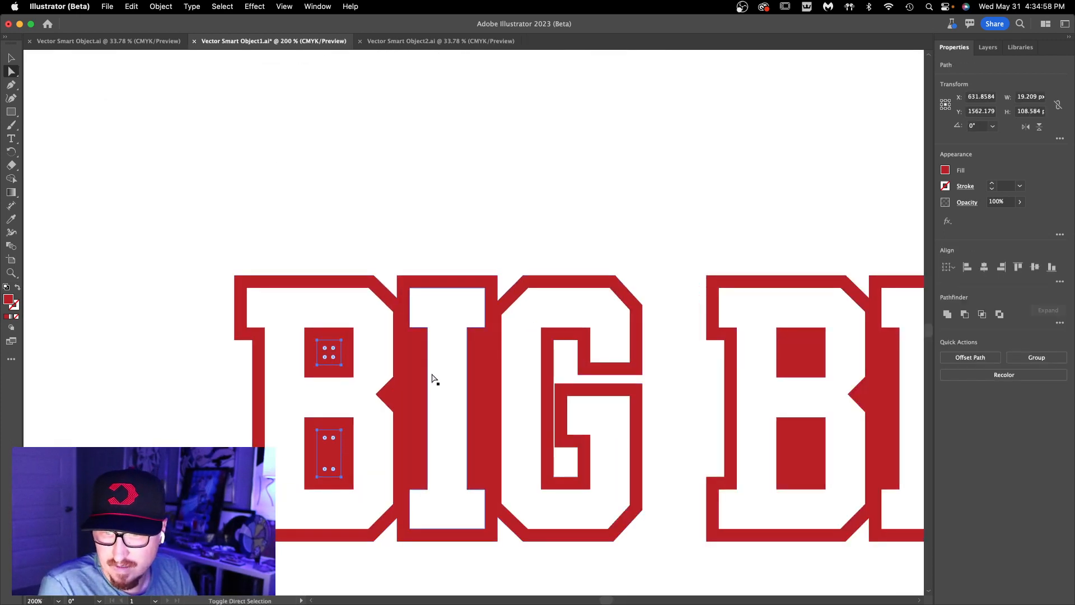
left_click(408, 396, "alt+shift")
left_click(484, 400, "alt+shift")
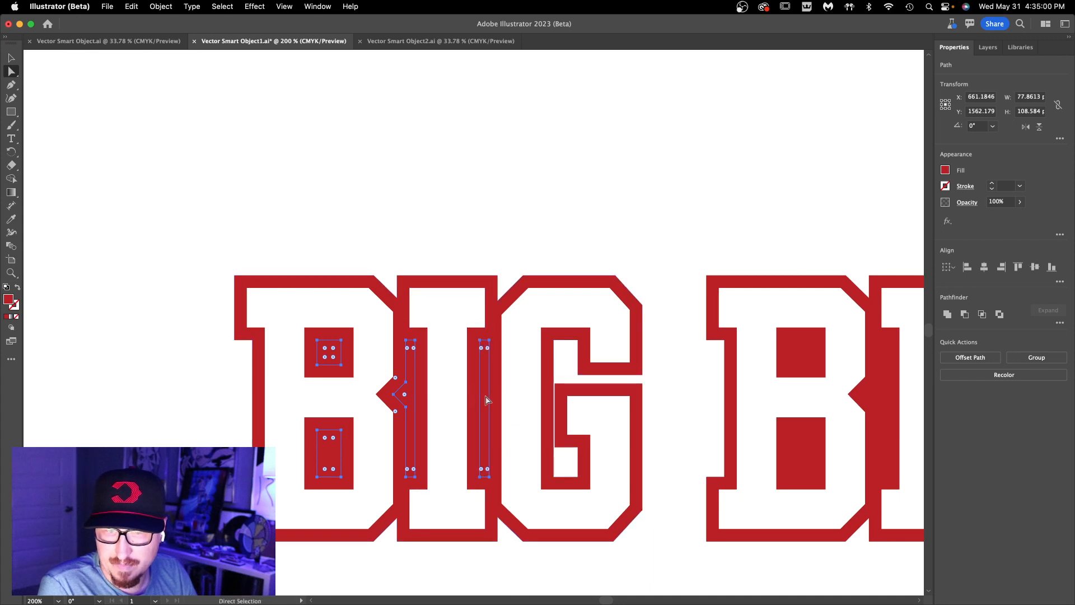
key("Delete")
- Delete the red inner shapes inside the B of BLUE and between that B and the L
left_click(808, 356, "alt")
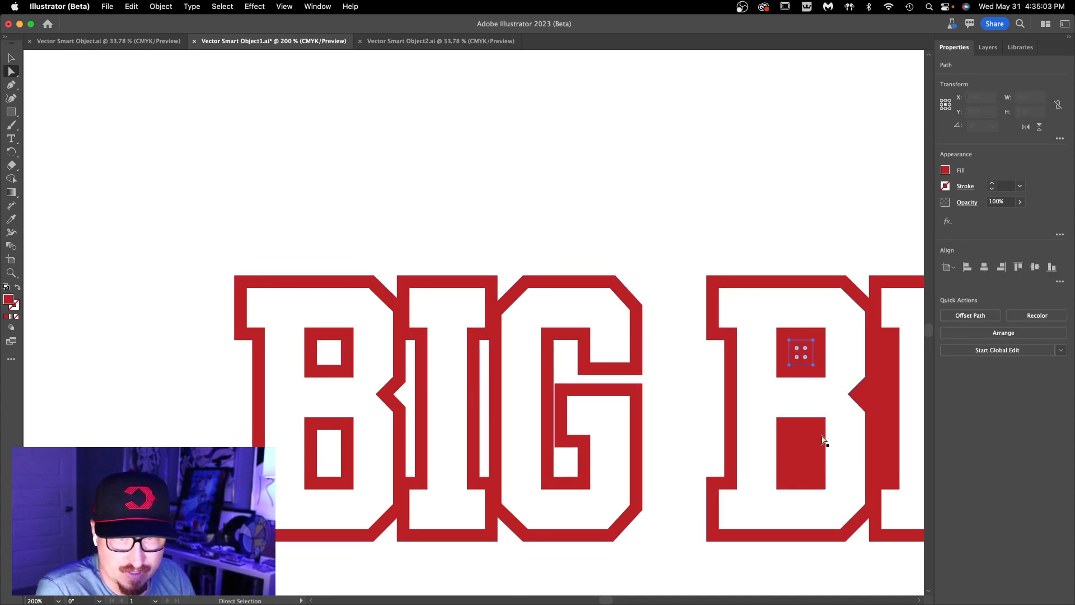
left_click(806, 456, "alt+shift")
scroll(807, 457, "right", 5)
left_click(570, 347, "alt+shift")
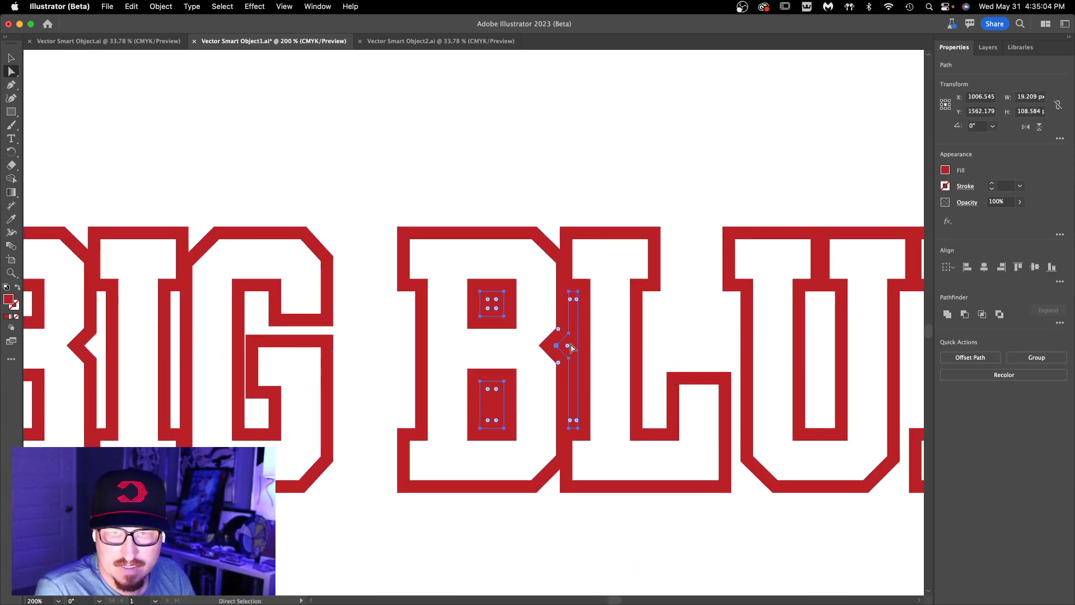
key("Delete")
scroll(570, 345, "down", 2)
scroll(570, 341, "right", 2)
key("v")
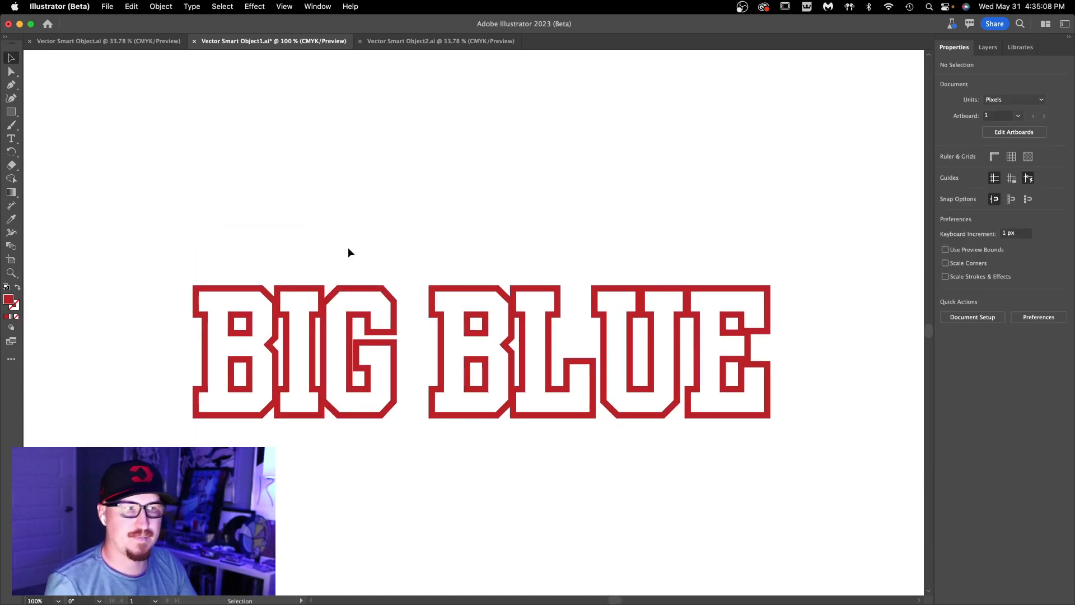
- Select all red outlines by color with the Magic Wand and offset their path by 10 px with miter joins
left_click_drag(150, 243, 791, 422)
scroll(356, 194, "down", 1)
mouse_move(356, 193)
left_mouse_down()
mouse_move(487, 499)
mouse_move(495, 549)
mouse_move(384, 146)
mouse_move(367, 177)
left_mouse_up()
scroll(308, 371, "up", 3)
key("a")
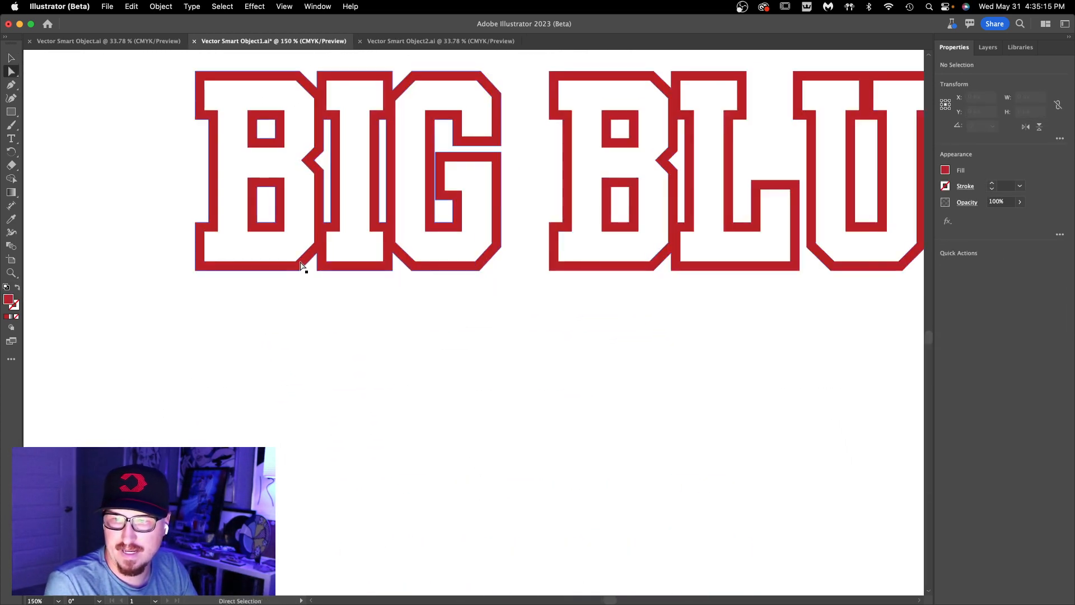
left_click(300, 271)
key("y")
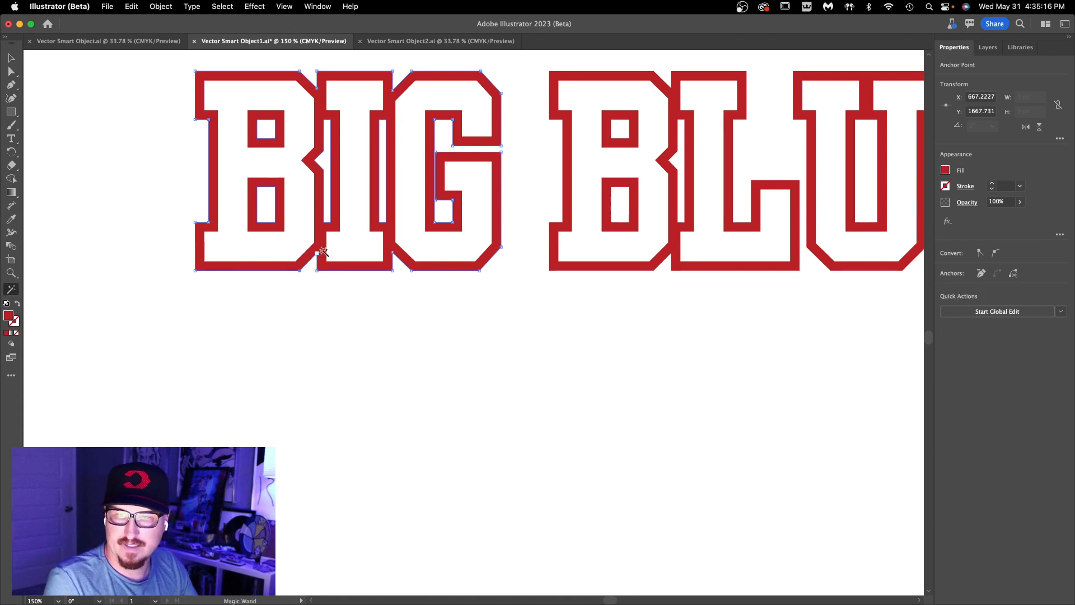
left_click(212, 266)
left_click(161, 6)
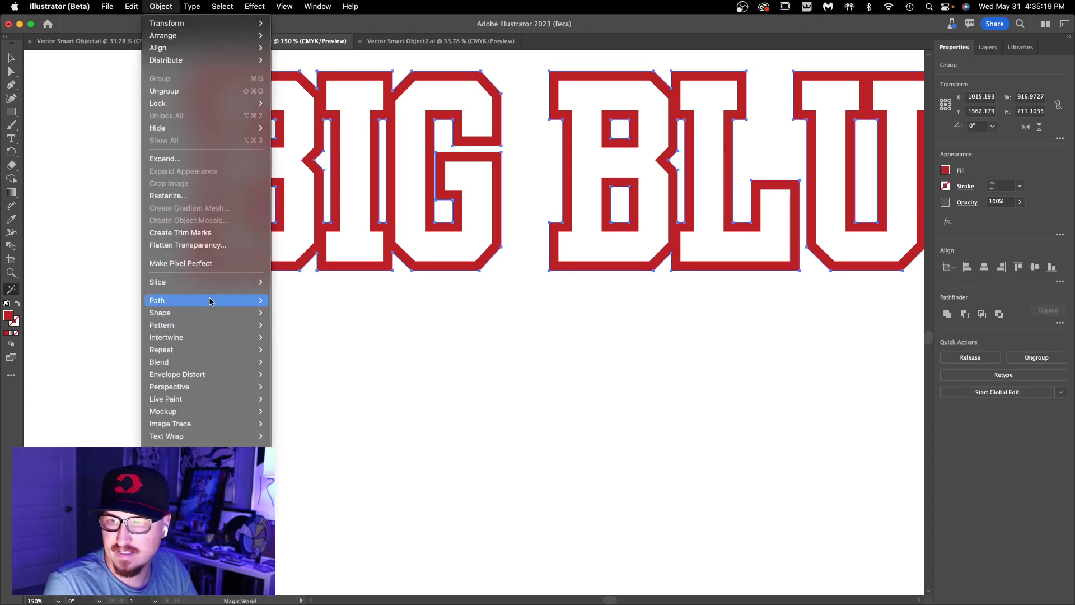
mouse_move(212, 301)
left_click(327, 343)
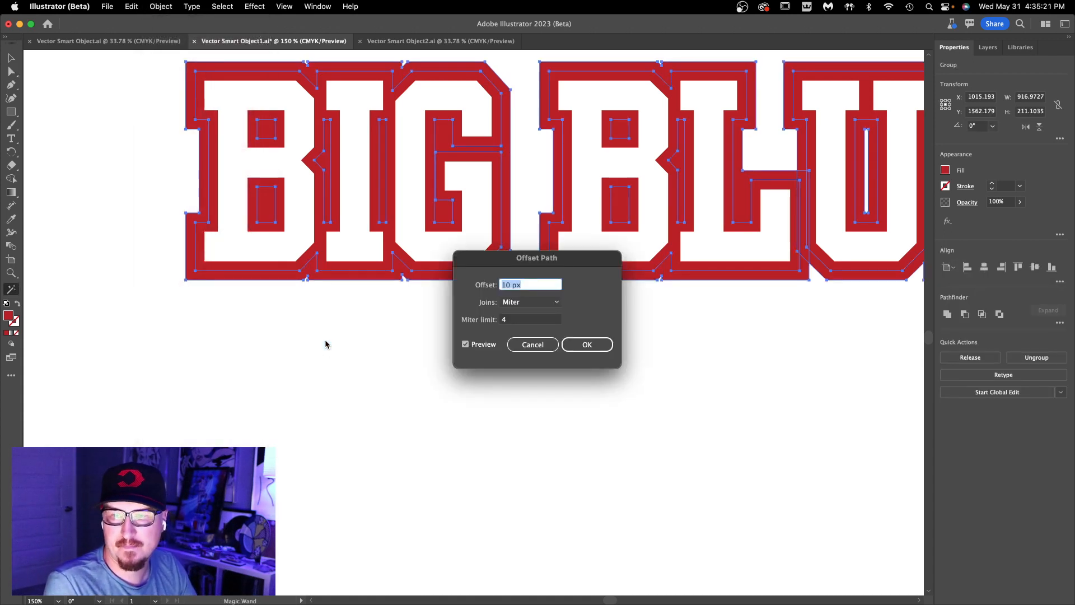
key("Return")
- Fill the offset shapes with black and no stroke, group them, and place them behind the red outlines
left_click(6, 303)
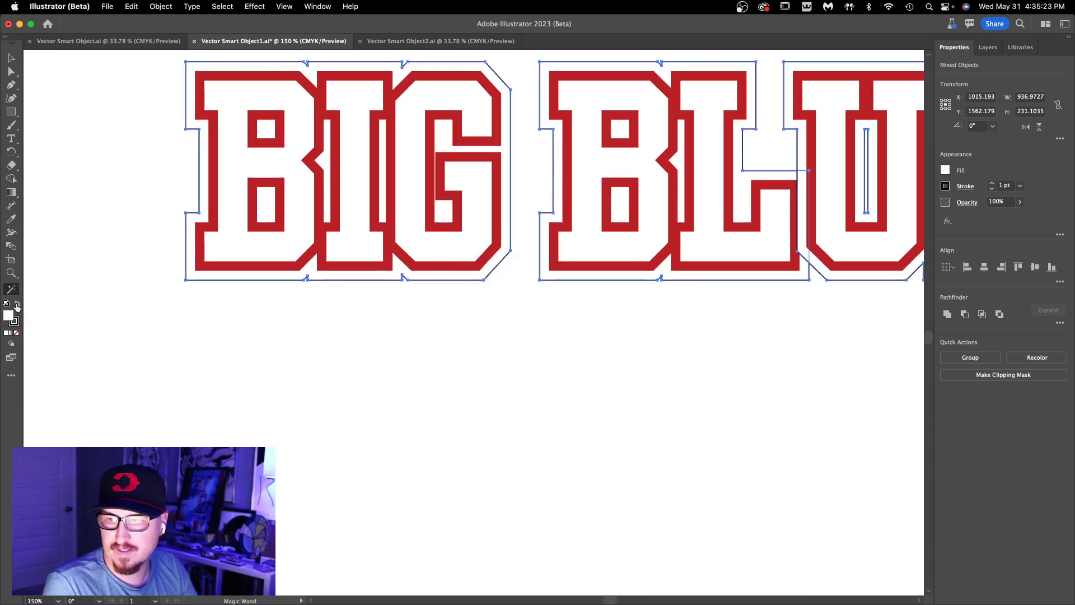
left_click(17, 303)
left_click(15, 323)
left_click(17, 332)
key("v")
key("super+g")
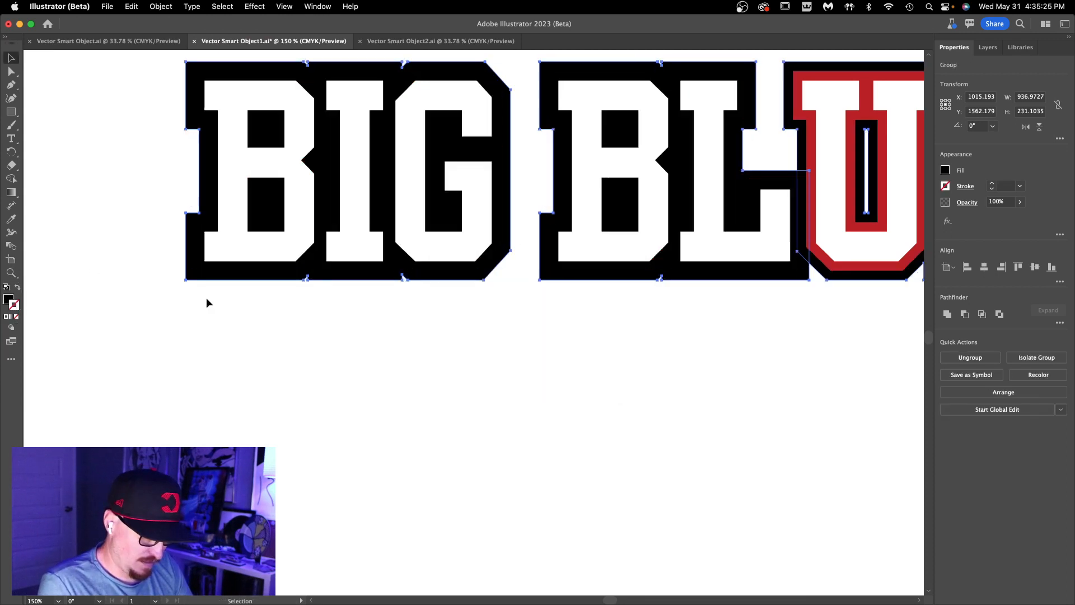
- Combine the black offset shapes with the Pathfinder Merge operation
left_click(1059, 322)
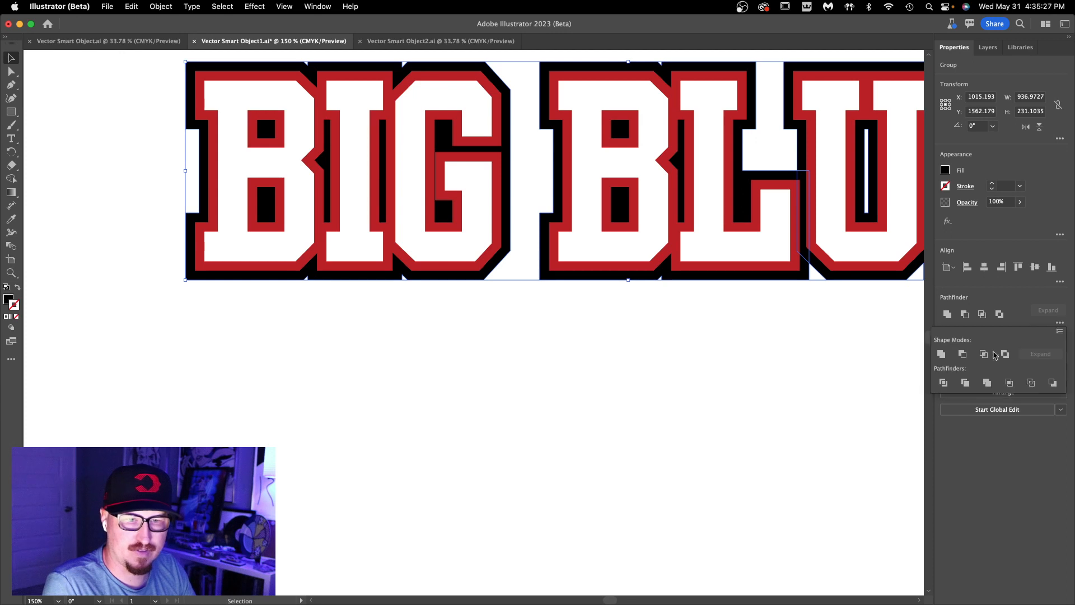
left_click(987, 383)
key("space")
left_click_drag(711, 327, 540, 384)
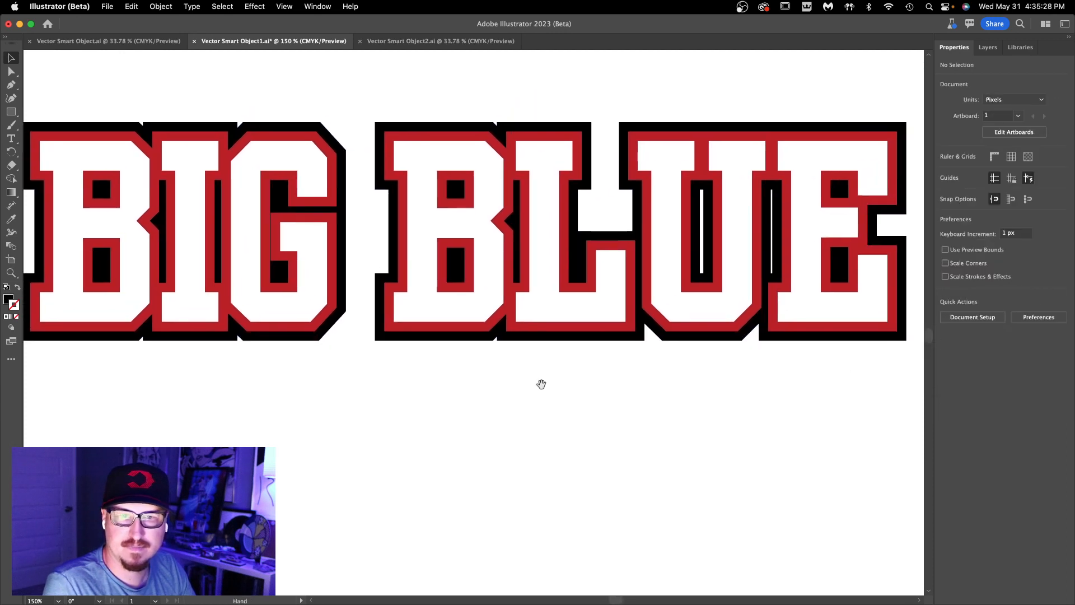
scroll(540, 382, "down", 2)
scroll(430, 362, "up", 2)
- Isolate the BIG BLUE group, recolor its red outlines to #2146bf, and leave isolation mode with everything deselected
double_click(430, 358)
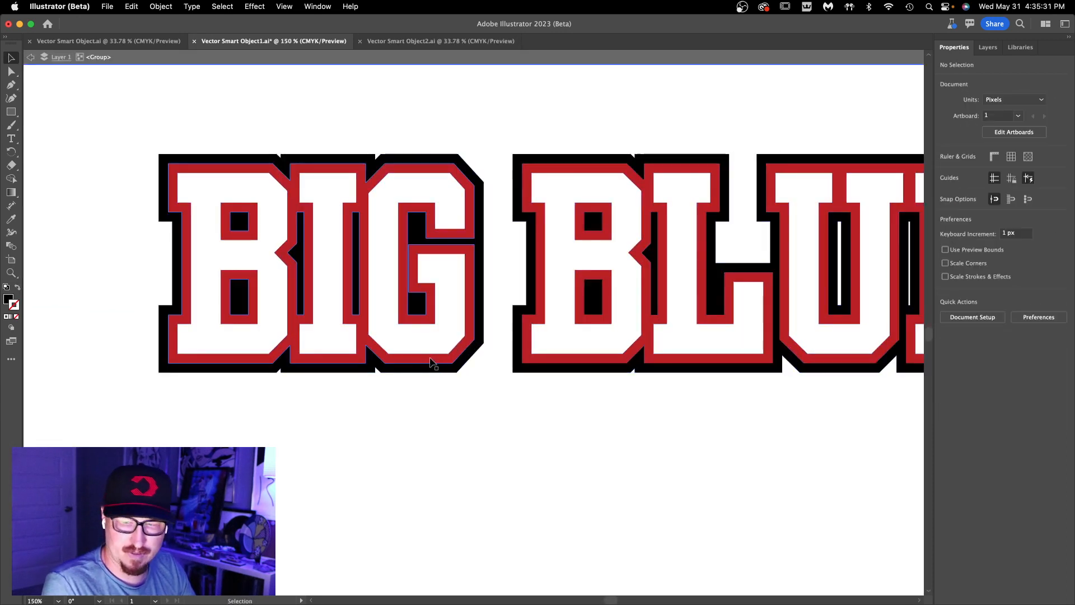
key("y")
left_click(432, 360)
scroll(364, 259, "down", 3)
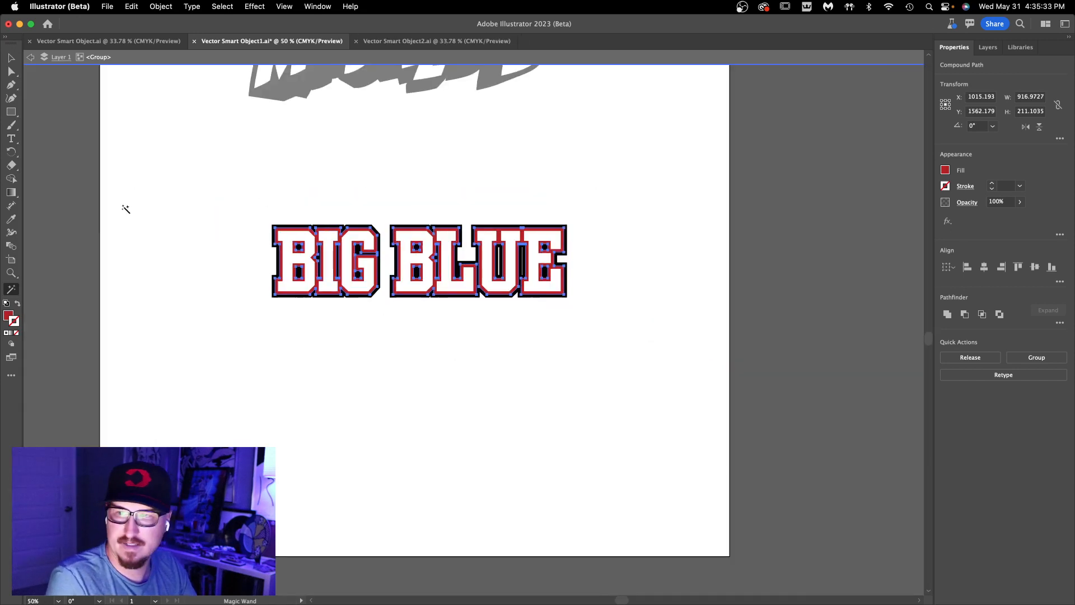
double_click(8, 315)
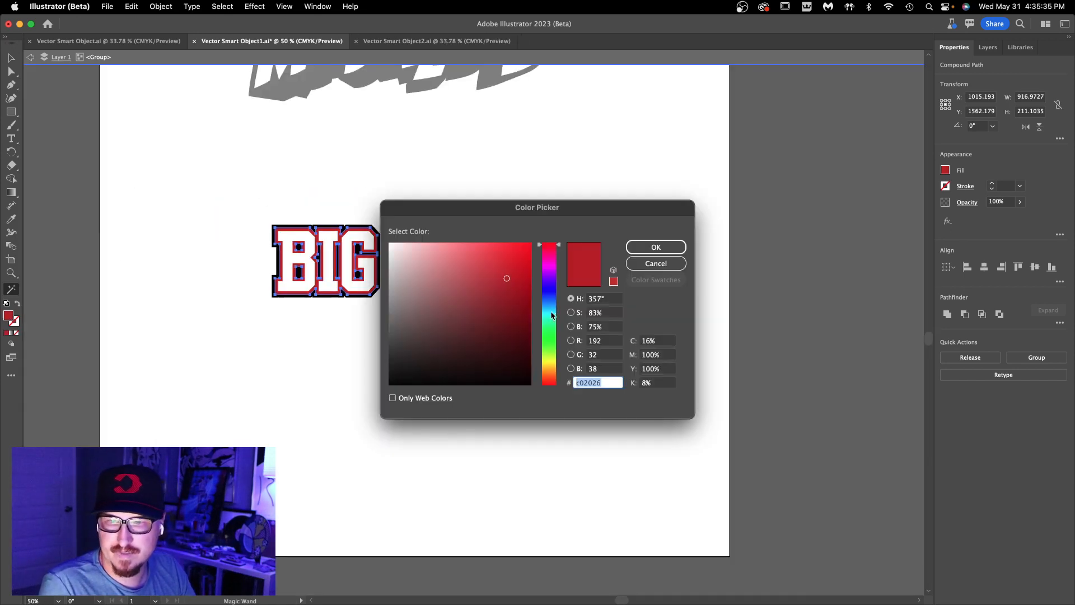
type("2146bf")
key("Return")
key("Escape")
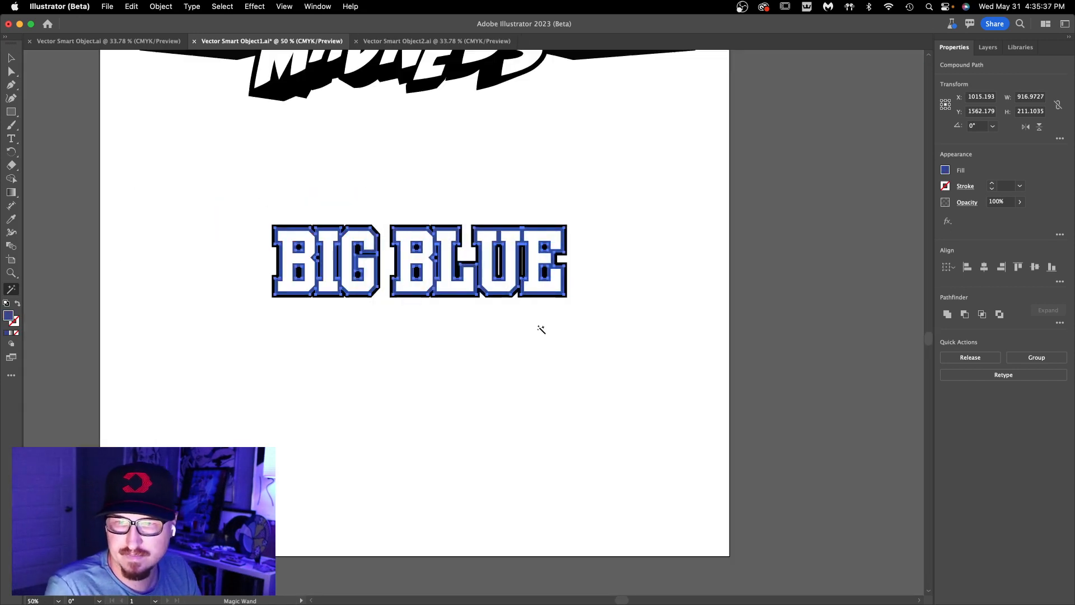
key("v")
left_click_drag(624, 331, 438, 370)
left_click(438, 370)
scroll(518, 447, "up", 1)
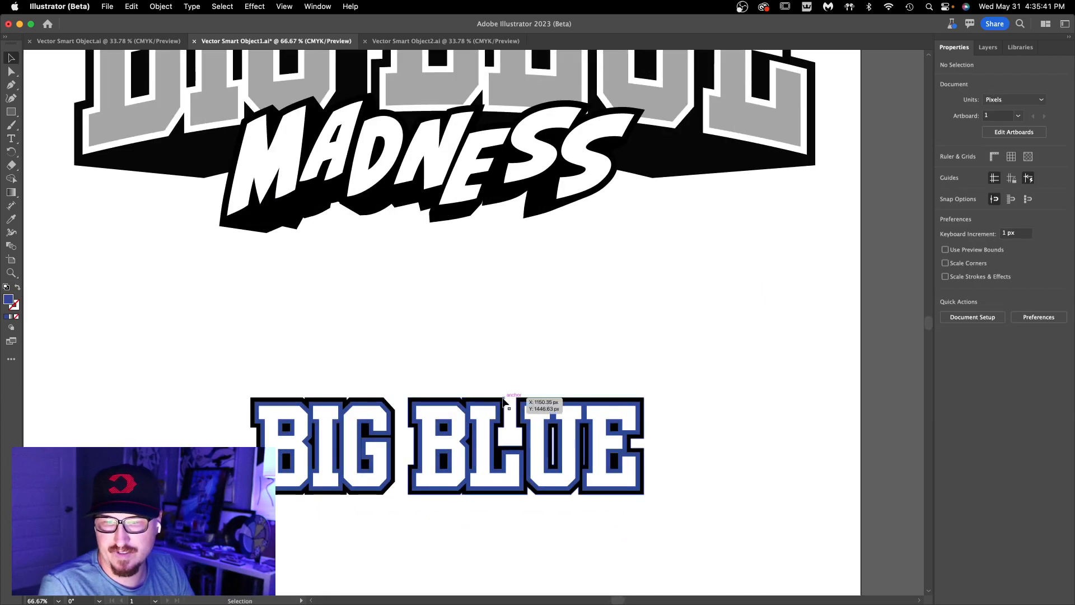
- Isolate the BIG BLUE group, select its black outline by color, and leave isolation mode
left_click(504, 398)
double_click(504, 398)
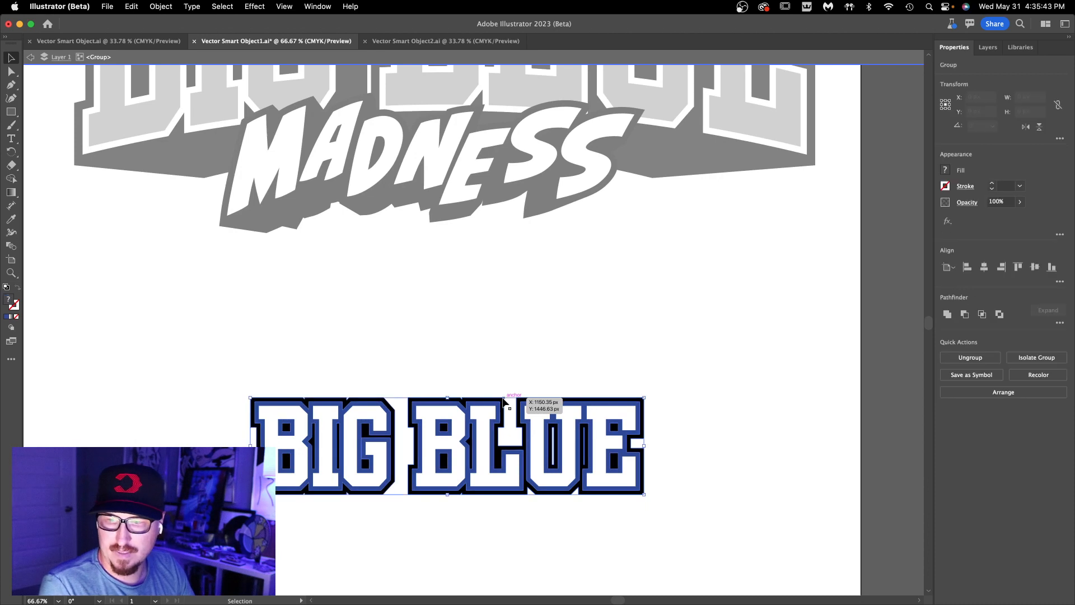
key("y")
left_click(503, 400)
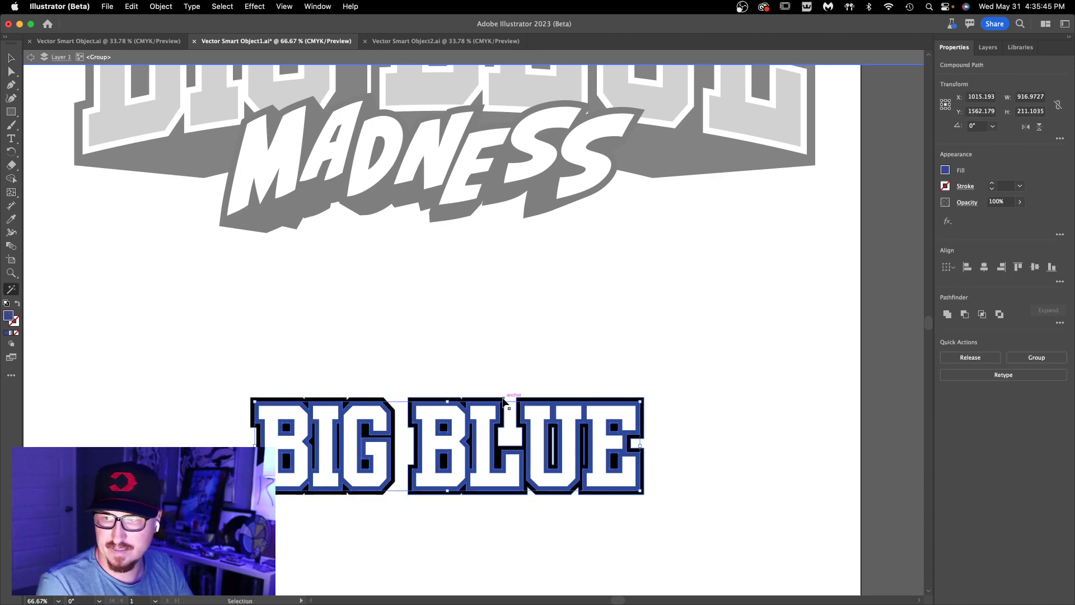
left_click(504, 398)
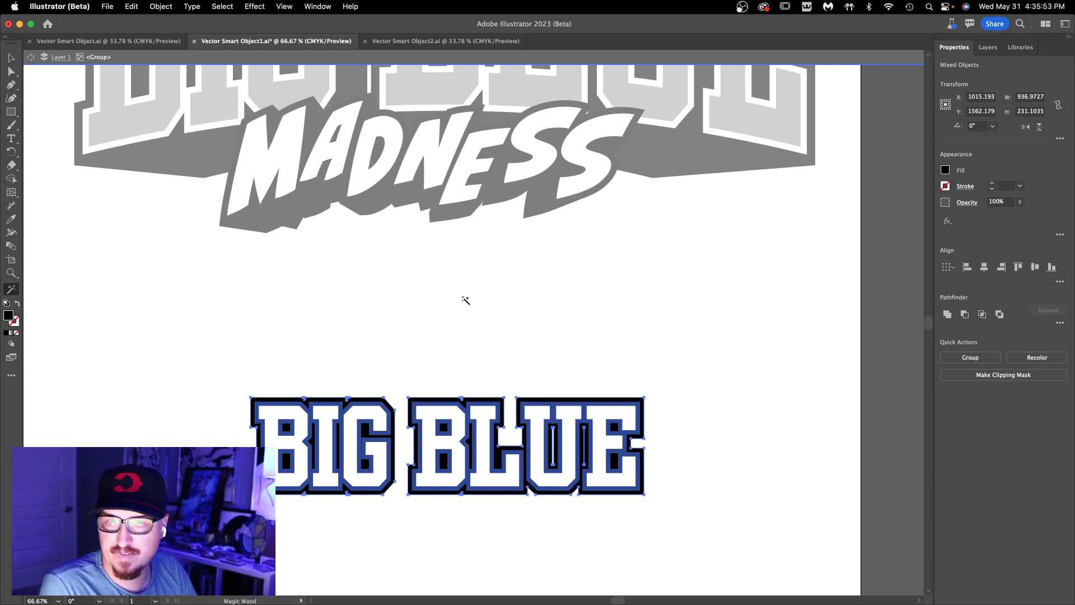
key("v")
double_click(522, 342)
- Select the BIG BLUE group, preview the Arc Lower and Arc warp styles at 50% bend, and cancel the warp
left_click_drag(150, 357, 687, 514)
left_click(255, 6)
mouse_move(324, 337)
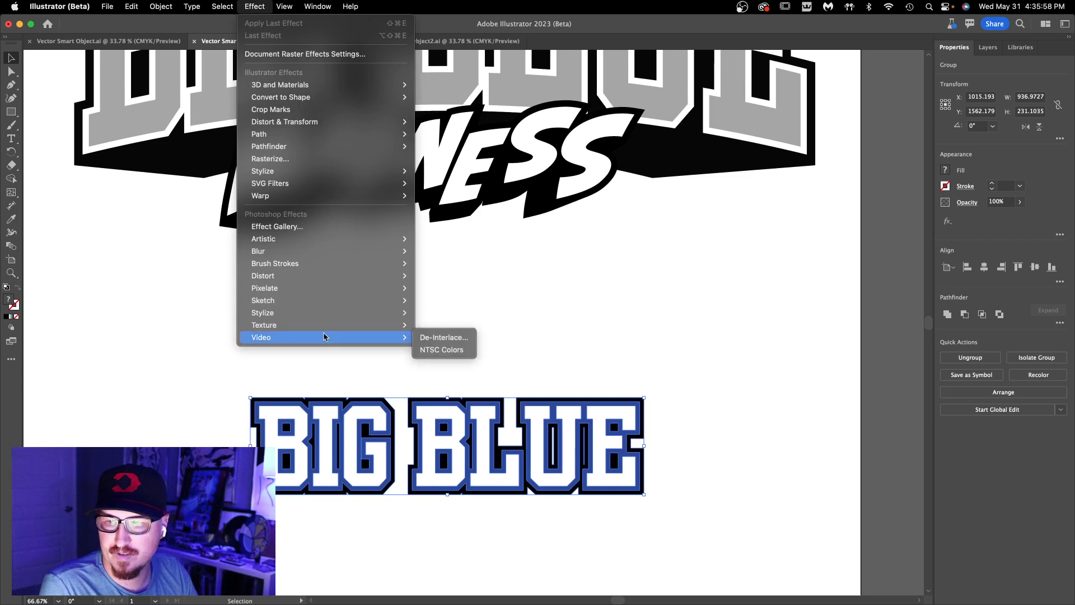
mouse_move(301, 196)
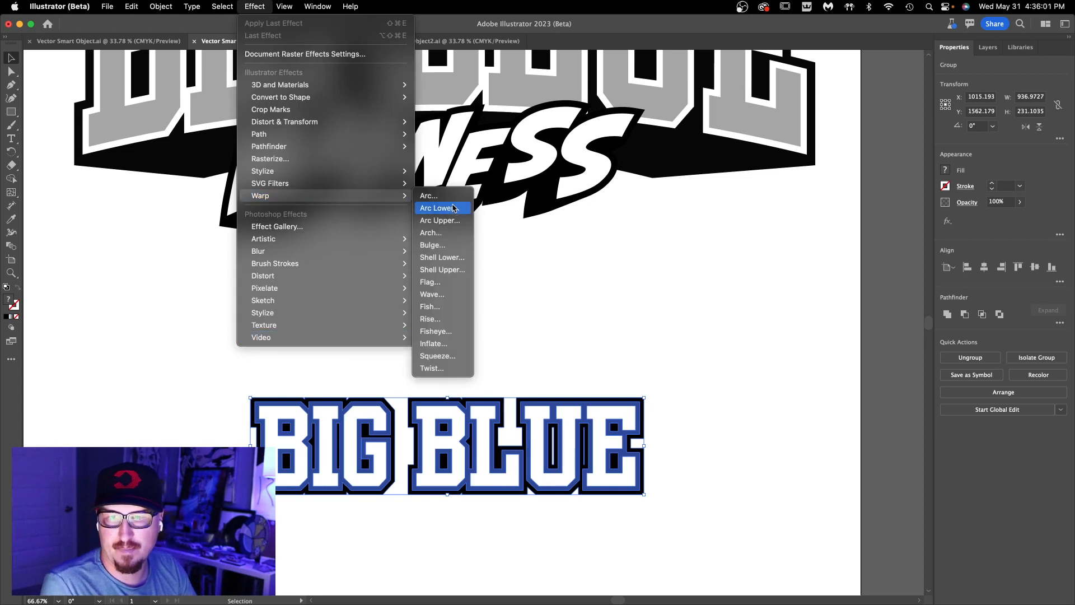
left_click(440, 207)
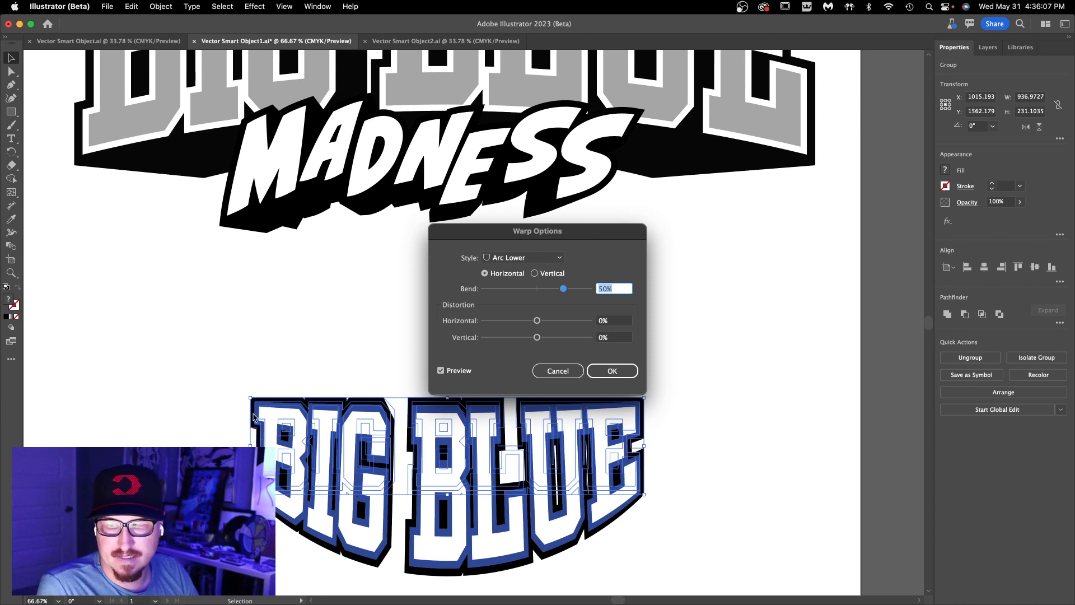
left_click(530, 259)
left_click(527, 252)
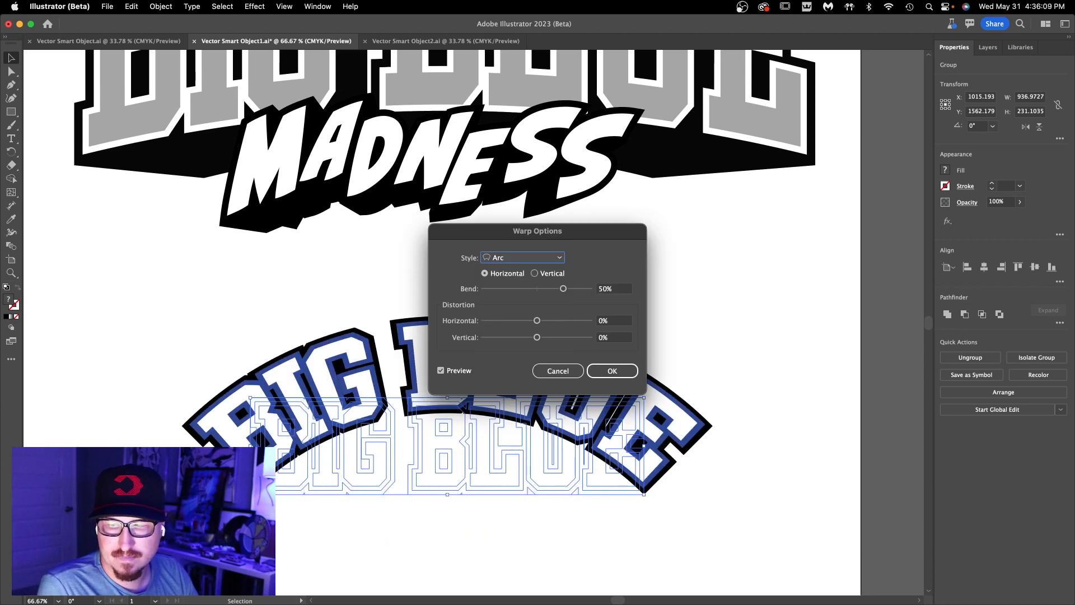
key("space")
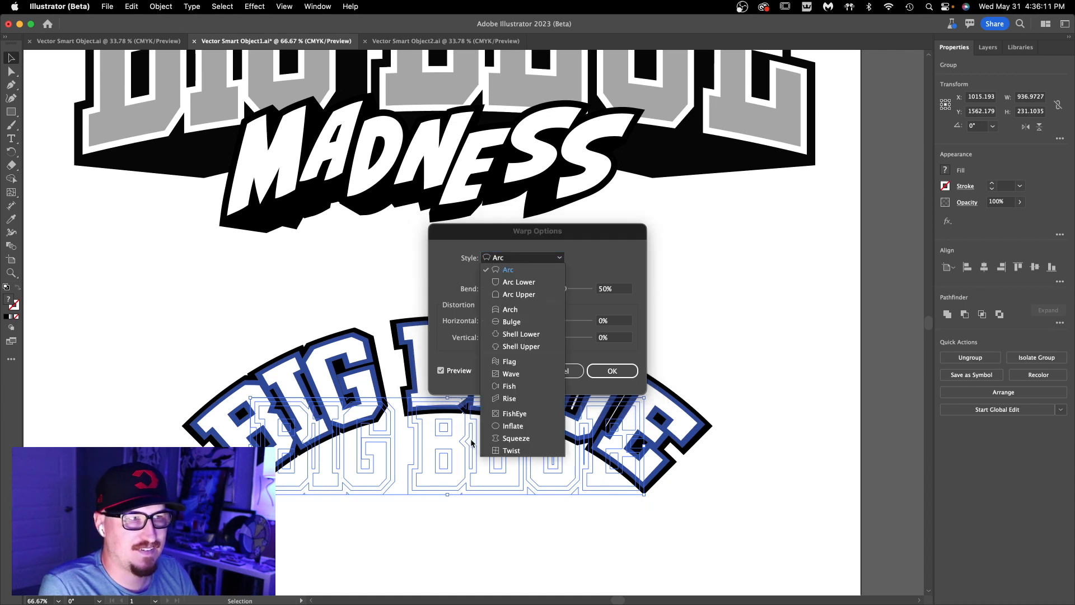
left_click(481, 377)
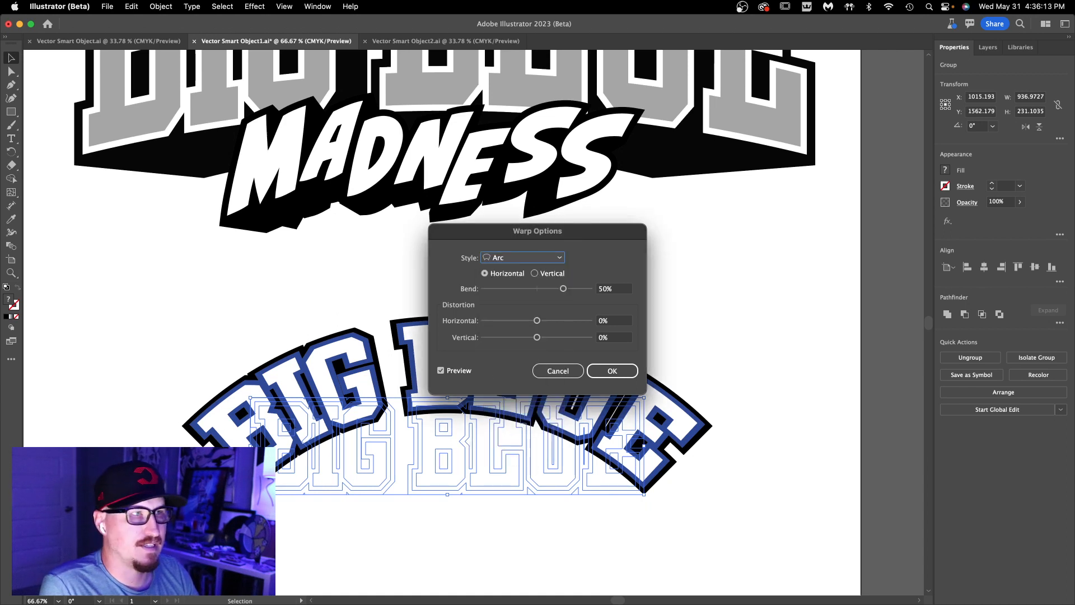
key("space")
left_click(569, 355)
left_click(539, 372)
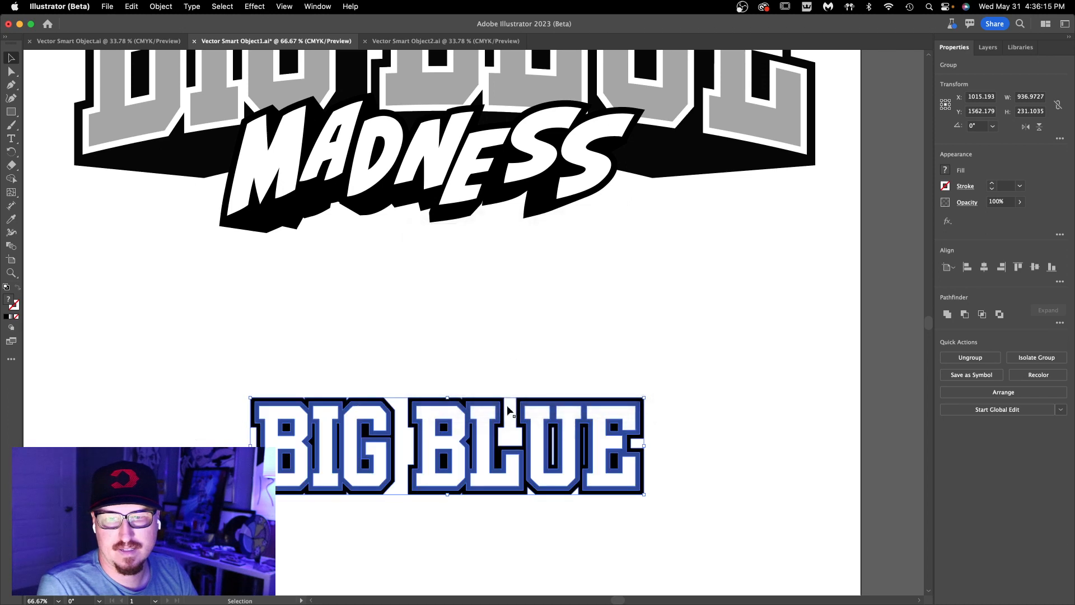
scroll(509, 411, "down", 10)
scroll(508, 411, "left", 4)
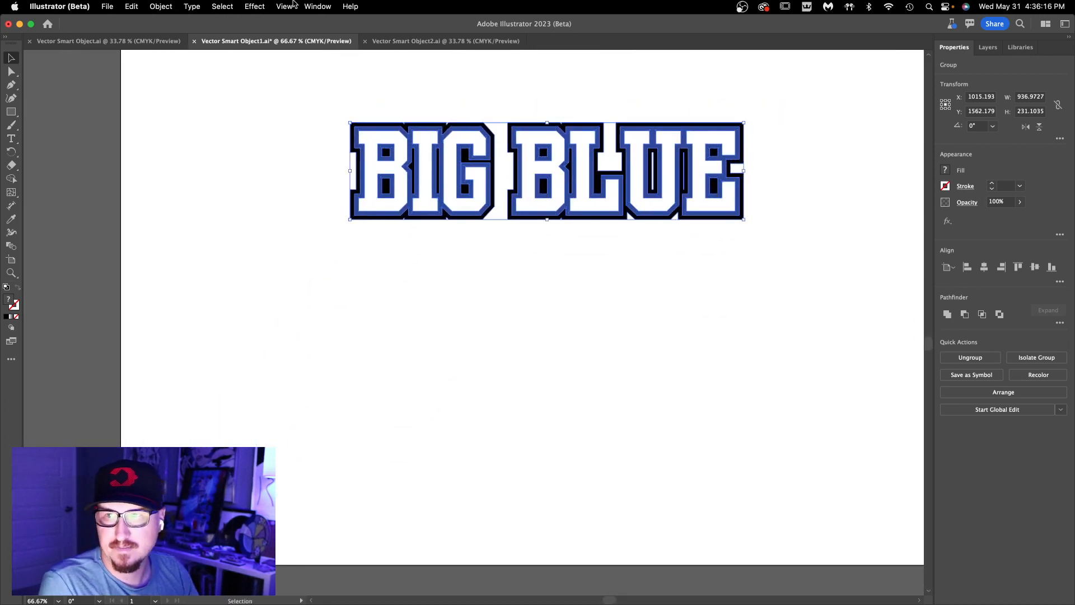
left_click(286, 7)
mouse_move(327, 4)
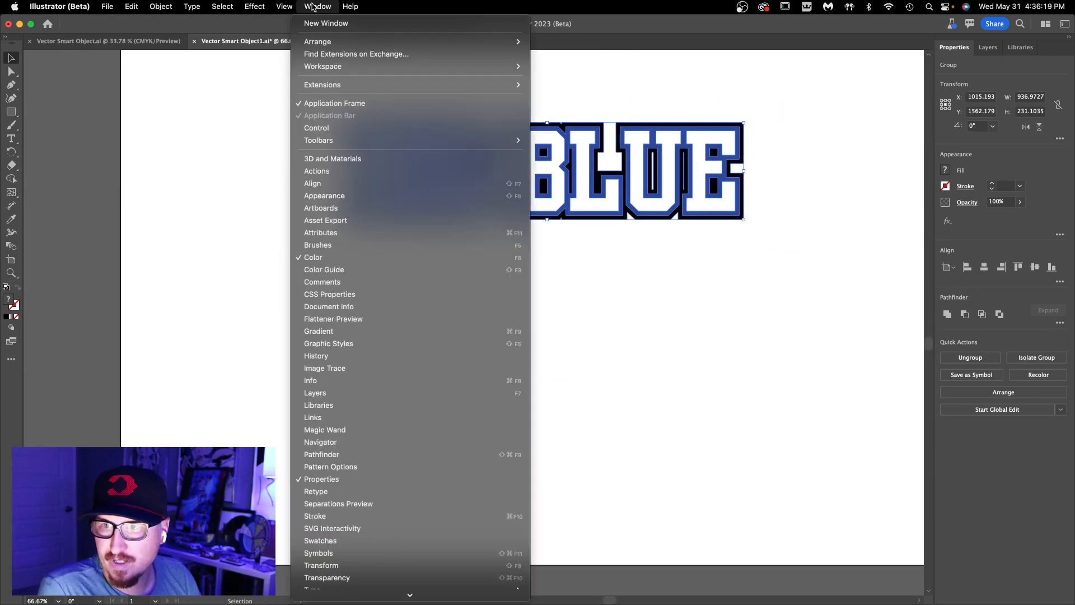
mouse_move(254, 6)
mouse_move(301, 195)
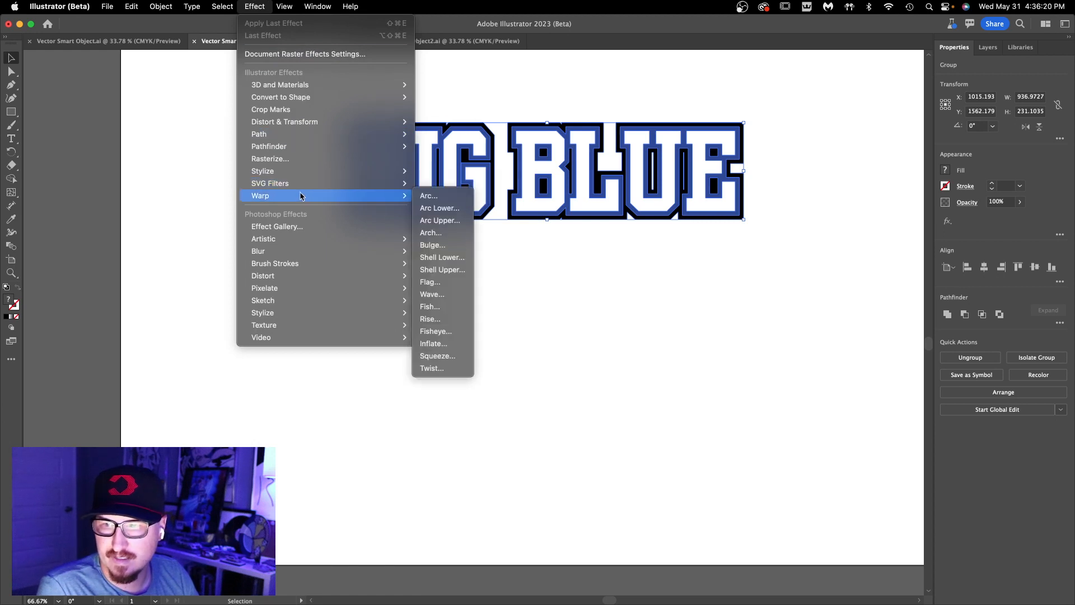
left_click(438, 208)
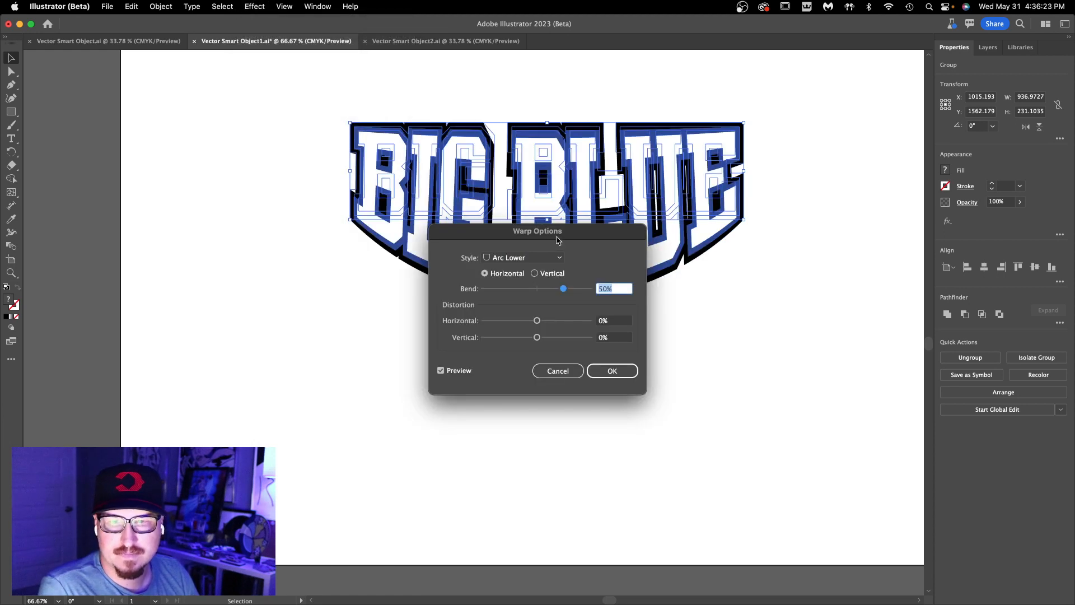
left_click_drag(558, 240, 676, 357)
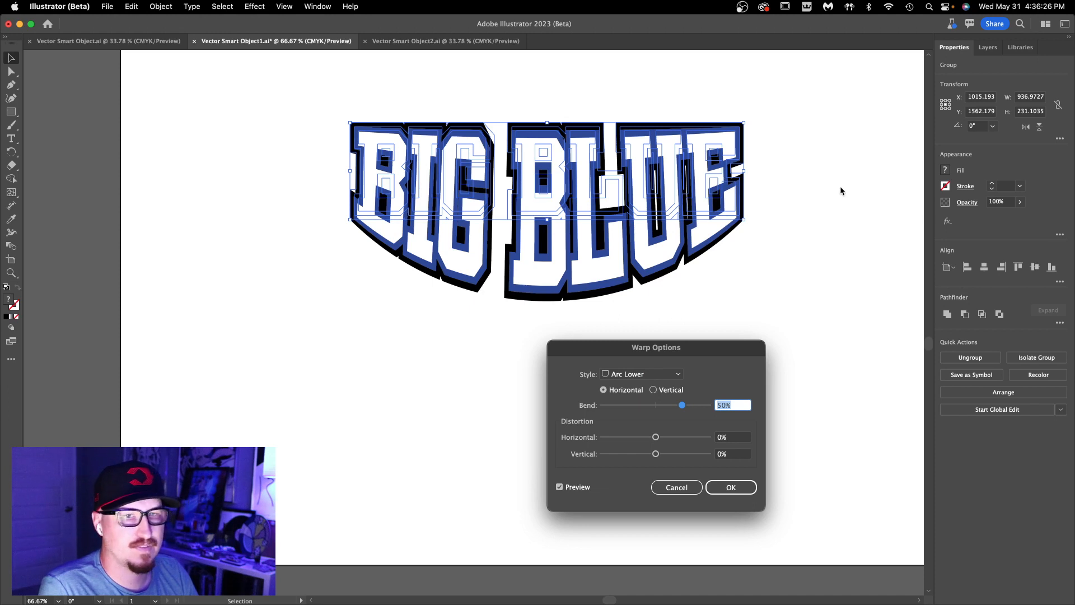
key("super+Tab")
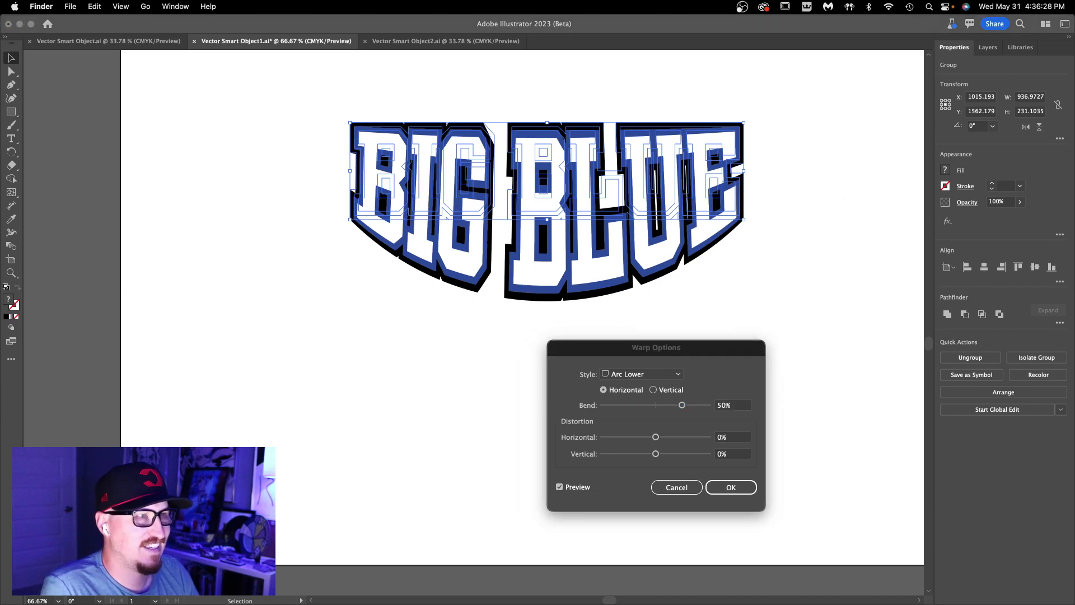
key("super+Tab")
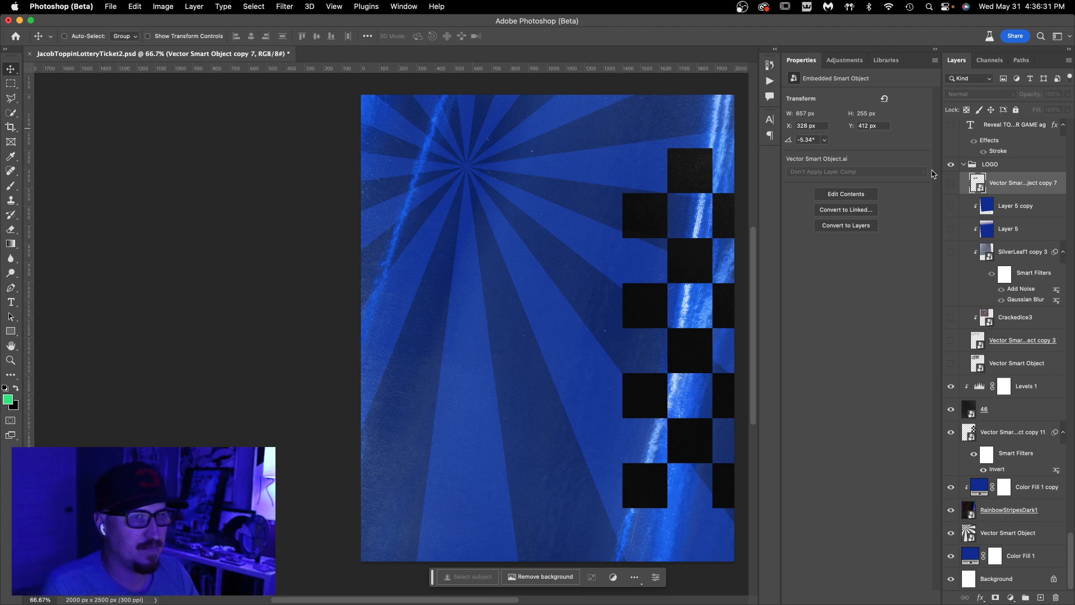
key("super+Tab")
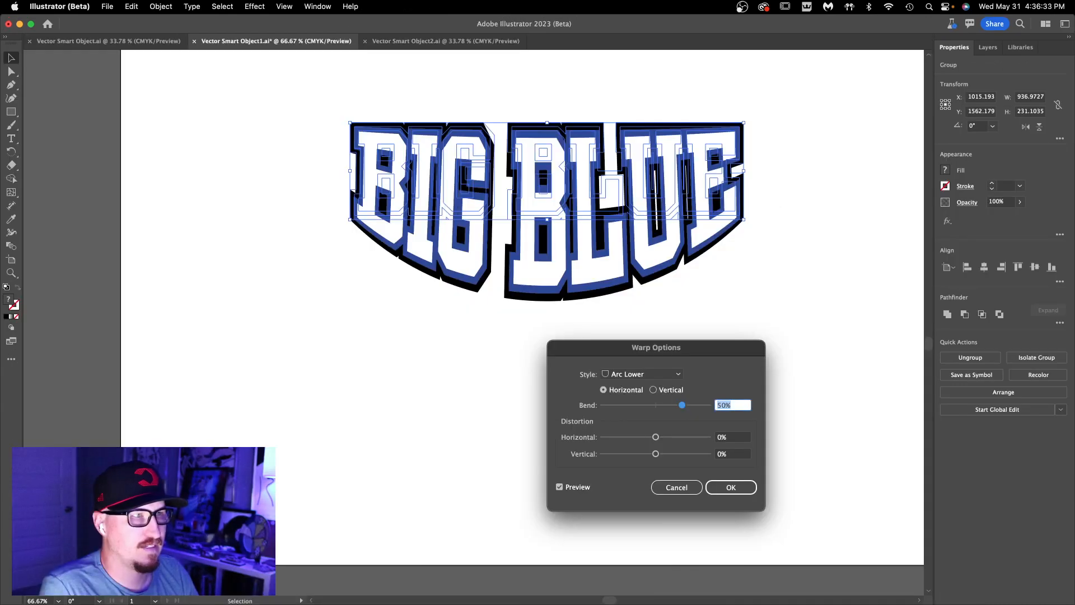
key("Escape")
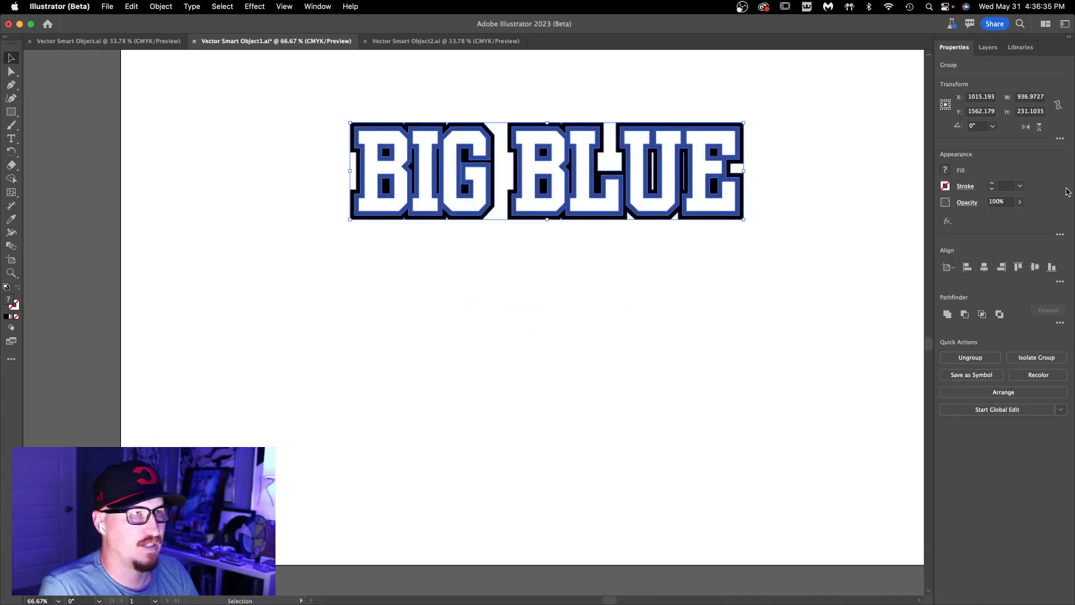
- Apply an Arc Upper warp effect with a 15% bend to the BIG BLUE group
left_click_drag(1068, 189, 74, 130)
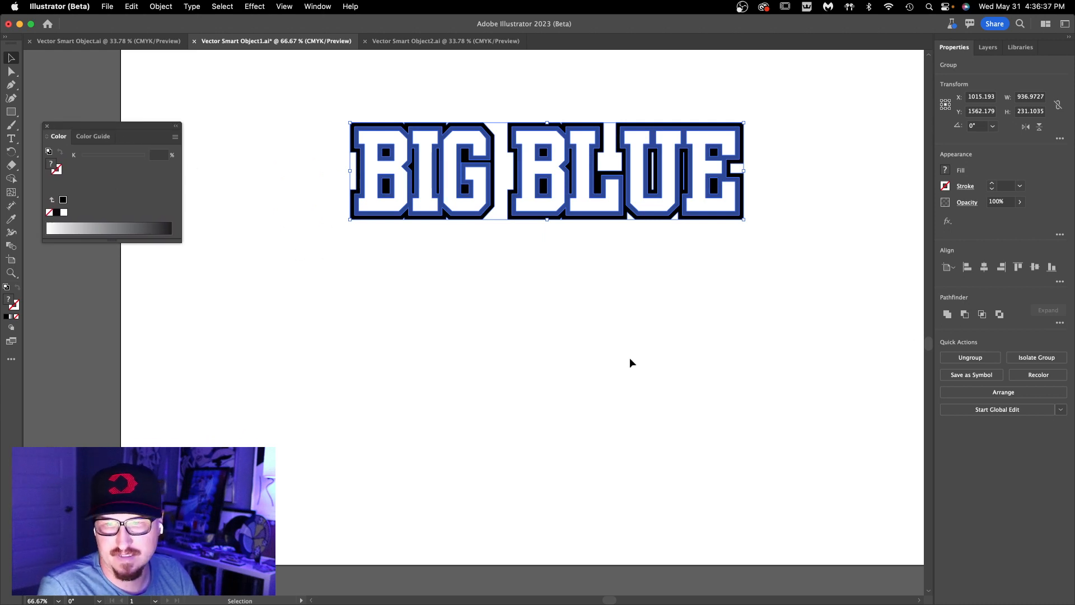
left_click(255, 6)
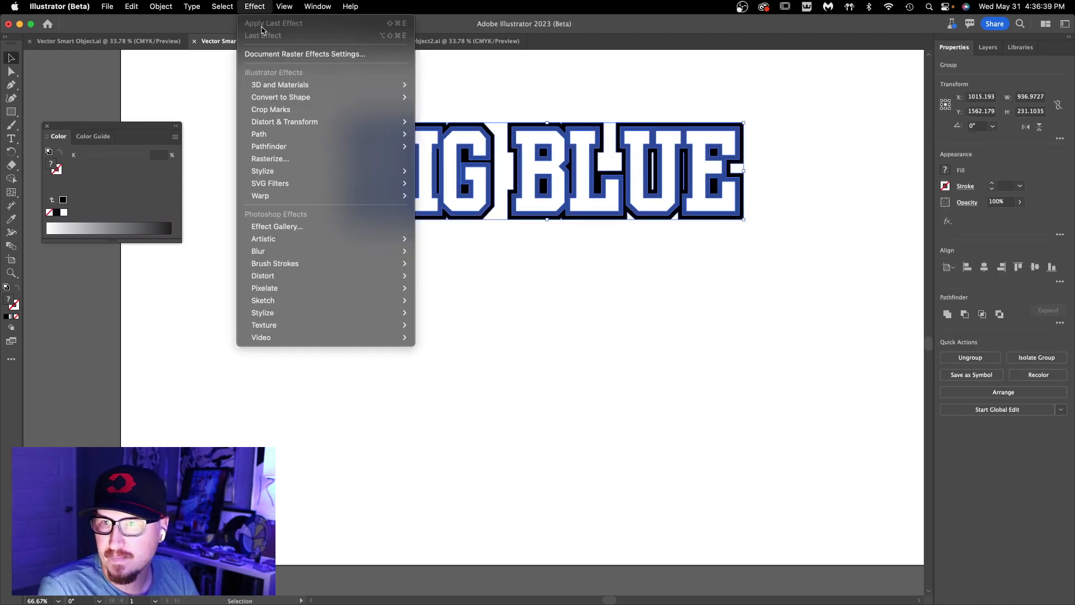
mouse_move(392, 195)
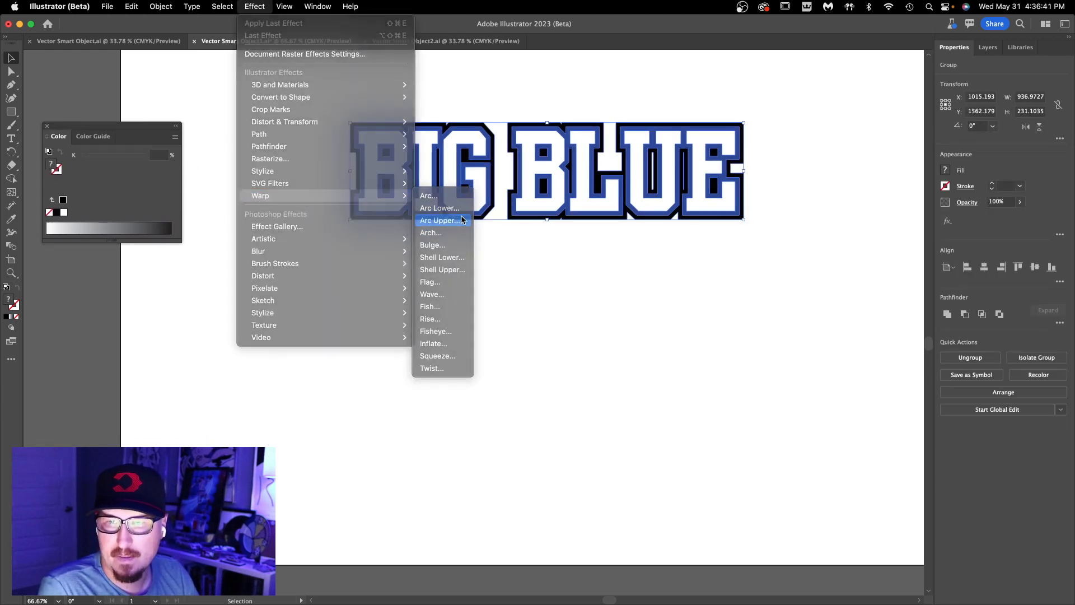
left_click(462, 220)
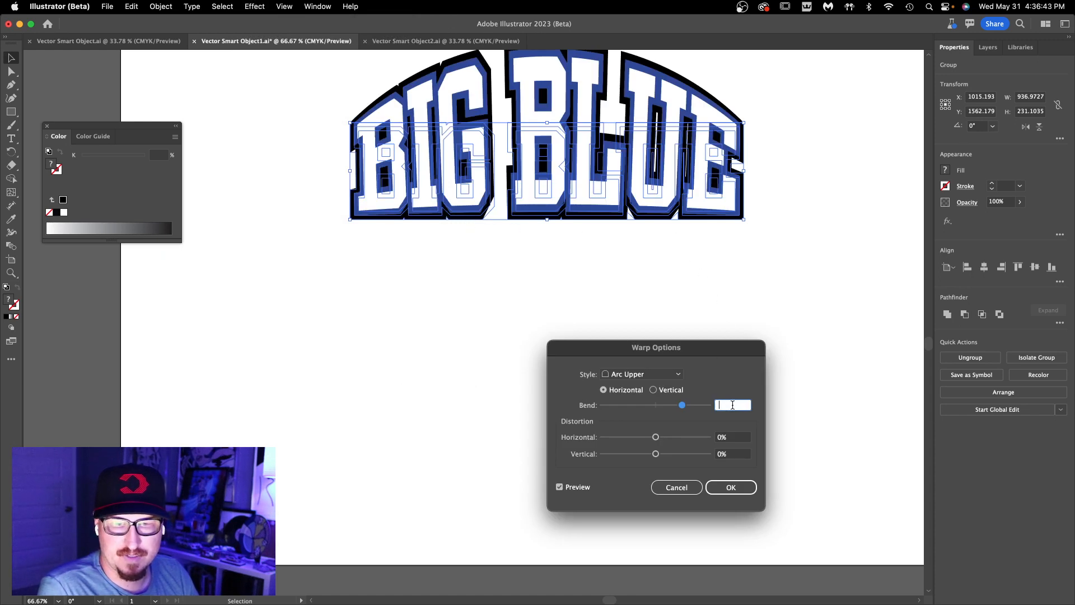
type("15")
key("Tab")
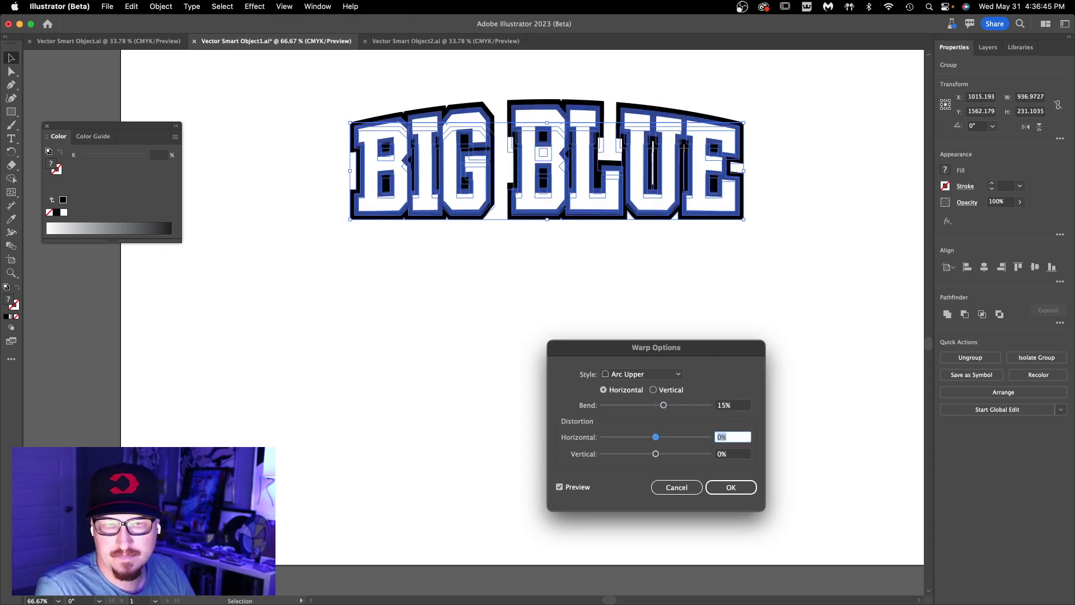
left_click(731, 487)
- Add a second warp effect to the BIG BLUE group using the Arc Lower style with a -10% bend
left_click(255, 6)
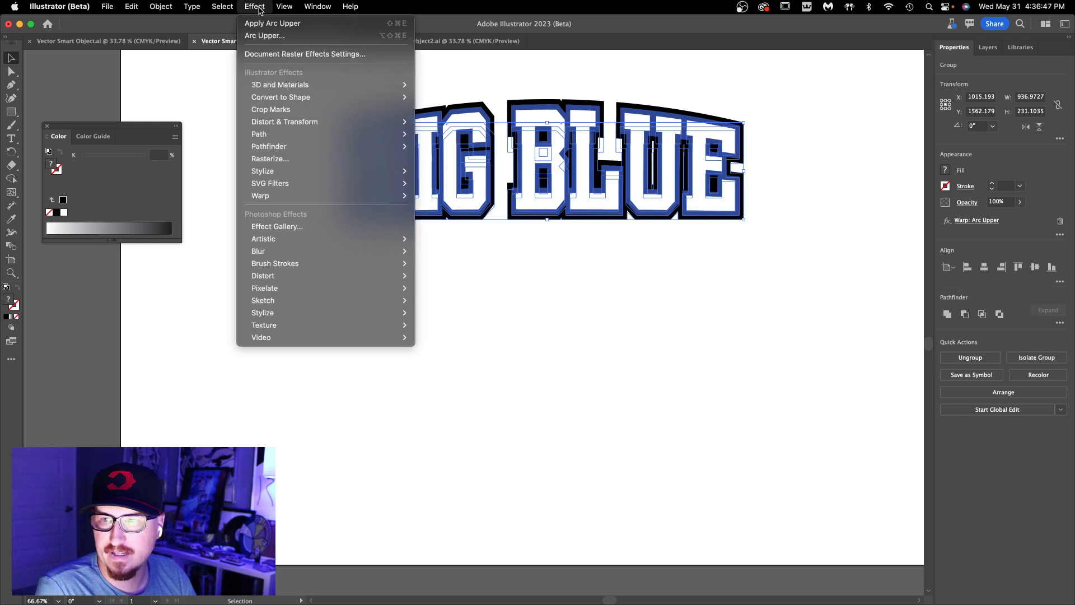
left_click(263, 35)
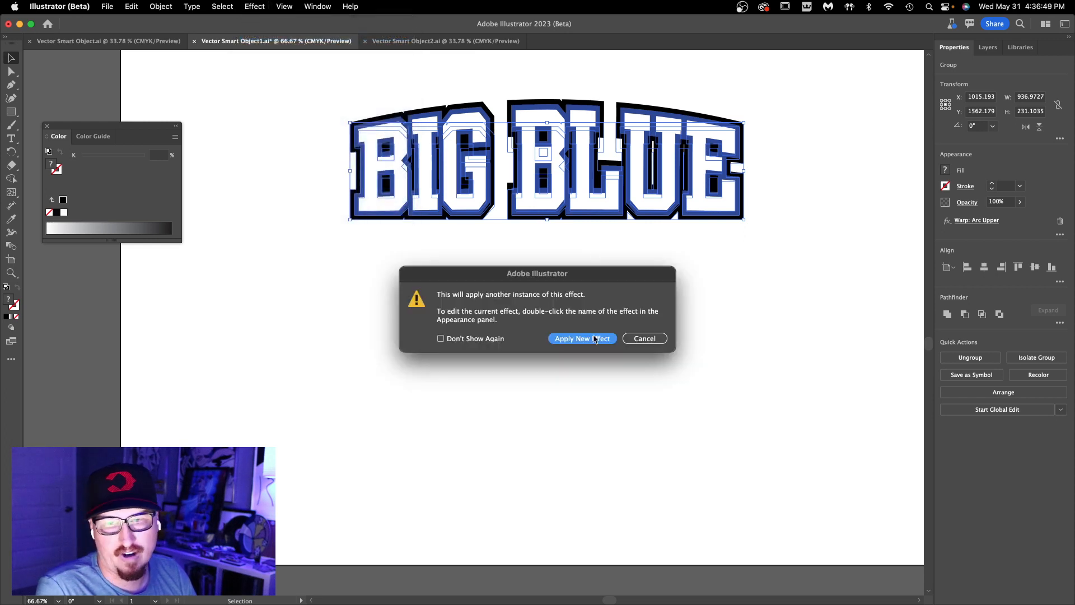
left_click(595, 339)
left_click(622, 374)
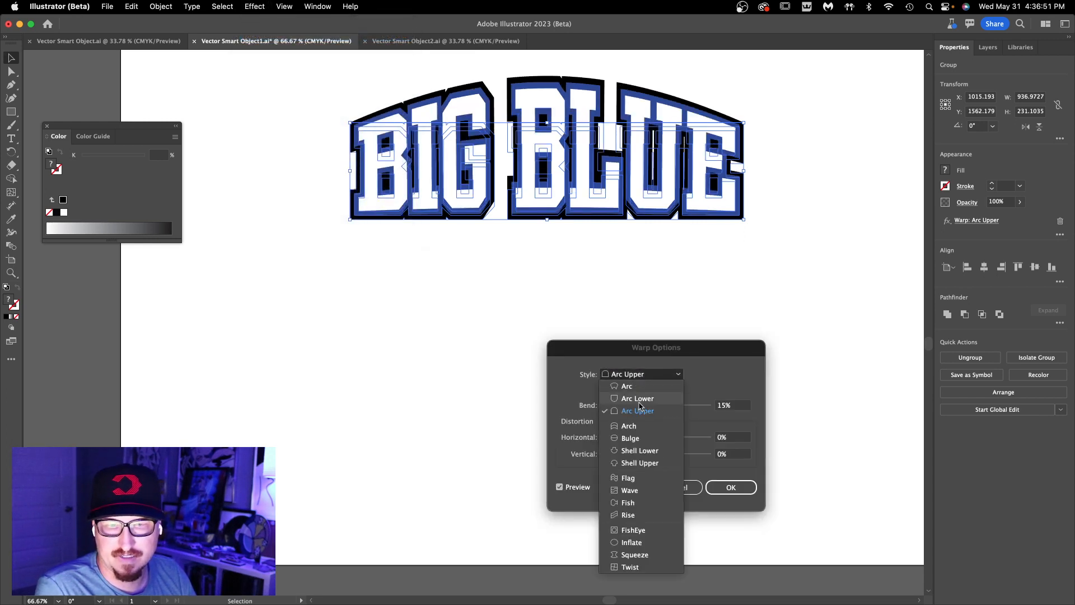
left_click(638, 399)
left_click(721, 405)
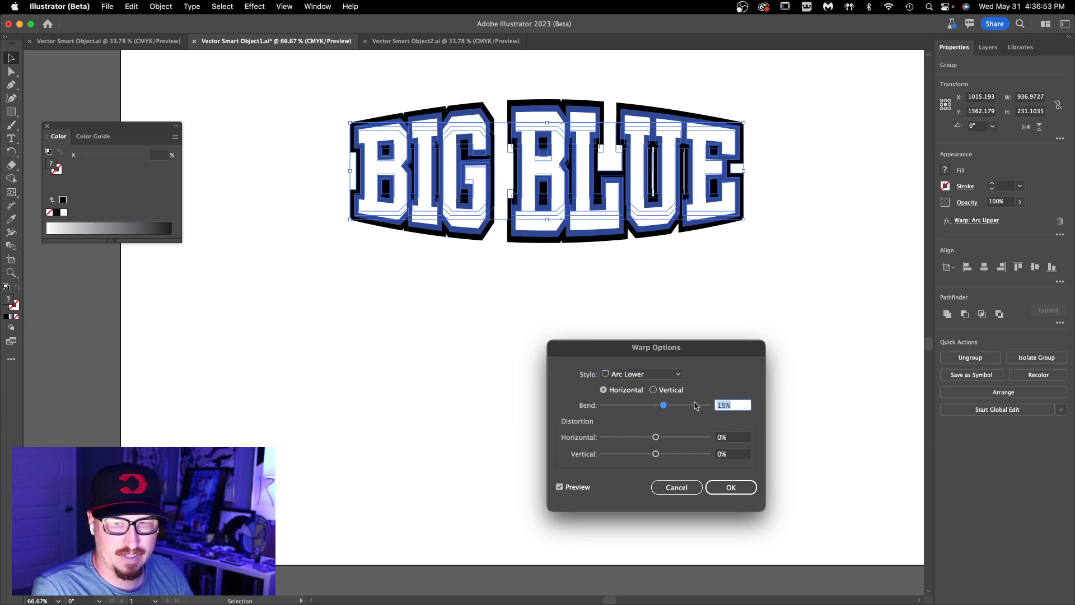
type("-10")
key("Tab")
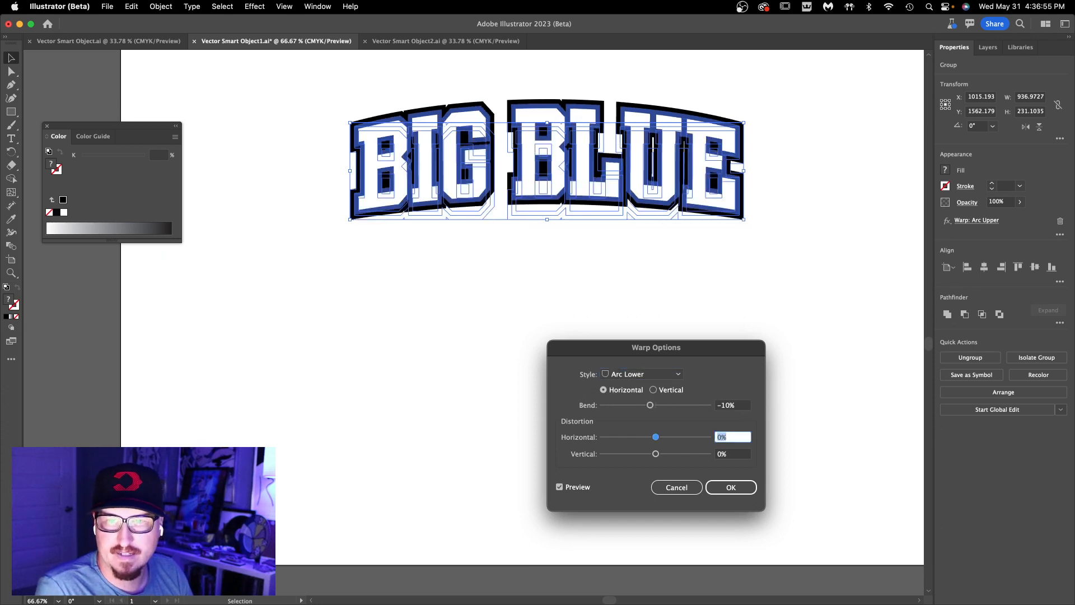
key("Return")
left_click(547, 332)
key("super+minus")
left_click_drag(547, 264, 545, 305)
- Edit the BIG BLUE group's Arc Lower warp effect and set its bend to -15%
left_click_drag(670, 334, 471, 166)
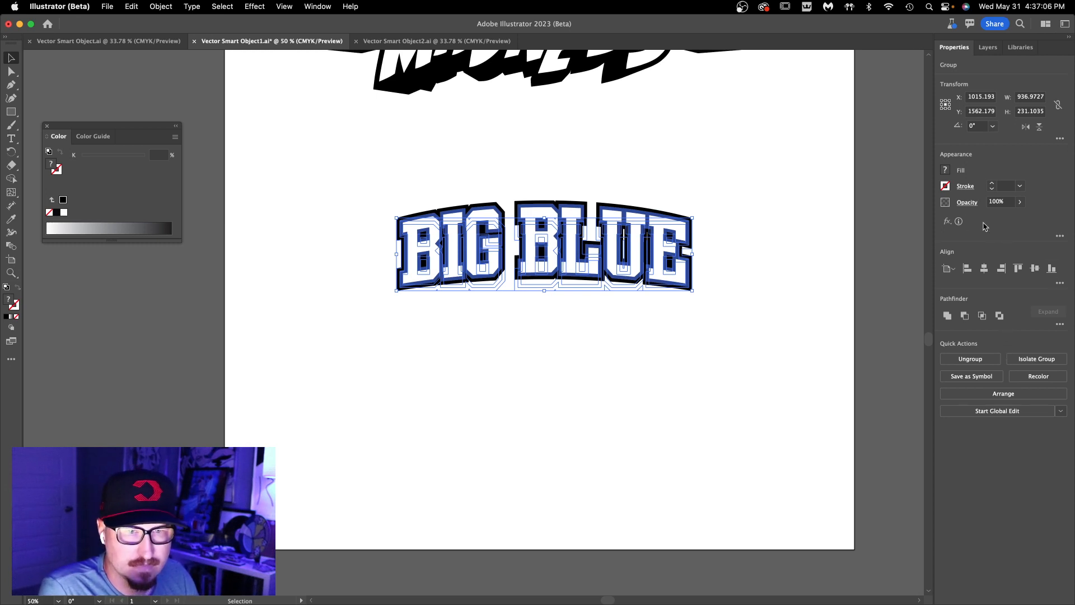
left_click(948, 222)
left_click(1052, 237)
left_click(1060, 236)
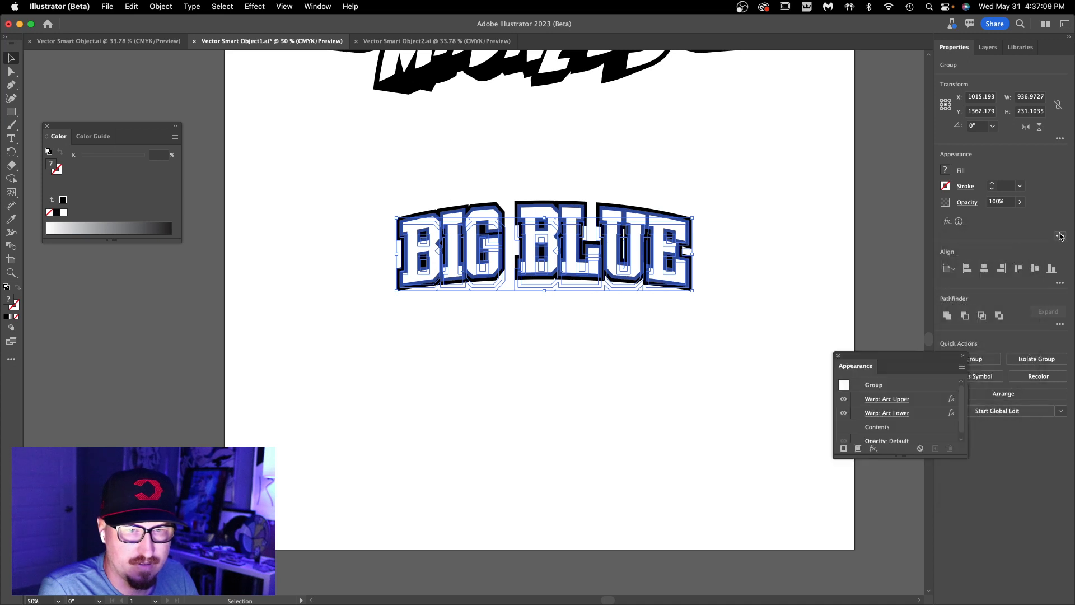
left_click(900, 400)
left_click(896, 415)
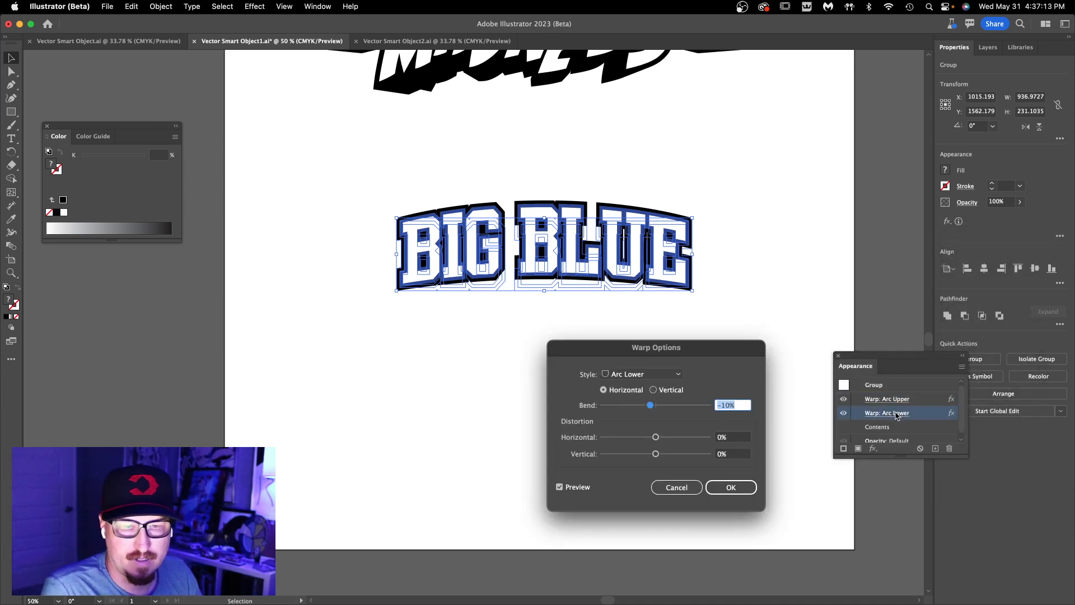
type("-15")
key("Return")
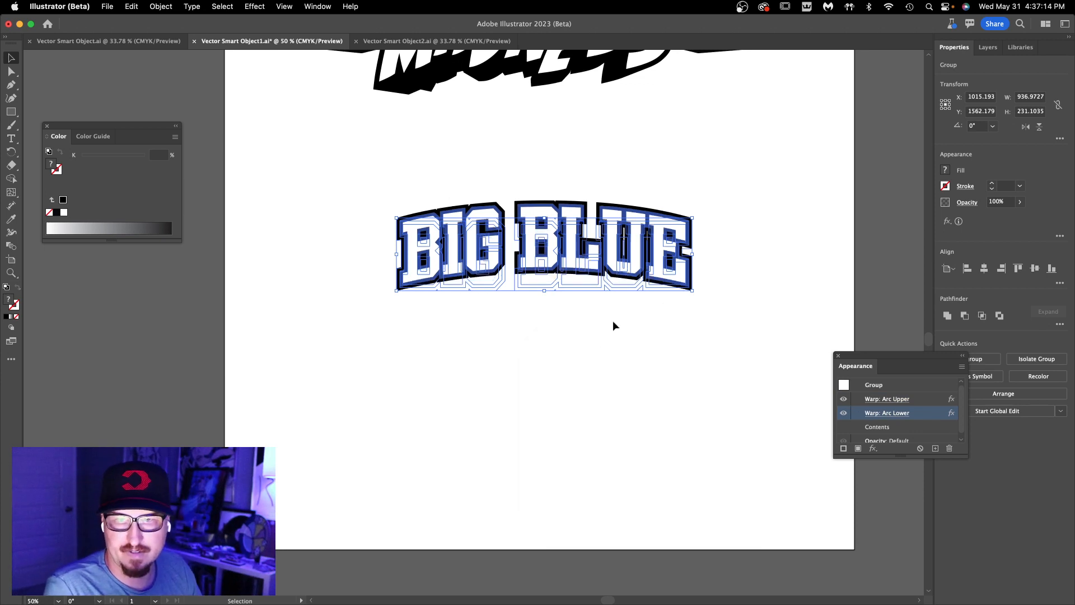
left_click(613, 321)
- Expand the appearance of the warped BIG BLUE group and deselect it
left_click_drag(733, 373, 392, 197)
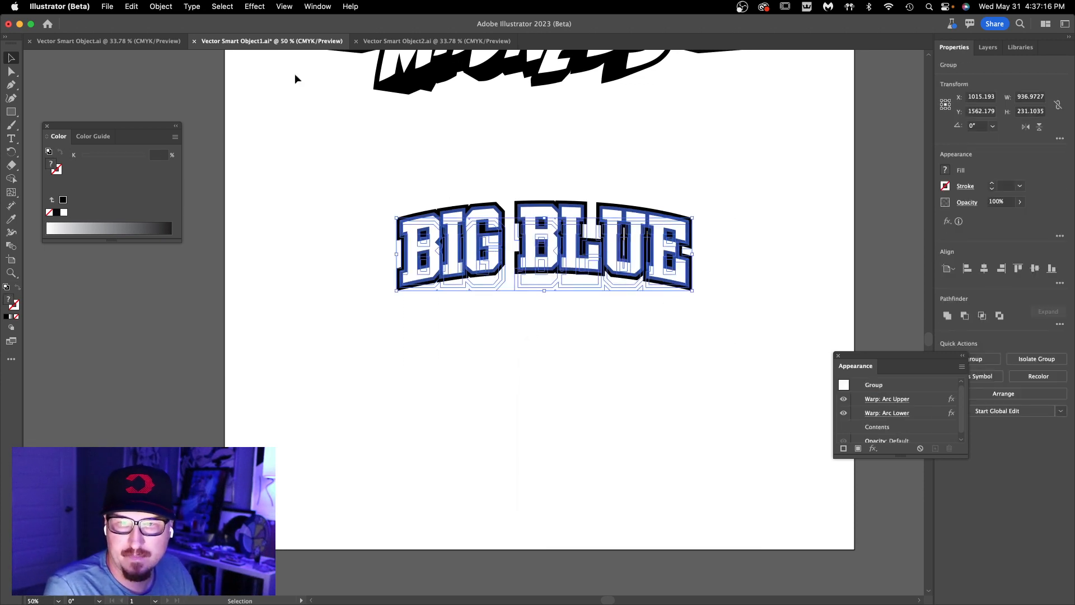
left_click(161, 6)
left_click(208, 171)
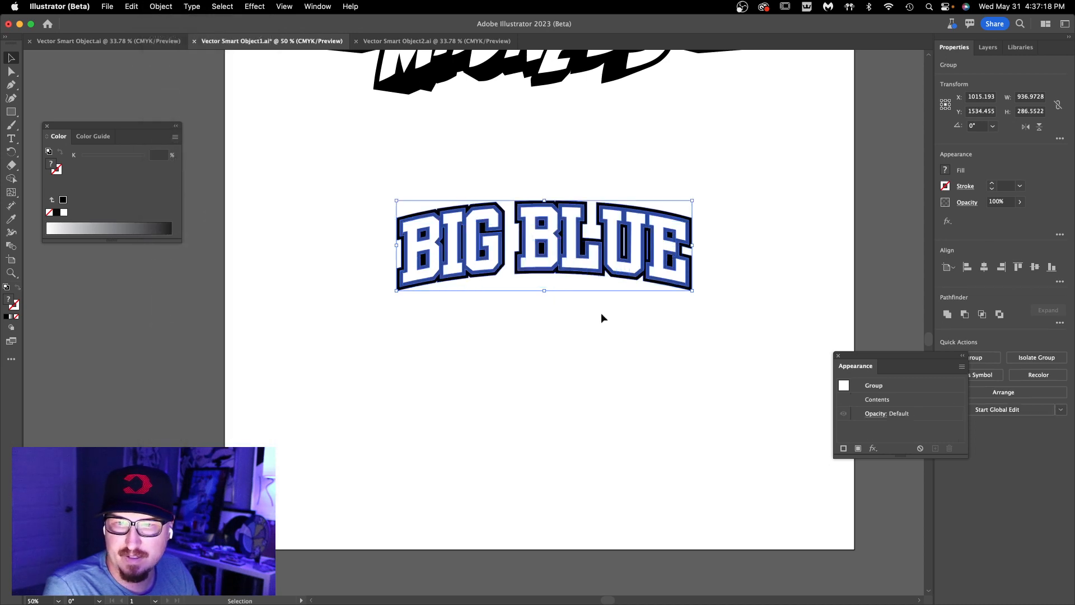
left_click(600, 313)
- Isolate the expanded BIG BLUE group and select its black outline with the Magic Wand
scroll(571, 261, "up", 3)
double_click(532, 298)
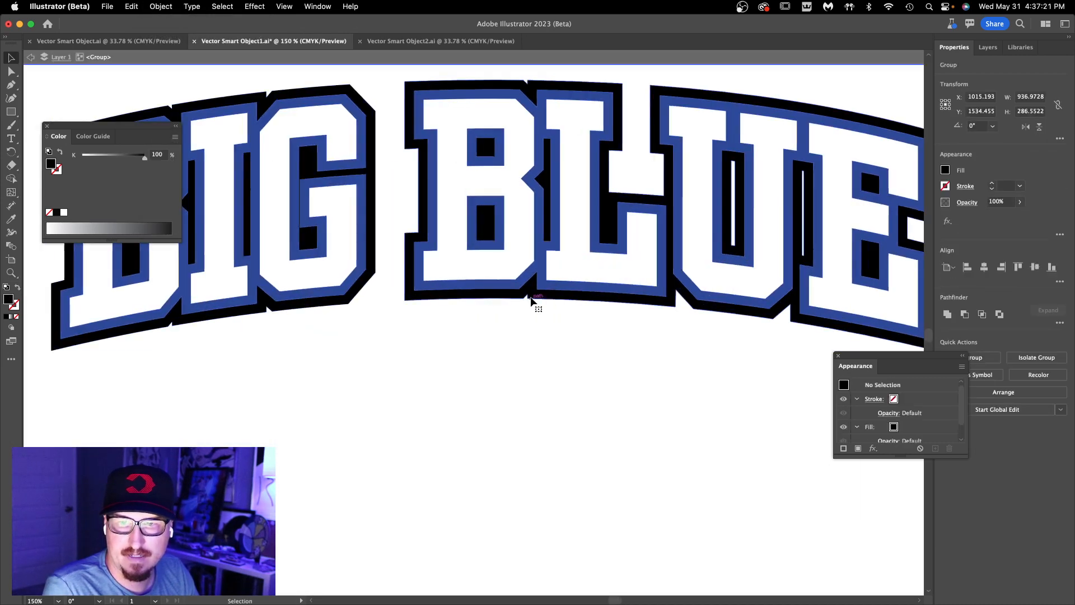
left_click(533, 299)
scroll(533, 298, "down", 1)
key("y")
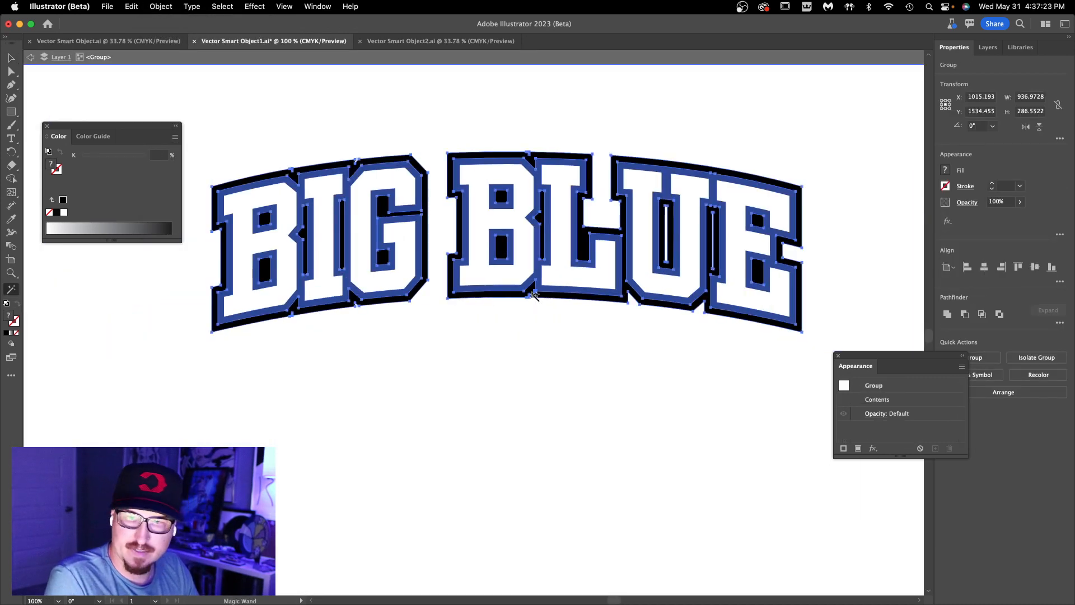
left_click(532, 291)
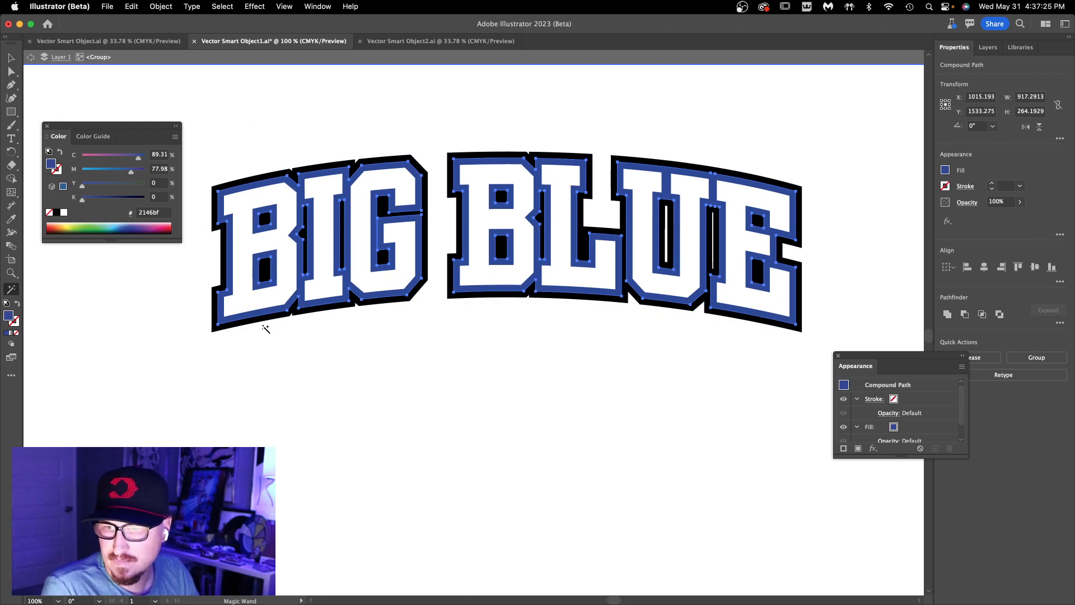
left_click(263, 317)
- Start a Transform effect on the black outline with 99% horizontal and vertical scale and a 1 px vertical move
left_click(255, 7)
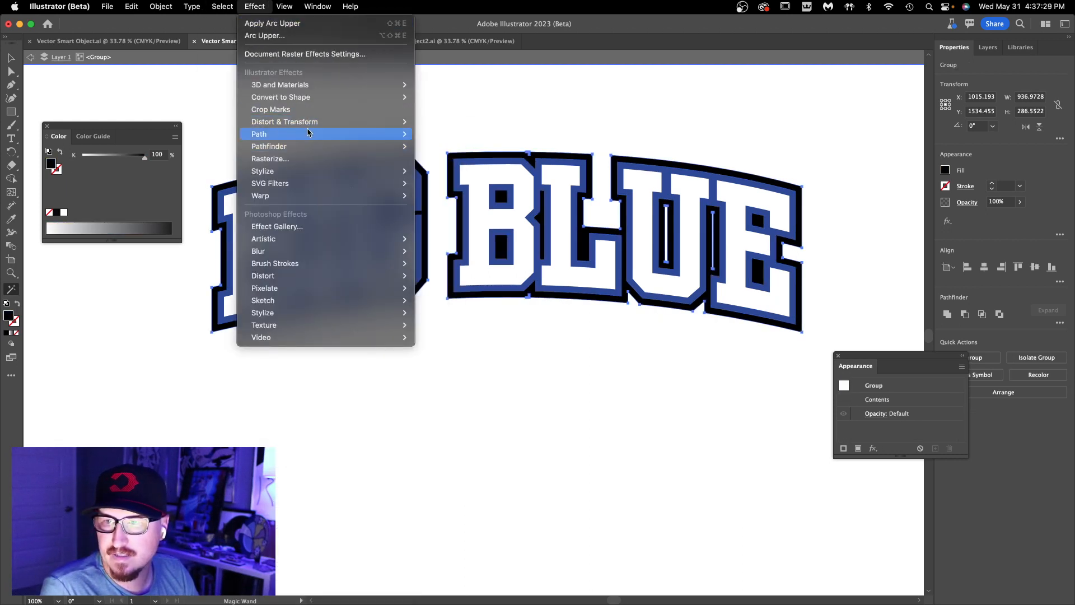
mouse_move(308, 122)
left_click(448, 159)
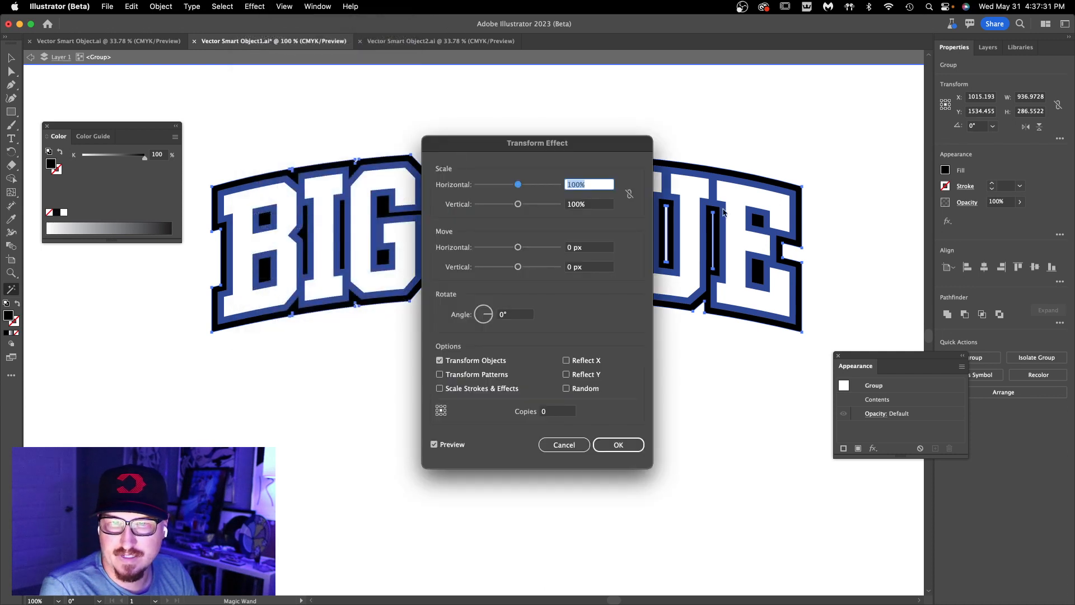
type("99")
key("Tab")
type("99")
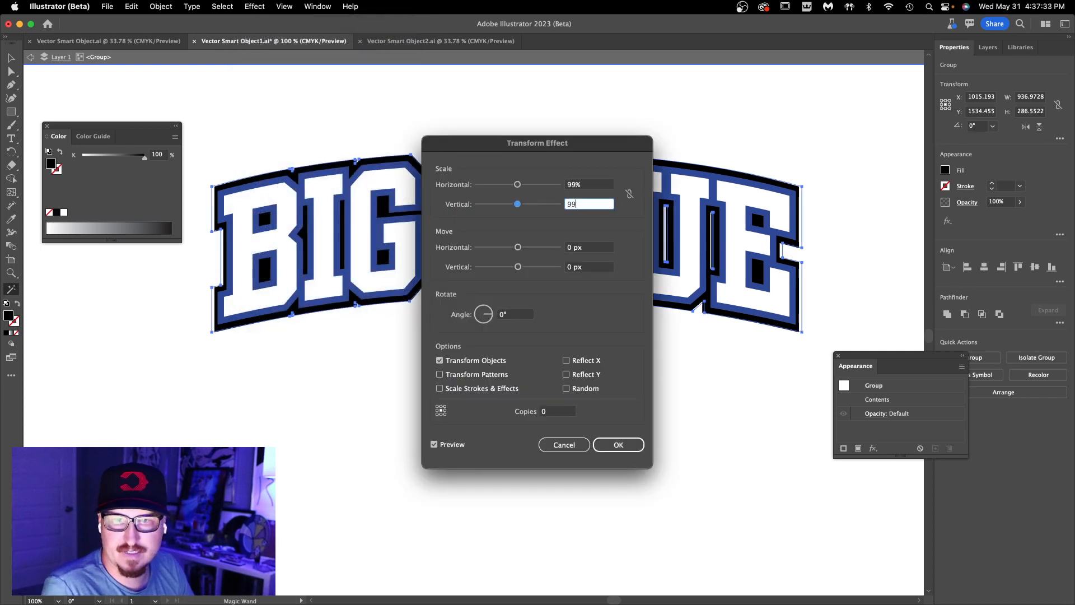
key("Tab")
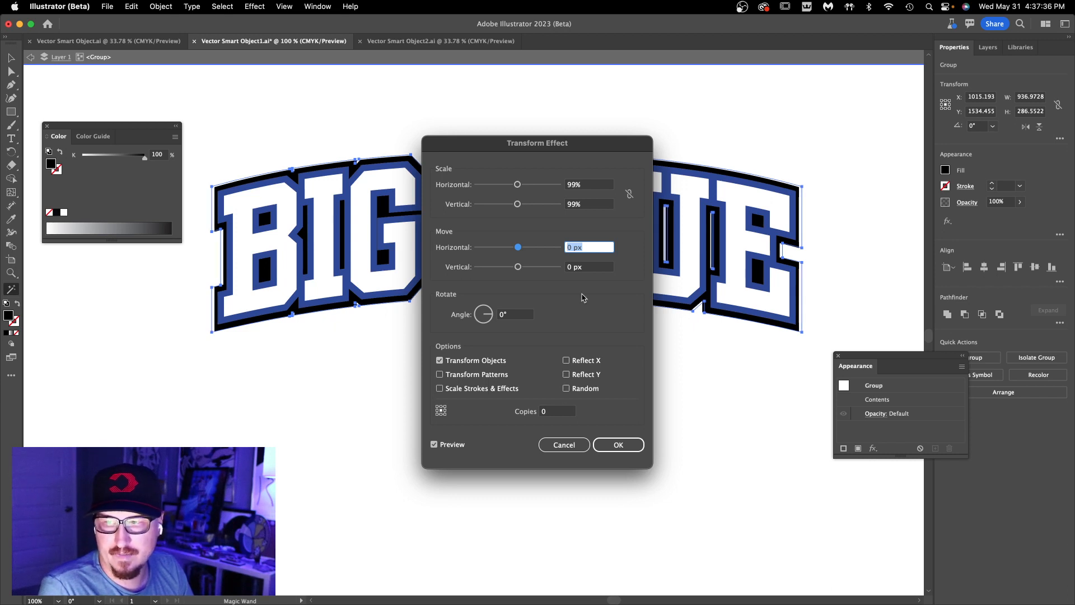
key("Tab")
key("Up")
key("Up")
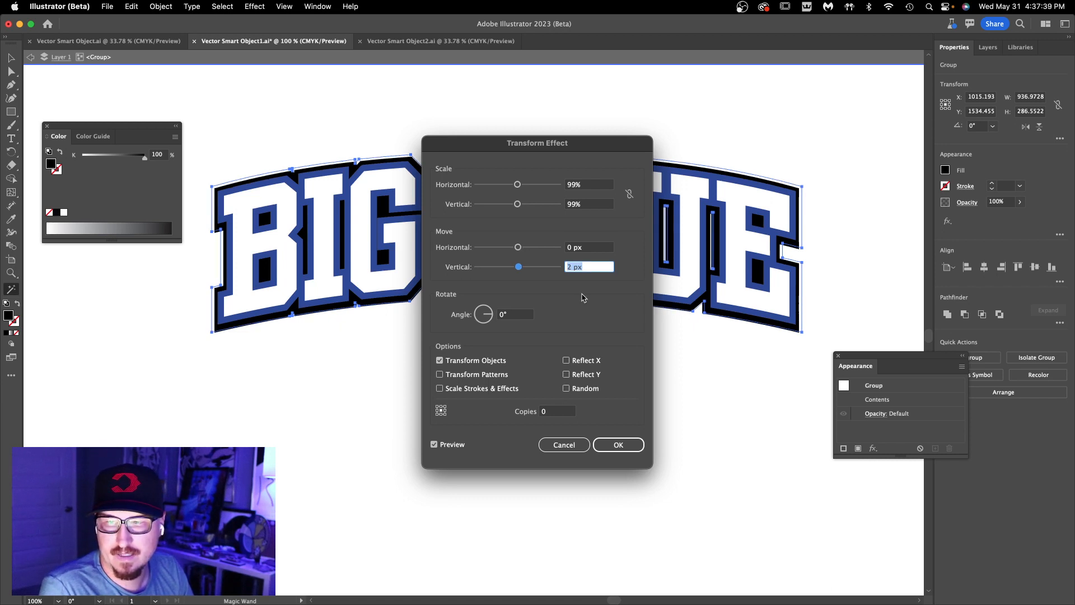
key("Down")
- Set the Transform effect's copies to 80 and move the dialog aside so the lettering can be seen
left_click(555, 411)
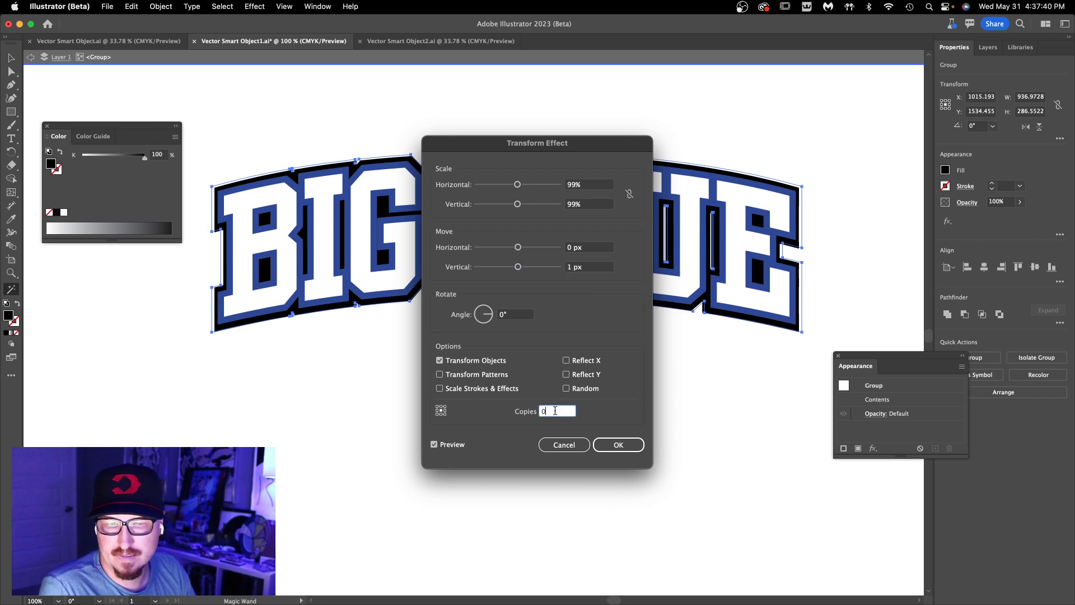
key("Up")
key("Up")
key("Up")
key("Up")
key("Up")
key("Up")
key("Up")
key("Up")
key("Up")
key("Up")
key("Up")
key("Up")
key("Up")
key("Up")
key("Up")
key("Up")
key("Up")
key("Up")
key("Up")
key("Up")
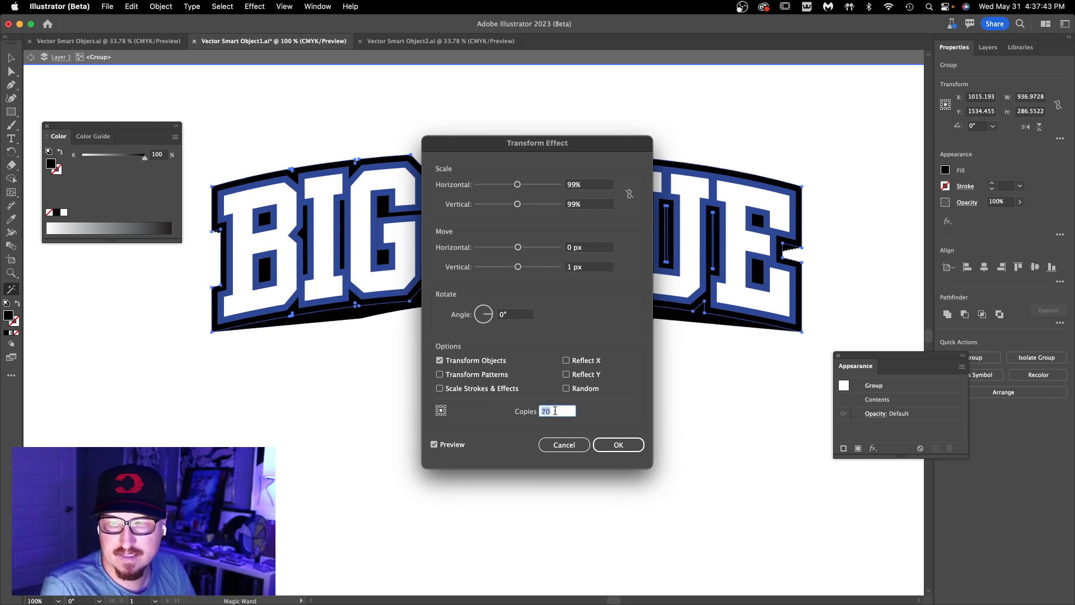
key("shift+Up")
left_click_drag(539, 146, 901, 105)
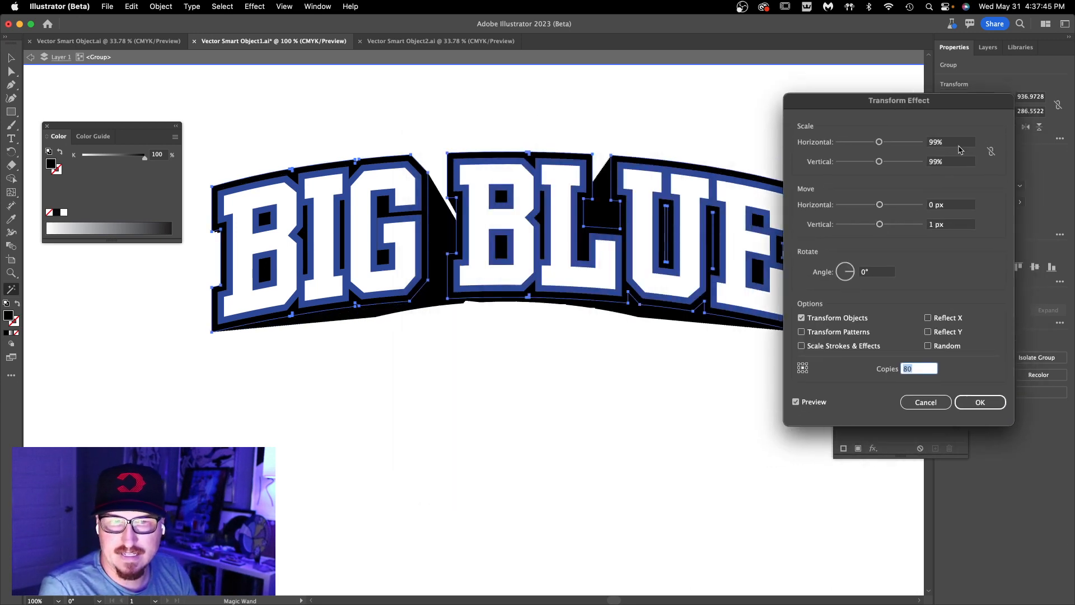
- Try 97% horizontal and vertical scale for the Transform effect
left_click(971, 140)
key("Down")
key("Down")
key("Tab")
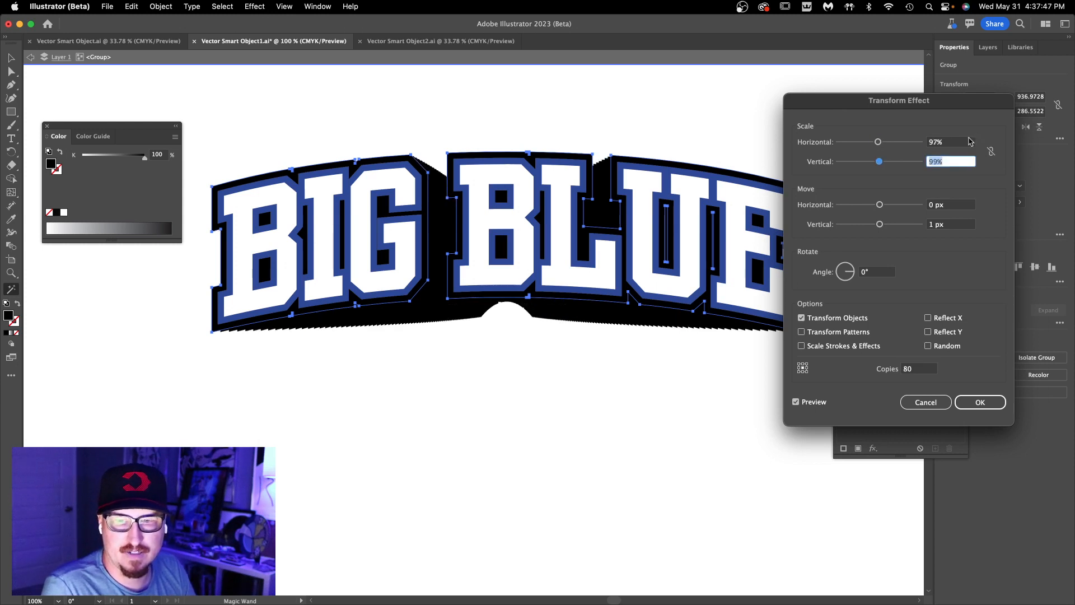
- Try 99.9% horizontal and vertical scale for the Transform effect
left_click(971, 141)
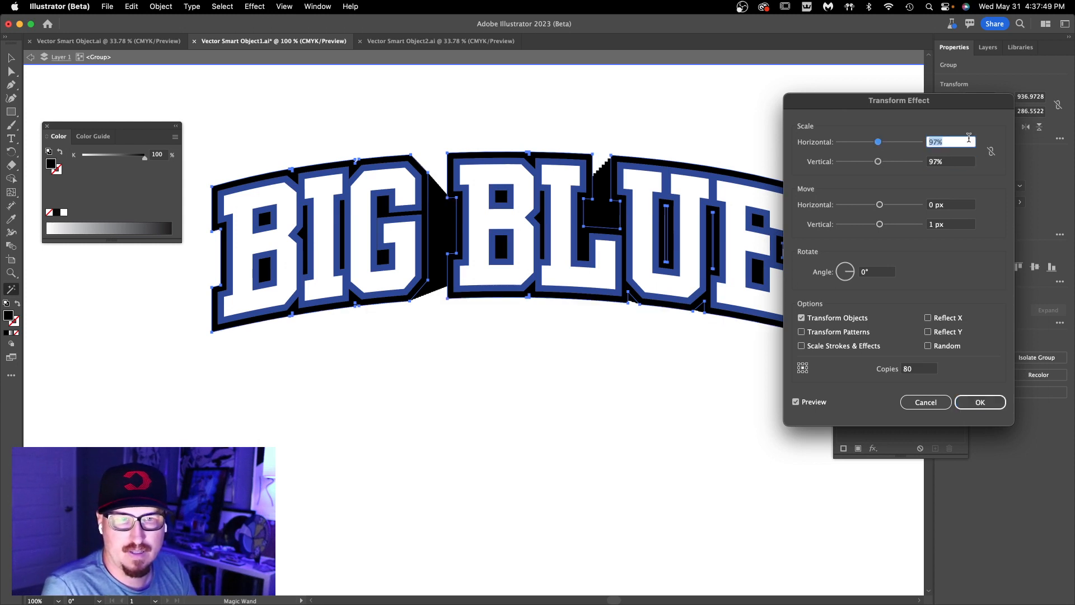
type("99.9")
key("Tab")
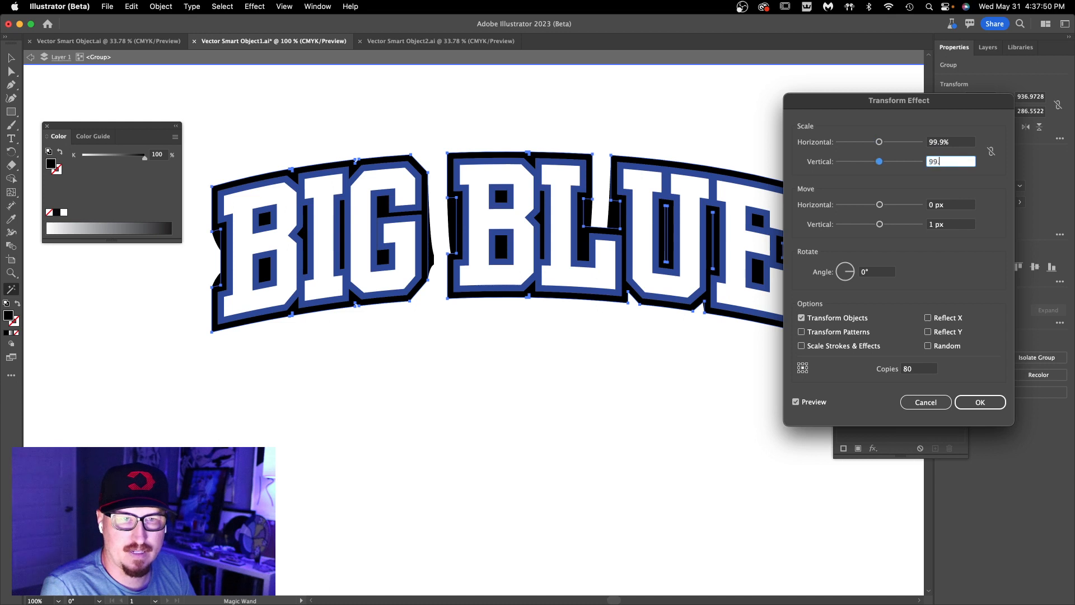
key("Tab")
key("shift+Tab")
key("shift+Tab")
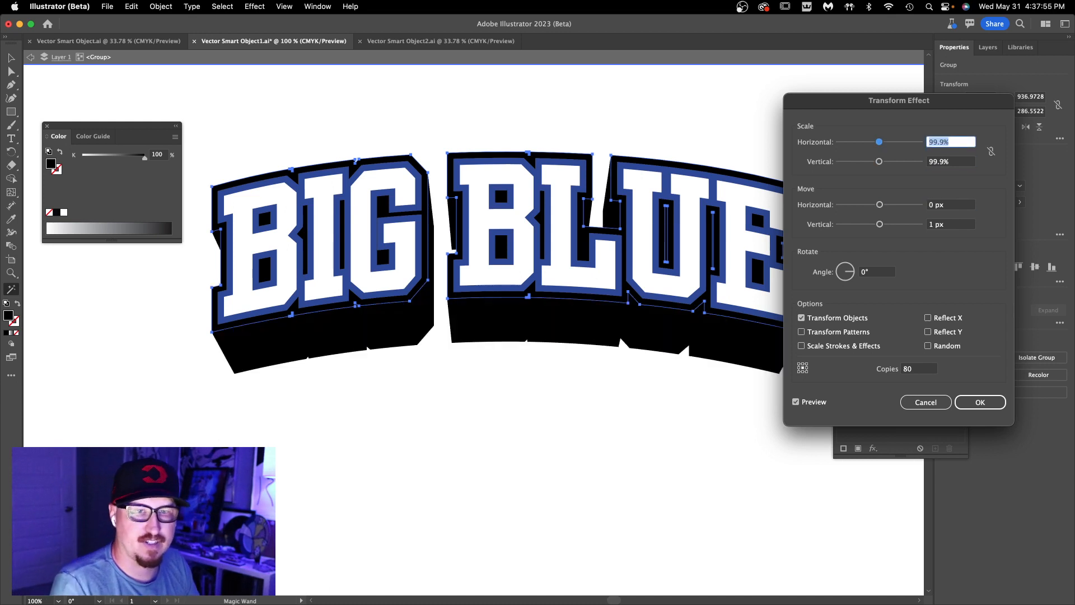
- Set the Transform effect's horizontal and vertical scale to 99.5%, apply it, and deselect the lettering
type("99.5")
key("Tab")
type("99")
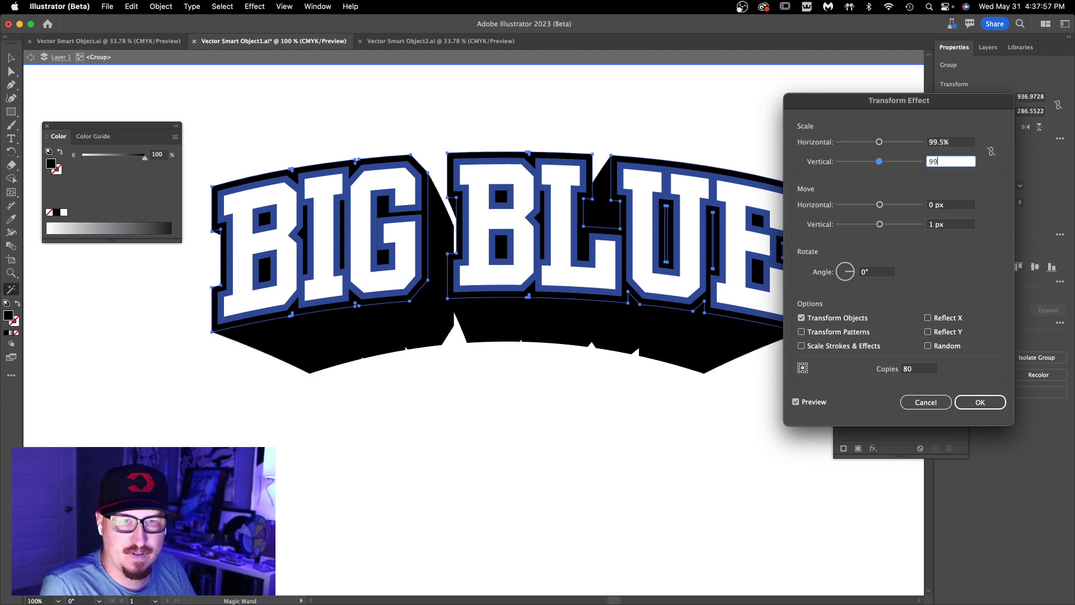
type(".5")
key("Tab")
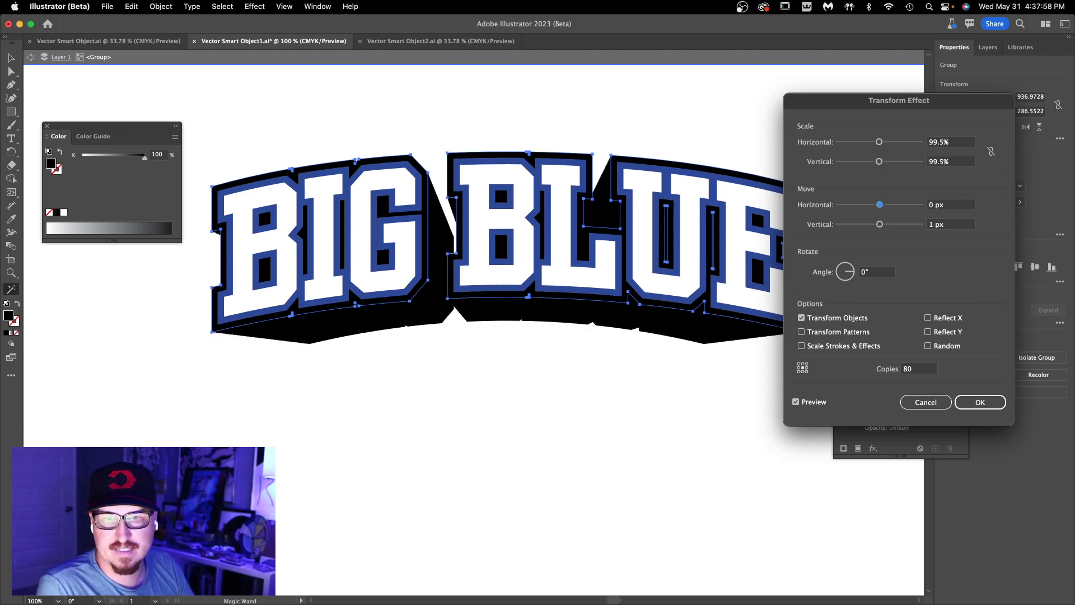
key("Return")
left_click(523, 423)
- Exit the isolated BIG BLUE group and switch to the Selection tool
scroll(469, 386, "down", 2)
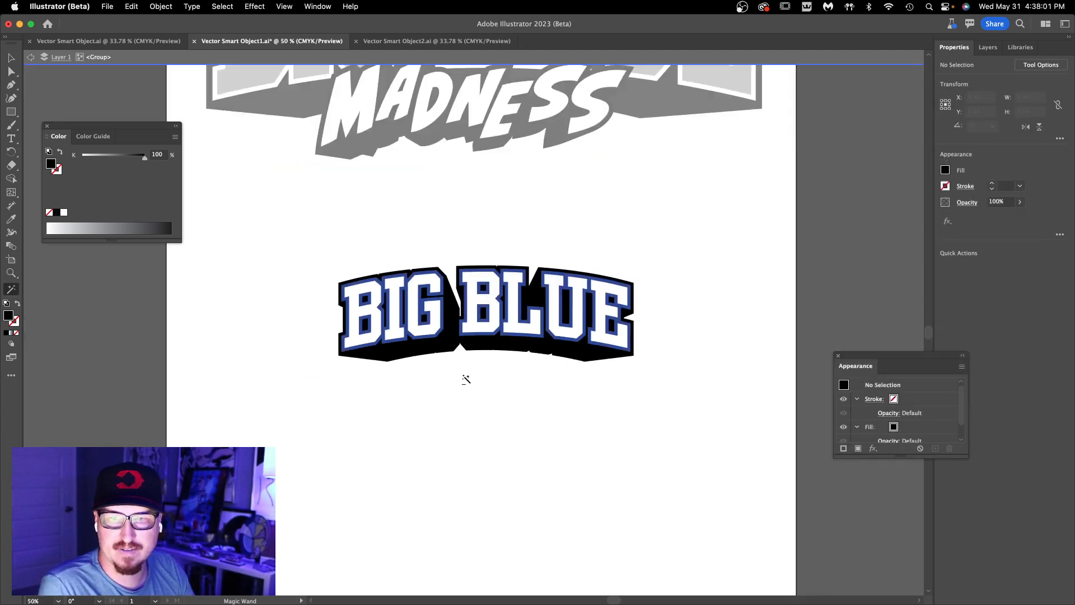
scroll(481, 409, "up", 4)
key("Escape")
key("v")
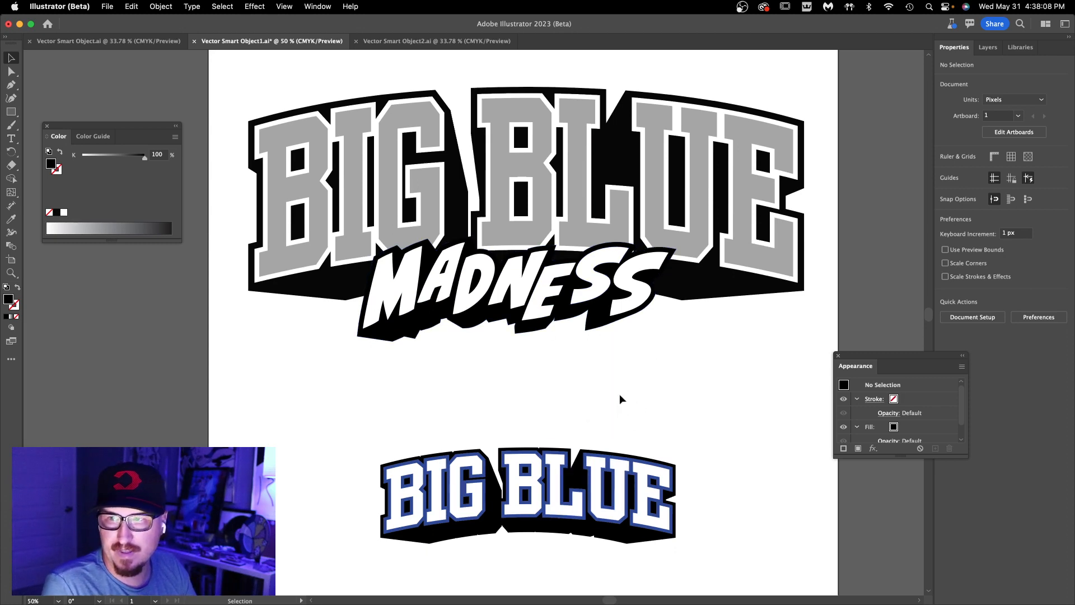
- Switch to Photoshop and show the Vector Smart Object and Vector Smart Object copy 3 layers in the LOGO group
key("super+Tab")
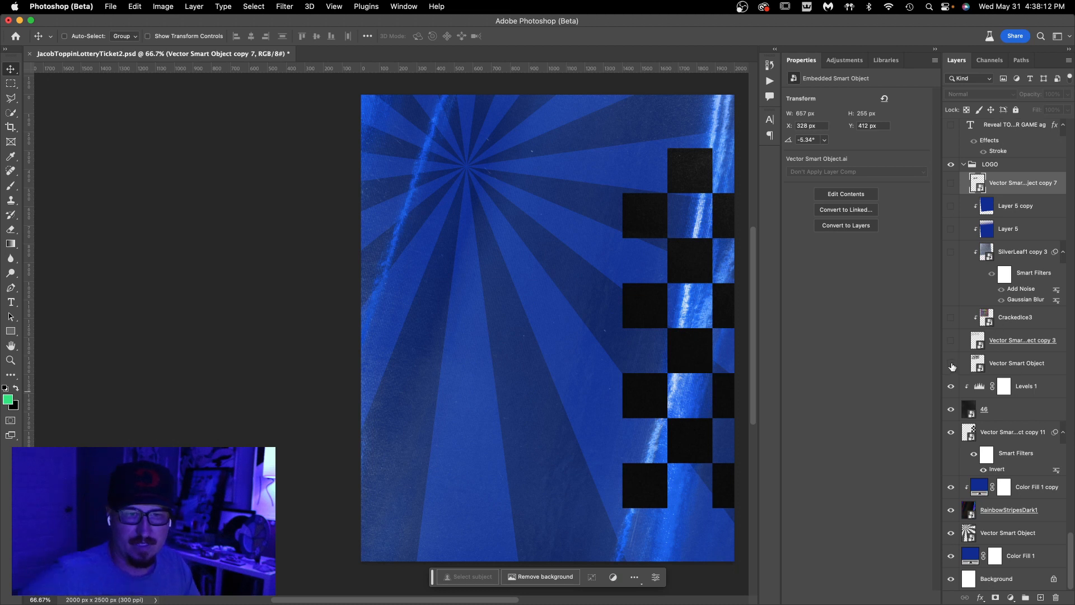
left_click(951, 364)
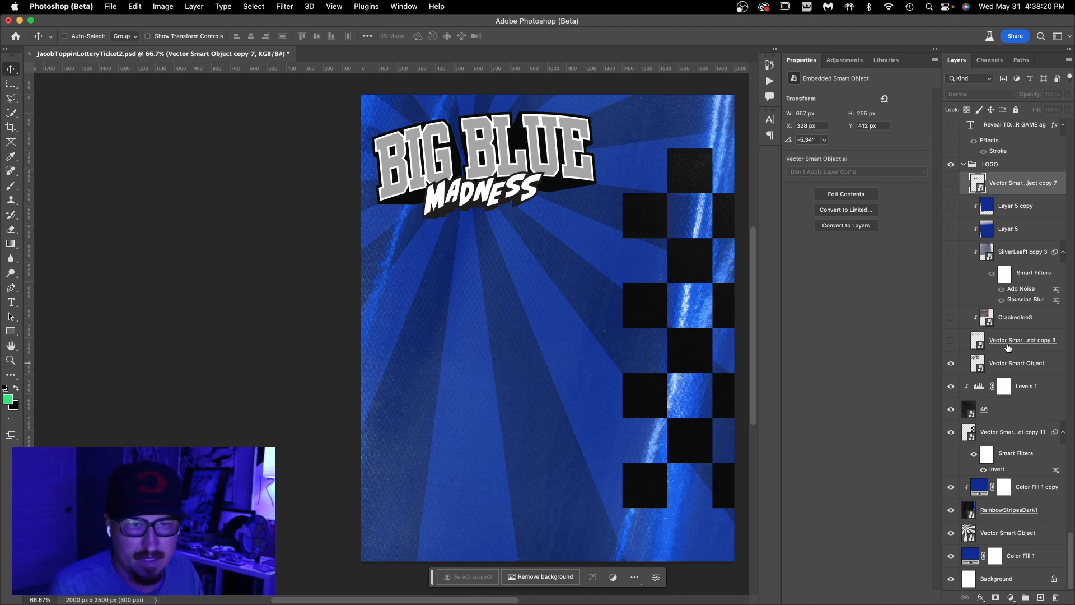
left_click(973, 343)
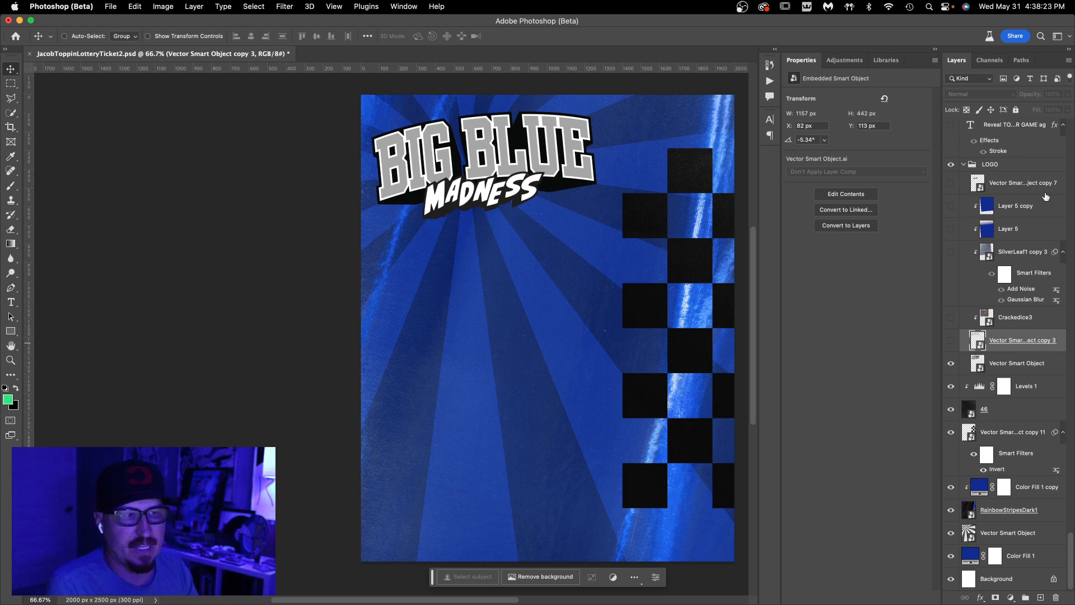
left_click(952, 343)
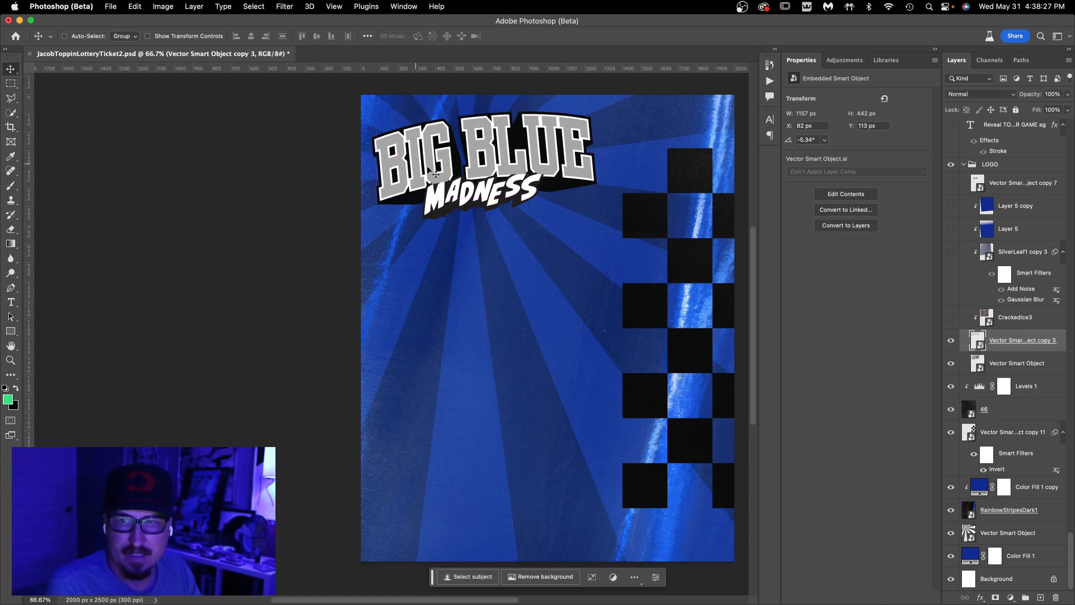
- Open the contents of Vector Smart Object copy 3 in Illustrator to examine the lettering, and return to Photoshop
double_click(493, 175)
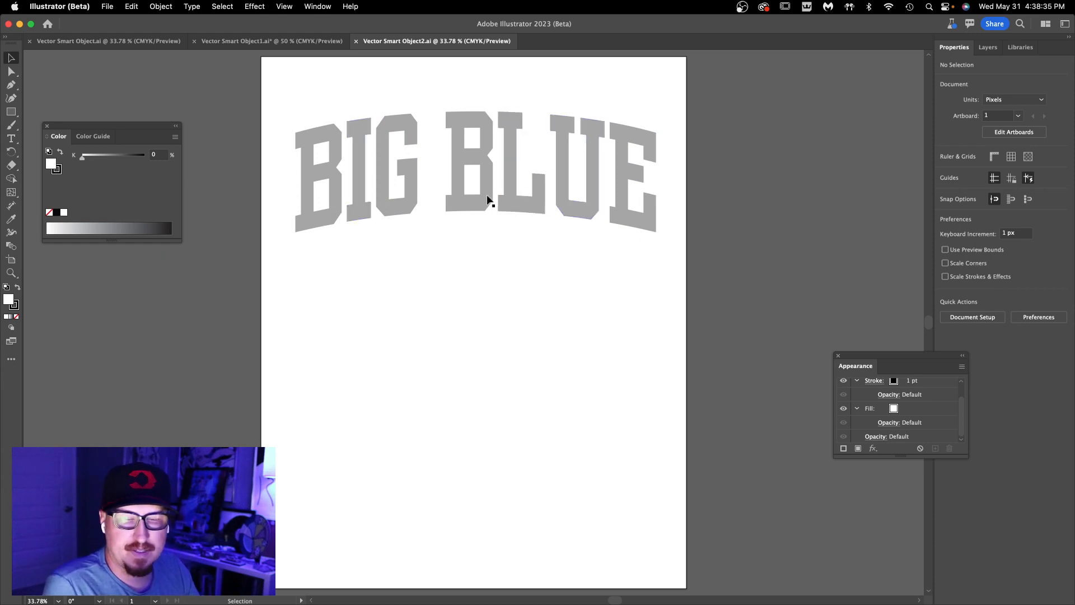
key("super+grave")
key("super+Tab")
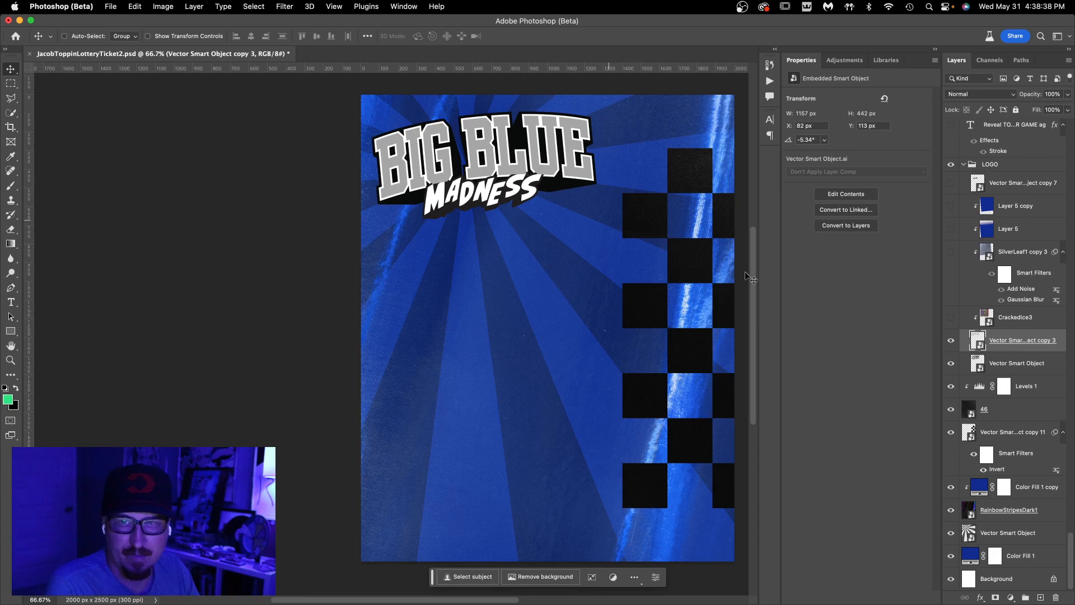
- Show the clipped Crackedice3, SilverLeaf1 copy 3, Layer 5 and Layer 5 copy layers on the BIG BLUE lettering
left_click(951, 317)
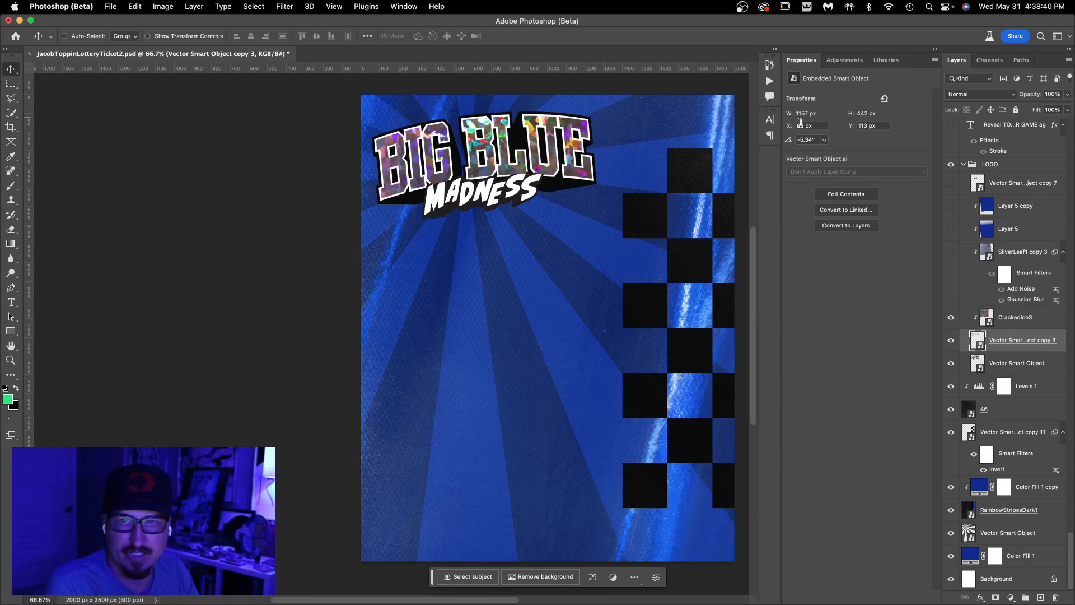
left_click(1011, 254)
left_click(951, 252)
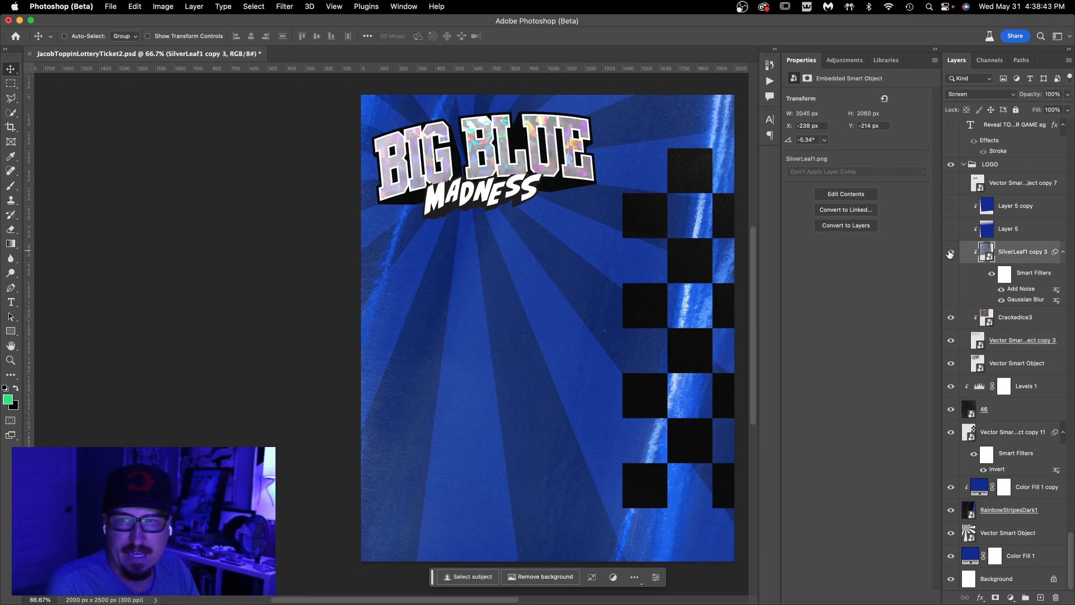
left_click(1025, 231)
left_click(951, 229)
left_click(951, 206)
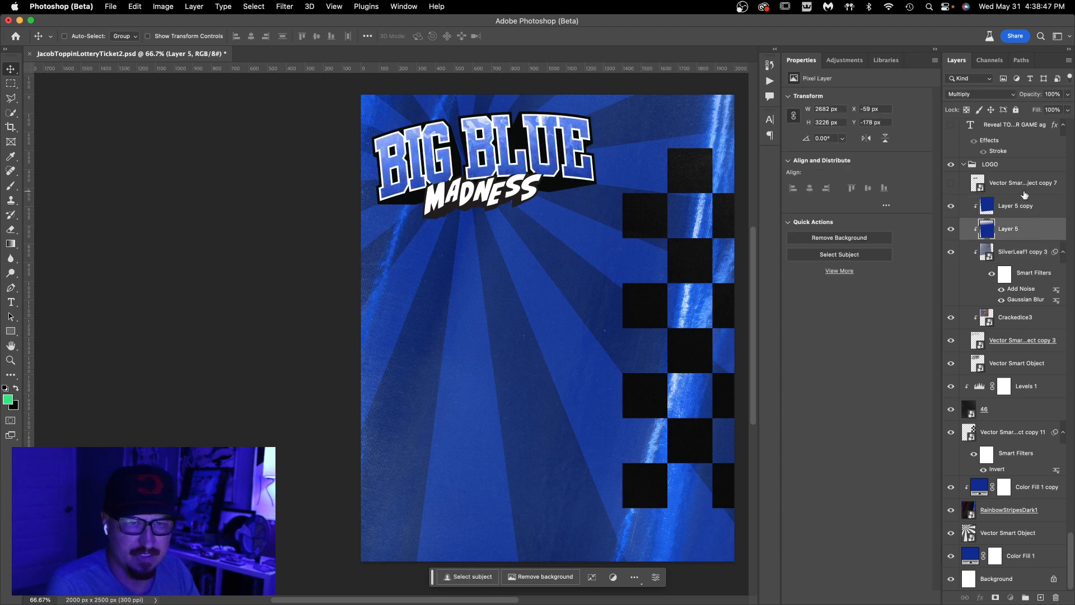
- Show Vector Smart Object copy 7 at the top of the LOGO group, toggling its visibility to compare
left_click(980, 165)
left_click(997, 188)
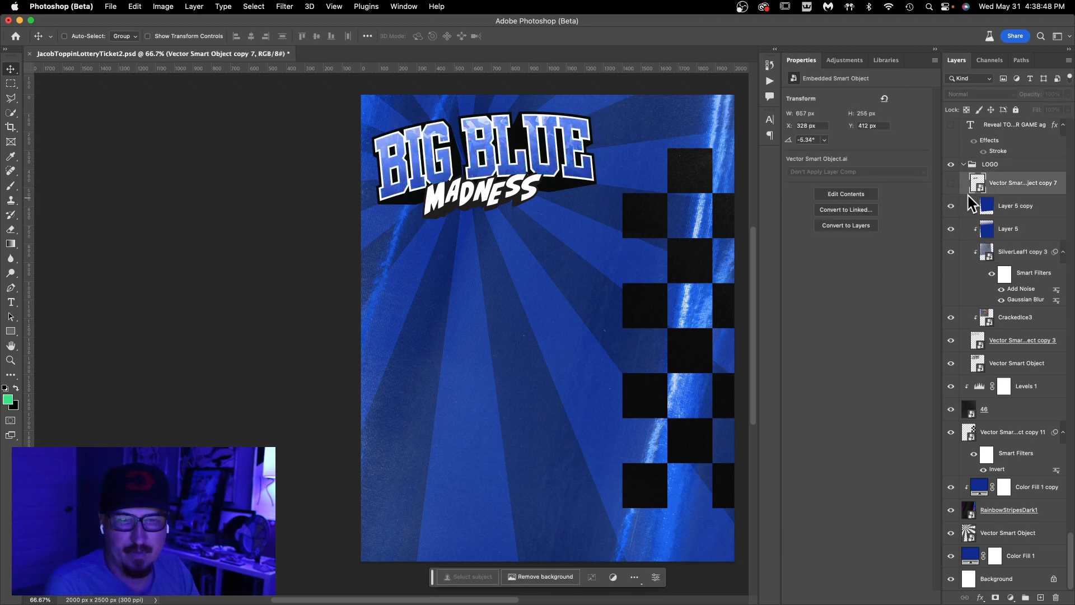
left_click(950, 188)
left_click(951, 184)
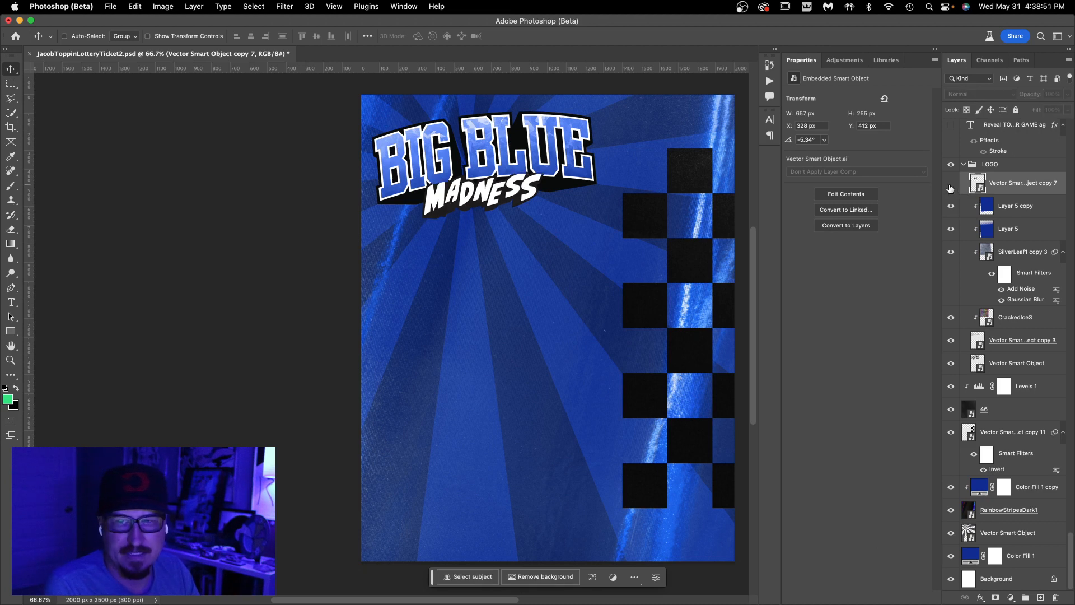
left_click(951, 183)
left_click(951, 183)
left_click(951, 184)
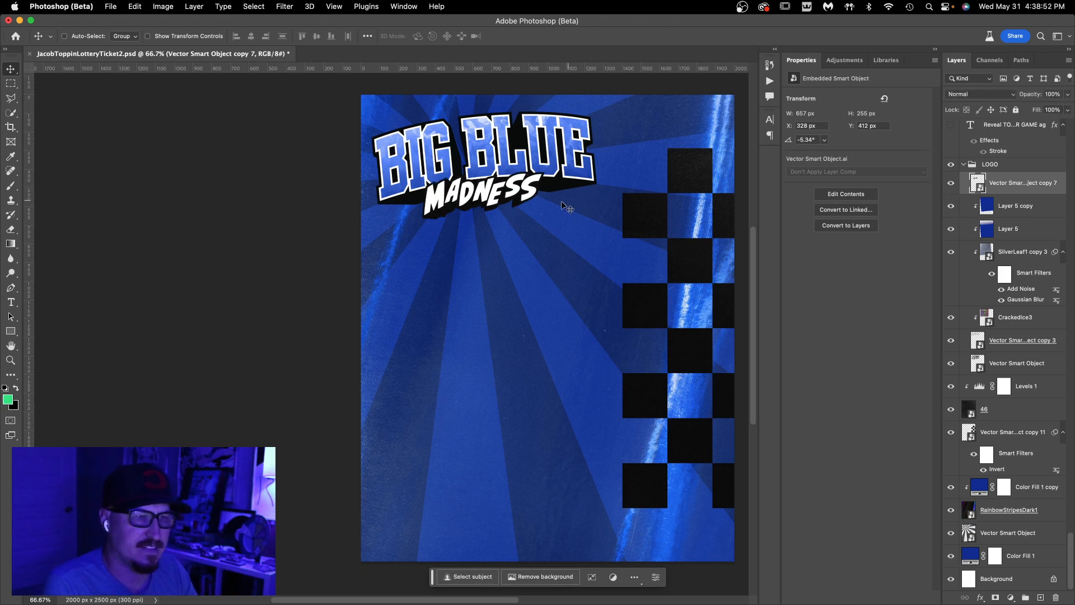
- Collapse the LOGO and STARBURSTS layer groups
left_click(964, 164)
scroll(991, 224, "up", 3)
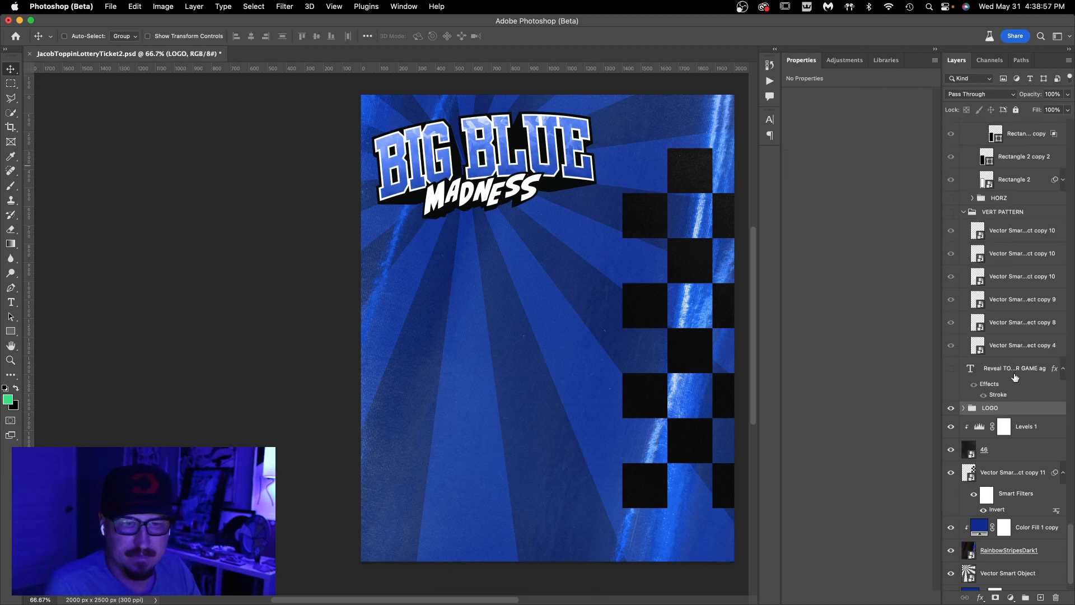
scroll(1015, 377, "up", 1)
scroll(1016, 376, "up", 10)
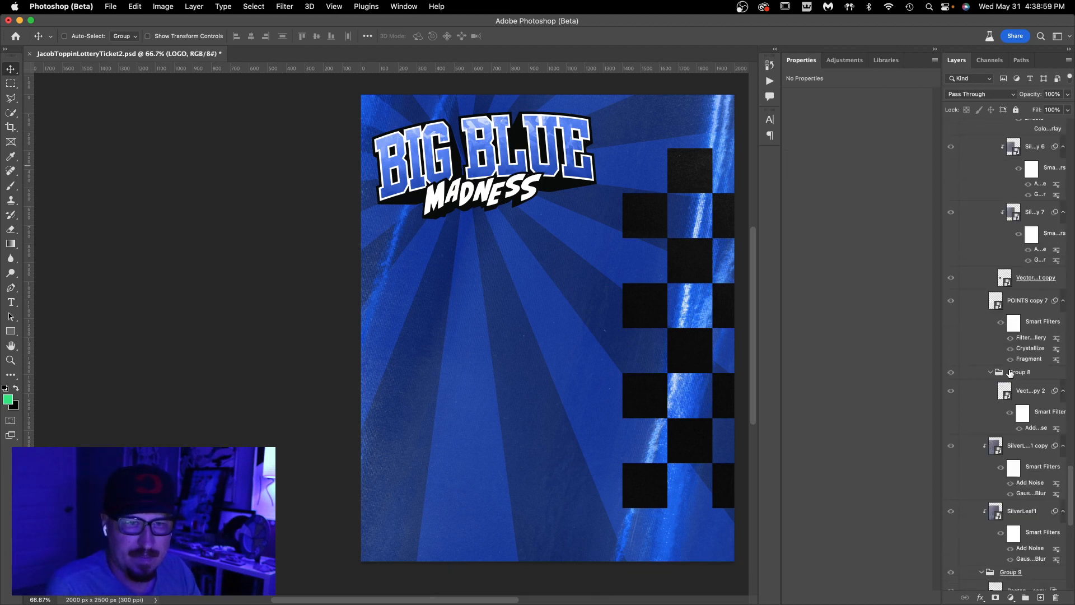
scroll(1010, 372, "up", 10)
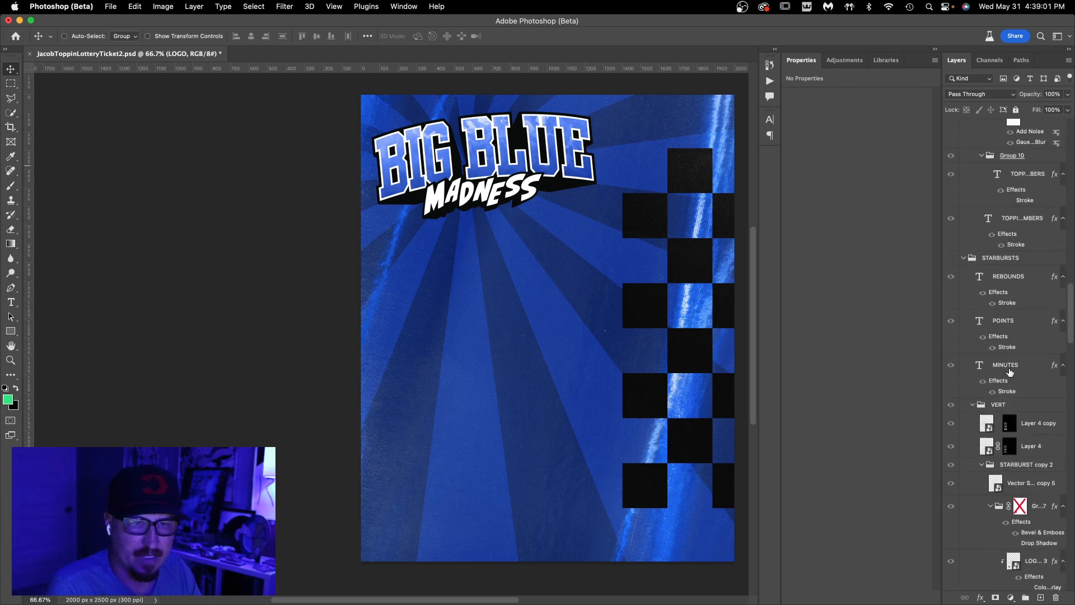
left_click(964, 272)
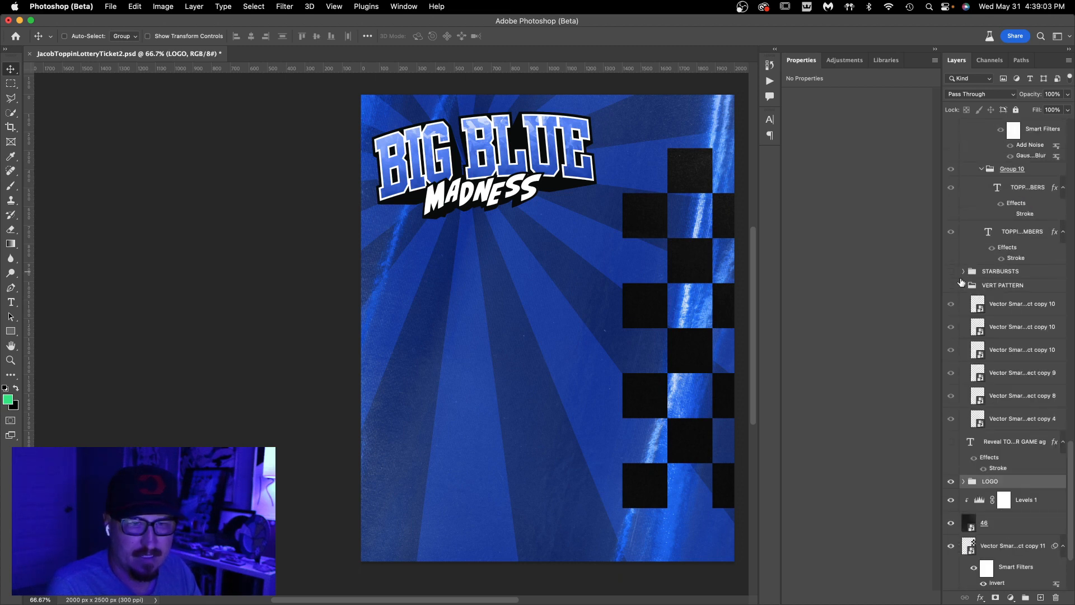
- Show the 14_221231UL09_BW copy layer with the two basketball players
scroll(963, 277, "up", 10)
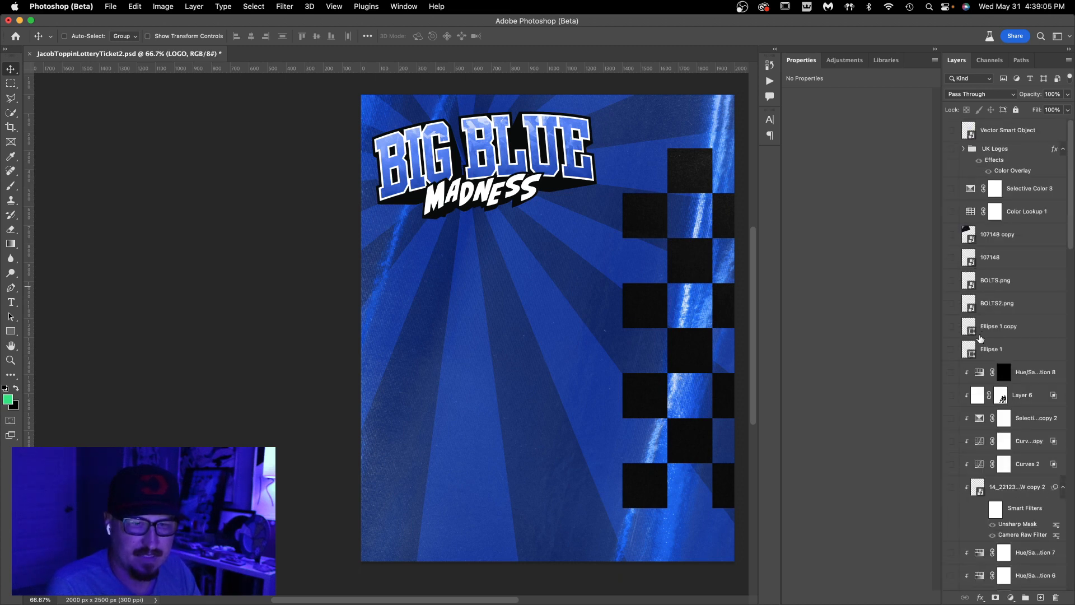
scroll(980, 338, "down", 10)
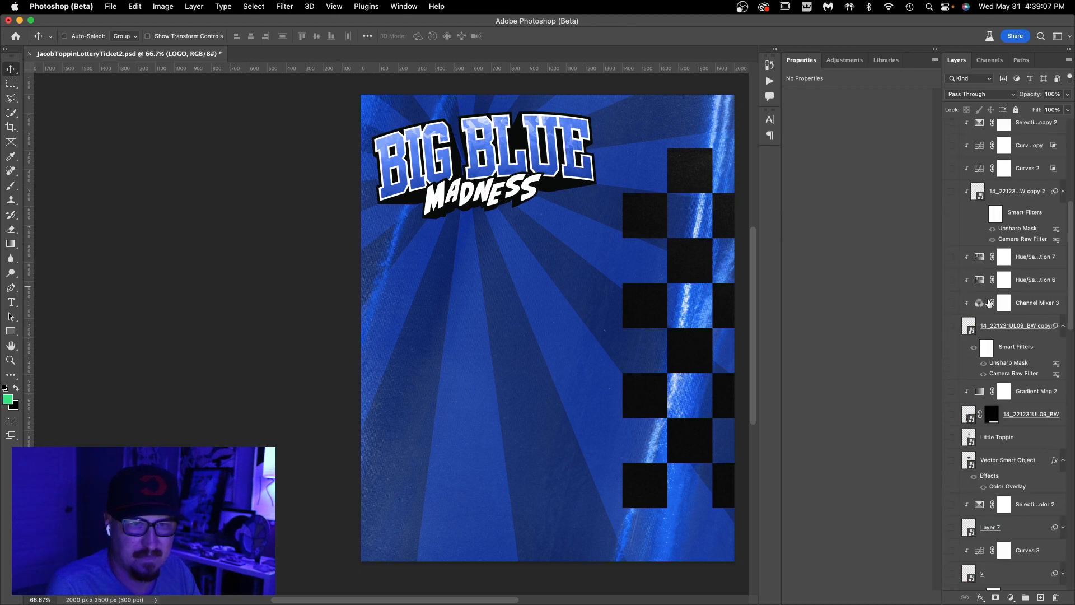
scroll(989, 298, "up", 1)
left_click(950, 354)
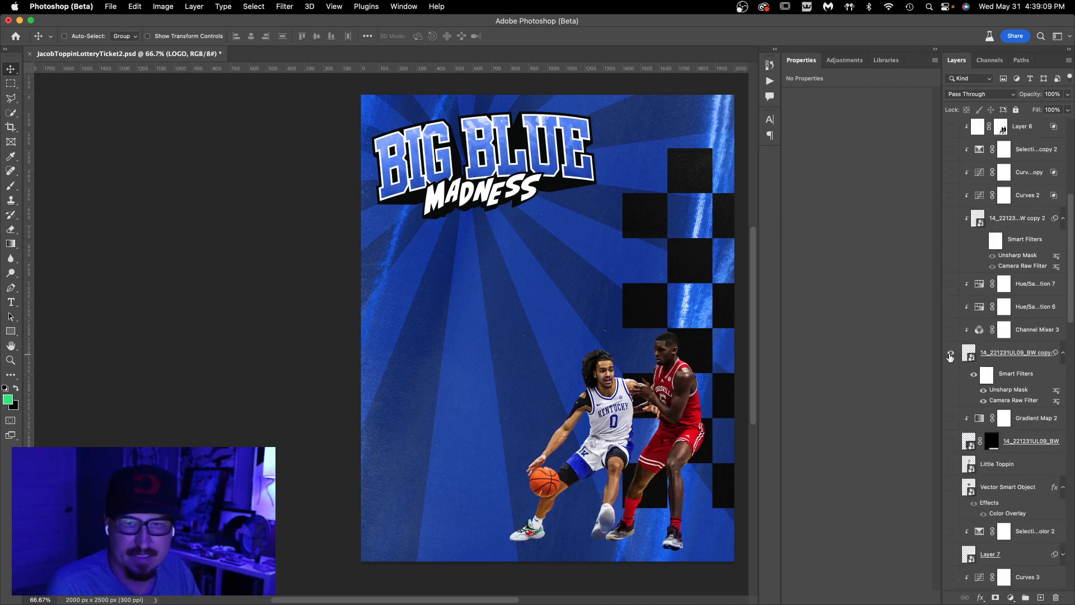
- Show Channel Mixer 3, Hue/Saturation 6 and Hue/Saturation 7 above the players, and select the 14_221231UL09_BW copy layer
scroll(958, 354, "up", 3)
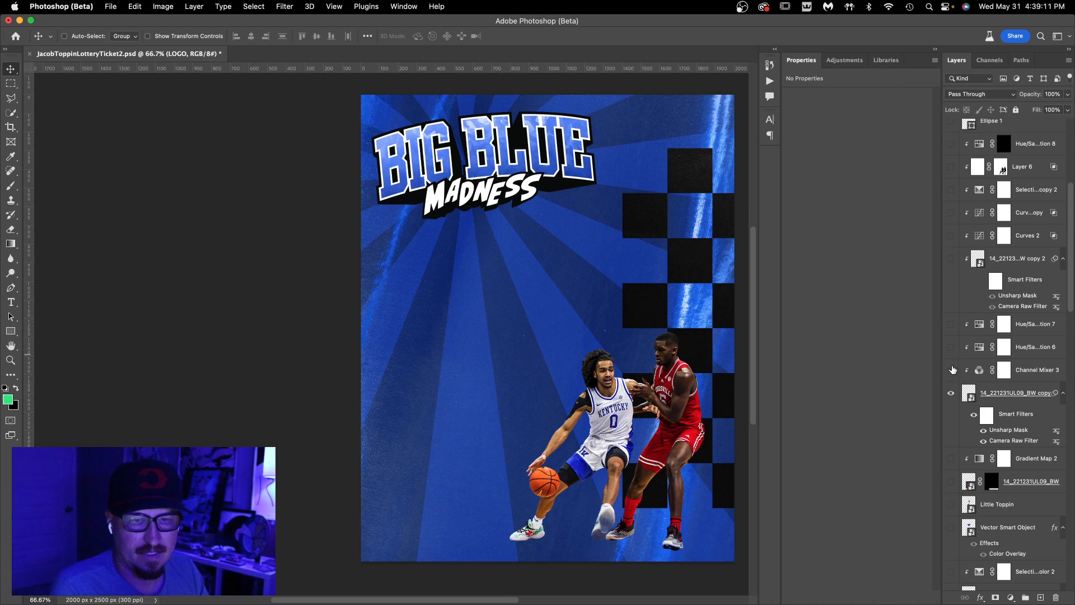
left_click_drag(953, 369, 959, 207)
left_click_drag(961, 140, 958, 304)
scroll(972, 242, "up", 3)
left_click(1000, 442)
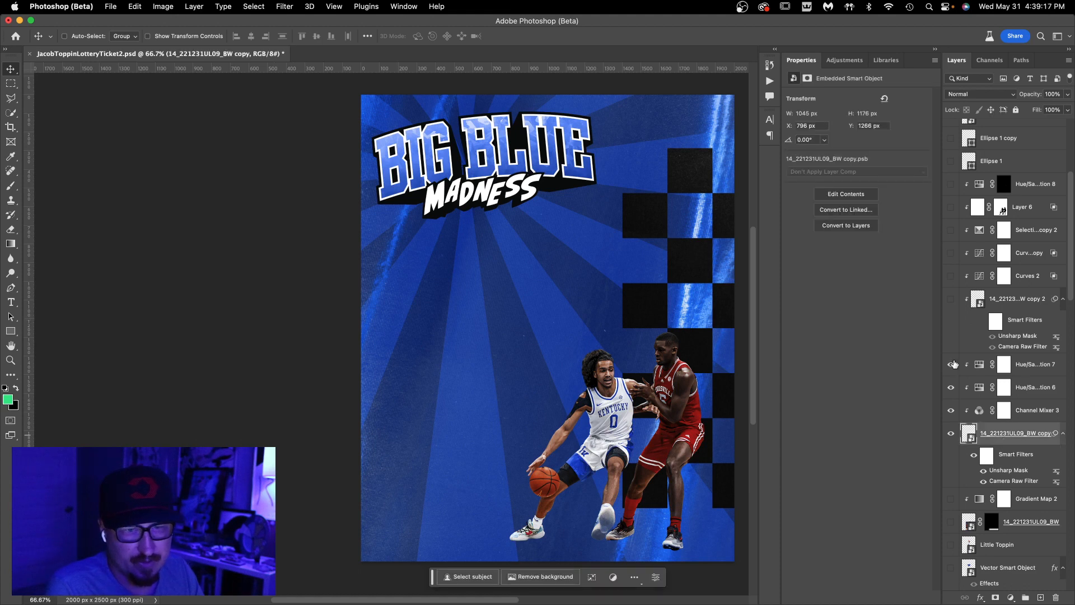
- Widen the layer list and select Channel Mixer 3 to examine its settings above the player layer
left_click_drag(941, 349, 901, 350)
left_click(1004, 411)
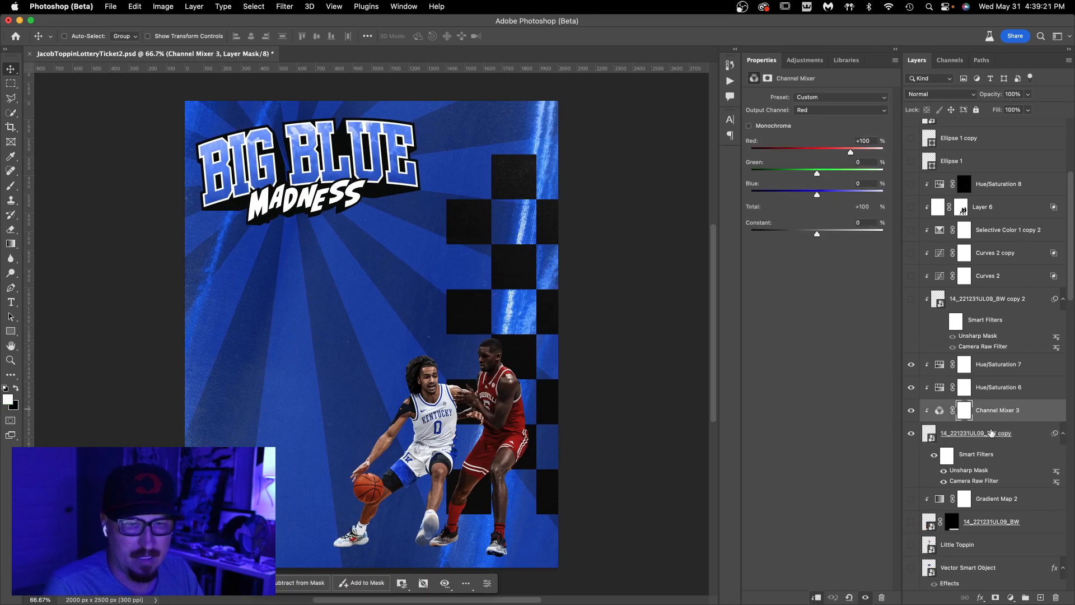
left_click(973, 439)
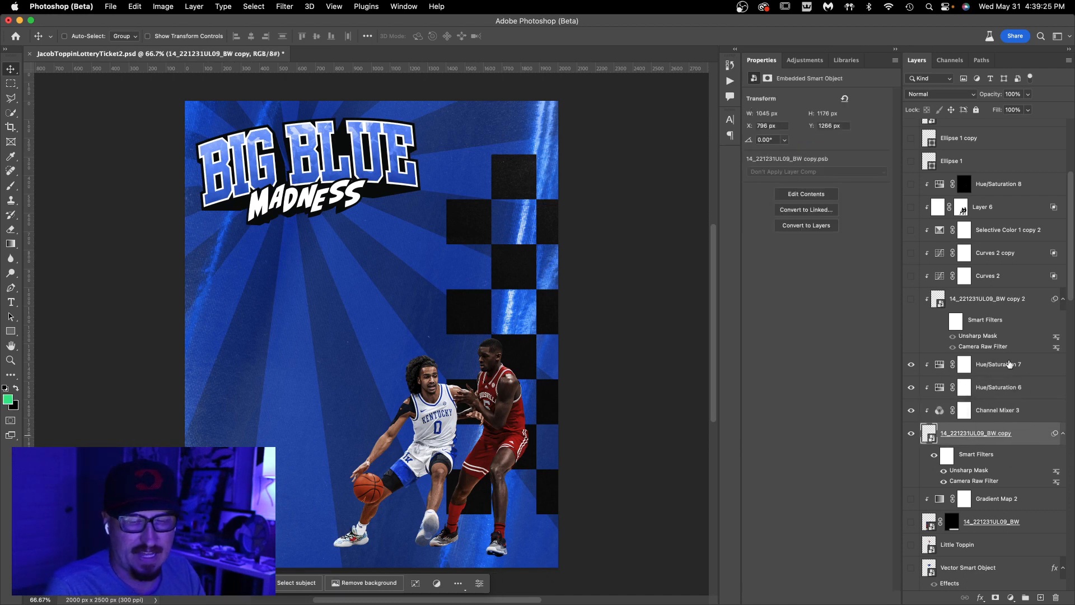
left_click(992, 414)
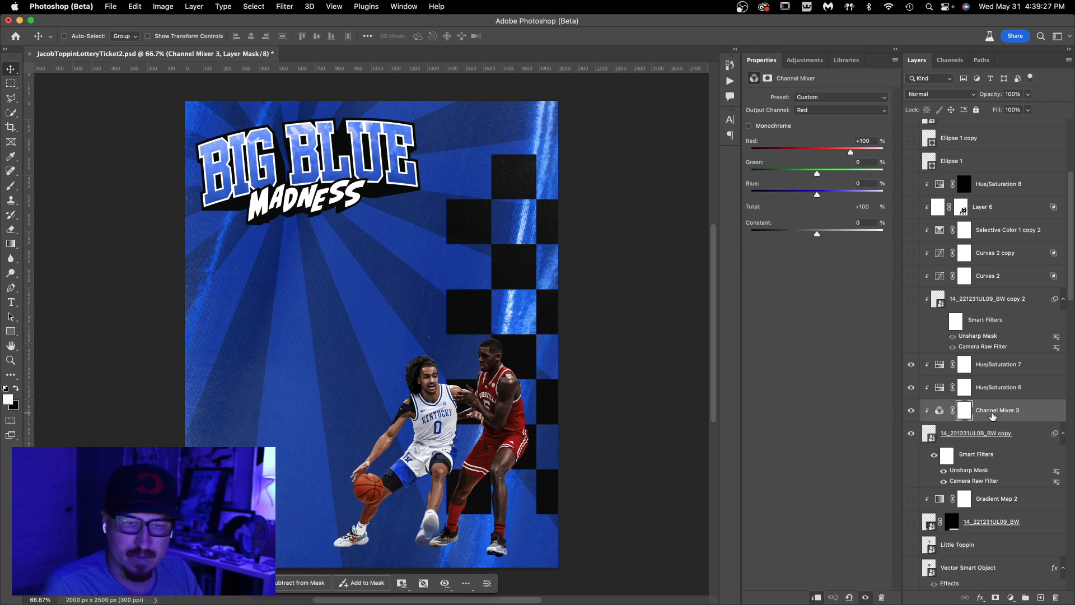
- Check the Hue/Saturation 6 and Hue/Saturation 7 adjustments, and show the 14_221231UL09_BW copy 2 layer above them
left_click(1001, 394)
left_click(1002, 368)
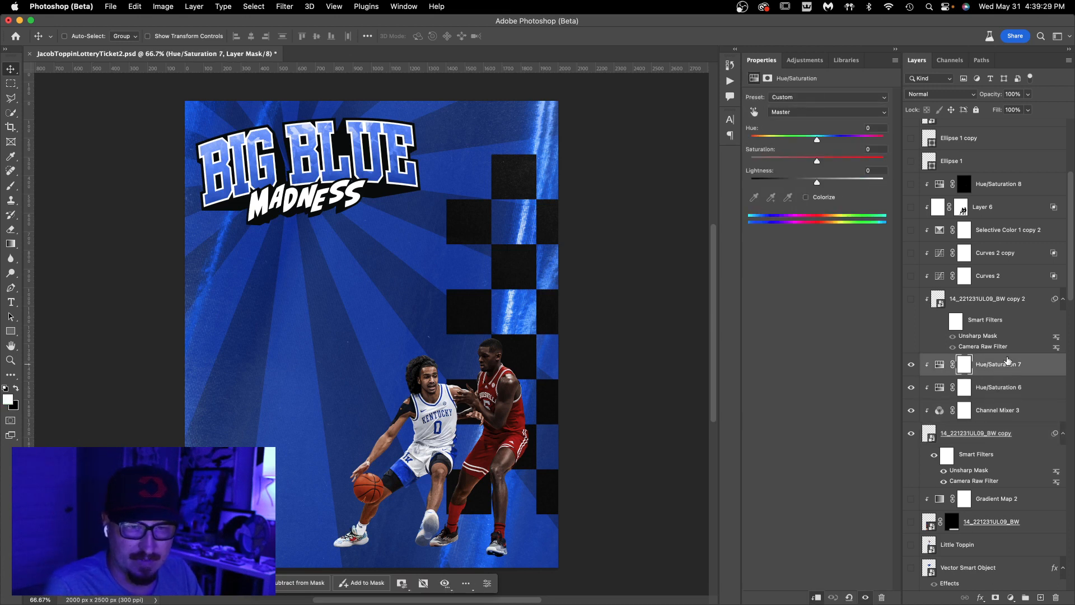
left_click(1003, 309)
left_click(911, 299)
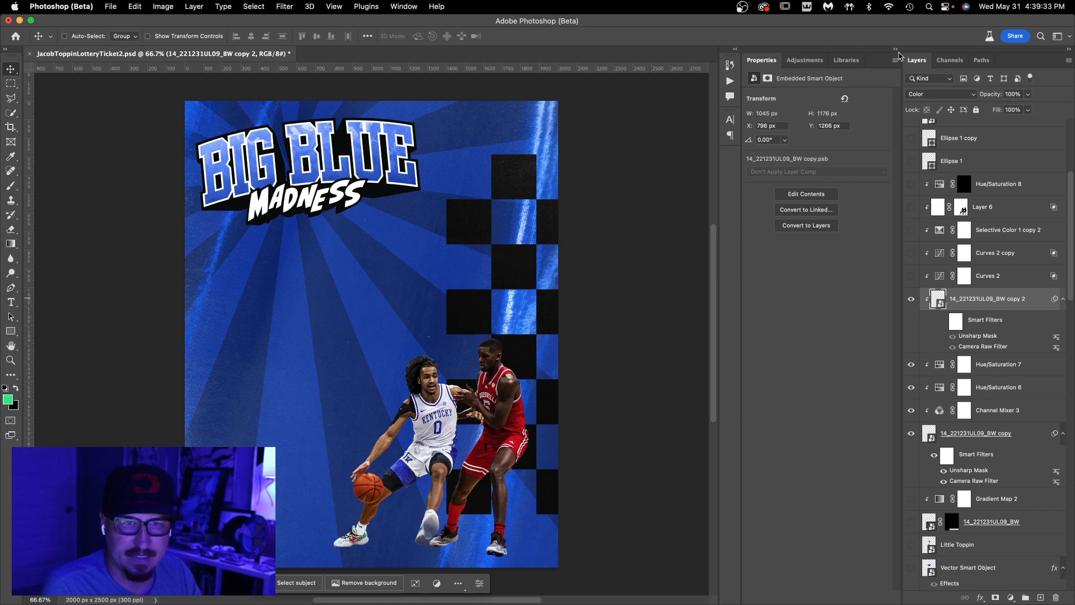
- Show the Curves 2 and Curves 2 copy adjustments on the two basketball players
left_click(997, 278)
left_click(911, 276)
left_click(910, 255)
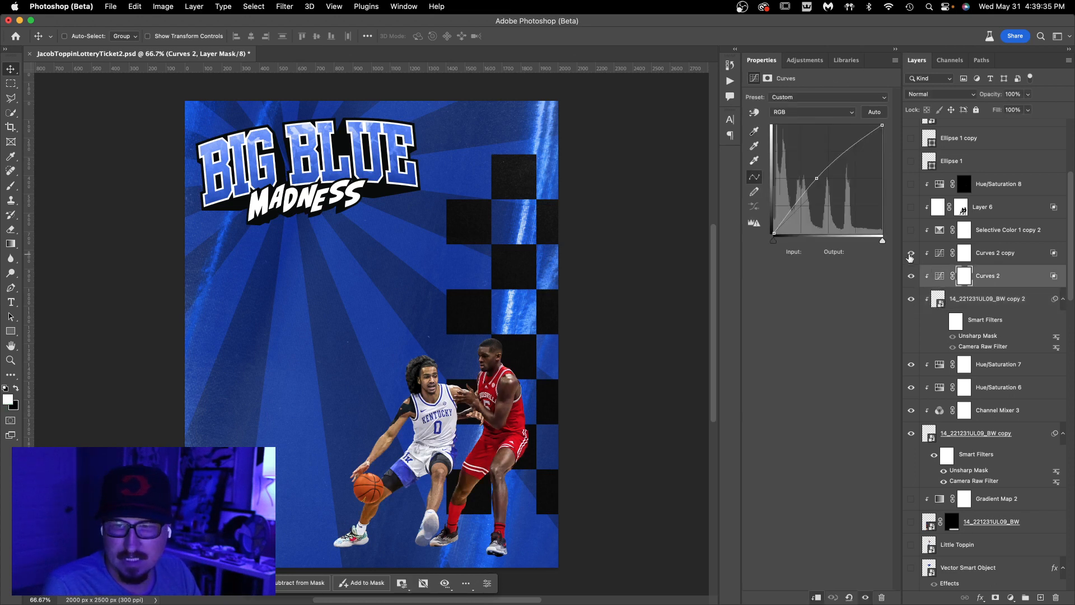
- Show the Selective Color 1 copy 2 adjustment and review its Yellows settings
left_click(997, 236)
left_click(912, 231)
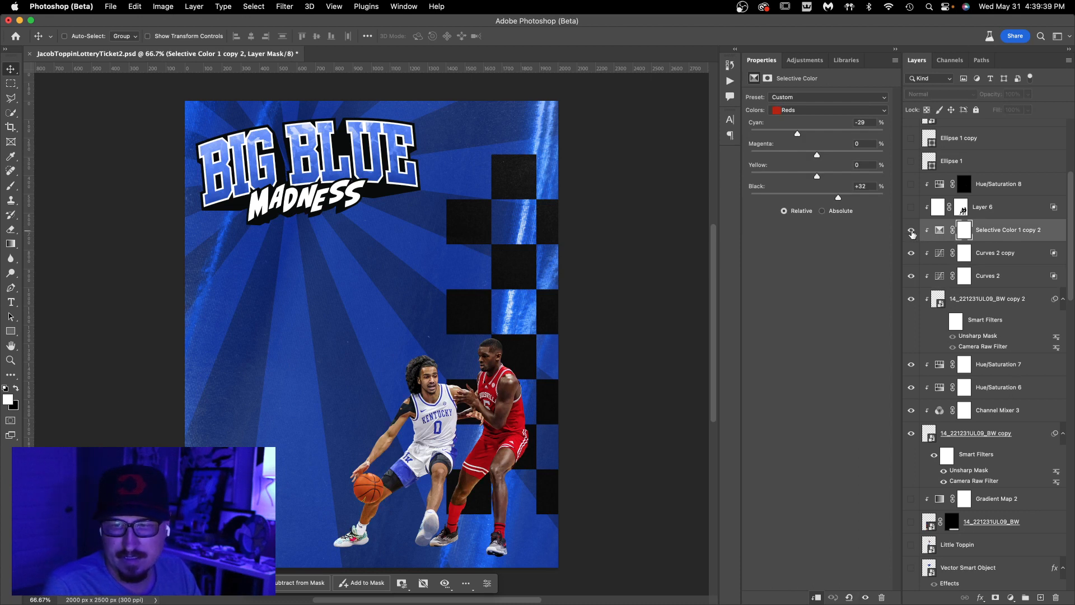
left_click(825, 114)
left_click(822, 120)
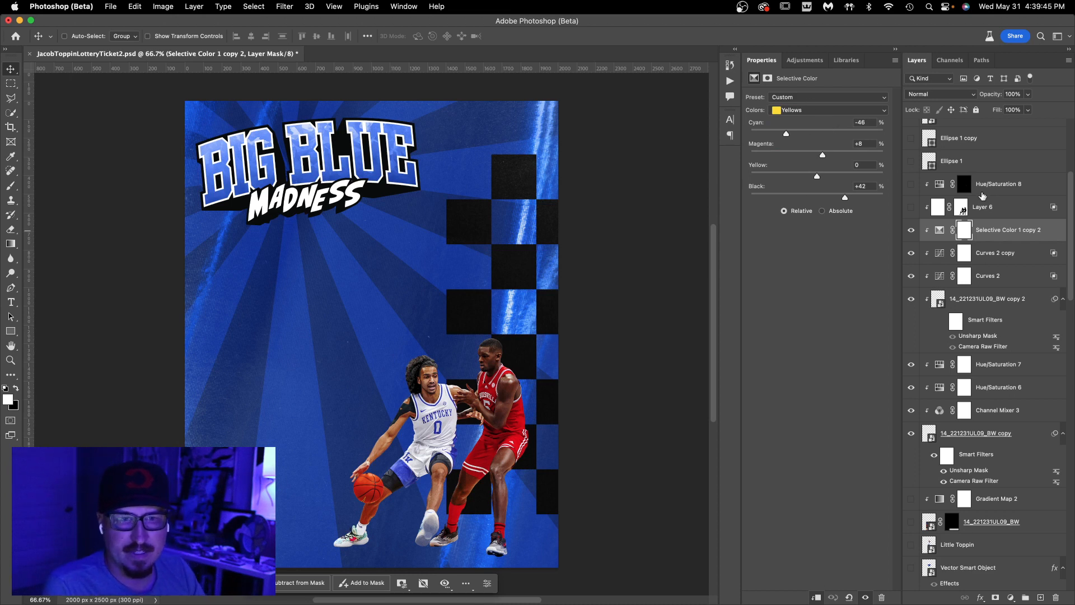
- Show Layer 6 and Hue/Saturation 8 above the players, and check what the Hue/Saturation 8 mask covers
left_click(983, 207)
left_click(911, 207)
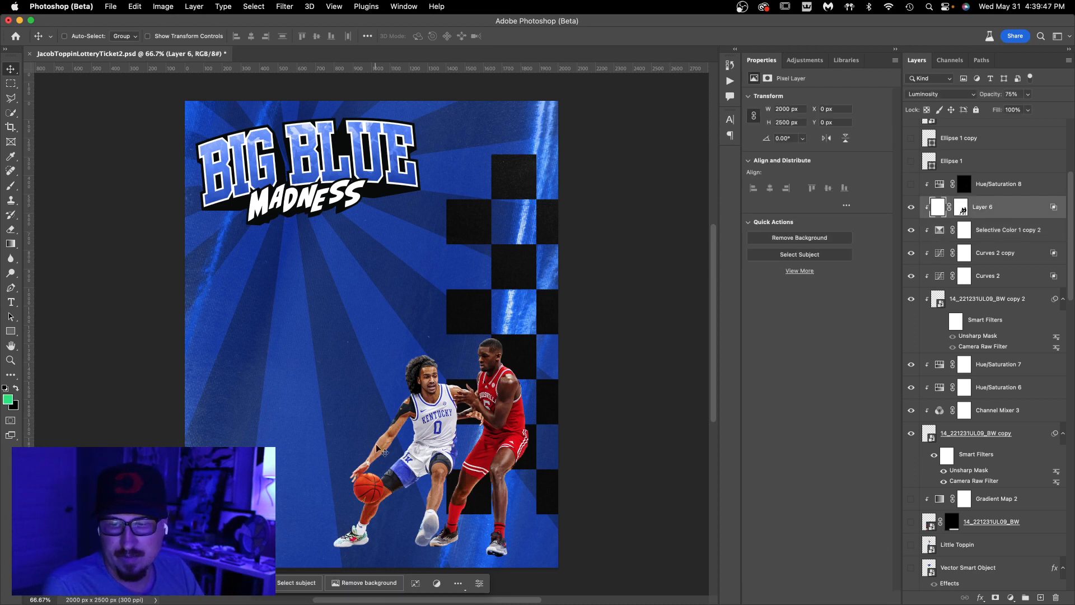
left_click(948, 193)
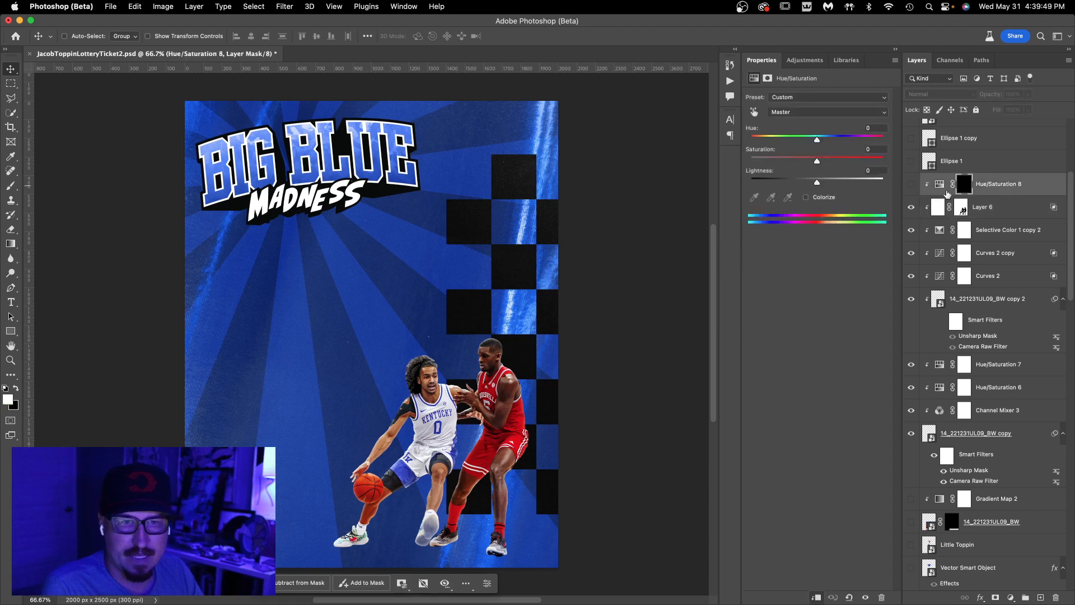
left_click(911, 186)
left_click(911, 186)
left_click(910, 186)
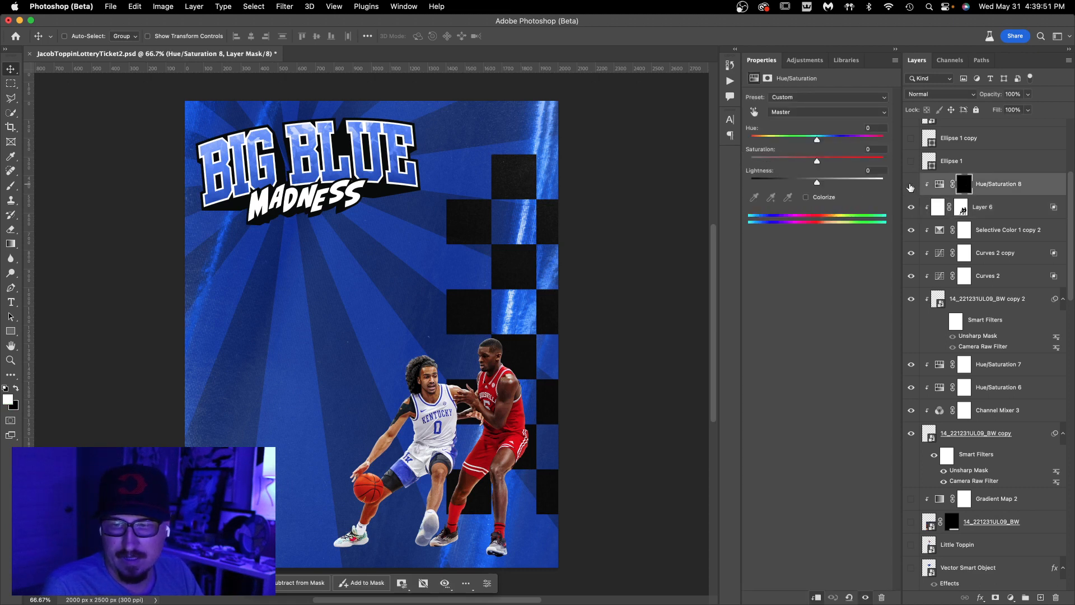
left_click(911, 186)
left_click(910, 186)
left_click(964, 185, "super")
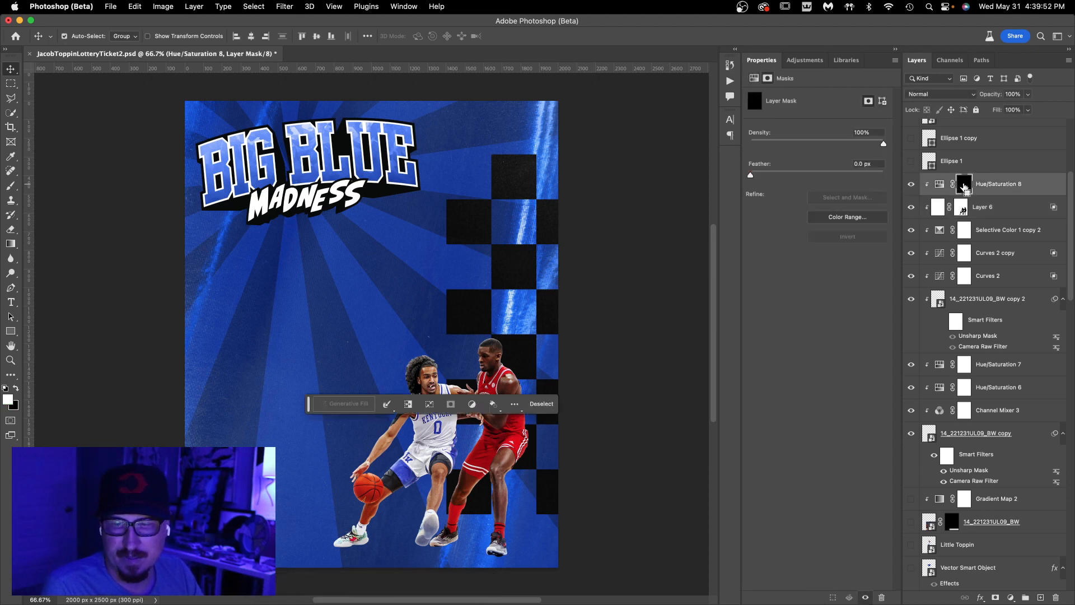
key("super+d")
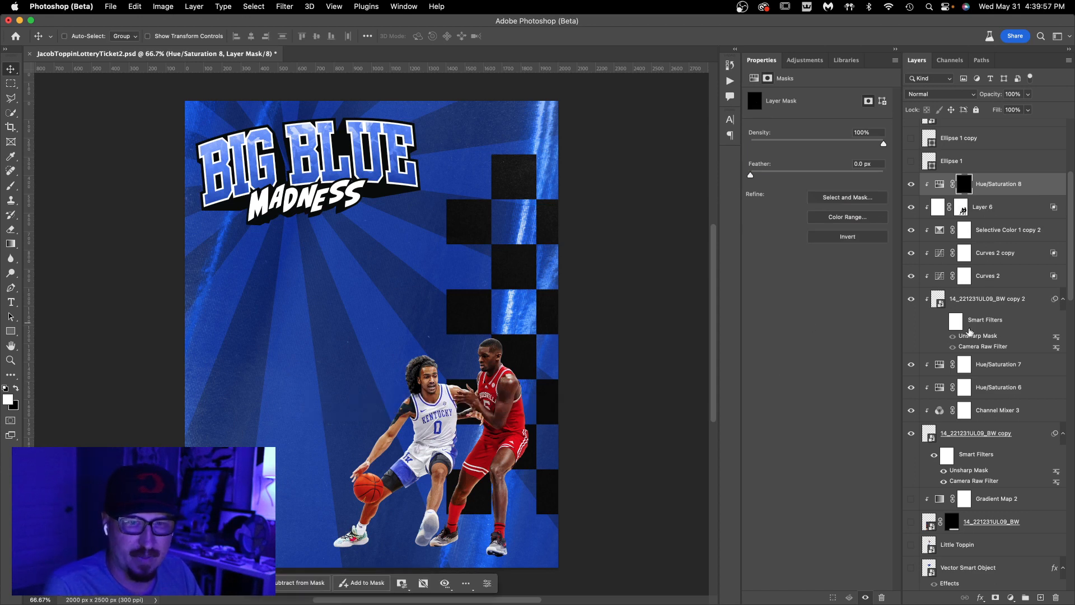
- Show the Ellipse 1 and Ellipse 1 copy layers, and inspect the Kentucky player's hair up close
scroll(975, 250, "up", 3)
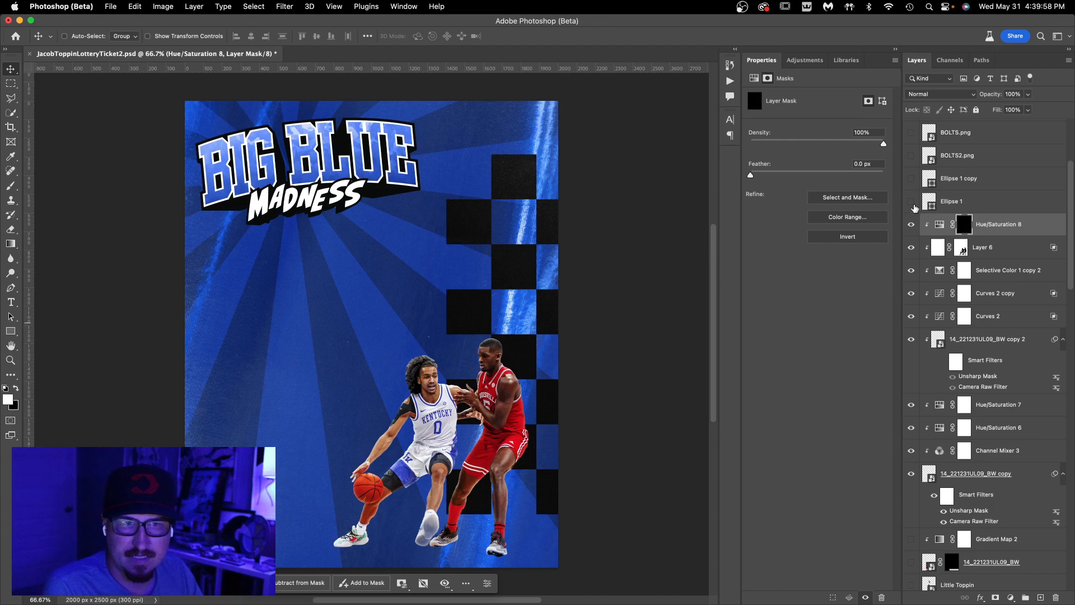
left_click_drag(911, 203, 911, 177)
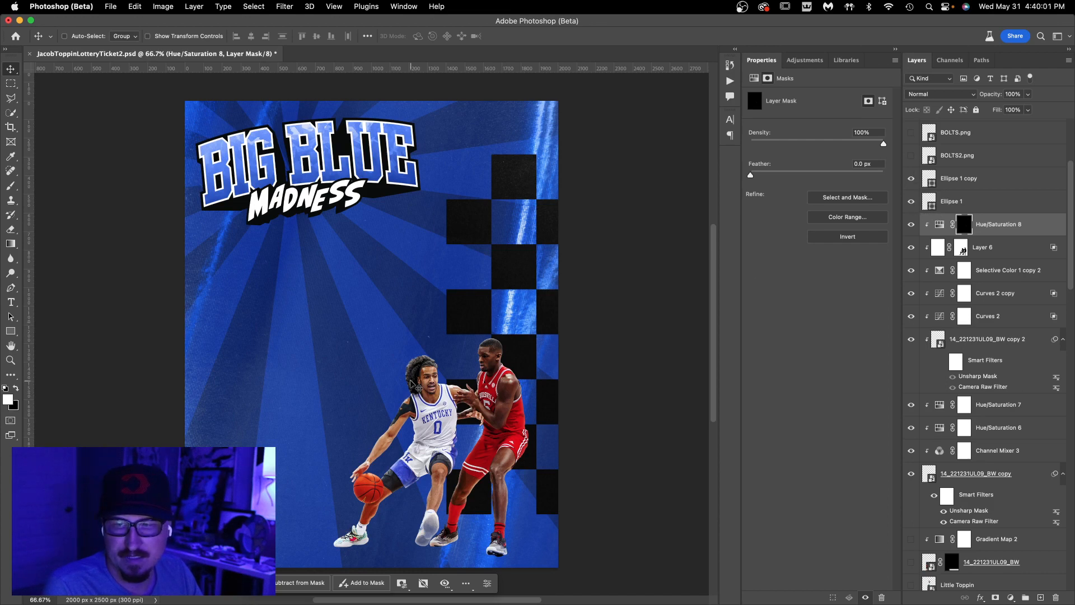
key("z")
left_click_drag(418, 372, 518, 371)
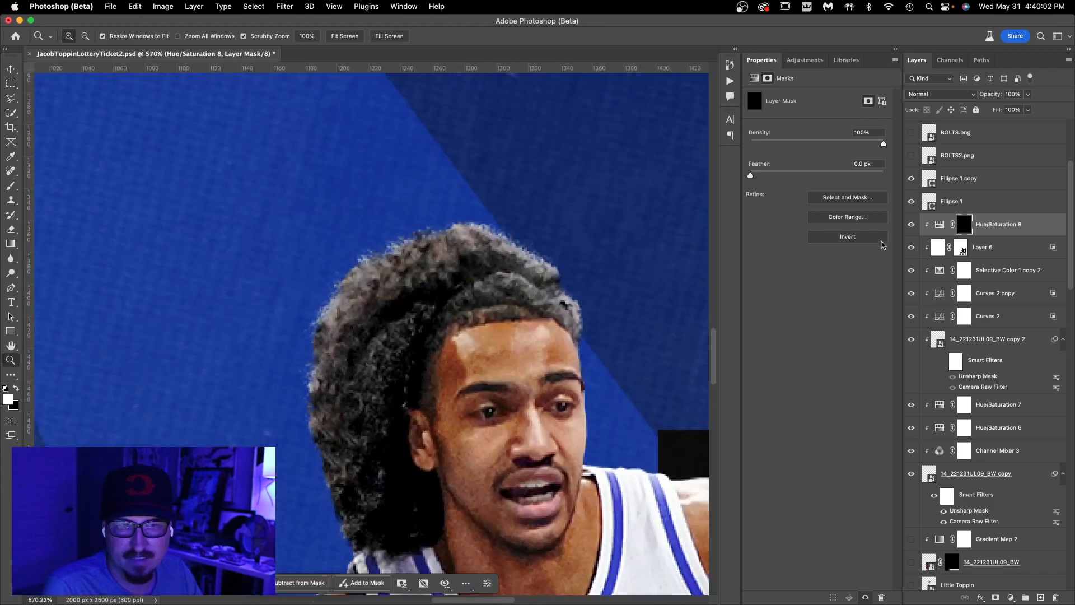
mouse_move(916, 202)
left_mouse_down()
mouse_move(916, 182)
mouse_move(910, 204)
left_mouse_up()
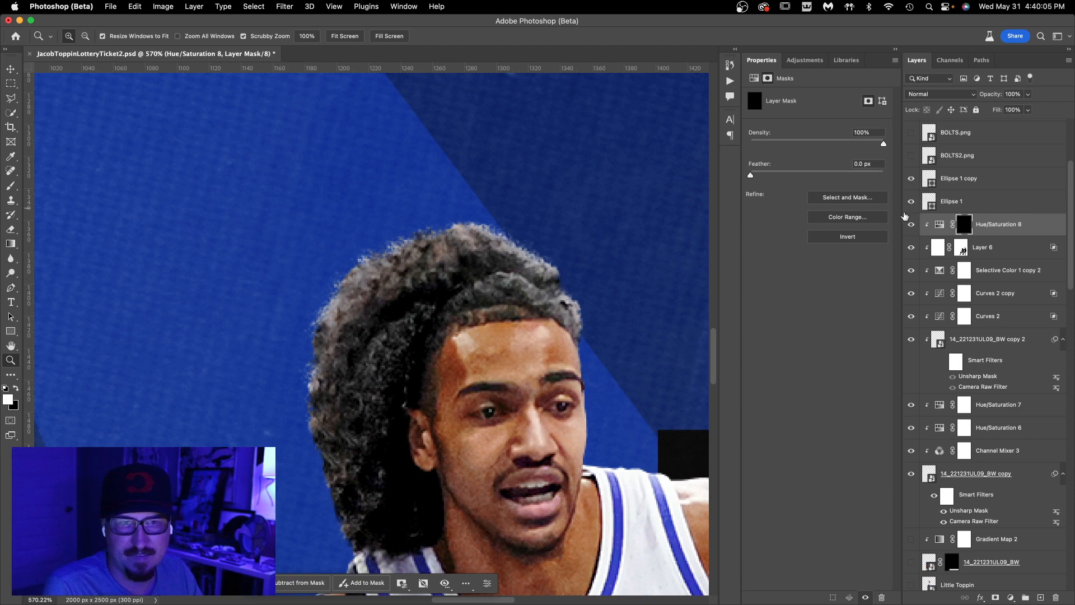
scroll(543, 286, "down", 10)
left_click_drag(583, 301, 547, 346)
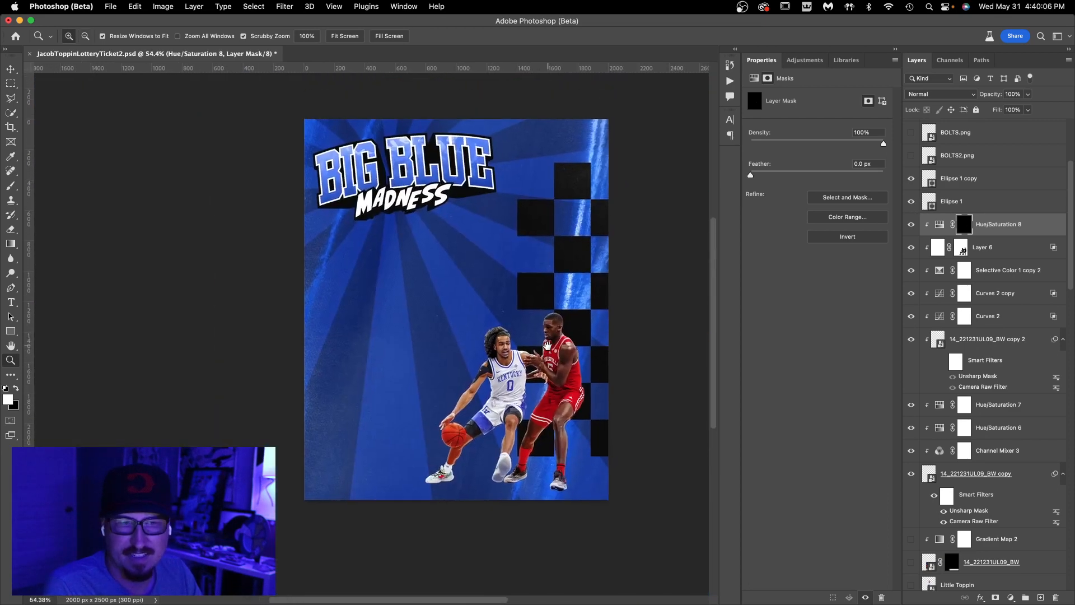
- Show the masked 14_221231UL09_BW layer and Gradient Map 2 beneath the players, and select Gradient Map 2 to examine it
scroll(975, 410, "down", 3)
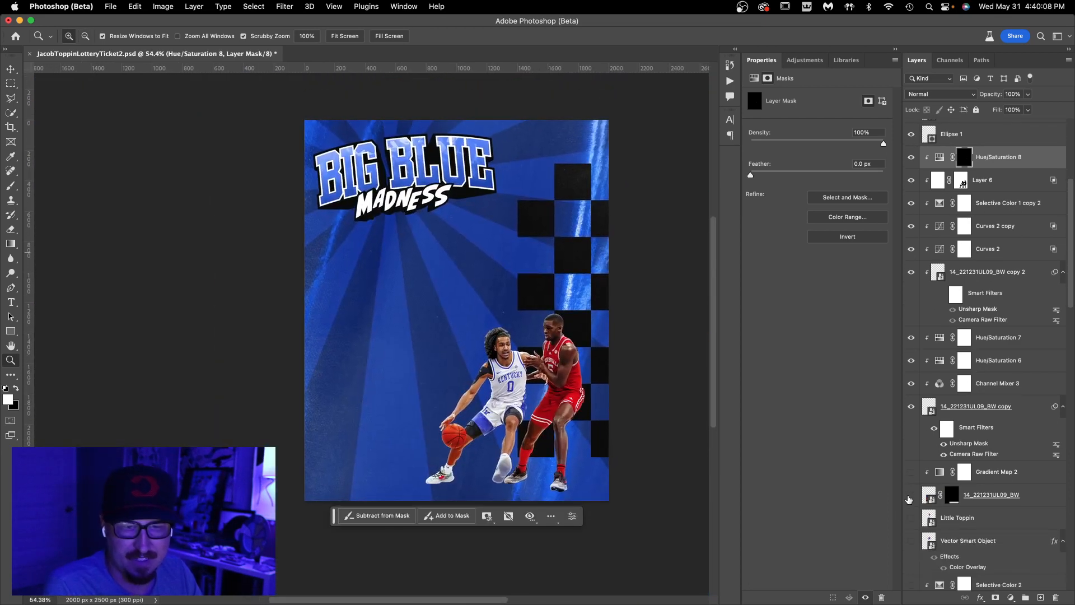
left_click_drag(908, 499, 911, 473)
left_click(977, 496)
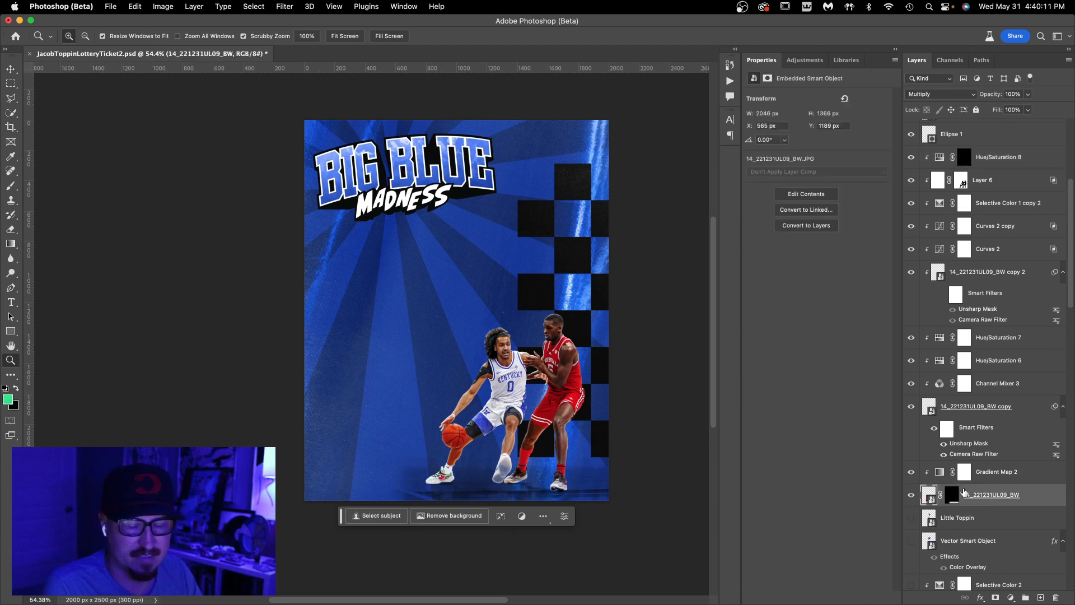
left_click(1020, 474)
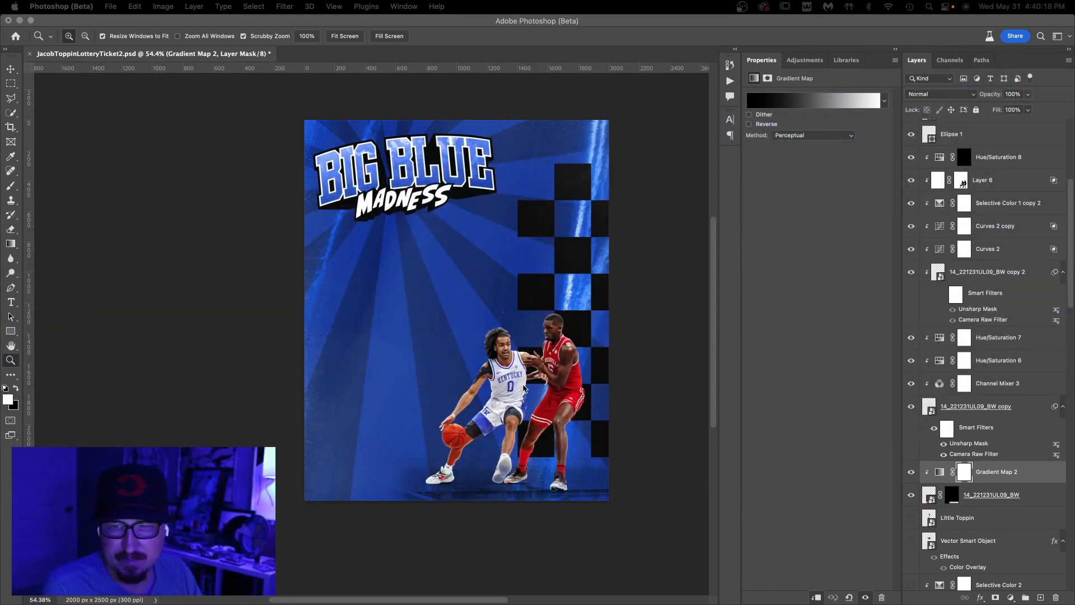
- Show the BIG TOPPIN group and open the contents of its Layer 6 copy 3 smart object
left_click(964, 525)
scroll(945, 541, "down", 2)
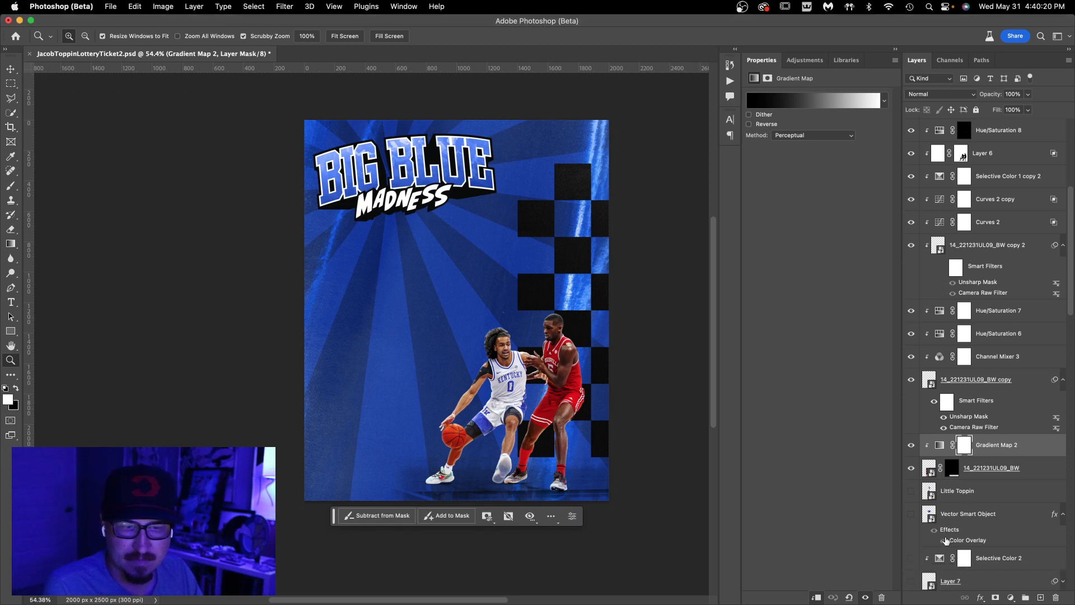
scroll(952, 482, "down", 20)
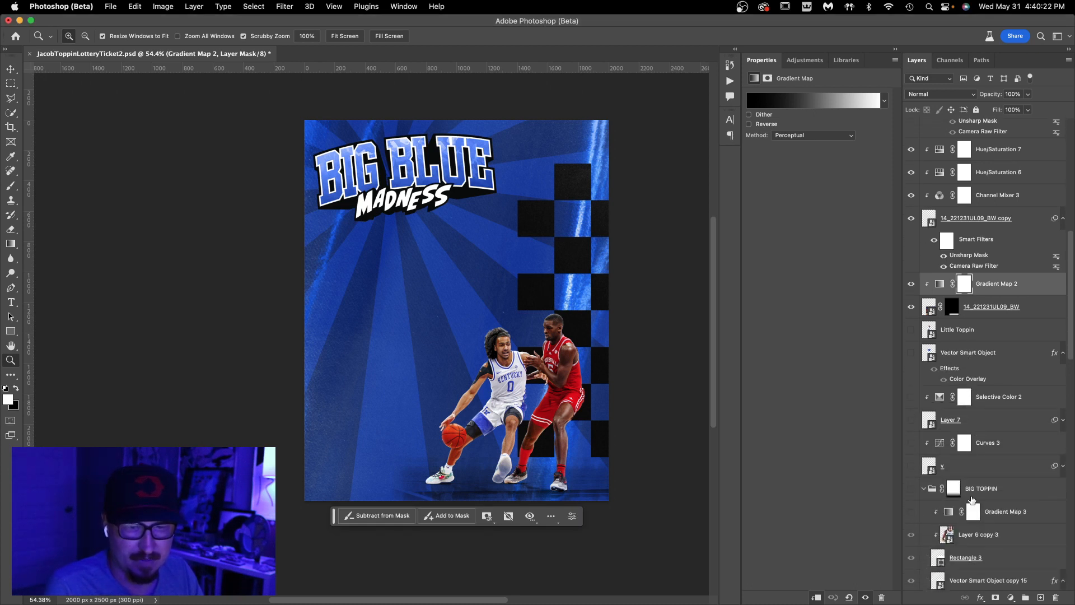
scroll(989, 438, "down", 8)
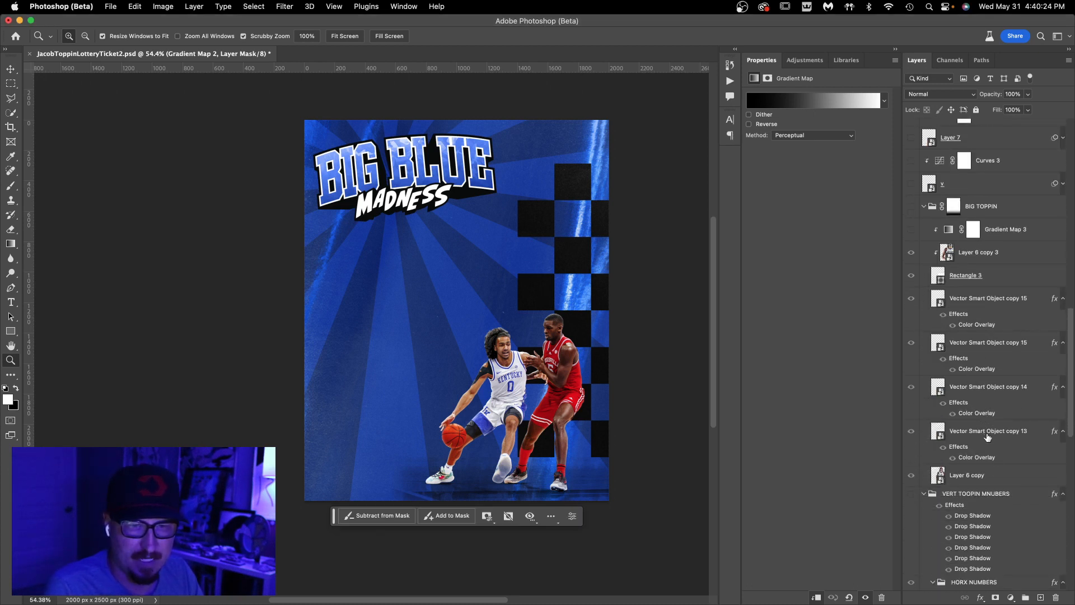
left_click(975, 253)
left_click(911, 206)
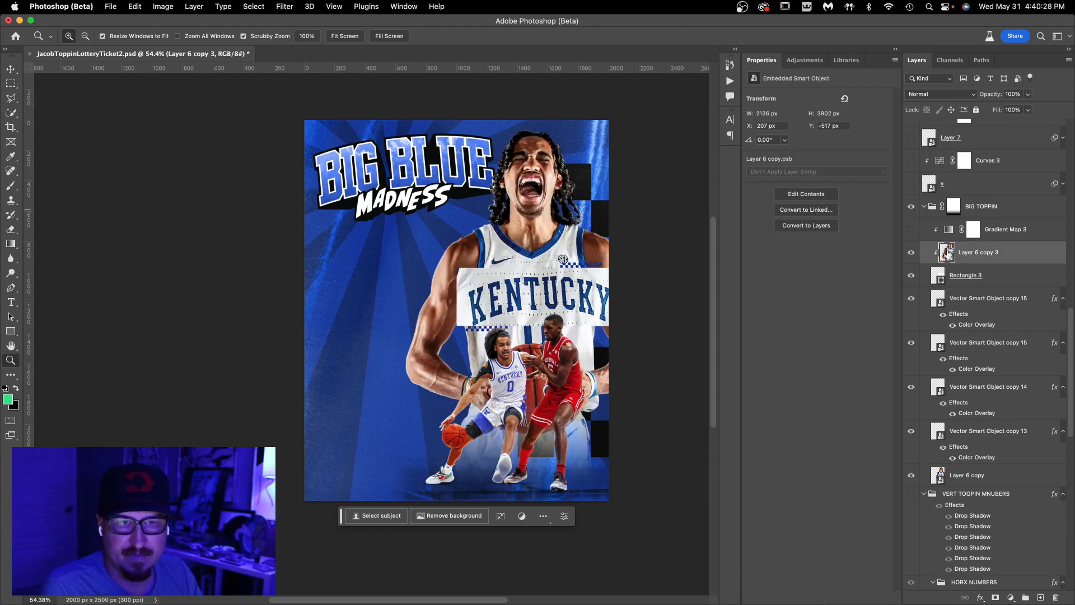
double_click(947, 253)
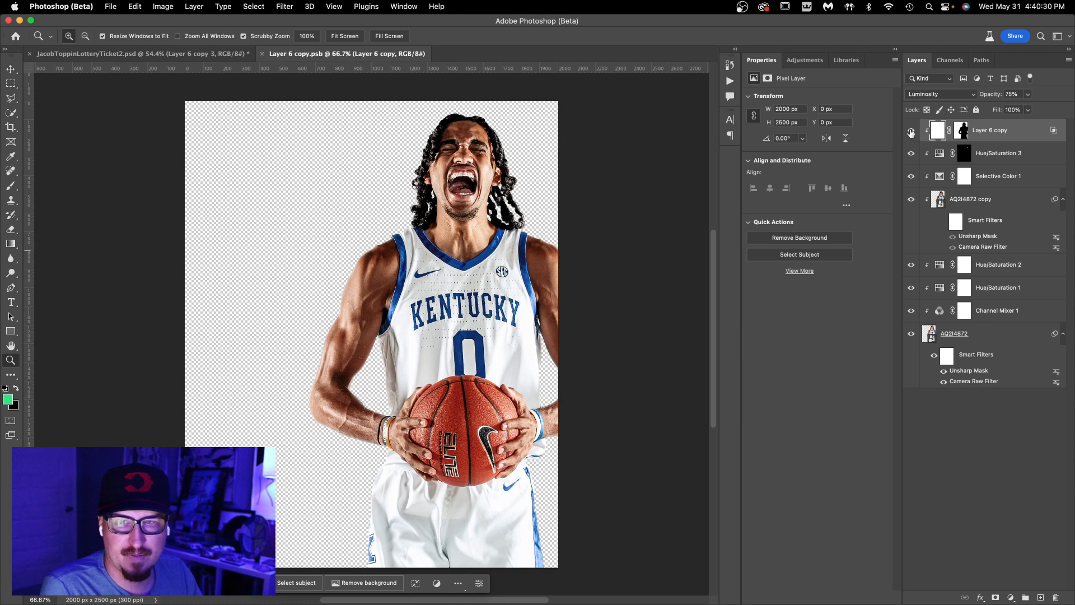
- Check Hue/Saturation 1, Channel Mixer 1 and Hue/Saturation 2, and show the AQ2I4872 copy layer above them
left_click(982, 294)
left_click(986, 307)
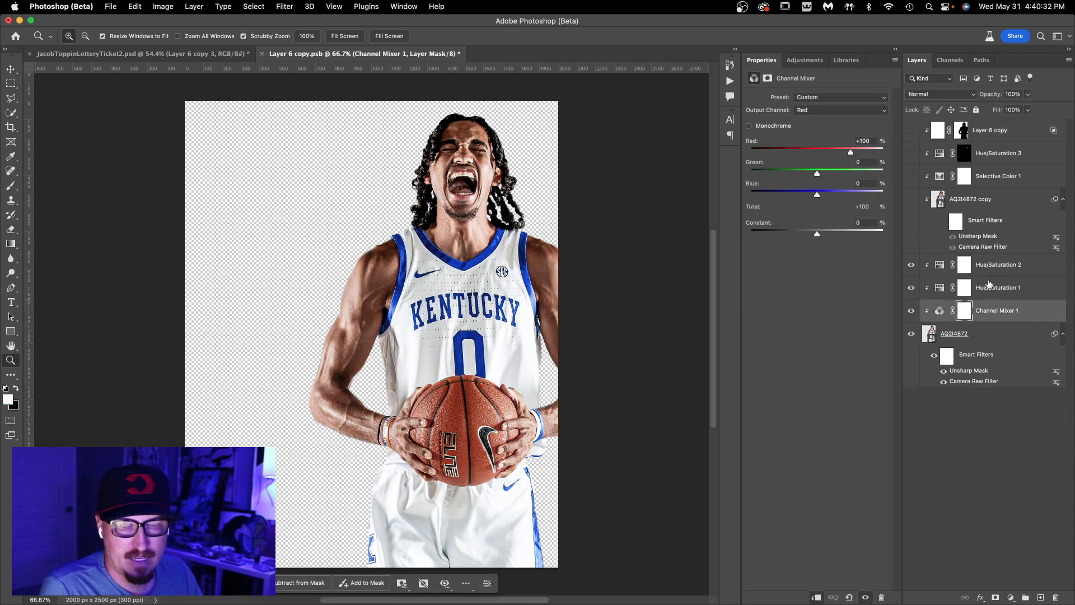
left_click(988, 269)
left_click(966, 206)
left_click(911, 200)
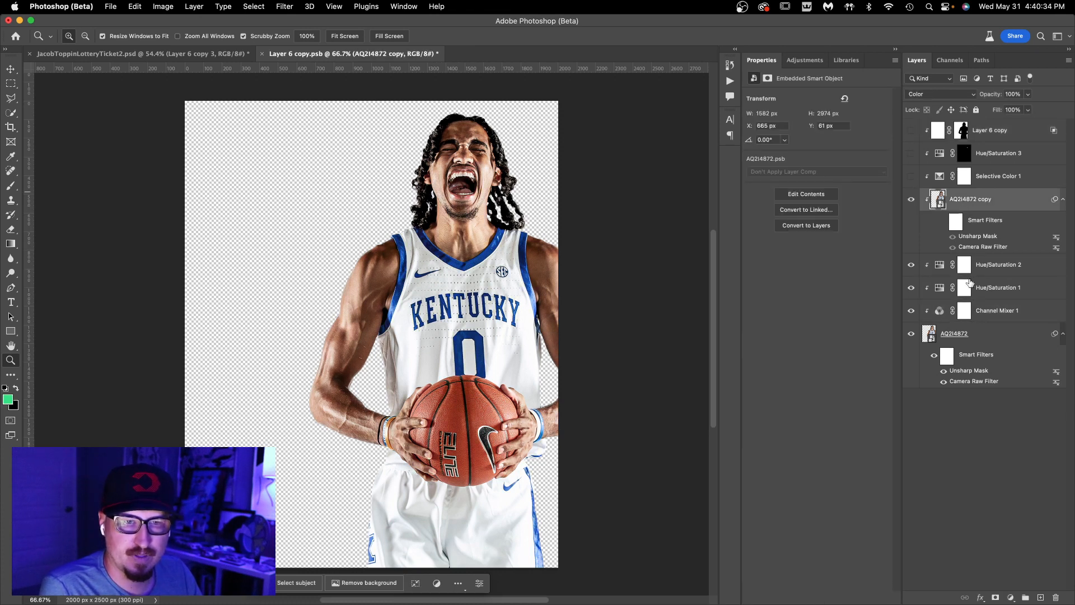
- Show the Selective Color 1 adjustment and review its Reds and Blues settings
left_click(990, 177)
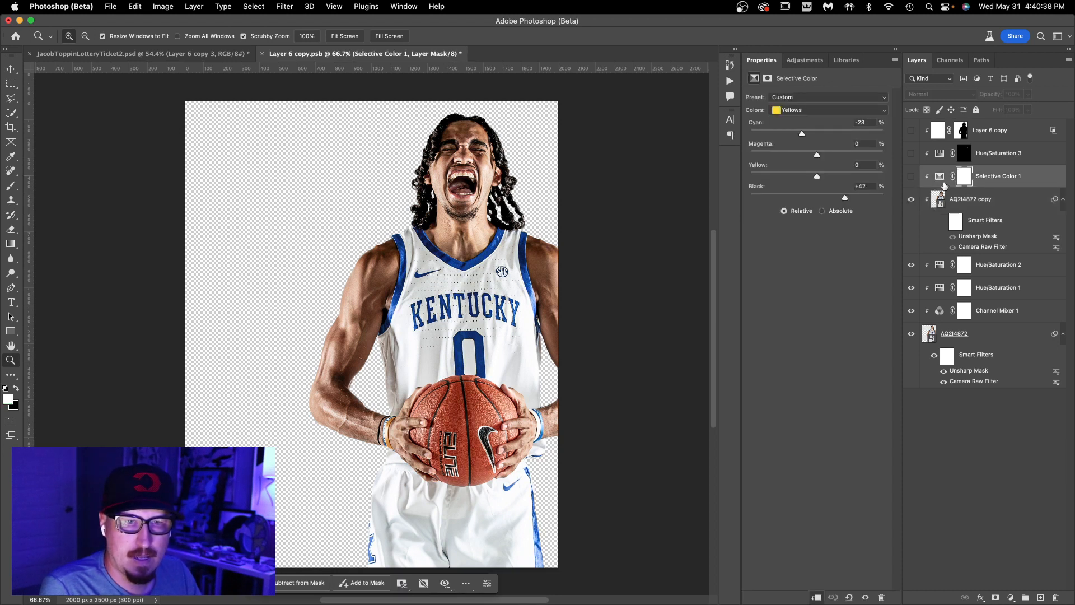
left_click(911, 176)
left_click(814, 109)
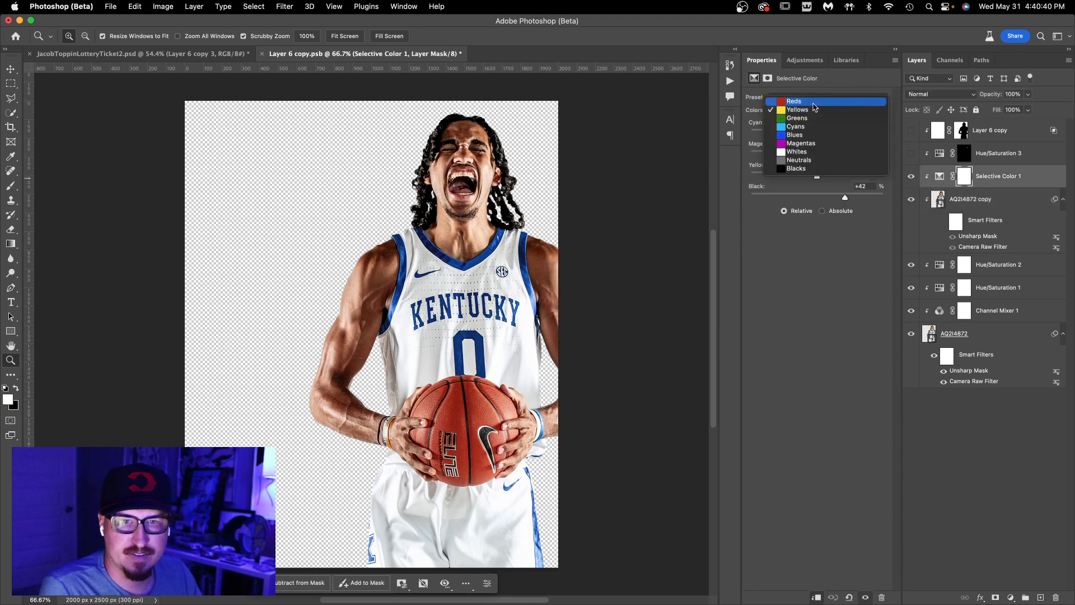
left_click(814, 101)
left_click(813, 110)
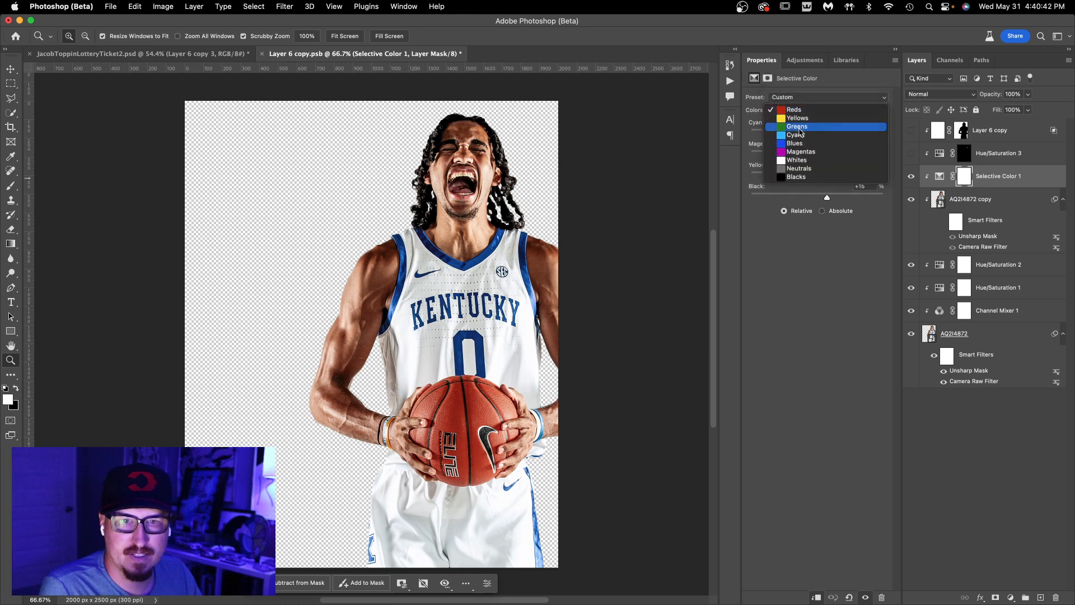
left_click(796, 144)
- Show Hue/Saturation 3 and Layer 6 copy on the large player, and close the smart object document
left_click(969, 157)
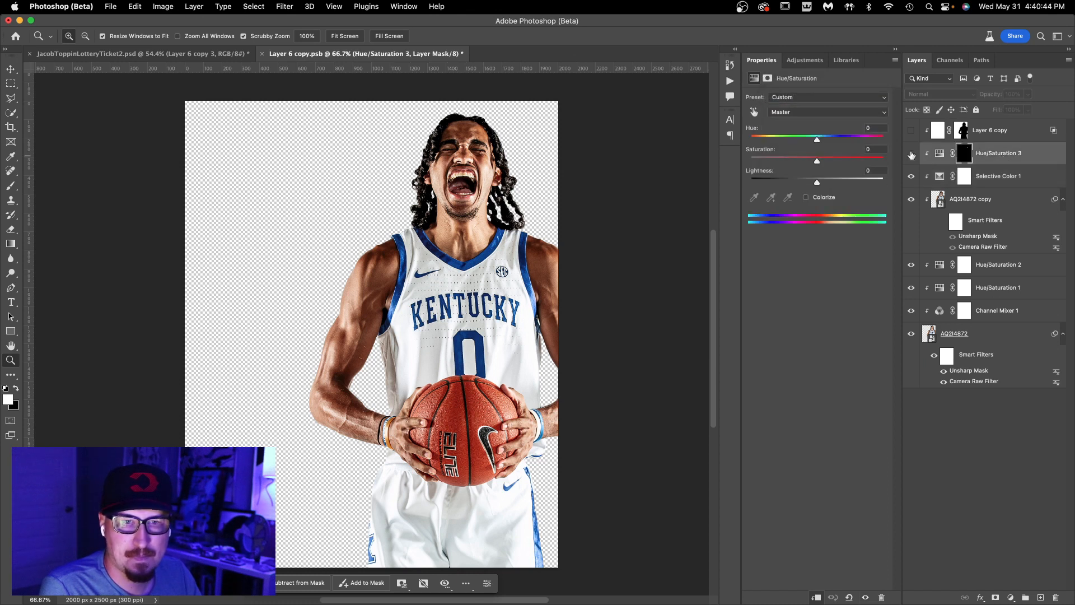
left_click(910, 154)
left_click(950, 137)
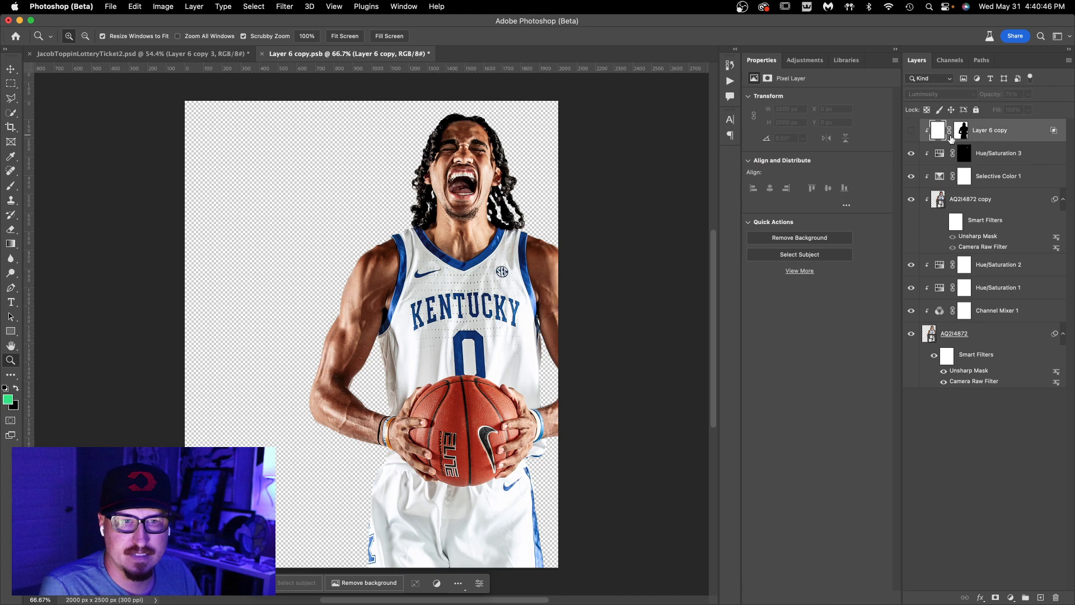
left_click(912, 131)
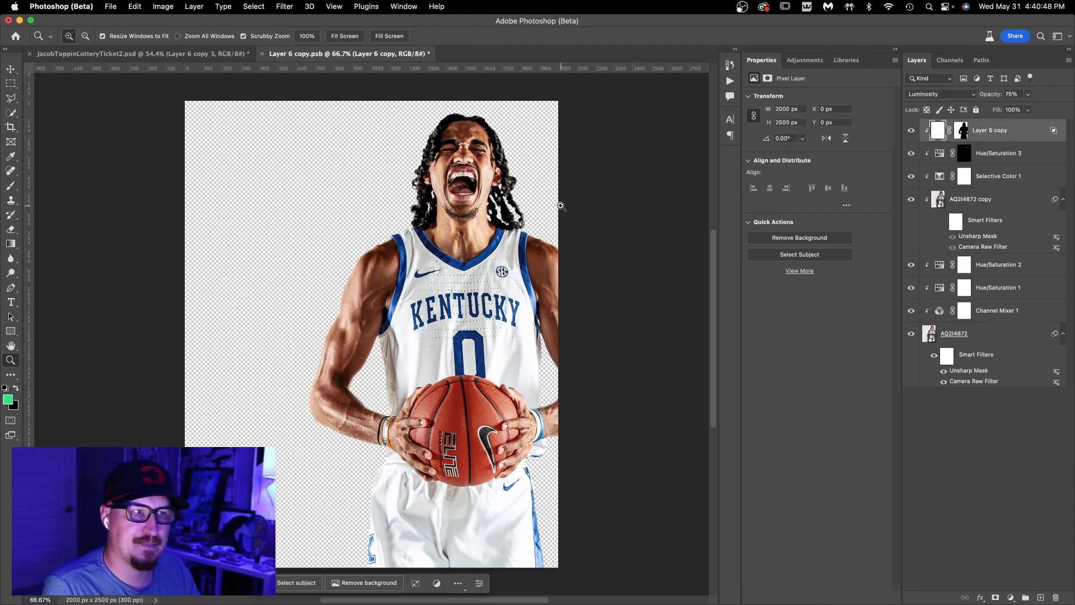
key("super+w")
key("Return")
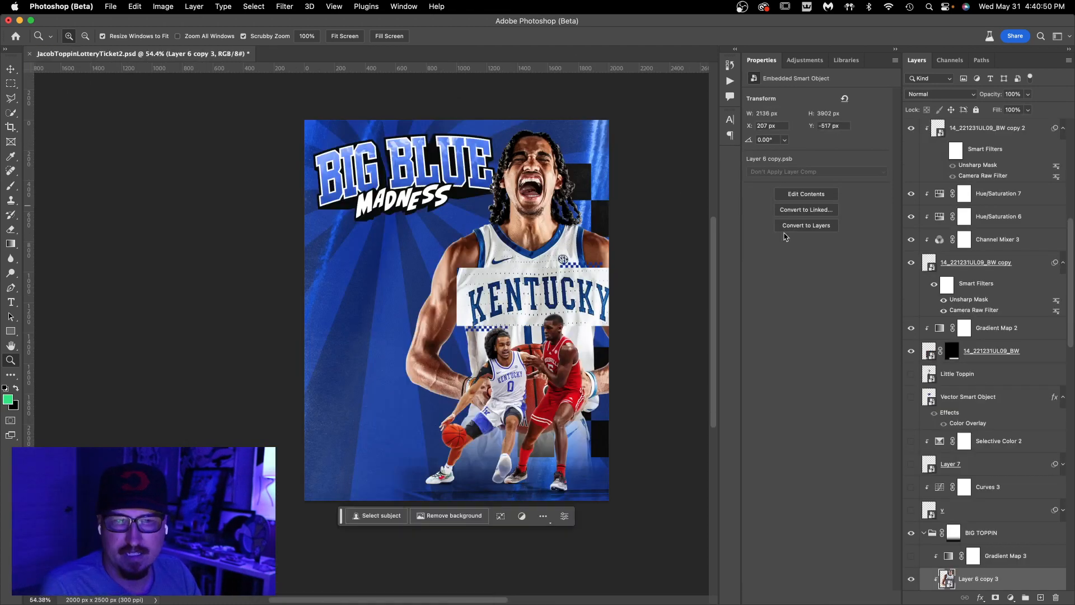
- Show Gradient Map 3 over the KENTUCKY jersey strip in the BIG TOPPIN group
left_click(911, 557)
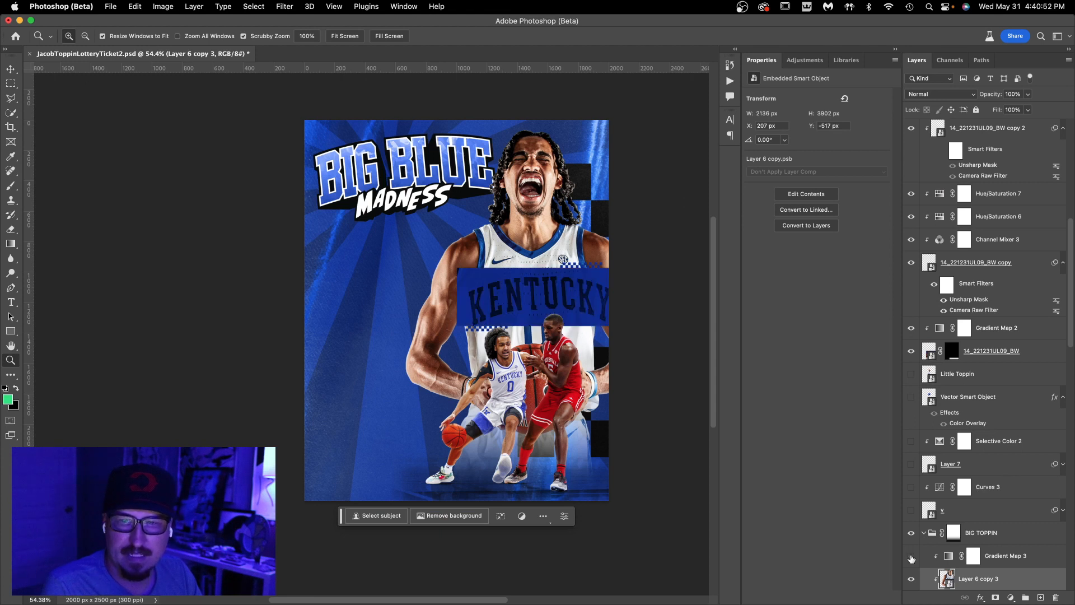
left_click(912, 557)
left_click(911, 557)
scroll(952, 532, "down", 4)
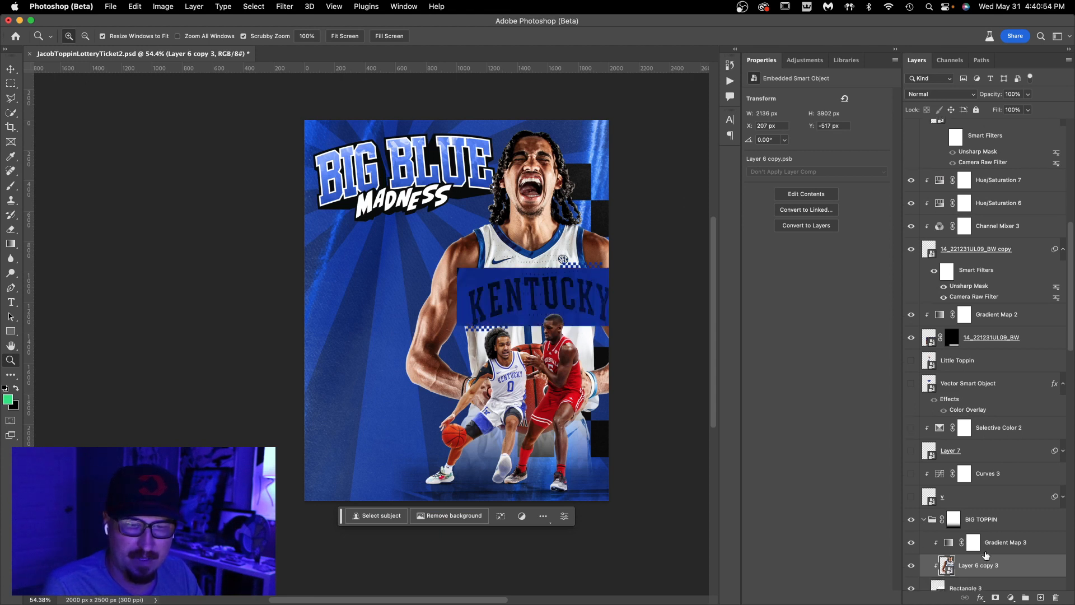
scroll(975, 511, "down", 9)
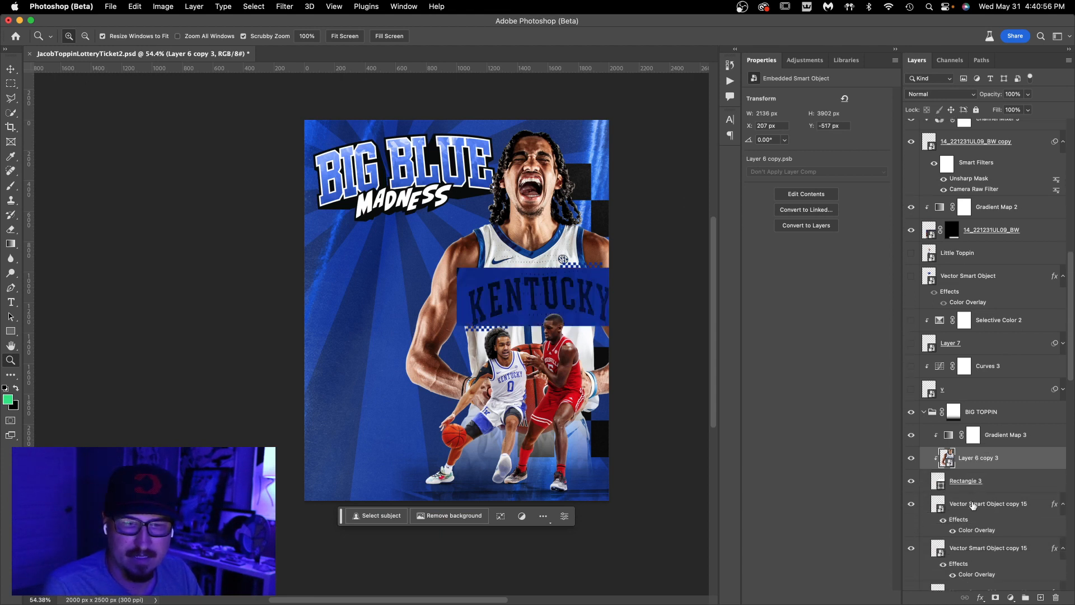
- Hide the BIG TOPPIN layers above Layer 6 copy, and show the four checkered Vector Smart Object copies one by one
scroll(965, 472, "down", 1)
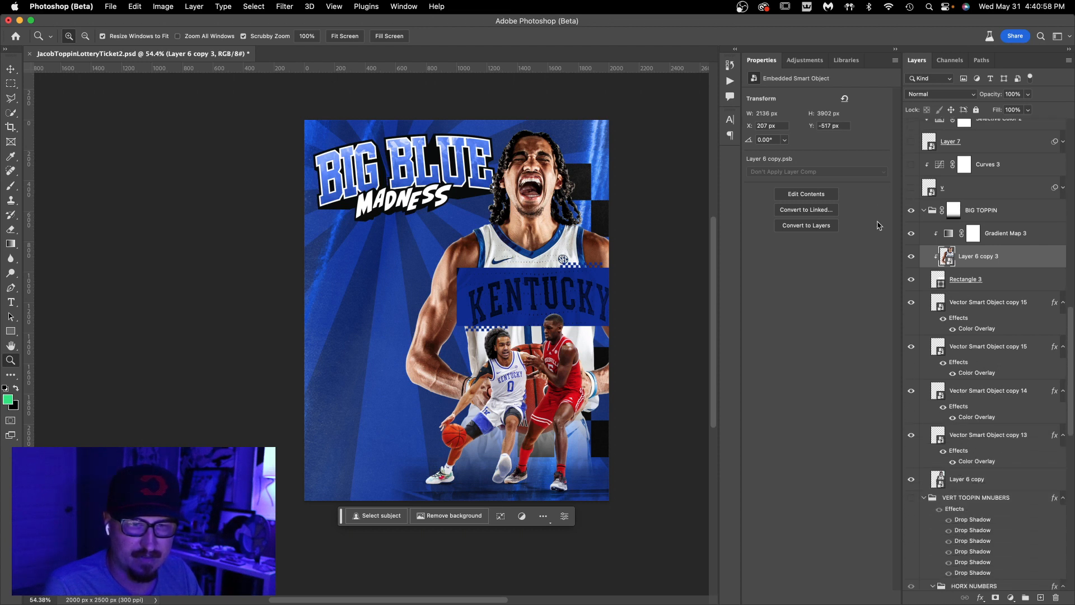
left_click_drag(910, 223, 916, 443)
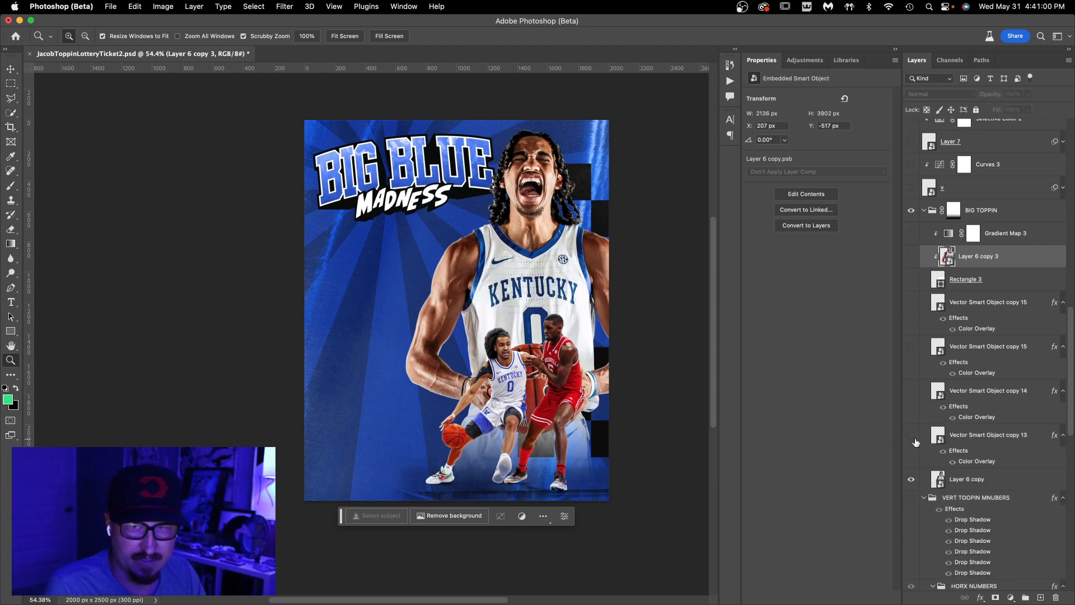
left_click(915, 440)
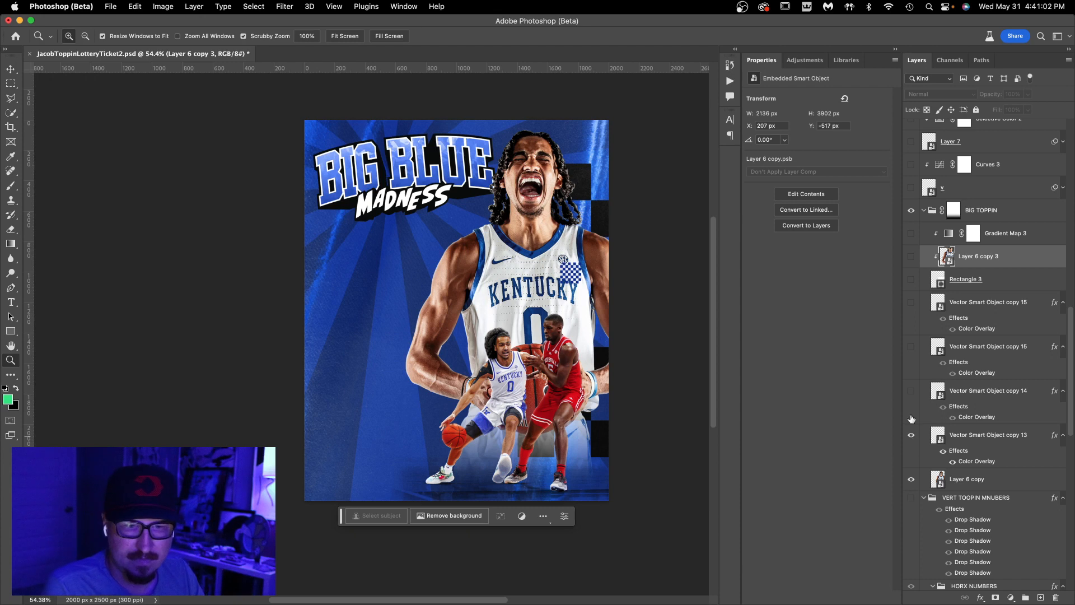
left_click(910, 391)
left_click(911, 347)
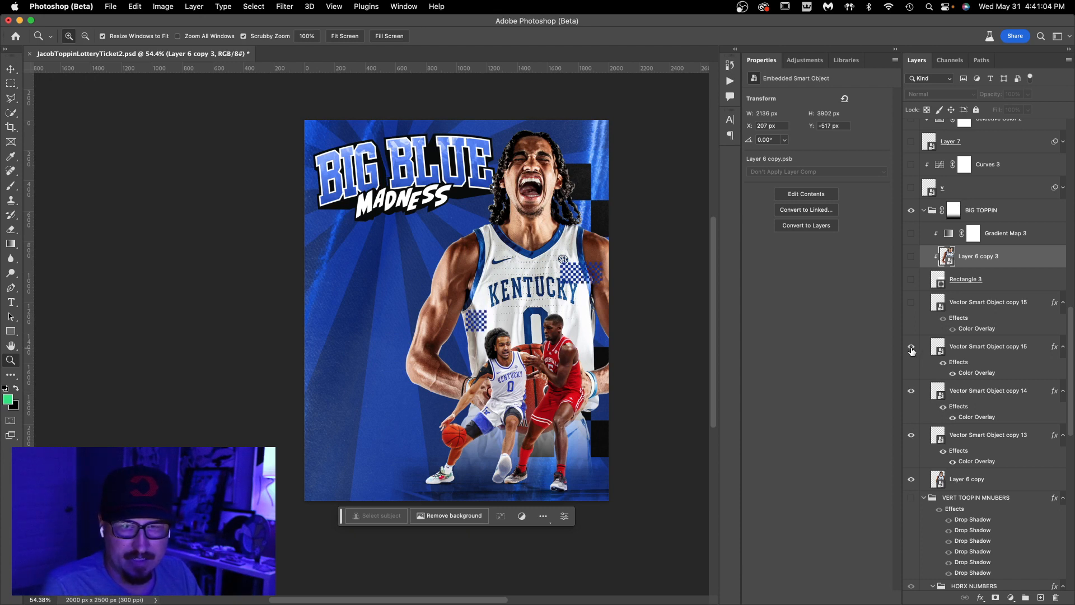
left_click(911, 302)
- Show Rectangle 3, the clipped Layer 6 copy 3 and Gradient Map 3 over the large player's jersey
left_click_drag(554, 287, 619, 157)
left_click(910, 279)
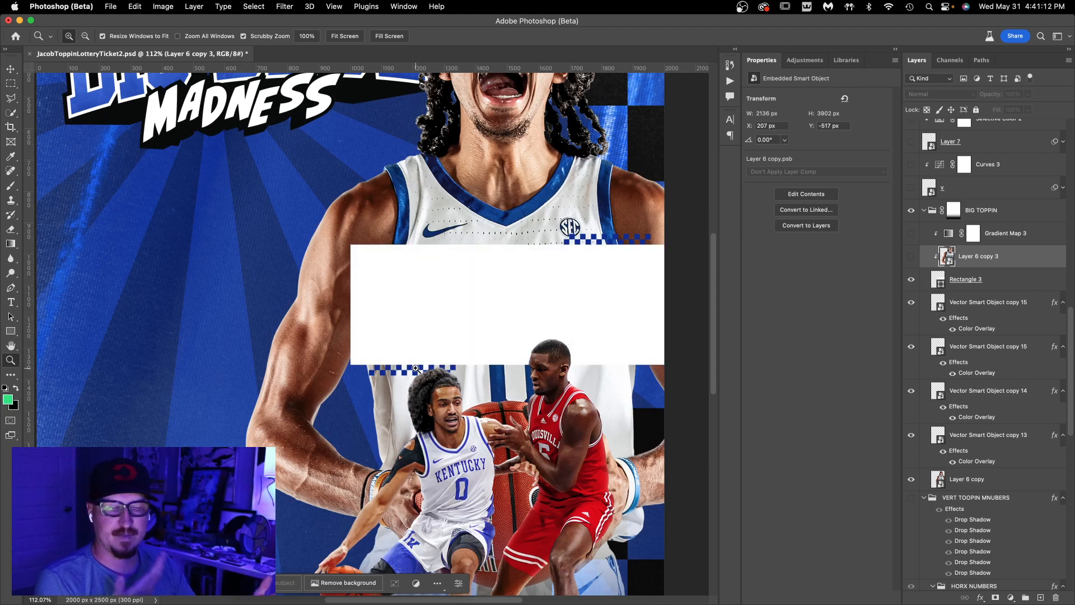
left_click(911, 256)
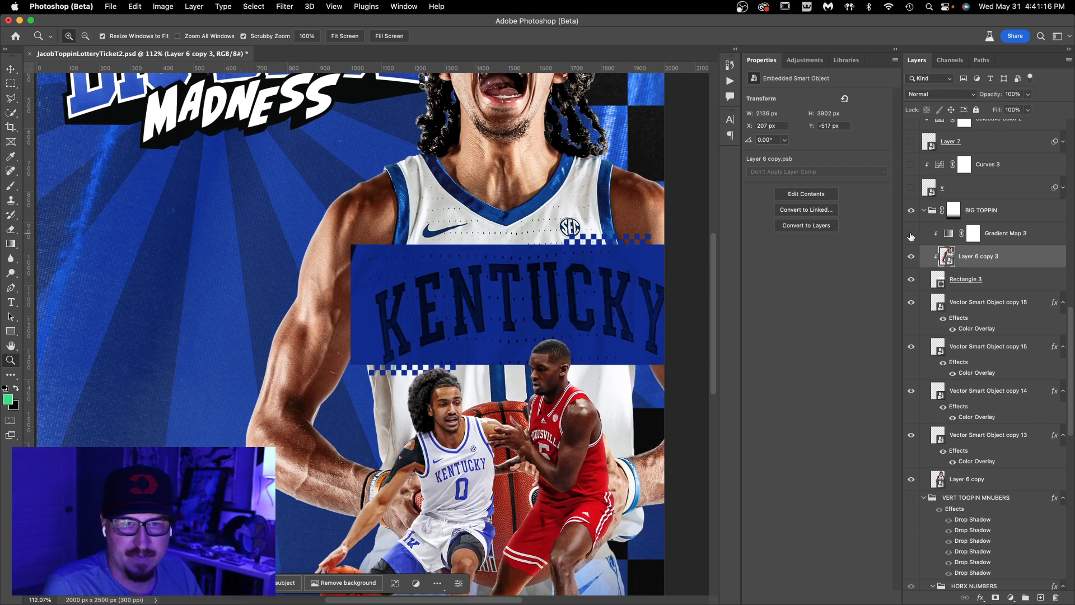
left_click(911, 233)
- Check the finished poster in the JacobToppinLotteryTicket2BEFORE_1.mp4 preview, and delete Gradient Map 3 from the BIG TOPPIN group
scroll(503, 307, "down", 5)
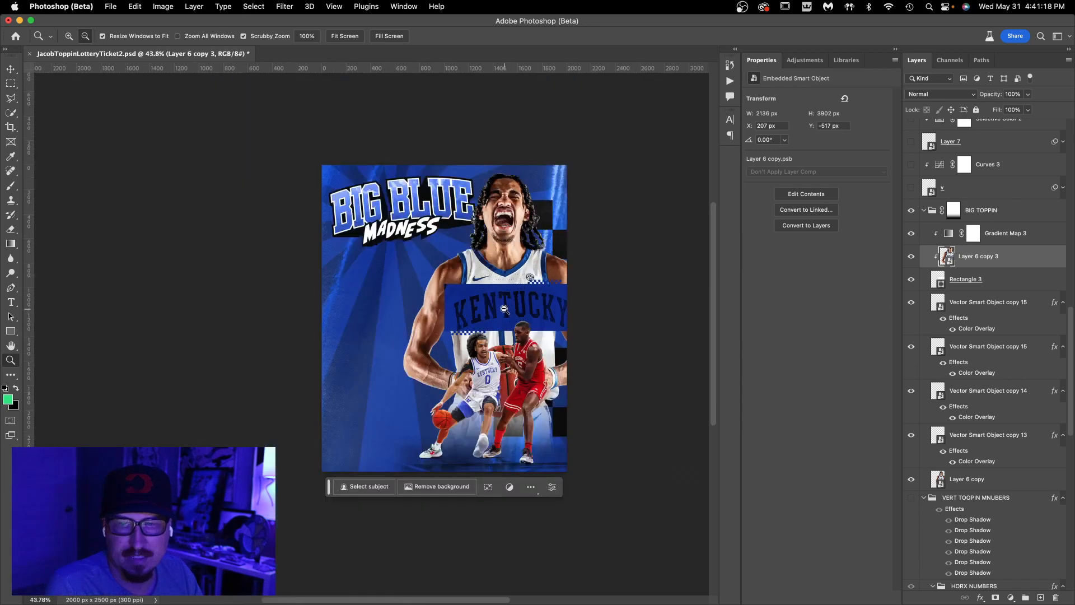
scroll(504, 309, "up", 3)
key("space")
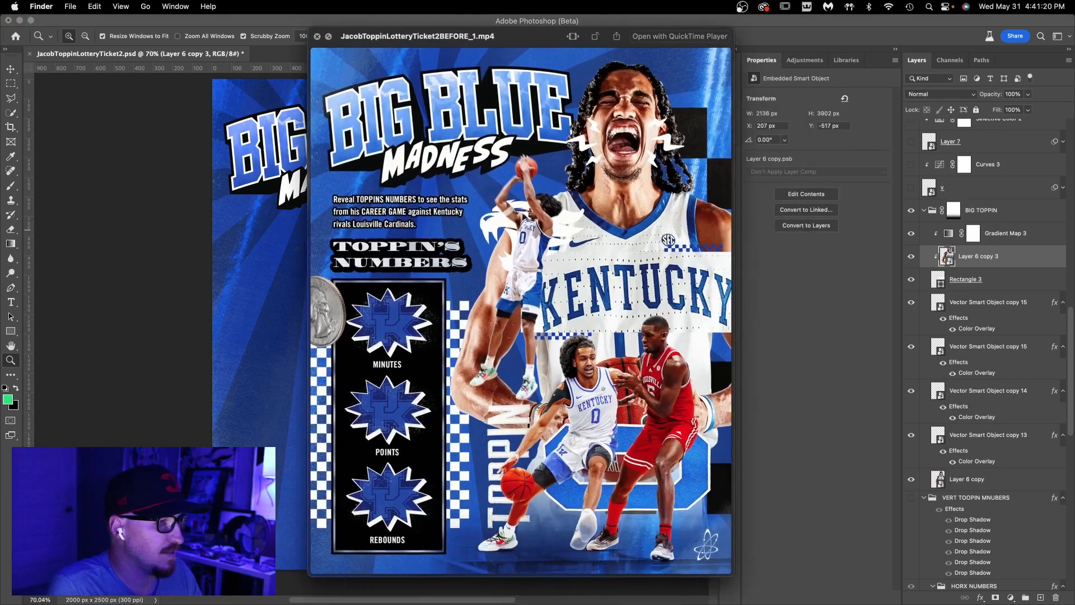
key("space")
left_click(1008, 234)
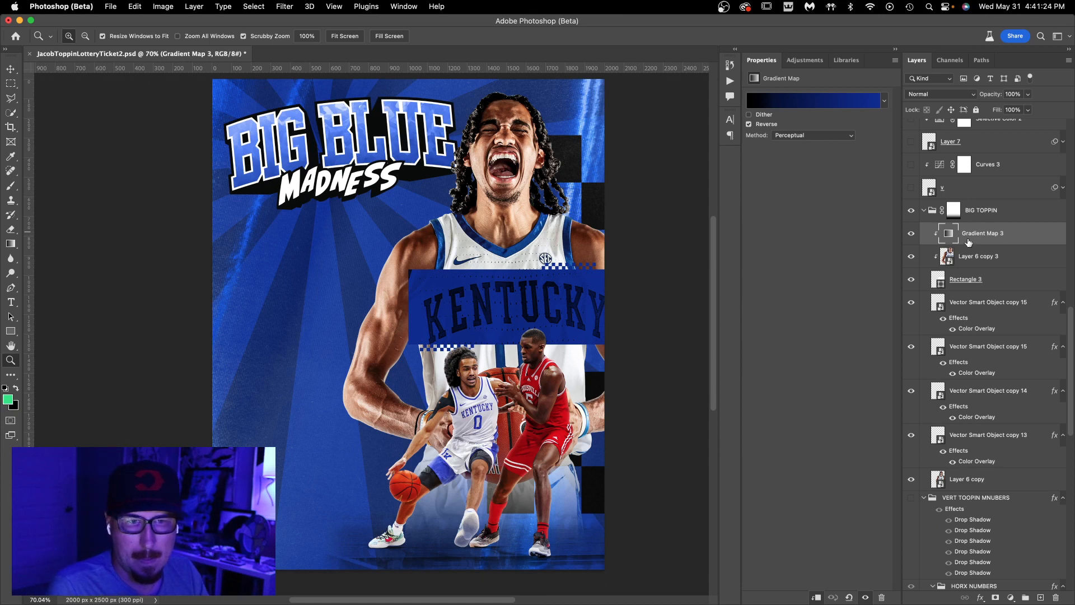
key("Delete")
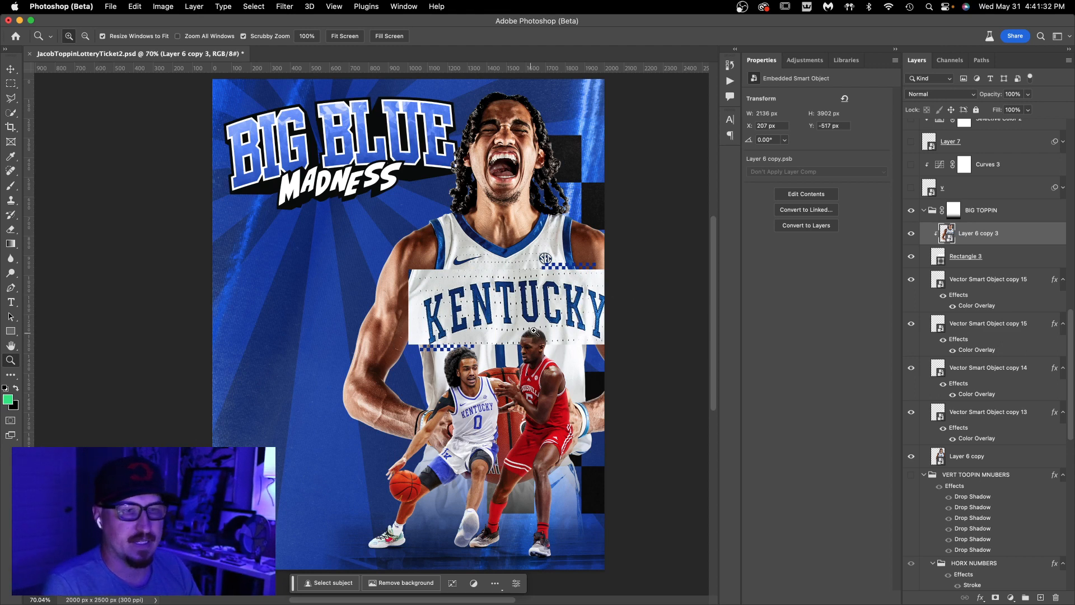
- Show the v, Curves 3, Layer 7 and Selective Color 2 layers, and check the TOPPIN lettering inside the v smart object
scroll(985, 207, "up", 3)
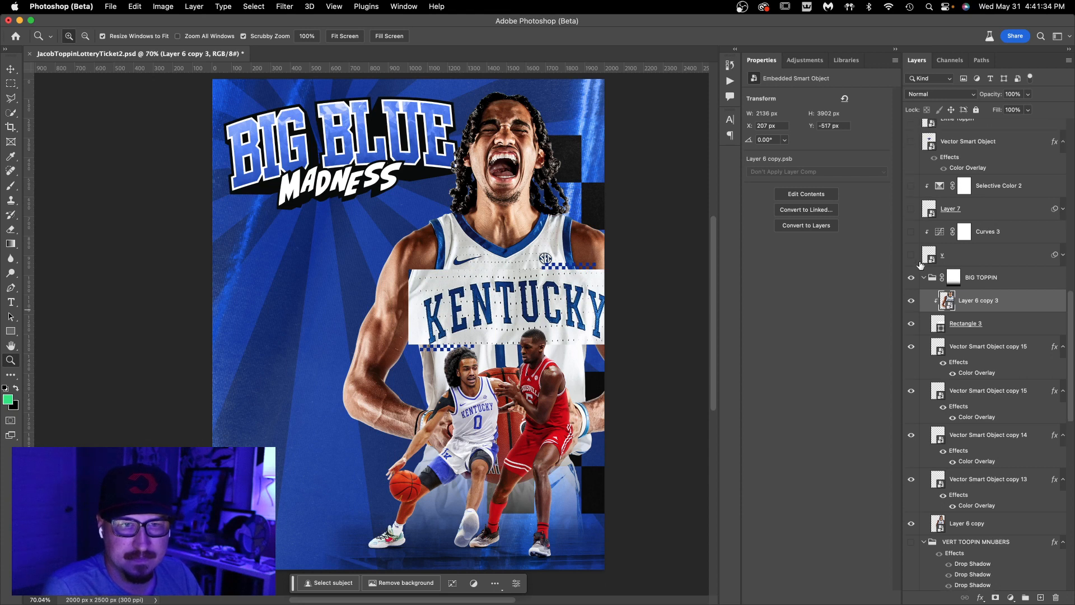
left_click_drag(909, 259, 908, 191)
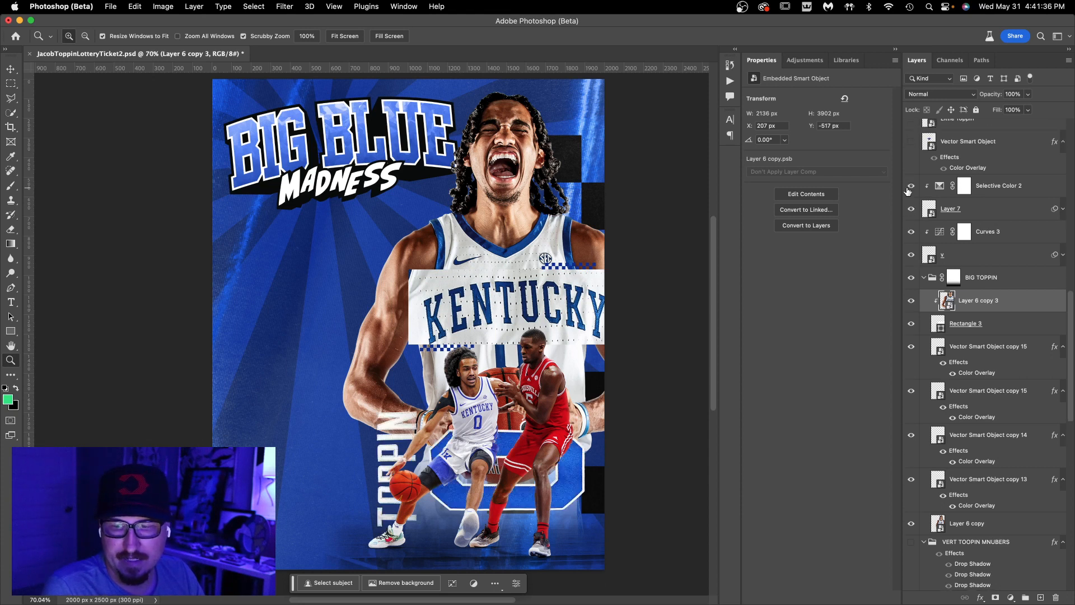
double_click(929, 255)
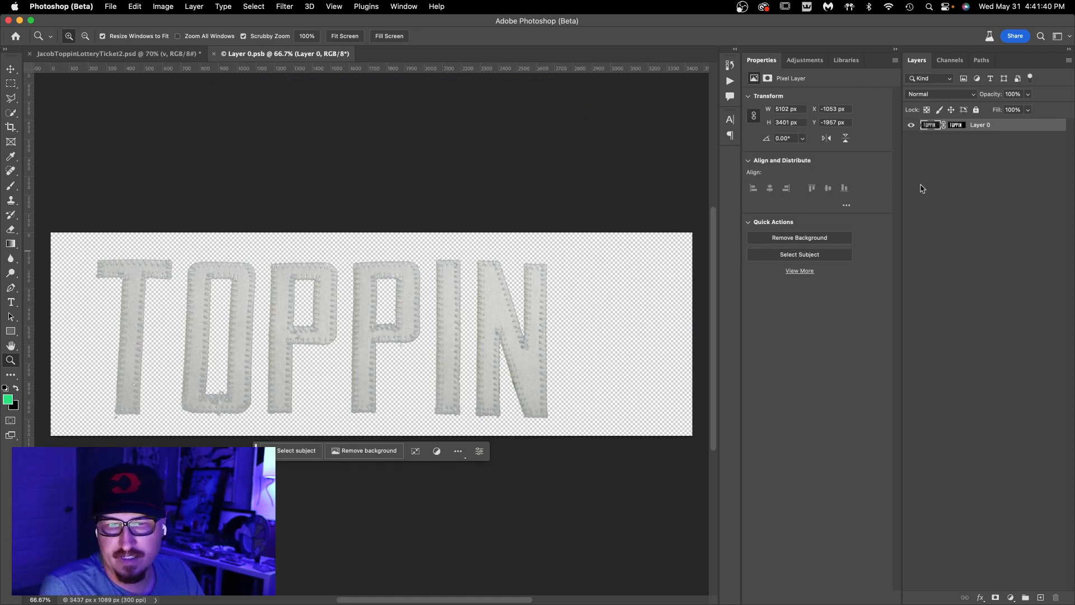
key("super+w")
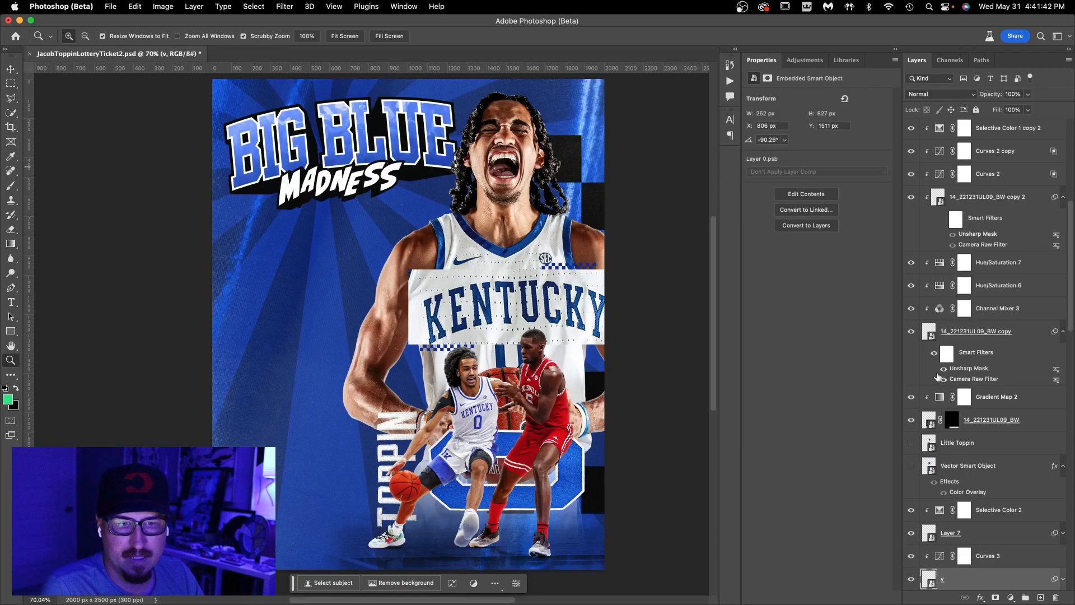
- Check the blue zero cutout inside the Layer 7 smart object and close its document
scroll(941, 452, "down", 1)
double_click(930, 521)
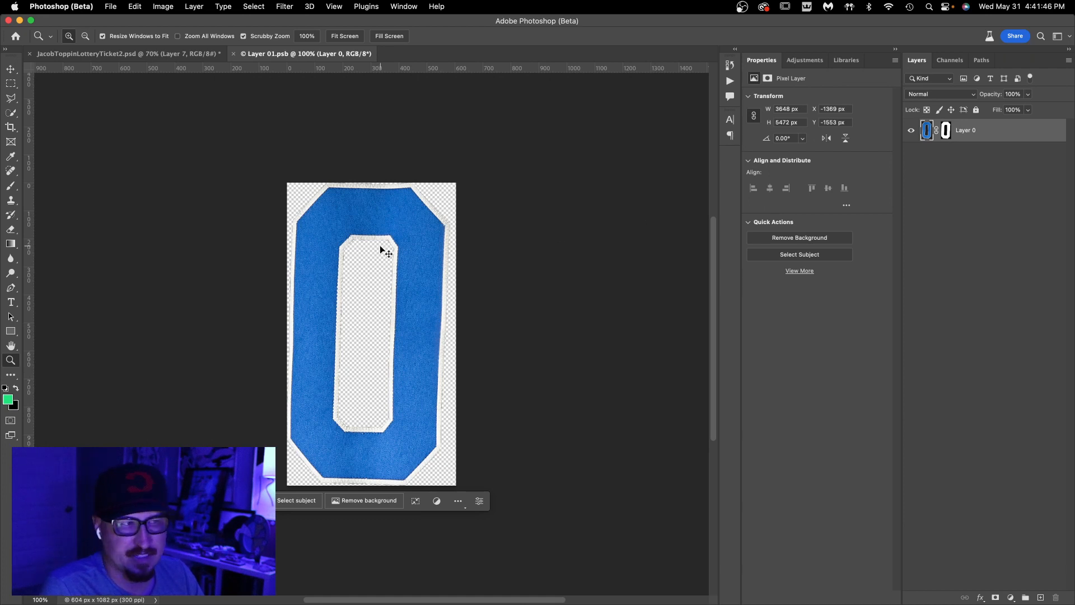
key("super+w")
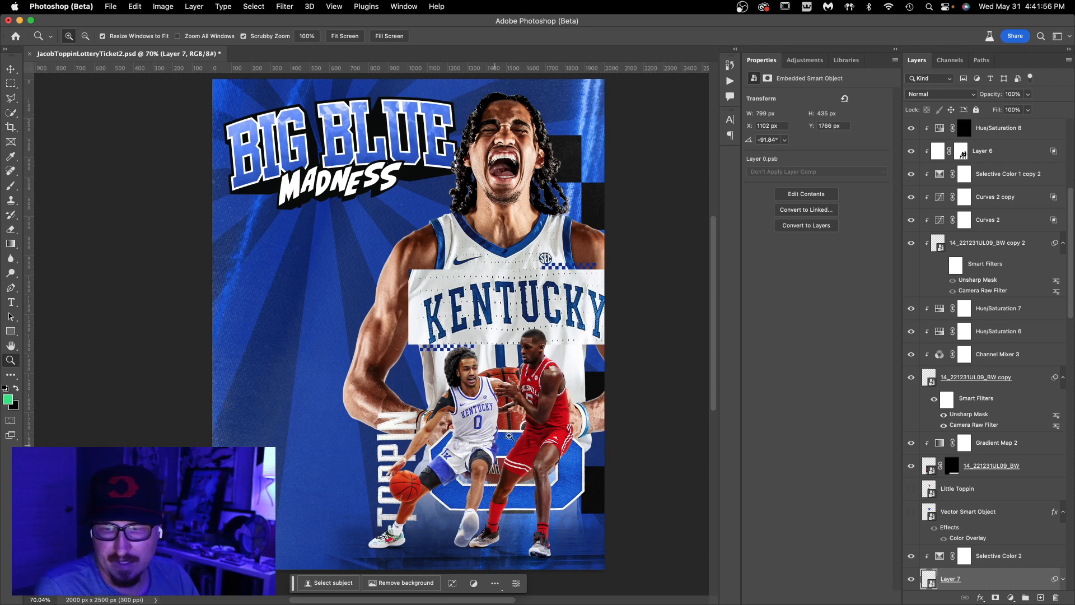
- Show the white wildcat Vector Smart Object and the Little Toppin player cutout in front of it
left_click(951, 511)
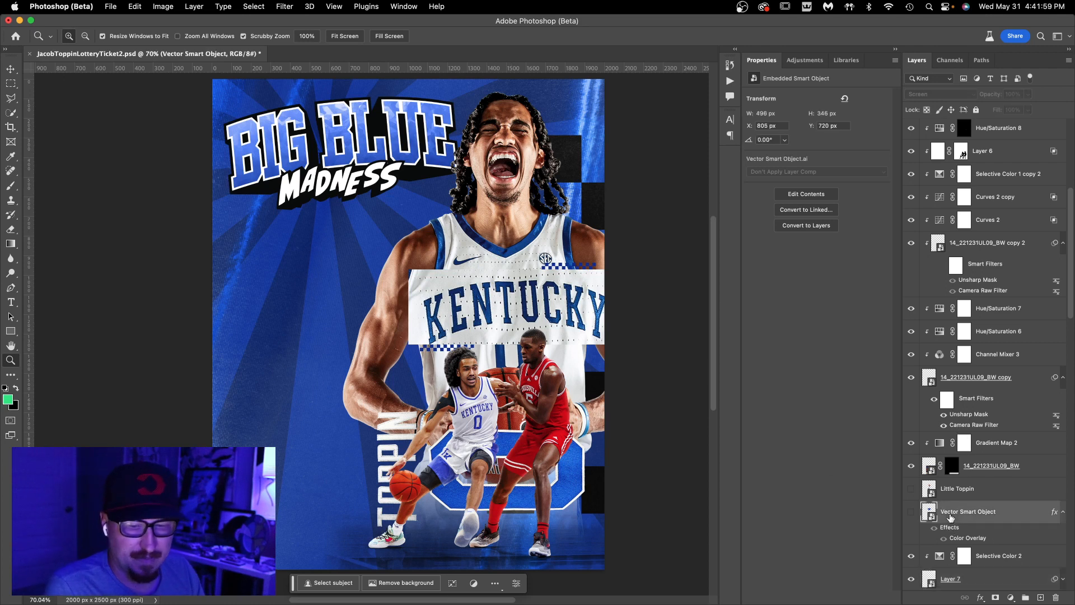
left_click(911, 512)
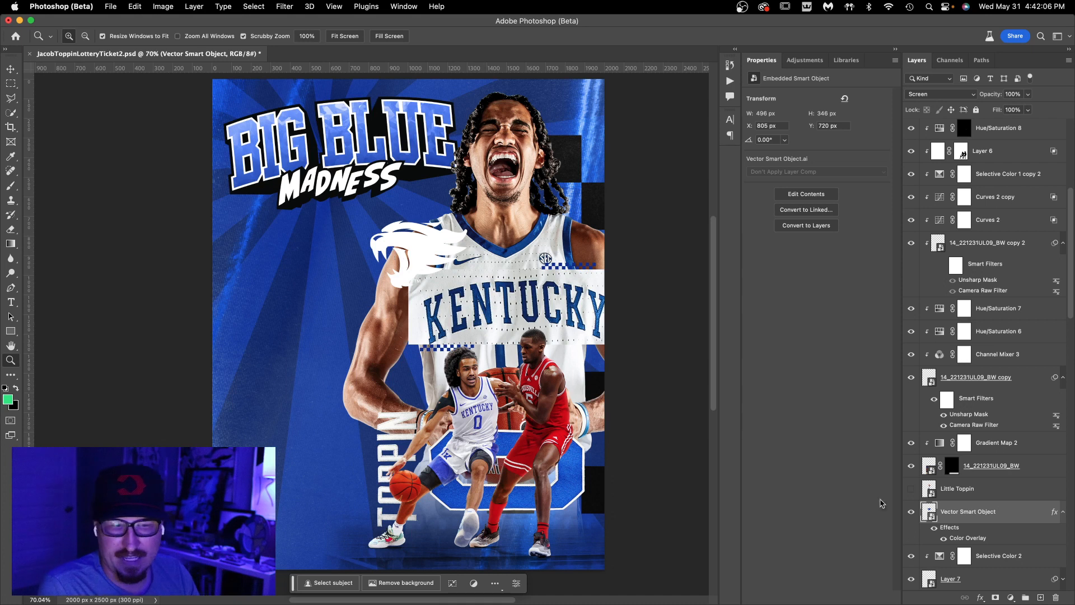
left_click(950, 496)
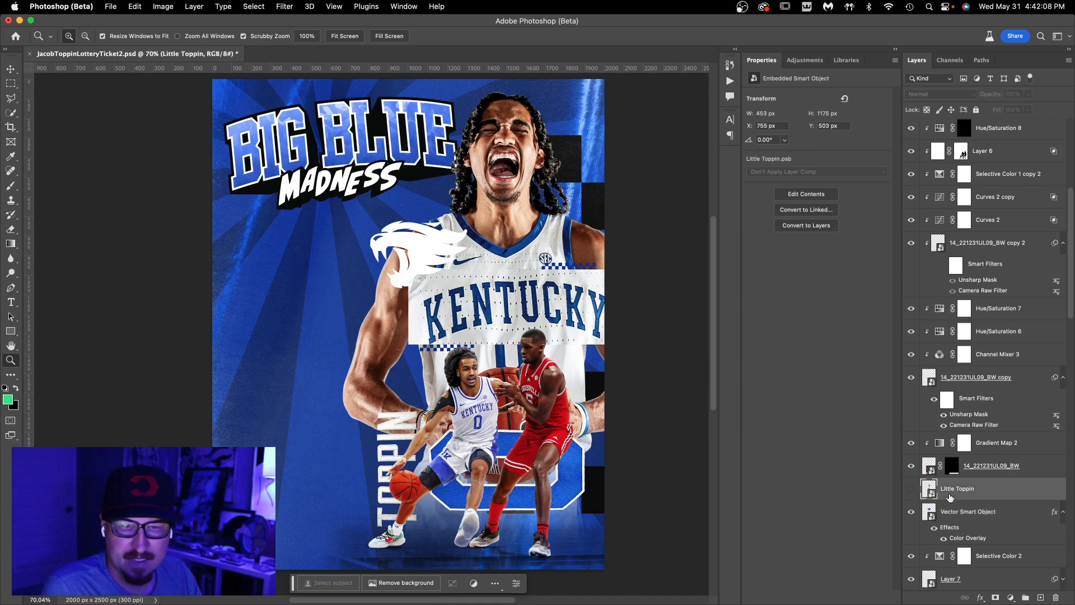
left_click(911, 489)
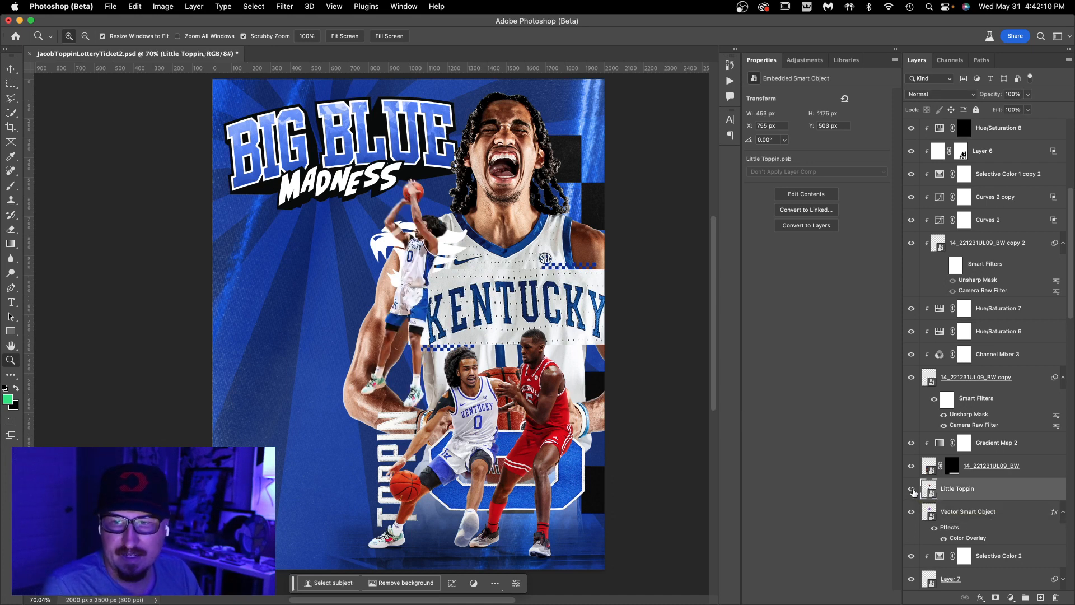
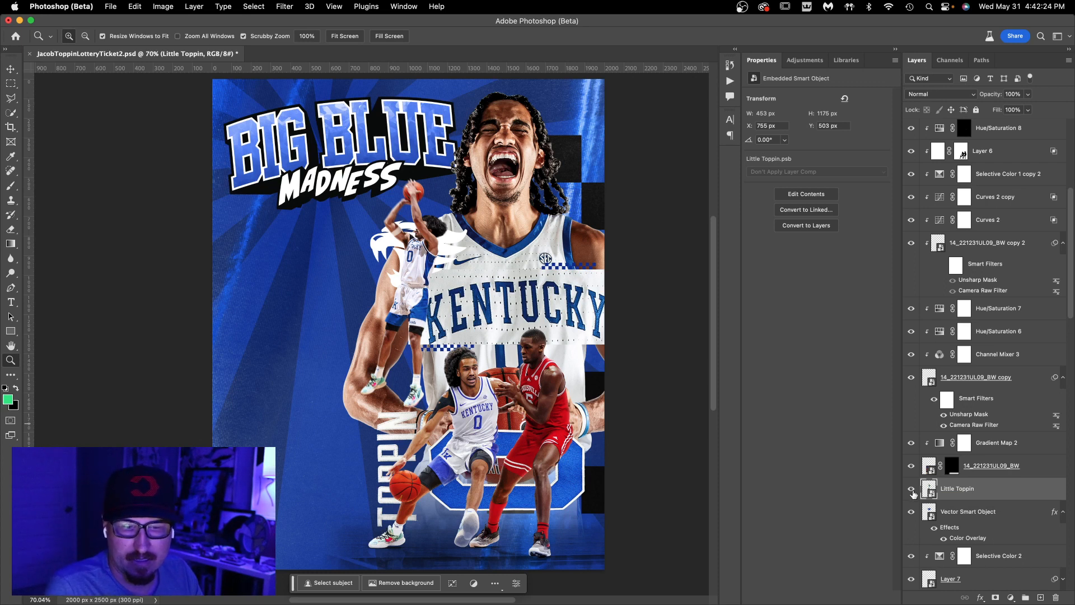
left_click(912, 491)
left_click(912, 491)
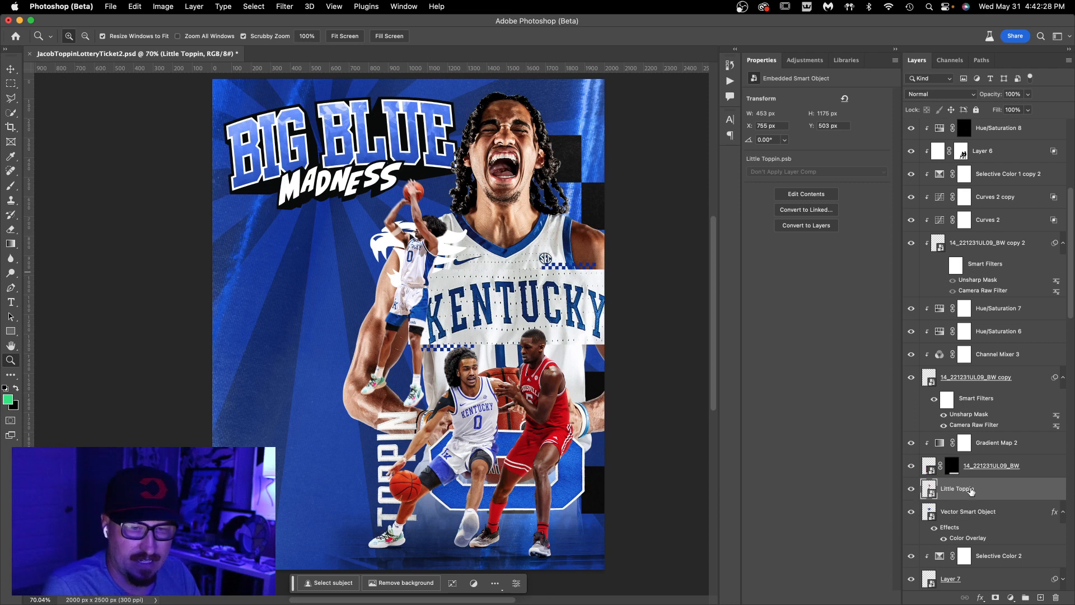
- Show the VERT TOOPIN MNUBERS group with the TOPPIN'S NUMBERS heading
scroll(972, 491, "down", 10)
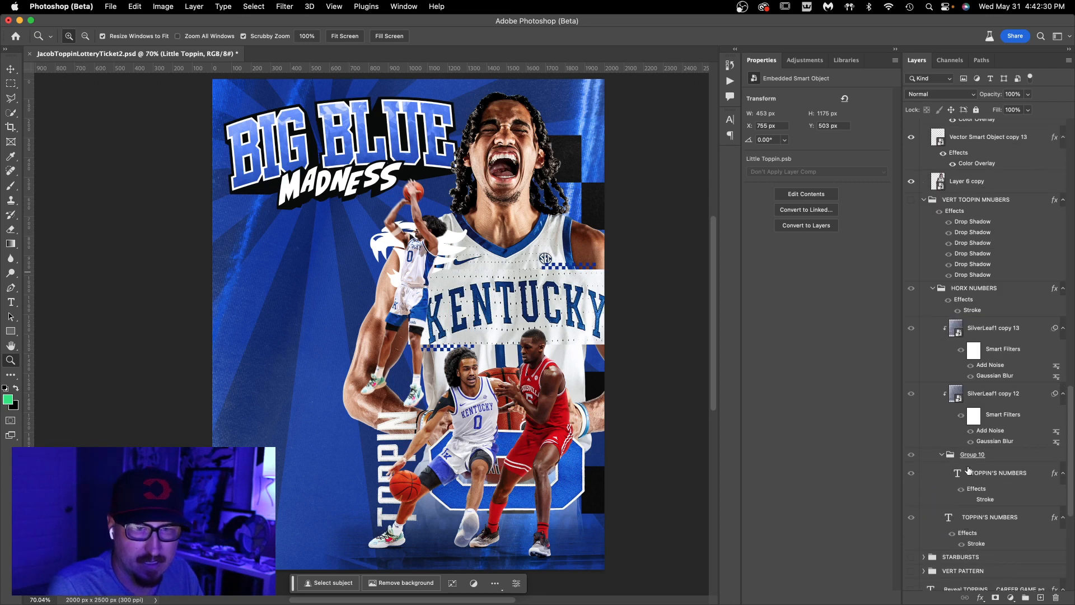
left_click(954, 202)
left_click(912, 200)
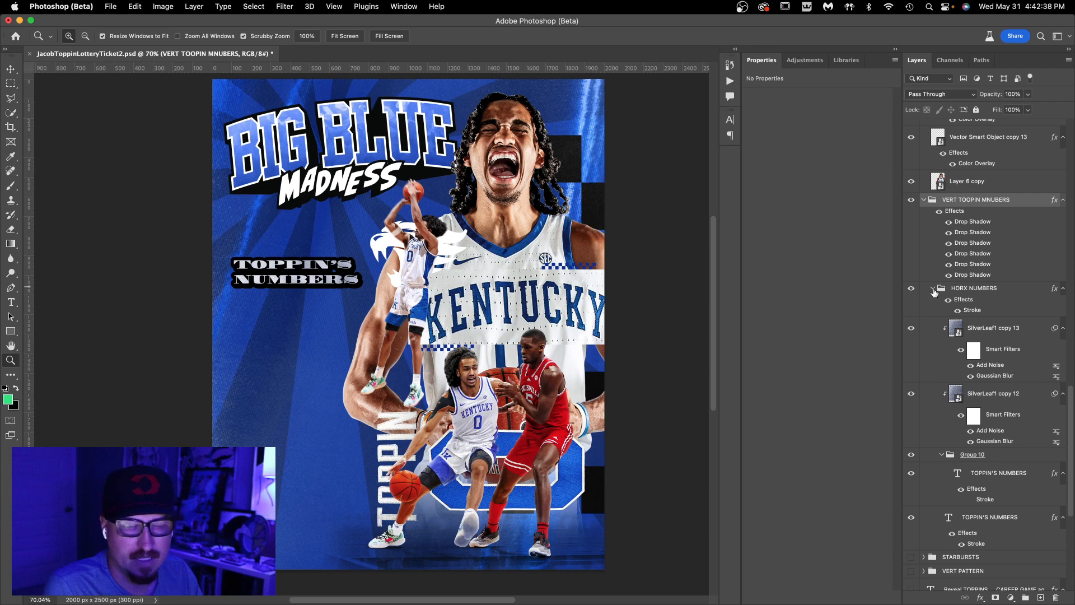
- Show the "Reveal TOPPINS NUMBERS" text layer and examine the paragraph up close above the heading
scroll(958, 312, "down", 3)
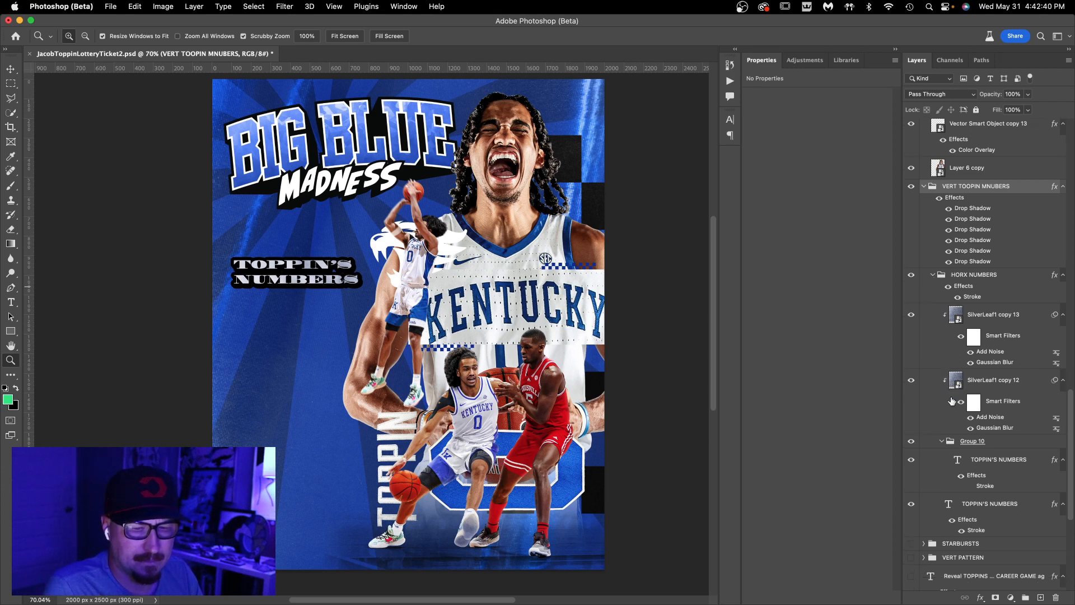
left_click(911, 509)
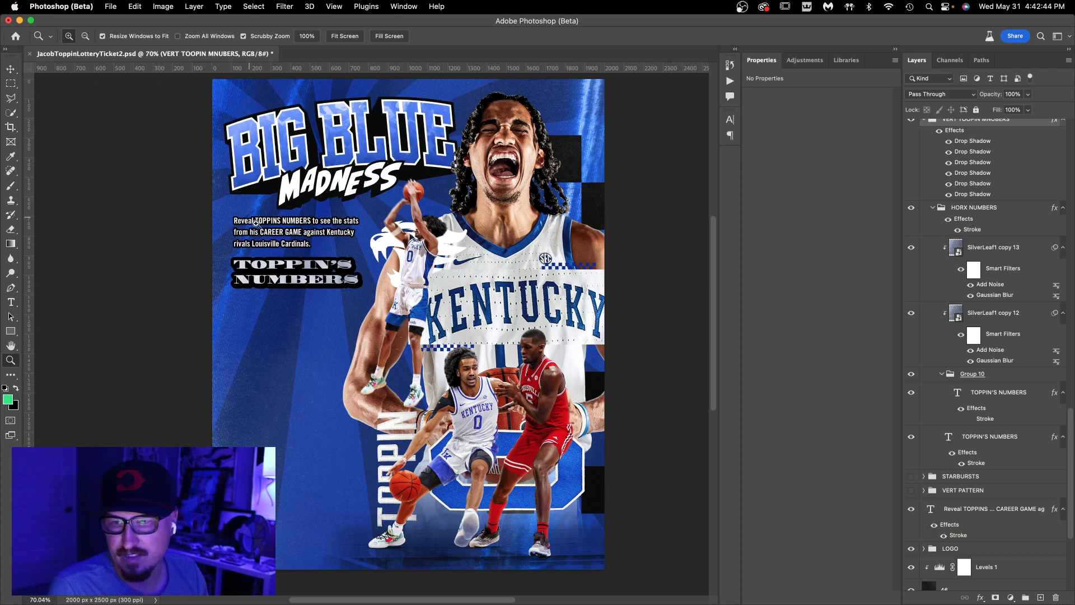
left_click_drag(275, 223, 314, 223)
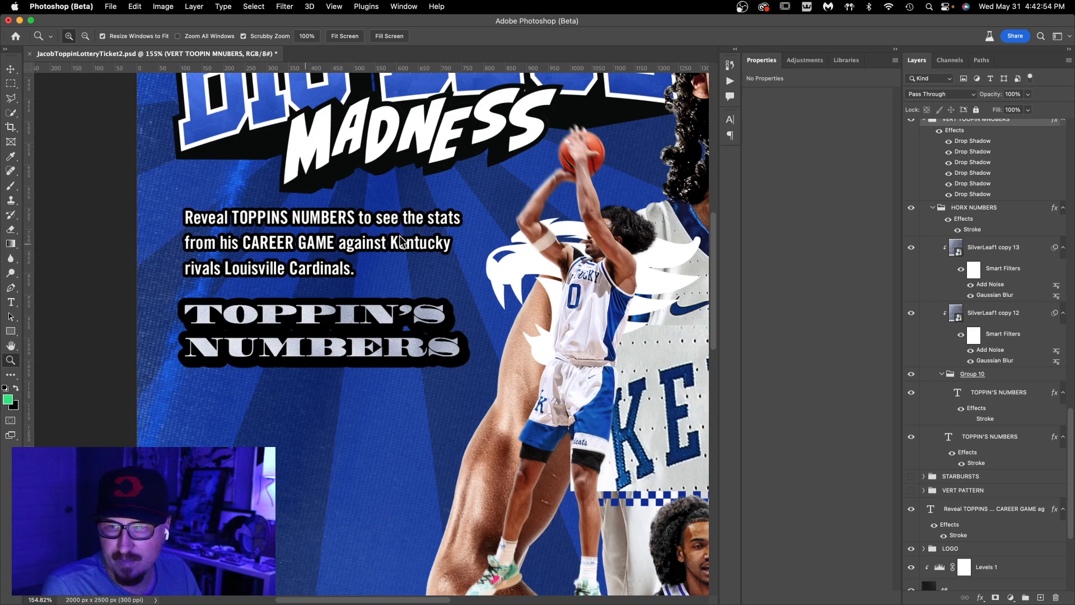
left_click(434, 276, "alt")
left_click(434, 276, "alt")
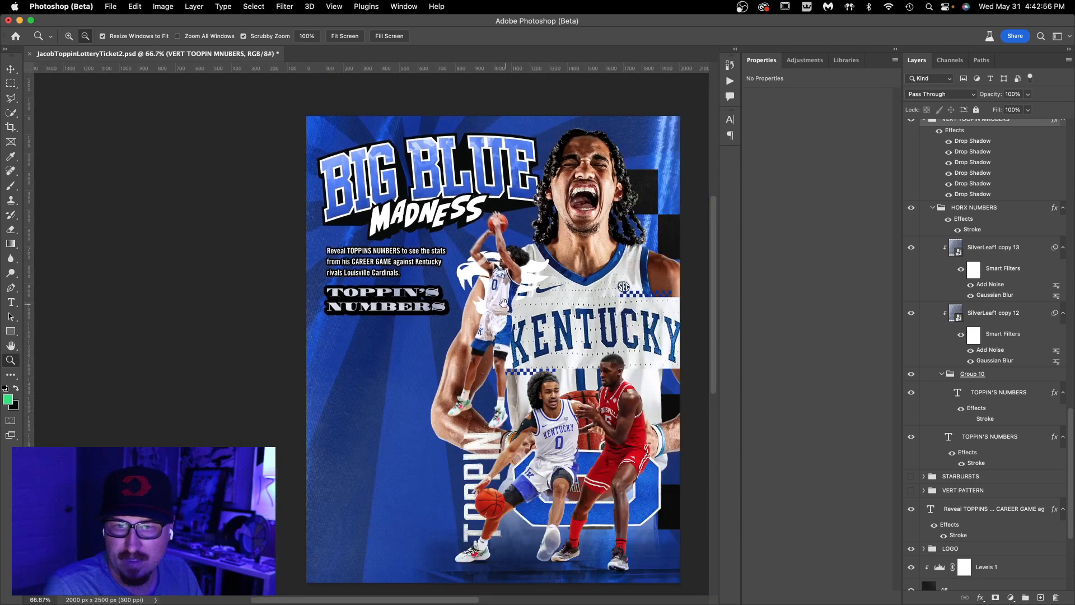
left_click_drag(496, 303, 477, 286)
- Show the VERT PATTERN group with the white checkered columns
key("v")
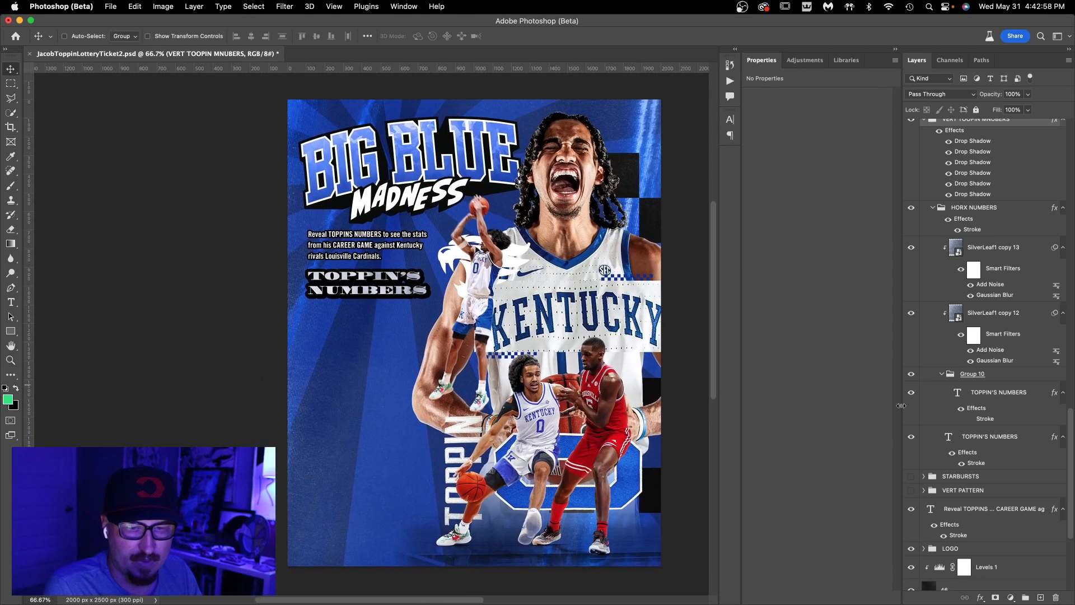
left_click(963, 490)
left_click(910, 492)
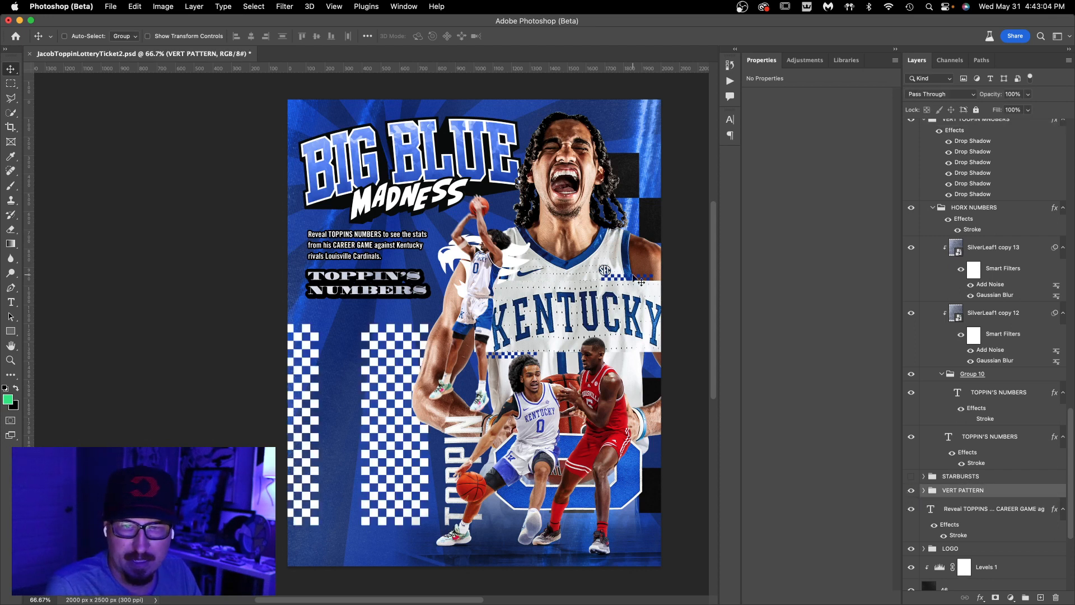
- Expand the STARBURSTS group and make it visible over the checkered columns
left_click(917, 477)
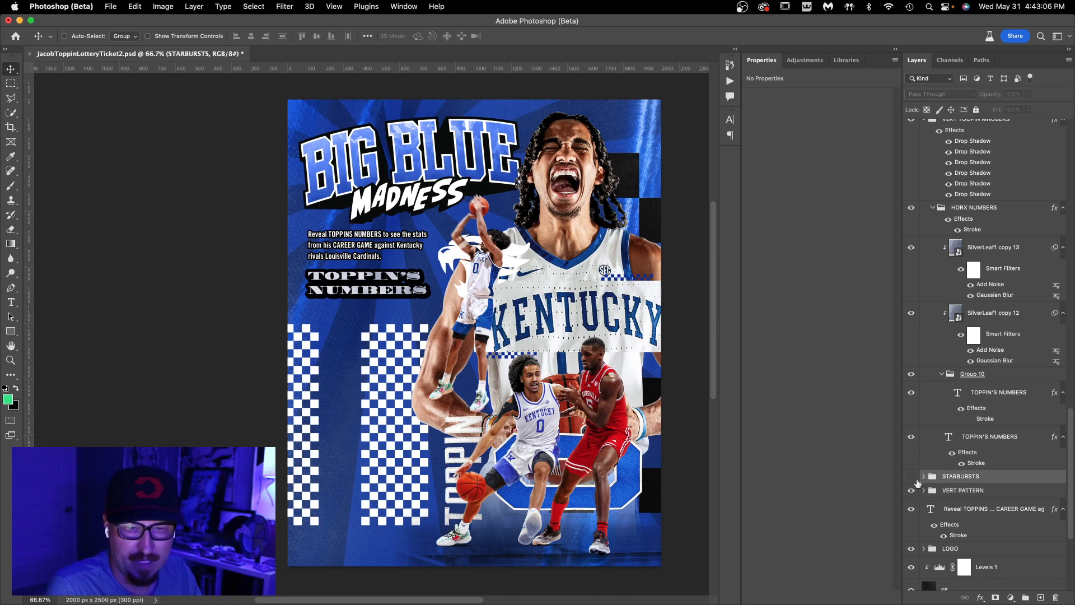
left_click(911, 477)
left_click(911, 478)
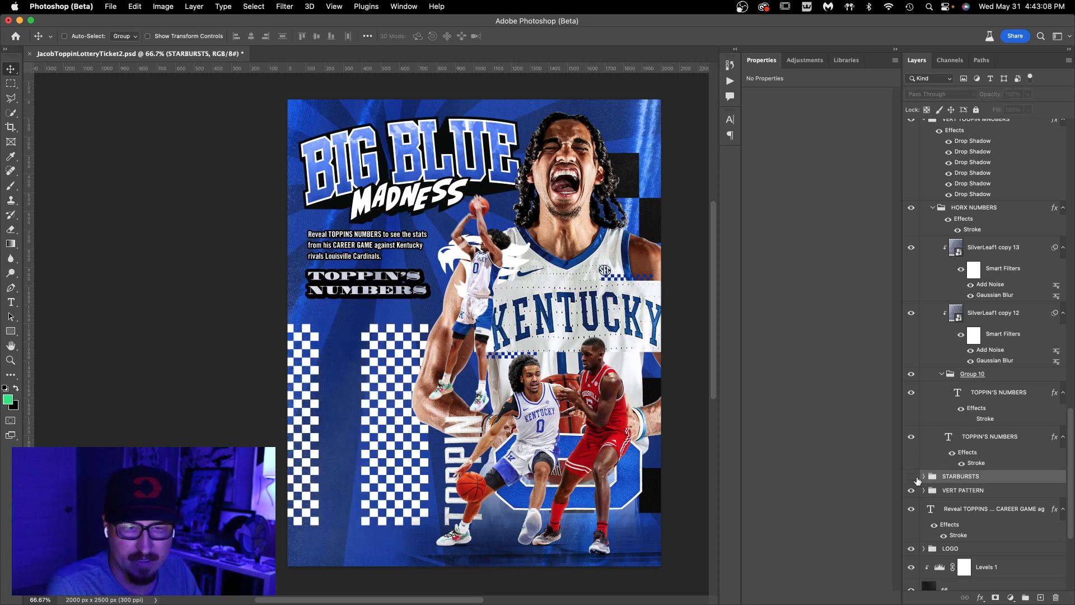
left_click(924, 477)
scroll(927, 477, "down", 1)
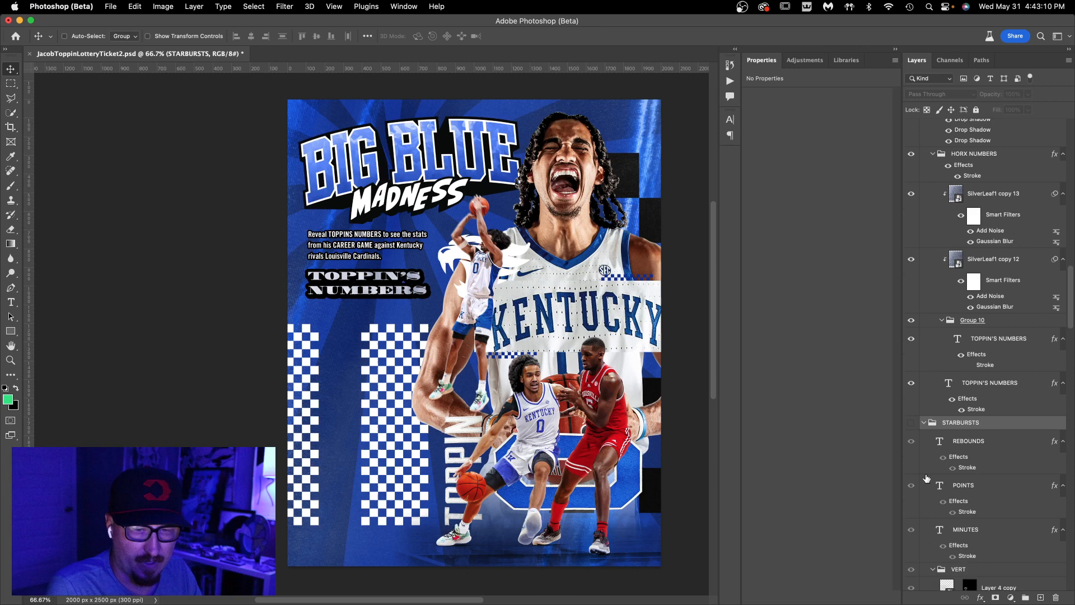
left_click(911, 423)
- Hide the Layer 4 overlays in the VERT group and the upper detail layers of the STARBURST copy 2 group
scroll(916, 493, "down", 6)
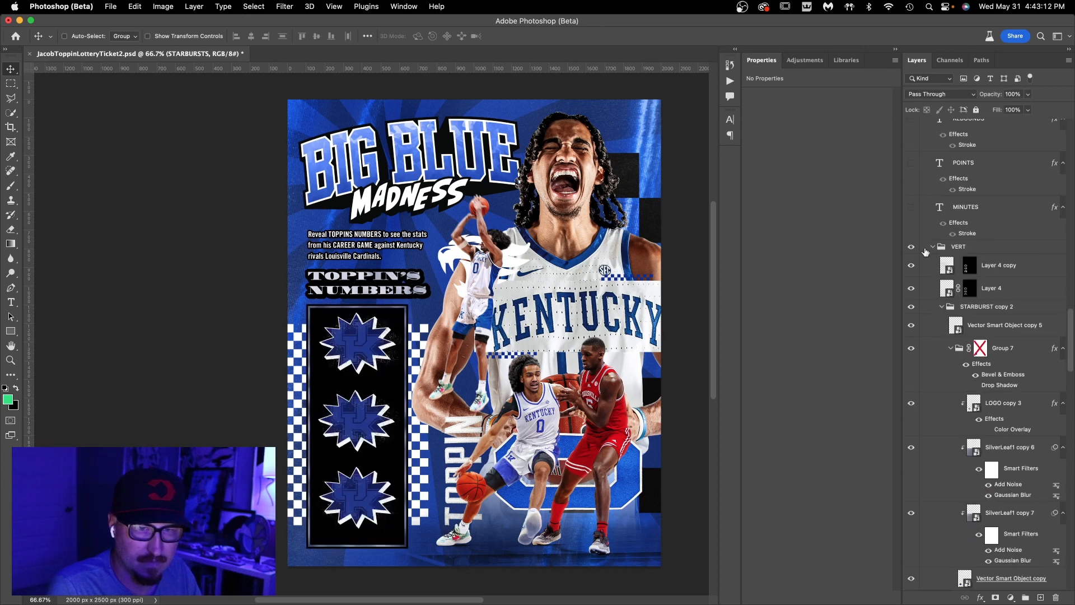
left_click_drag(912, 248, 911, 357)
scroll(911, 356, "down", 1)
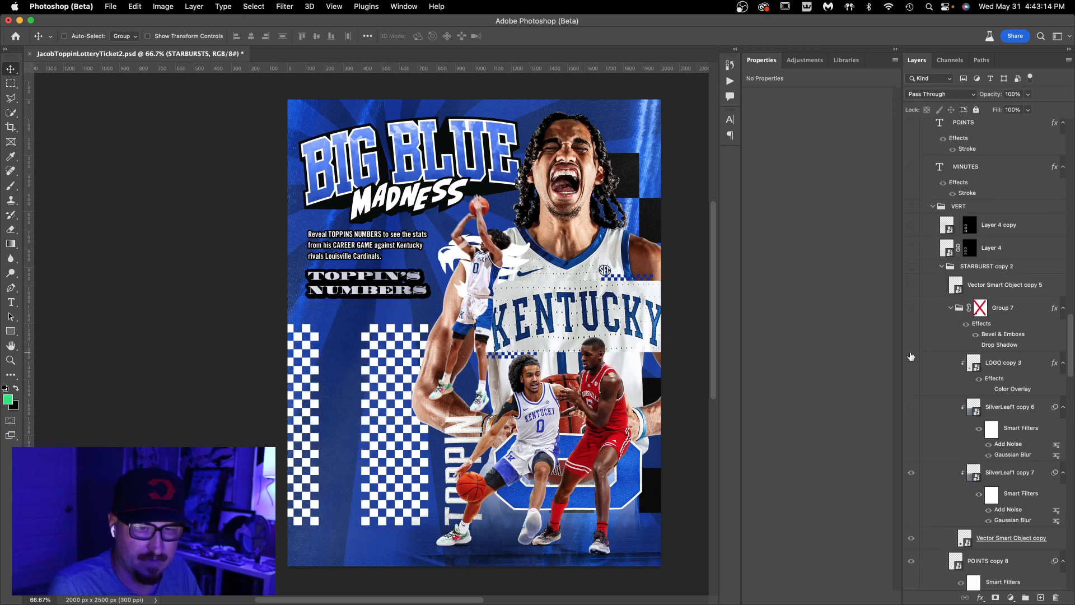
scroll(912, 357, "down", 2)
left_click(908, 410)
left_click_drag(912, 408, 914, 496)
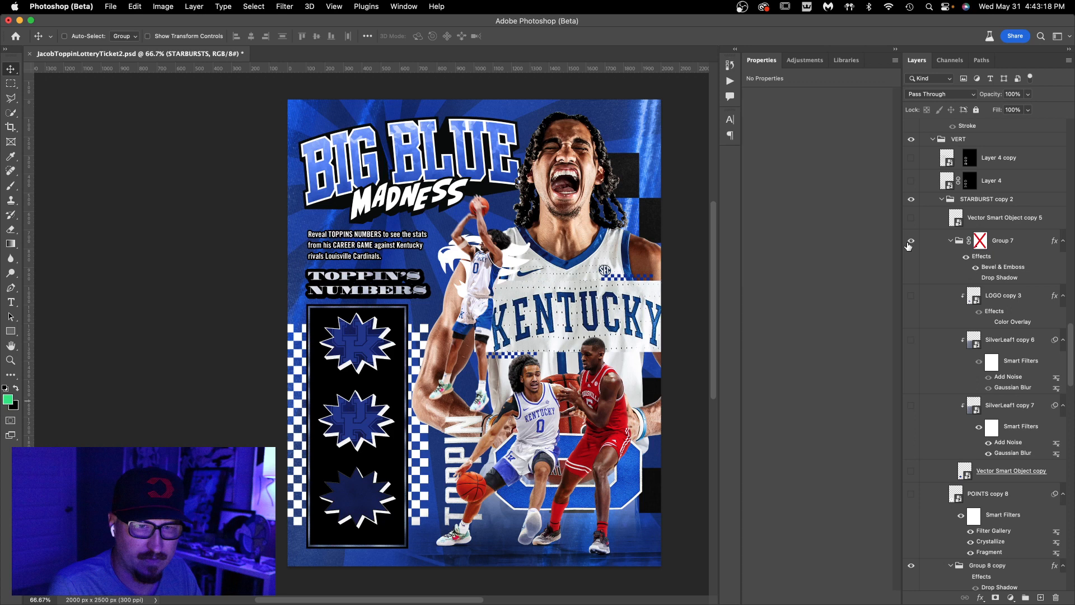
- Reduce STARBURST copy 2 to its plain white star, and hide the star with its Group 8 copy folder
left_click(908, 244)
scroll(912, 346, "down", 8)
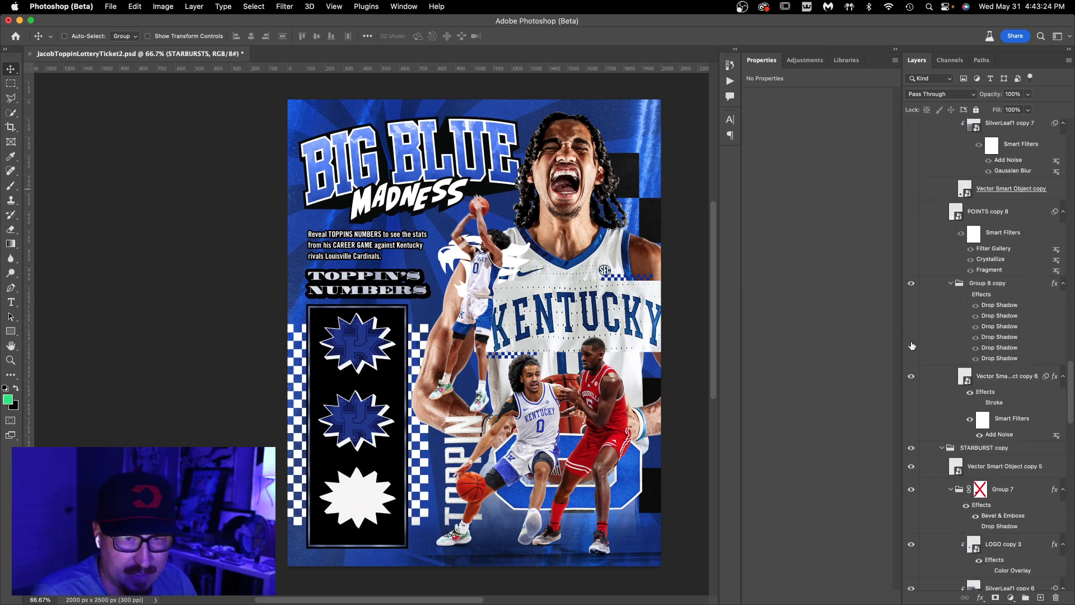
left_click_drag(914, 286, 914, 466)
scroll(910, 402, "down", 5)
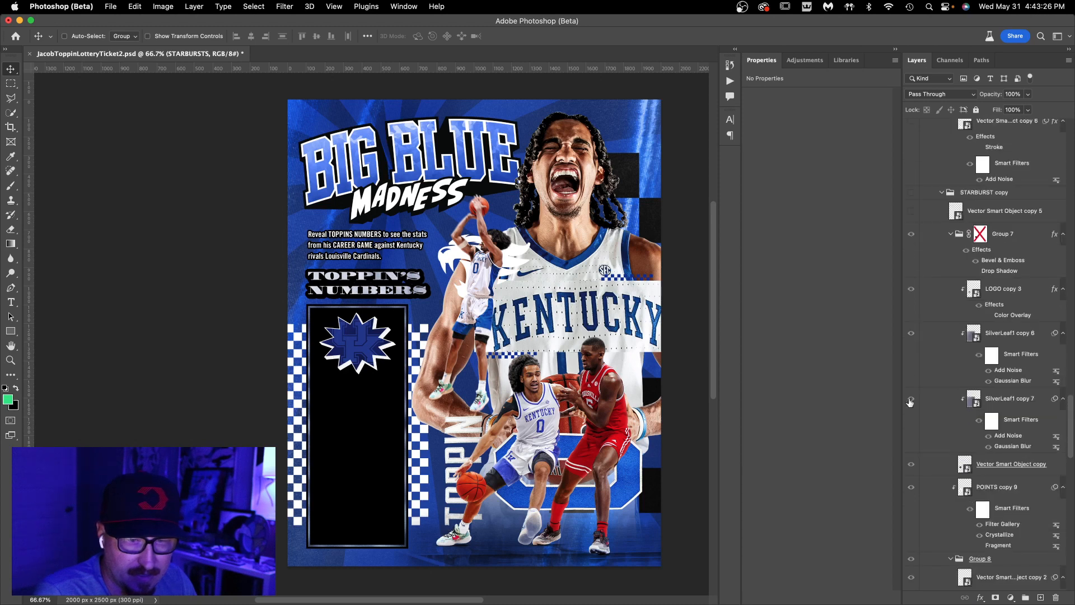
- Show the STARBURST copy group and hide its Group 7 layers and POINTS copy 9, leaving only the white middle star
left_click(911, 192)
left_click_drag(914, 233, 915, 463)
scroll(914, 454, "down", 2)
left_click(911, 421)
scroll(911, 421, "down", 3)
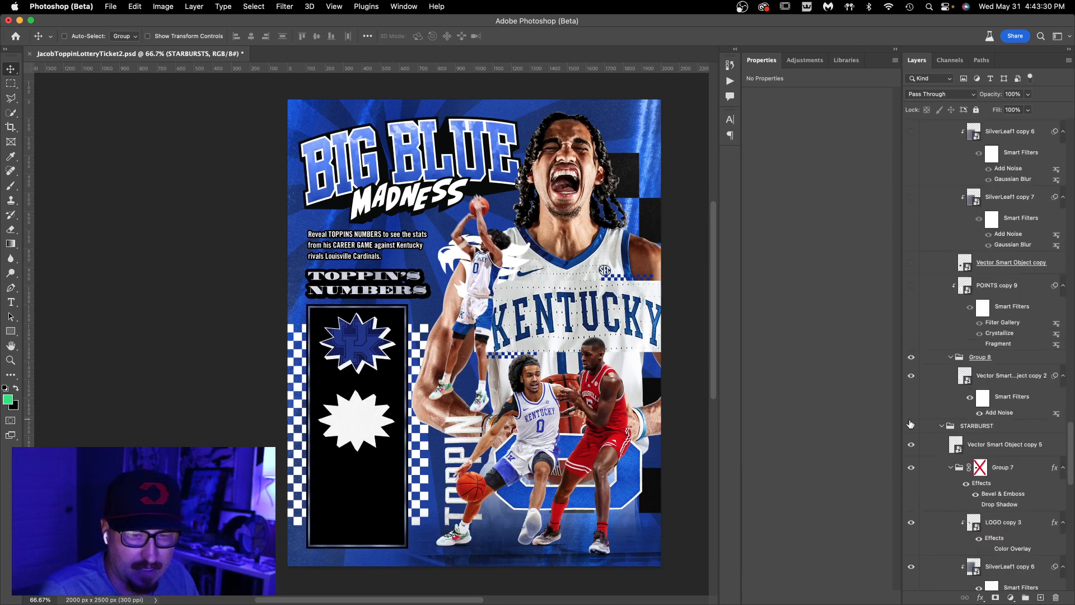
- Hide the middle star, then strip the STARBURST group's logo, silver leaf, vector and number layers down to the plain white star
left_click_drag(913, 377, 913, 567)
left_click(910, 427)
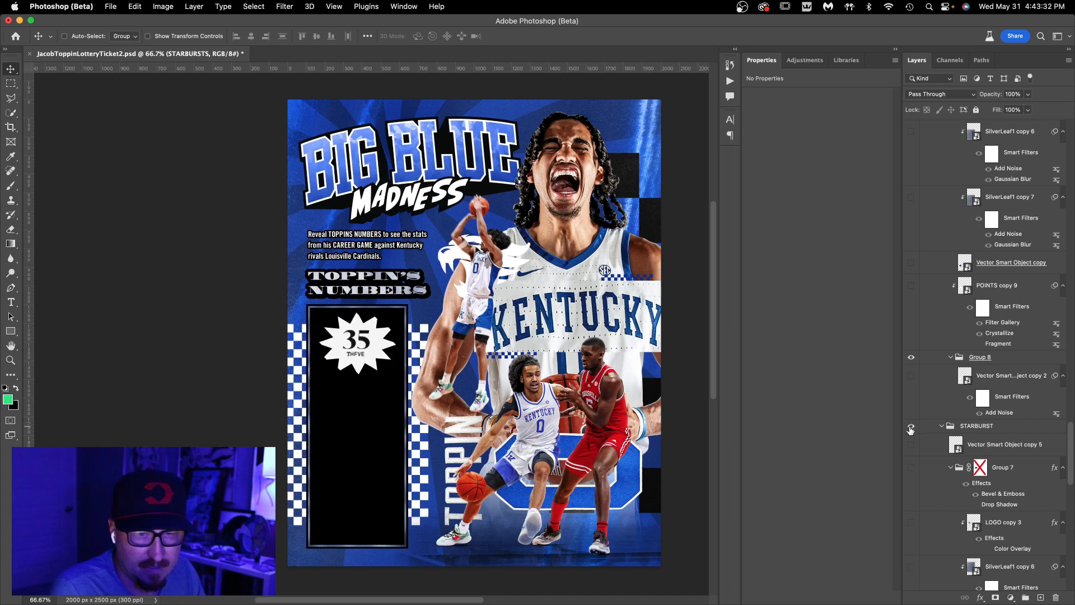
scroll(910, 427, "down", 2)
scroll(911, 427, "down", 1)
left_click(912, 509)
scroll(922, 498, "down", 2)
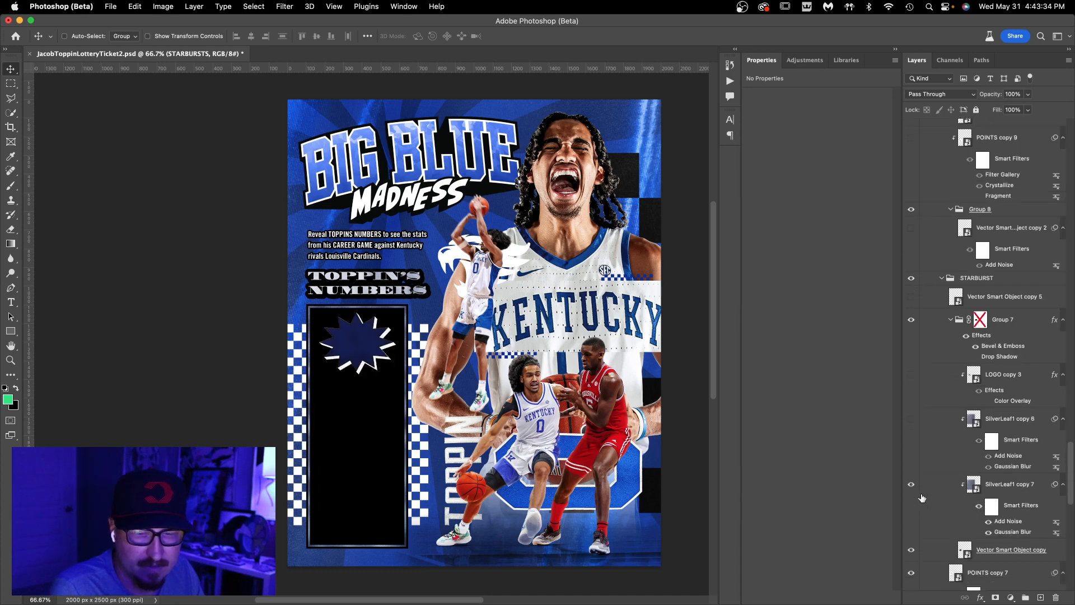
left_click(911, 457)
left_click(911, 523)
left_click(911, 548)
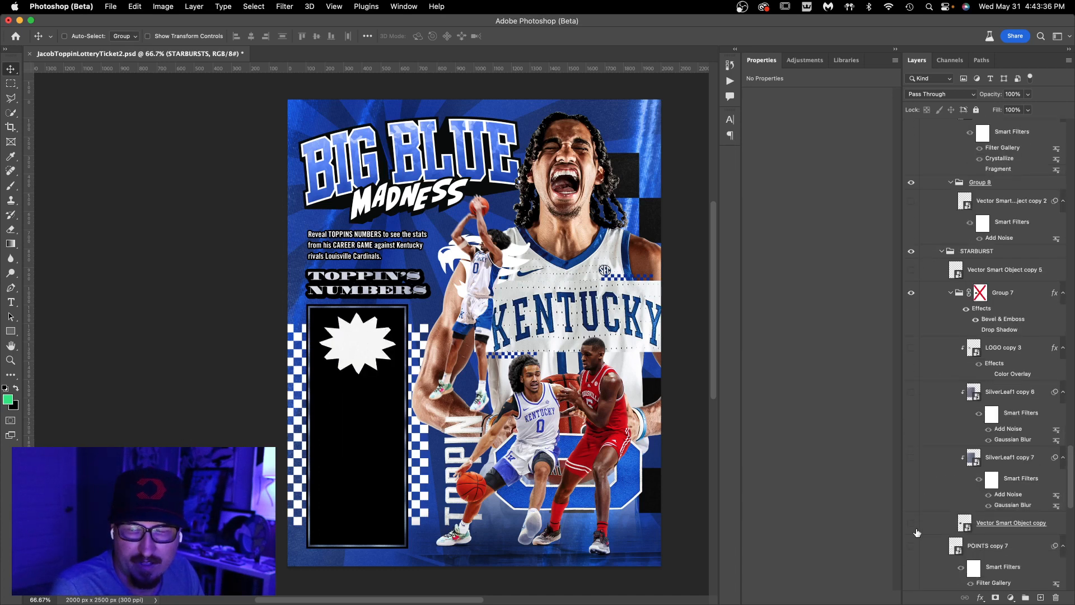
- Hide the last white star, both SilverLeaf1 textures and the black Rectangle 2 copy layers of the vertical frame
scroll(915, 530, "down", 5)
scroll(918, 504, "down", 2)
left_click(912, 342)
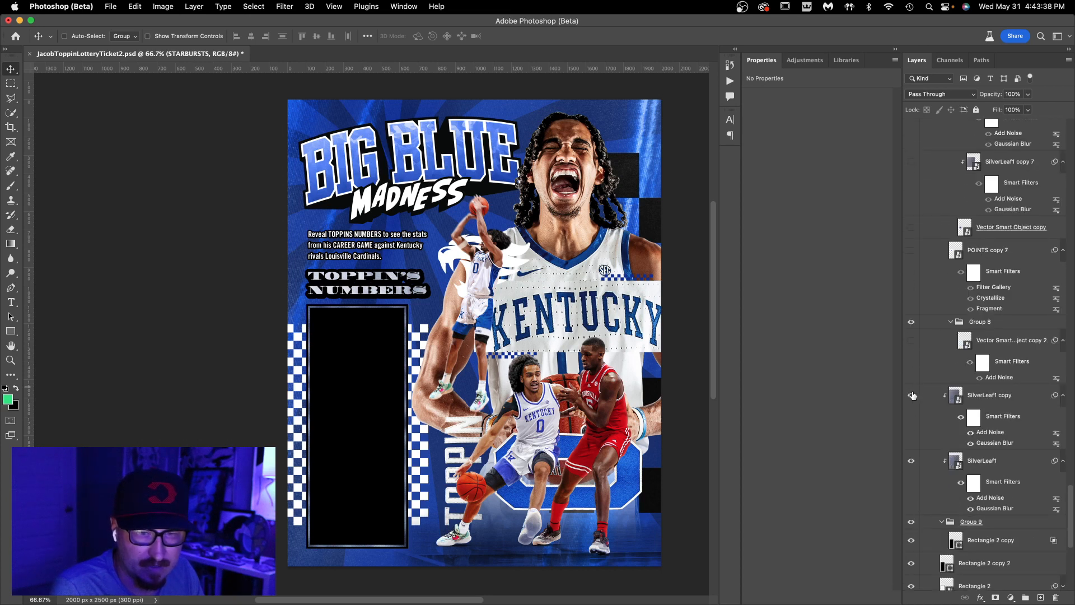
left_click(910, 463)
scroll(911, 463, "down", 6)
left_click_drag(911, 461, 912, 509)
left_click(912, 511)
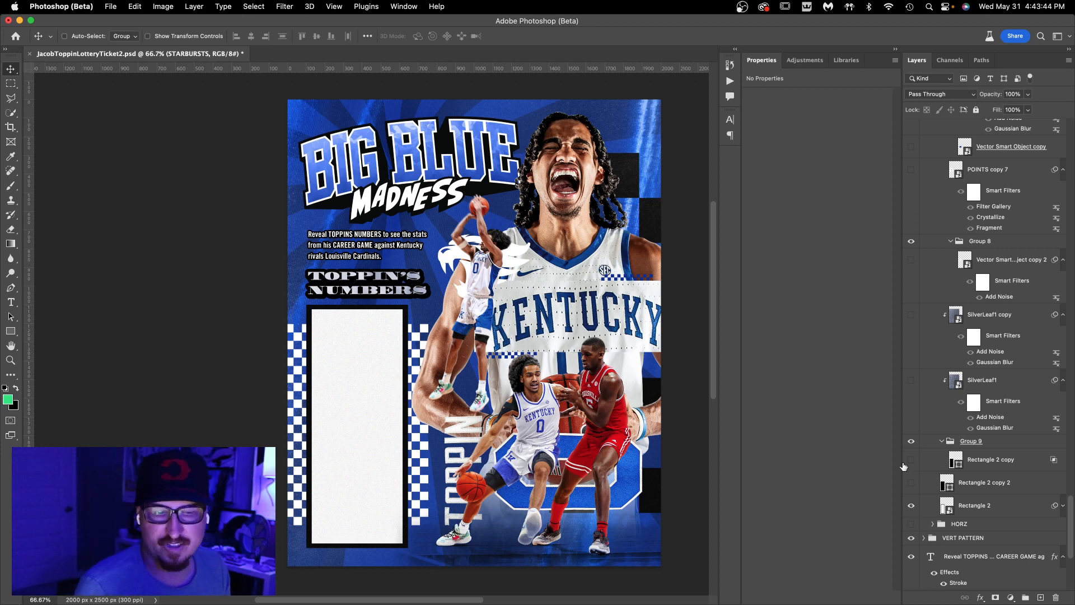
- Show Rectangle 2 copy 2 and the stroked Rectangle 2 copy in Group 9, and select the latter to view its shape properties
left_click(911, 482)
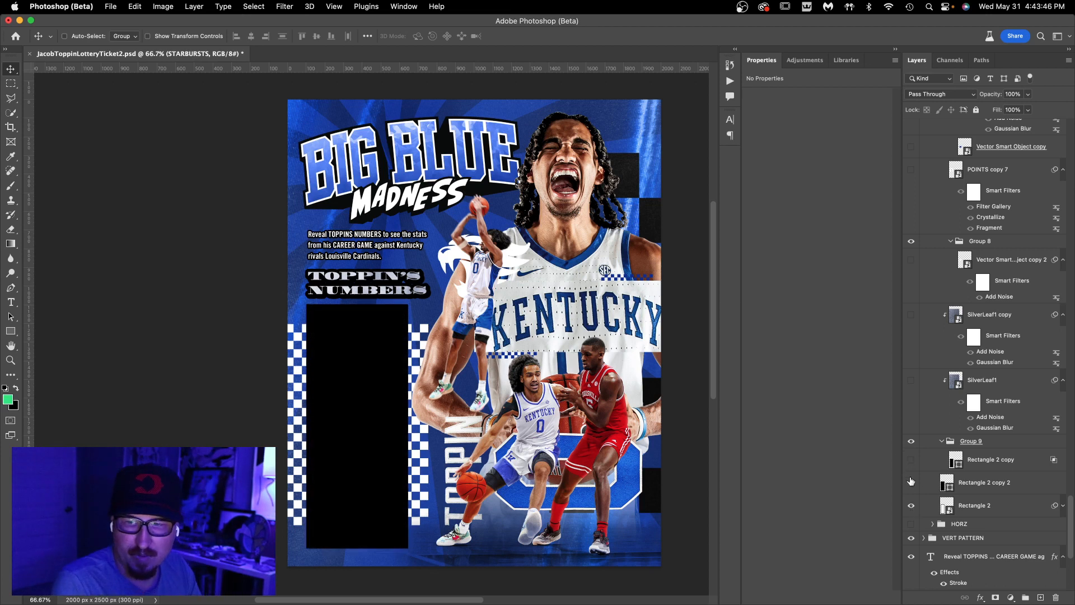
left_click(911, 461)
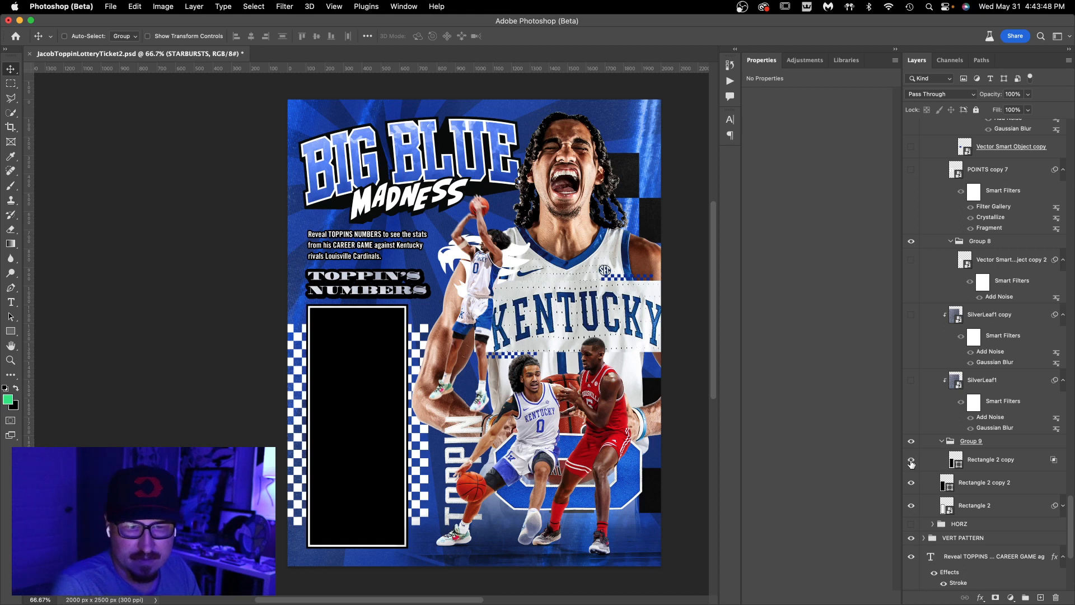
left_click(998, 468)
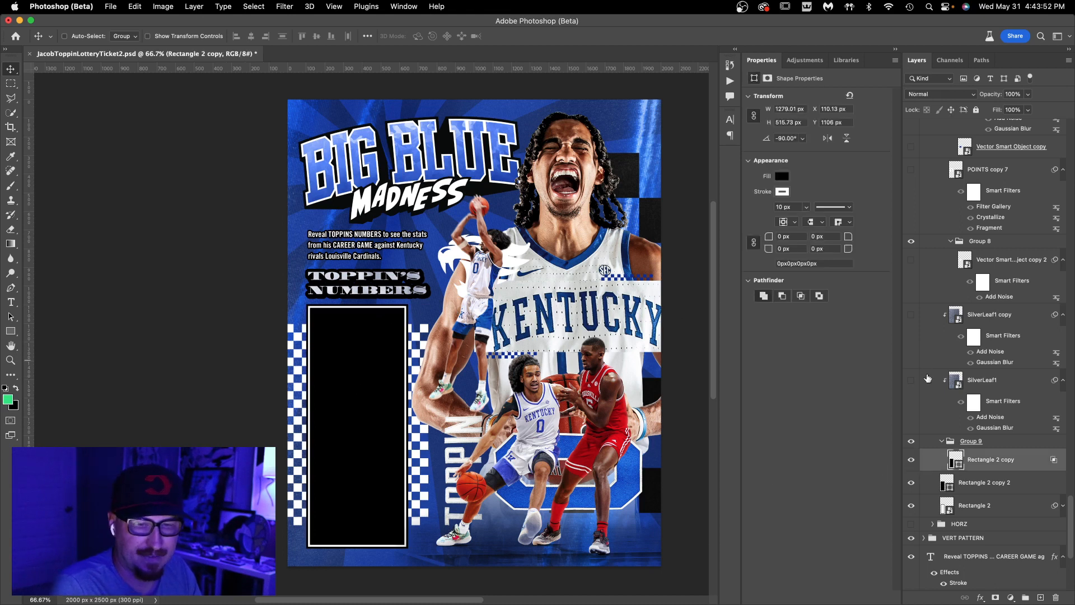
- Show the clipped SilverLeaf1 and SilverLeaf1 copy textures on the frame, and select the copy to check its blending mode
left_click(911, 380)
left_click(911, 315)
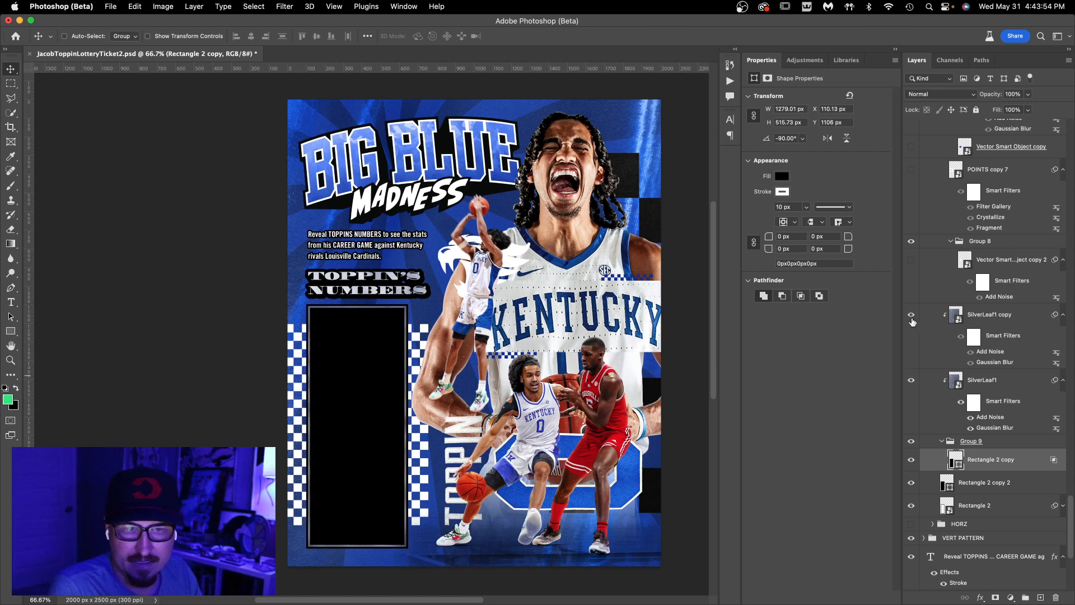
left_click(990, 317)
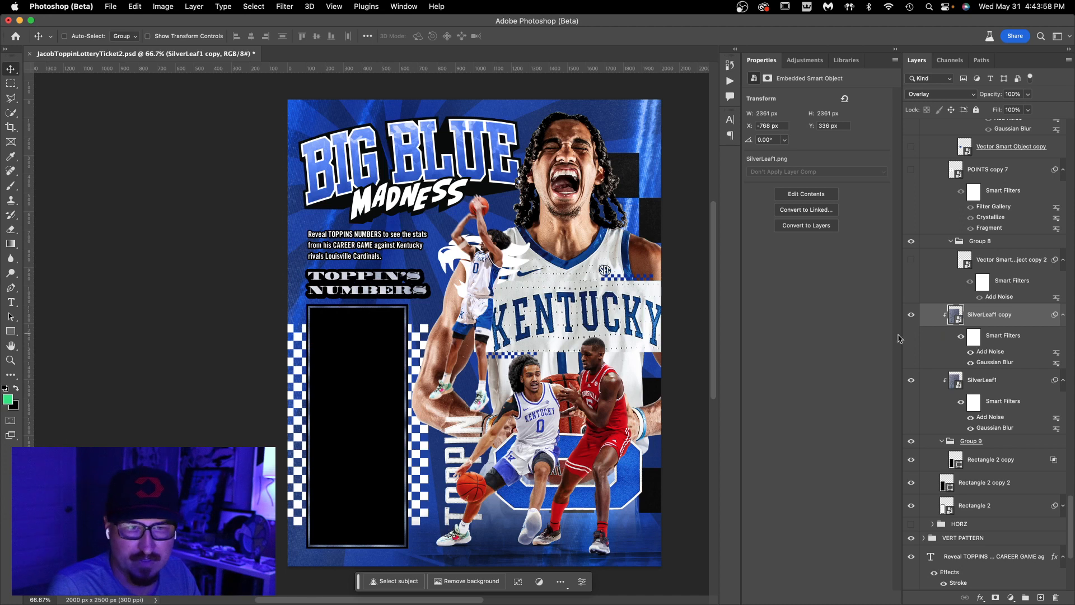
- Show Vector Smart Object copy 2 in Group 8 and open its contents in Illustrator
left_click(998, 270)
left_click(911, 262)
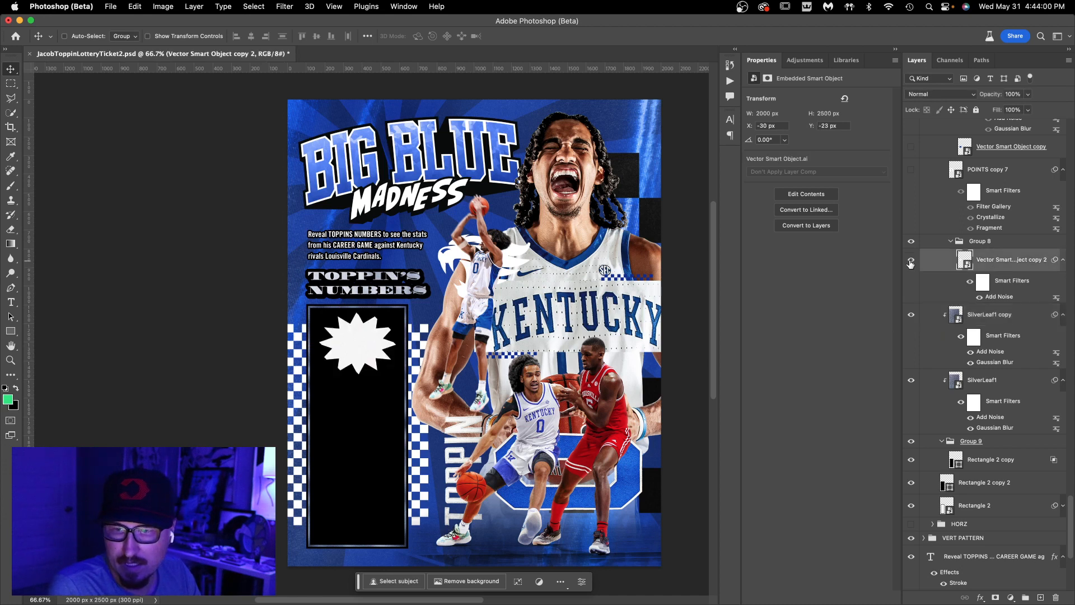
double_click(965, 260)
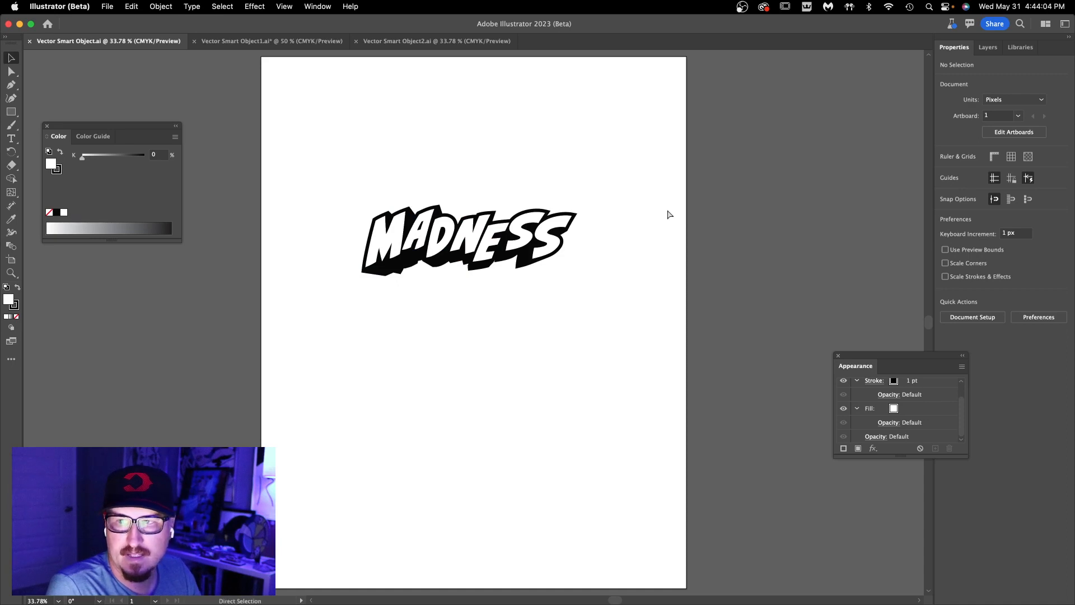
- Close the open Illustrator documents, switch back to Photoshop and reopen the starburst smart object for editing
key("super+w")
key("super+w")
key("super+w")
key("super+d")
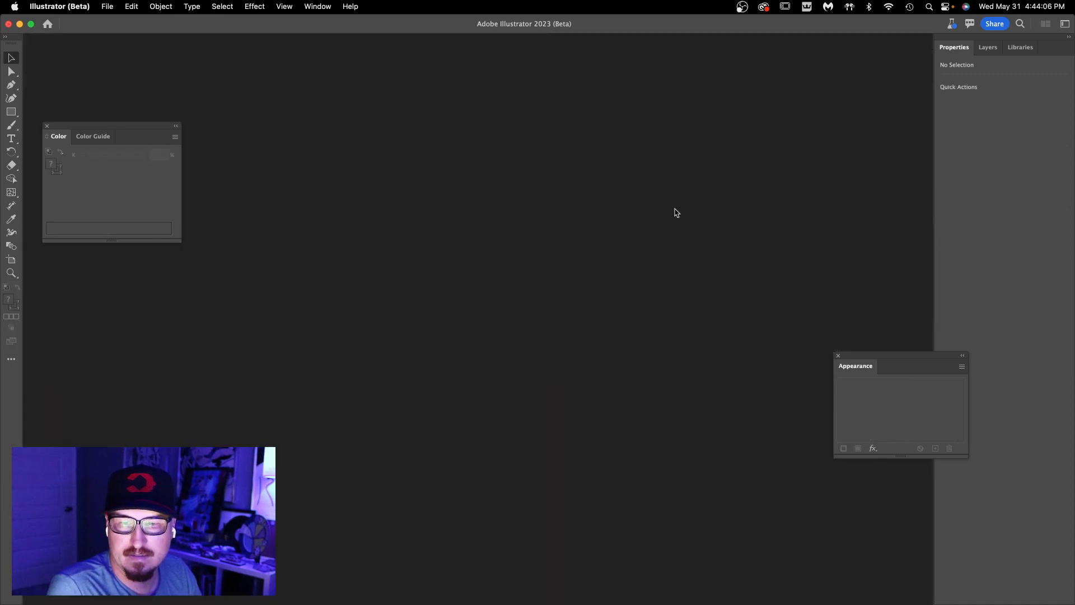
key("super+Tab")
double_click(964, 260)
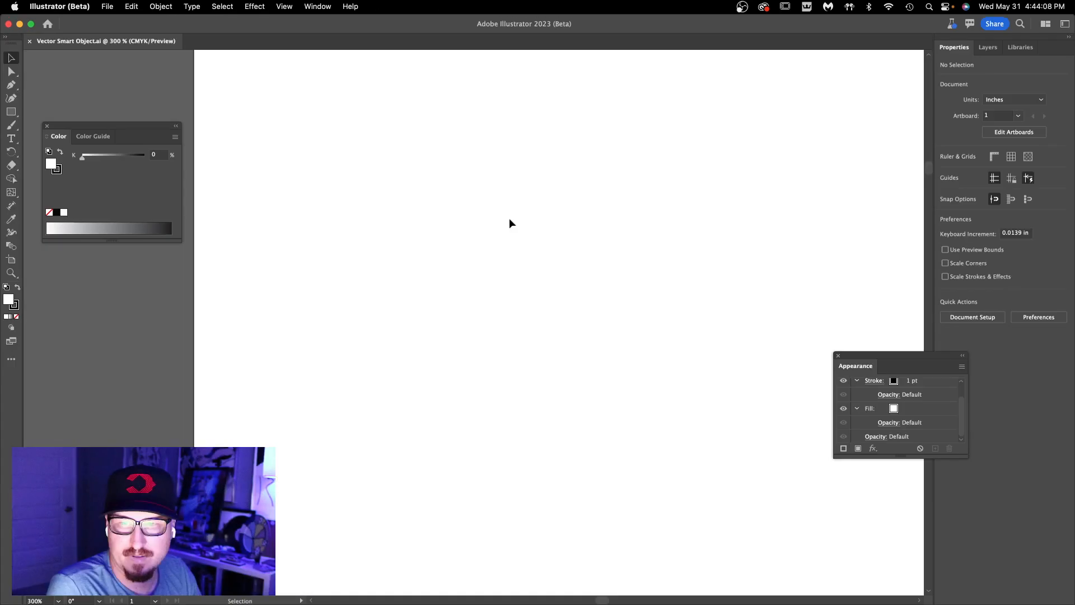
- Select the whole starburst blend and give it a black fill with a white stroke
left_click_drag(543, 245, 471, 329)
scroll(381, 259, "down", 2)
left_click(6, 288)
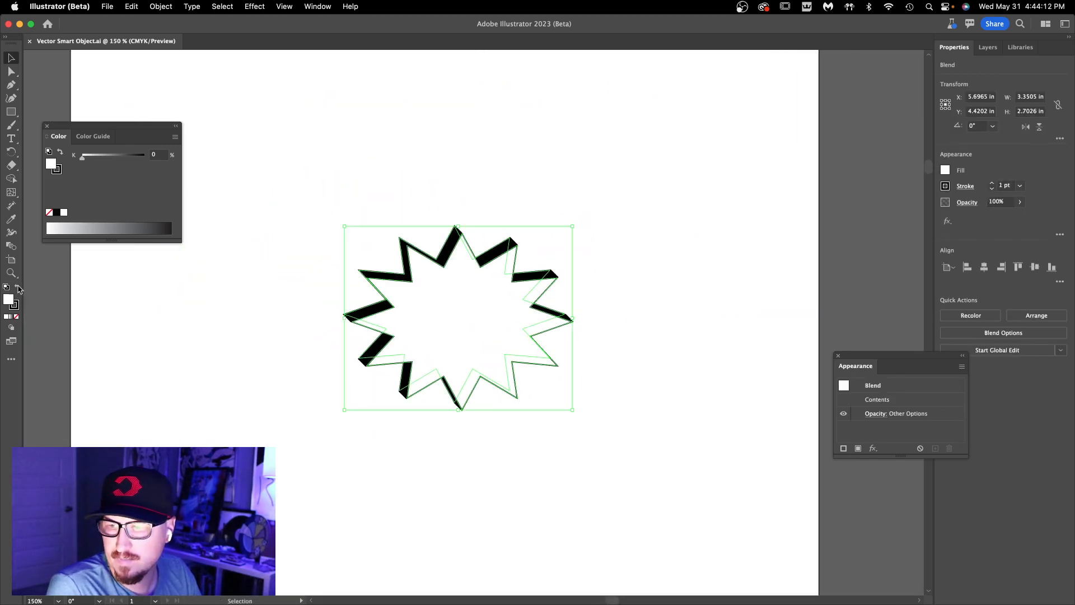
left_click(17, 286)
left_click(213, 336)
- Switch to Photoshop to examine the white starburst up close on the poster, and return to Illustrator
key("super+Tab")
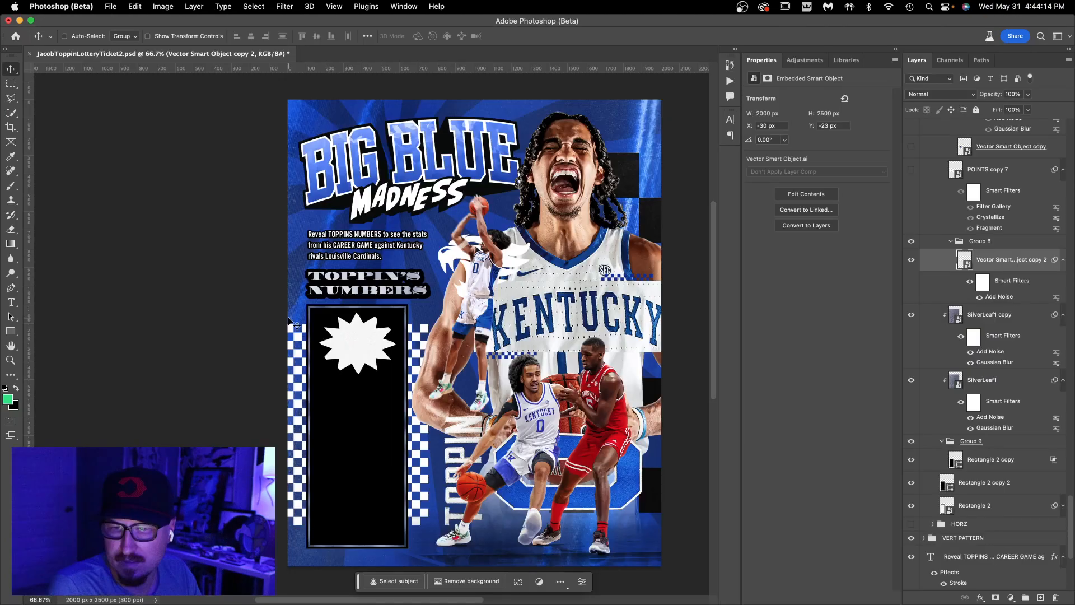
key("z")
left_click_drag(372, 339, 397, 355)
key("super+Tab")
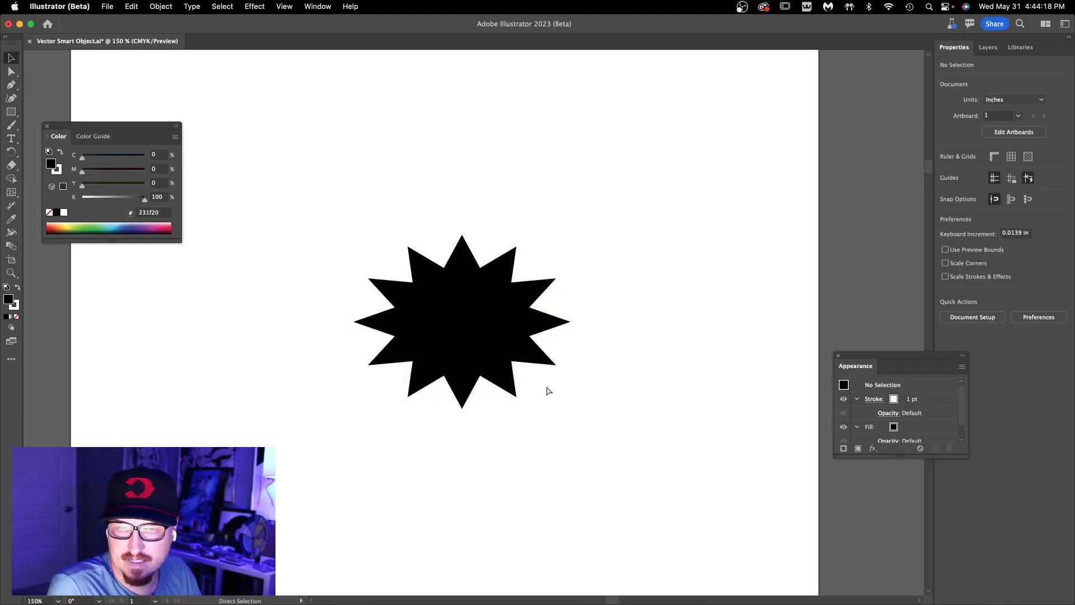
- Remove the stroke from the black starburst blend
left_click(481, 363)
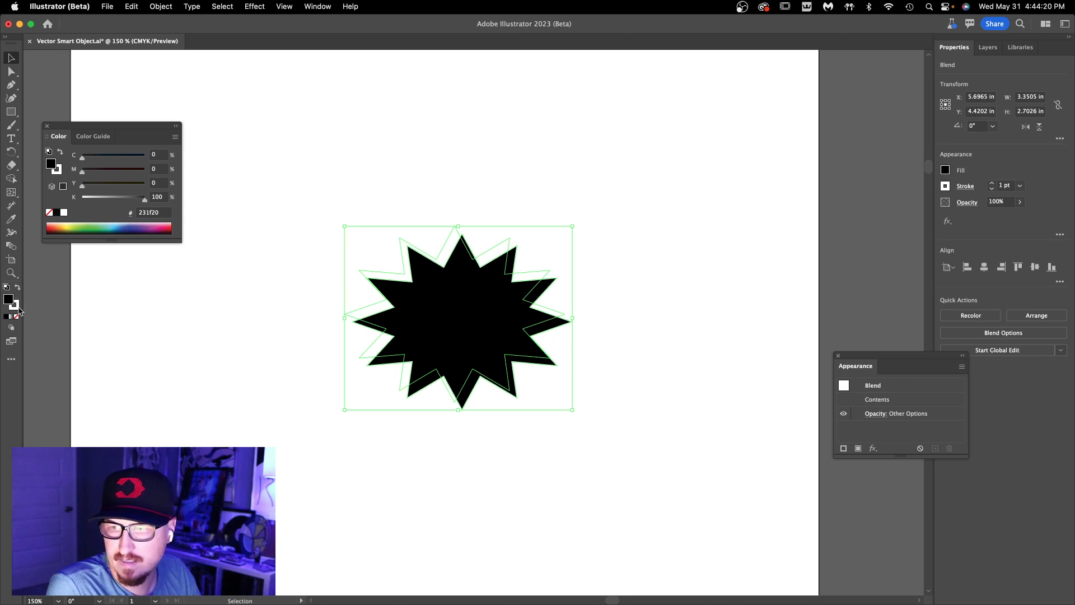
left_click(14, 308)
left_click(16, 317)
left_click(206, 355)
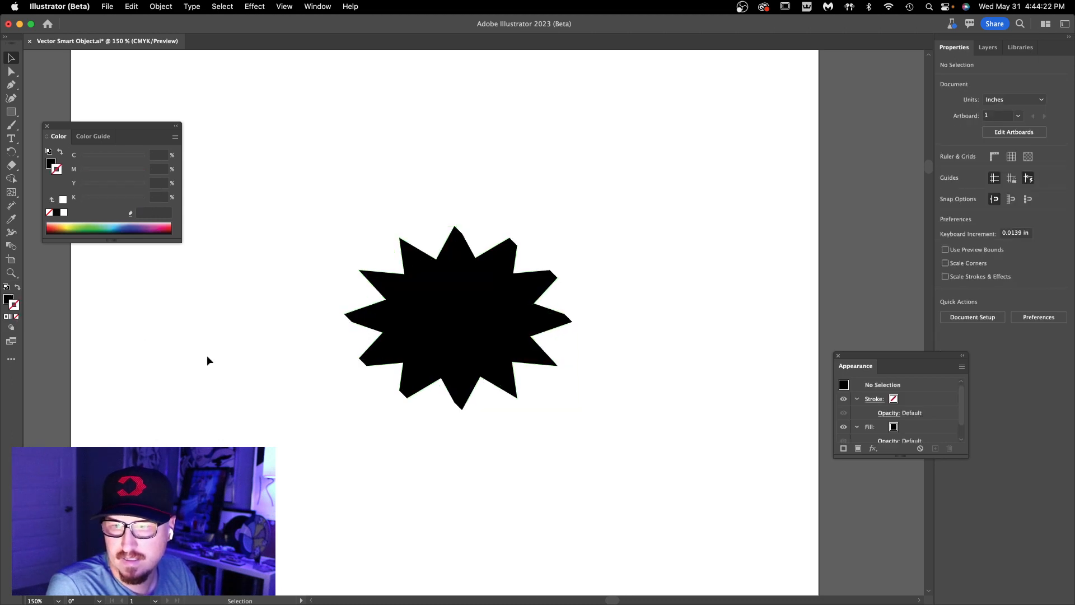
- Isolate the starburst blend and move its front star well away diagonally to stretch out the blend
left_click(492, 364)
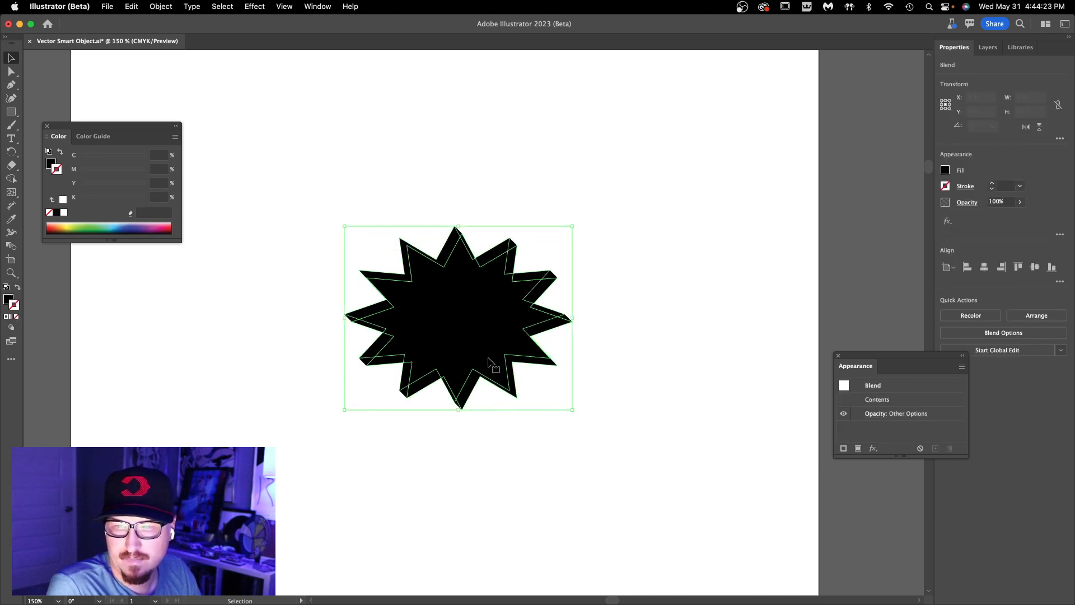
double_click(473, 327)
left_click(471, 318)
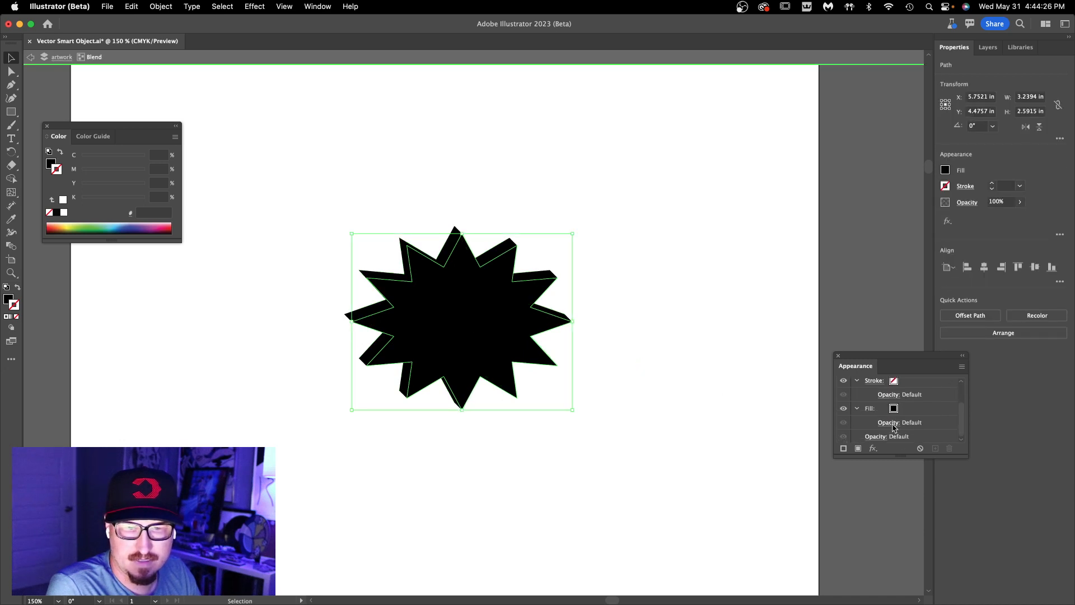
left_click_drag(543, 343, 655, 437)
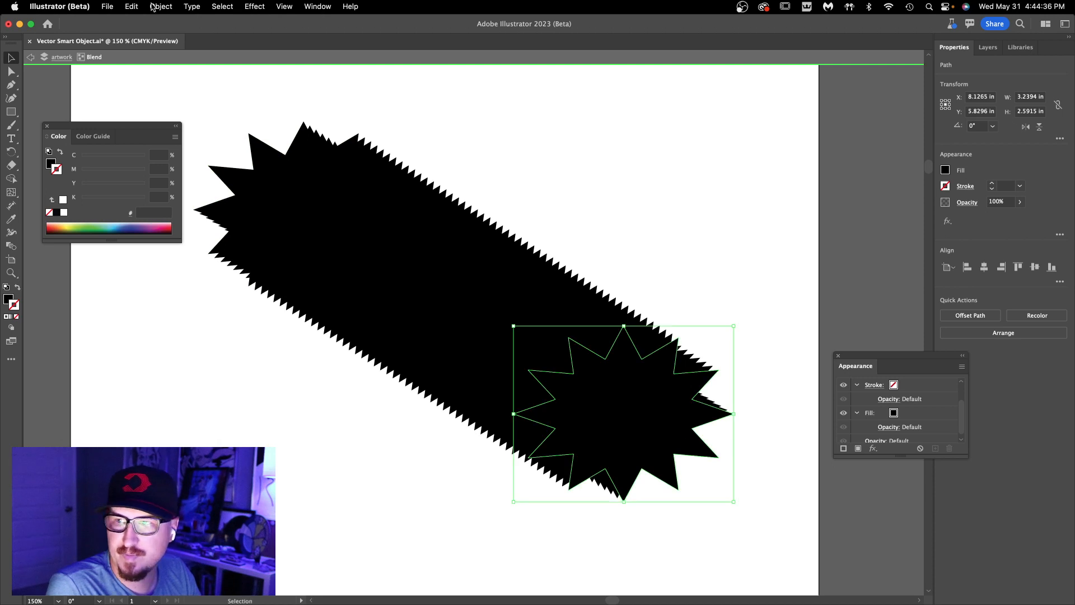
- Open the Blend Options for the starburst and accept Specified Steps spacing with 50 steps
left_click(161, 6)
mouse_move(224, 362)
left_click(331, 390)
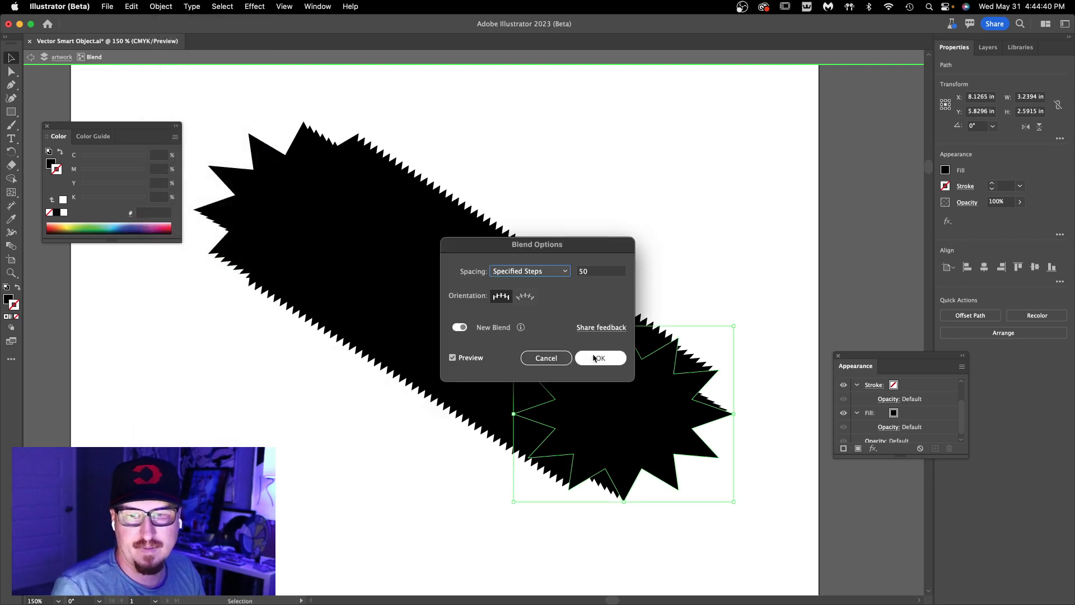
left_click(595, 358)
- Move the front star back close to the rear star to shorten the blend, and switch to Photoshop
left_click_drag(638, 420, 327, 233)
left_click(453, 267)
key("super+Tab")
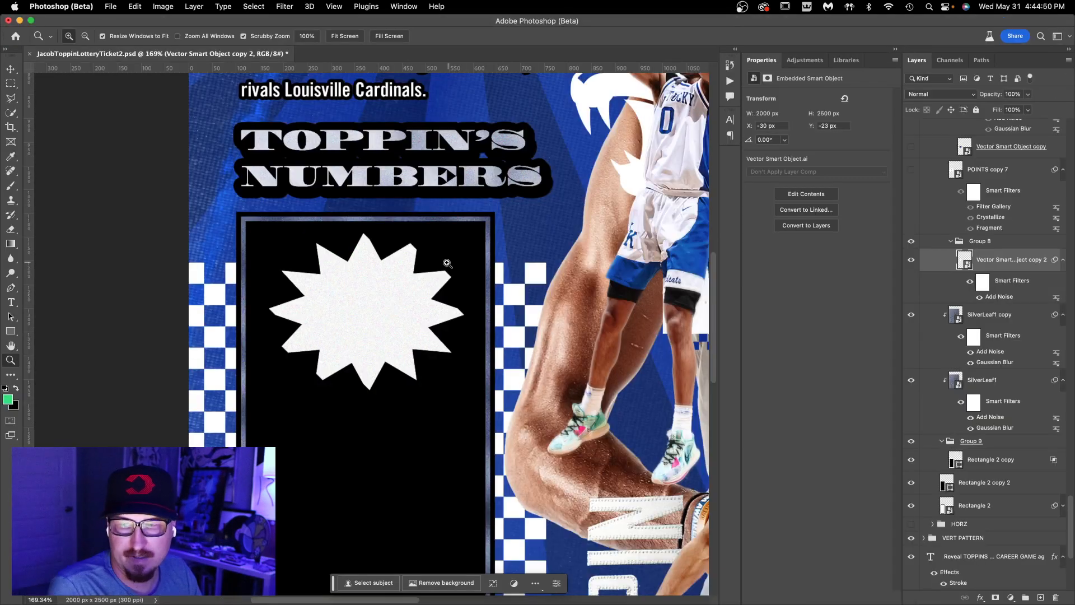
- Preview the POINTS copy 7 layer over the top starburst by toggling its visibility
scroll(959, 396, "up", 5)
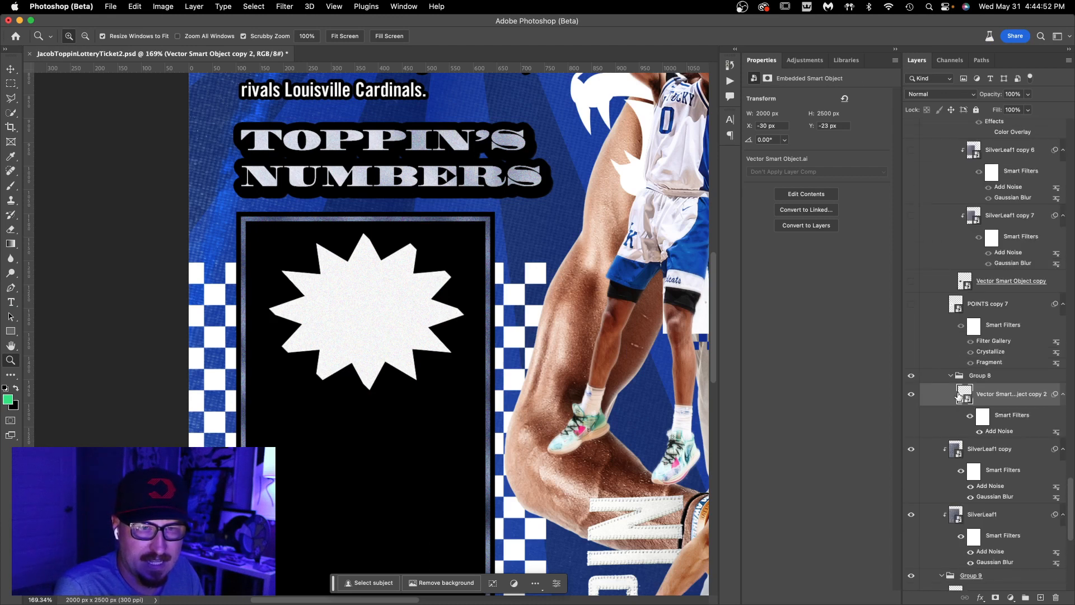
left_click(911, 309)
left_click(910, 307)
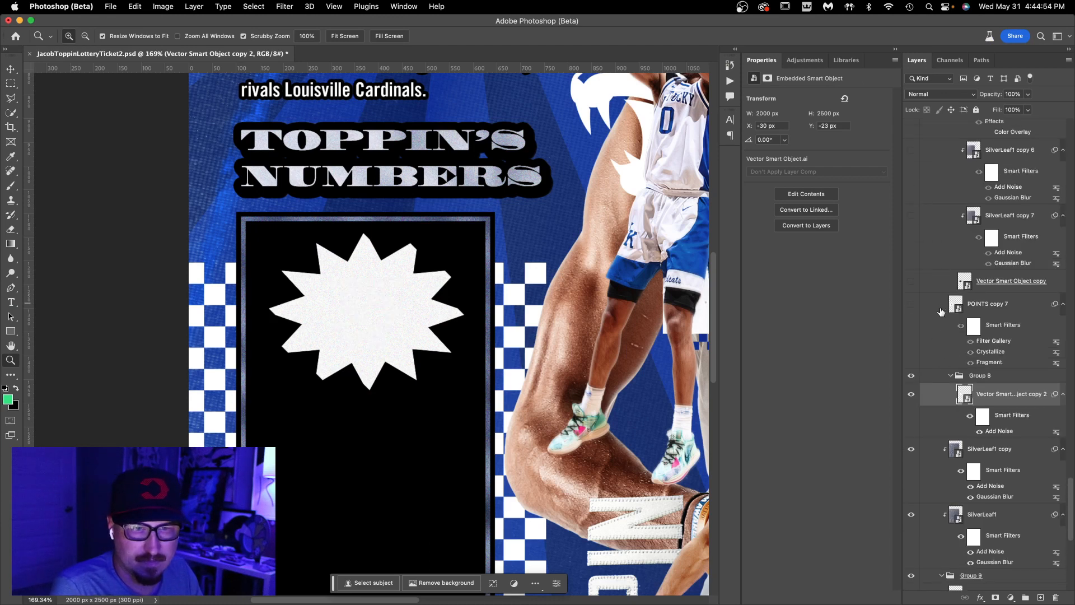
- Show Vector Smart Object copy 2 in the STARBURST copy group as the white middle star, keeping Vector Smart Object copy 5 hidden
scroll(941, 312, "up", 10)
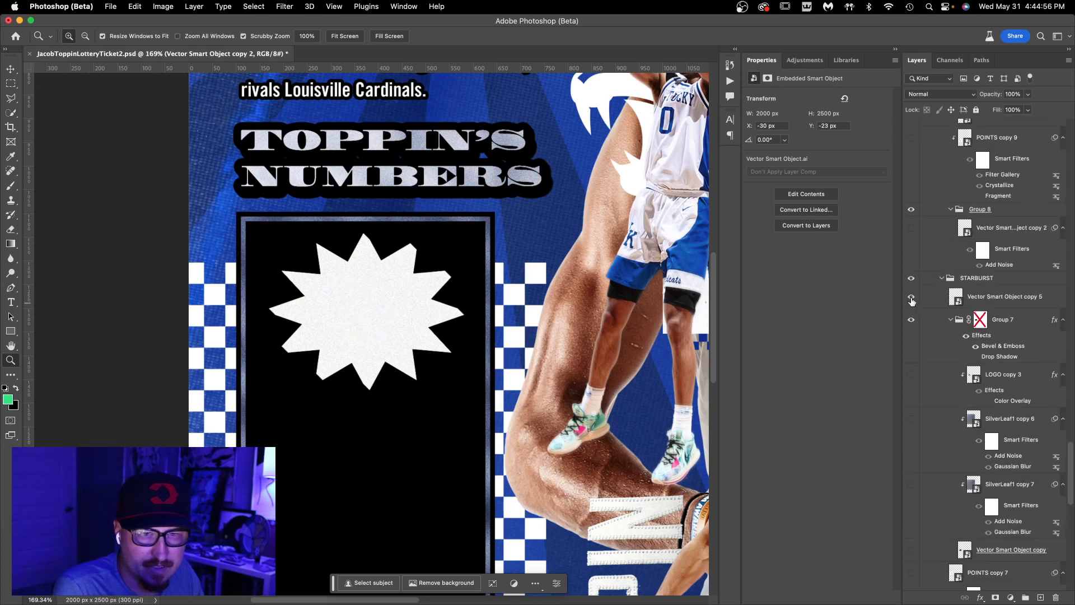
left_click(911, 298)
left_click(910, 209)
left_click(910, 229)
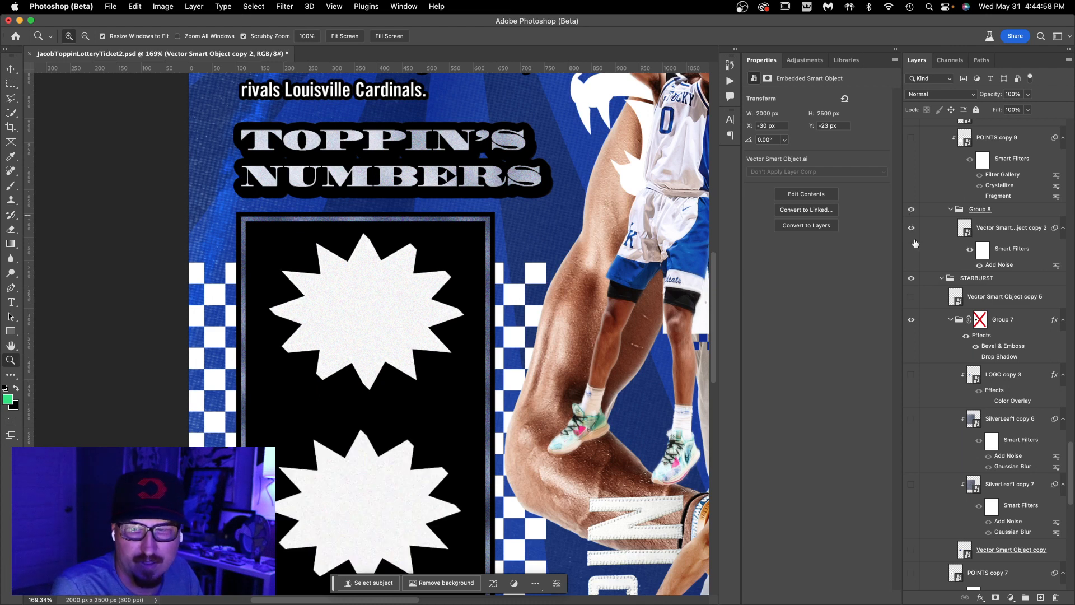
scroll(922, 252, "up", 10)
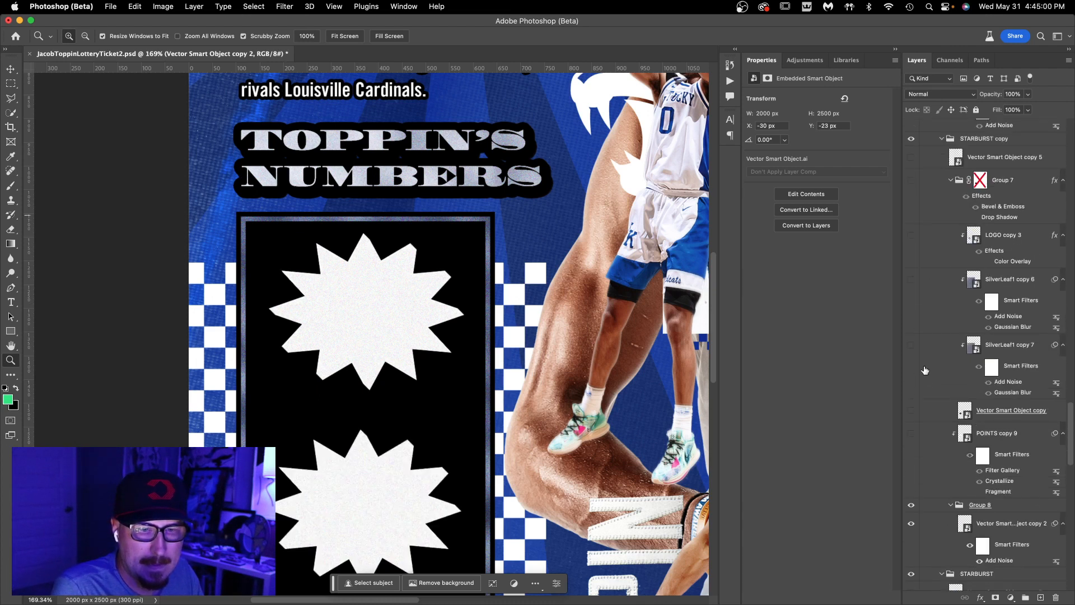
- Preview the POINTS copy 9 and Vector Smart Object copy 5 layers of the STARBURST copy group by toggling their visibility
left_click(912, 434)
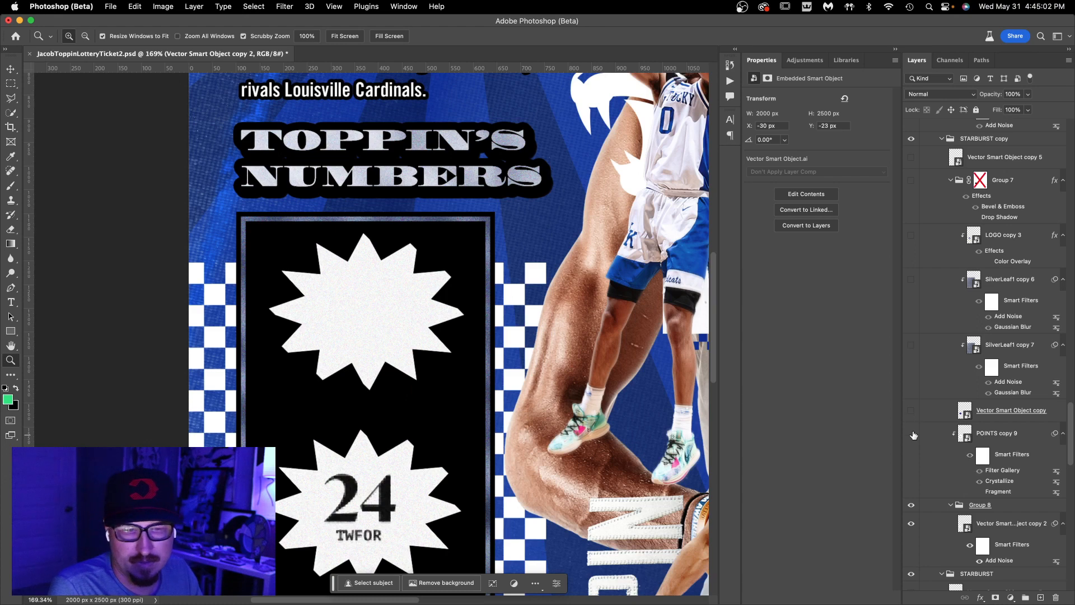
left_click(912, 435)
left_click(911, 157)
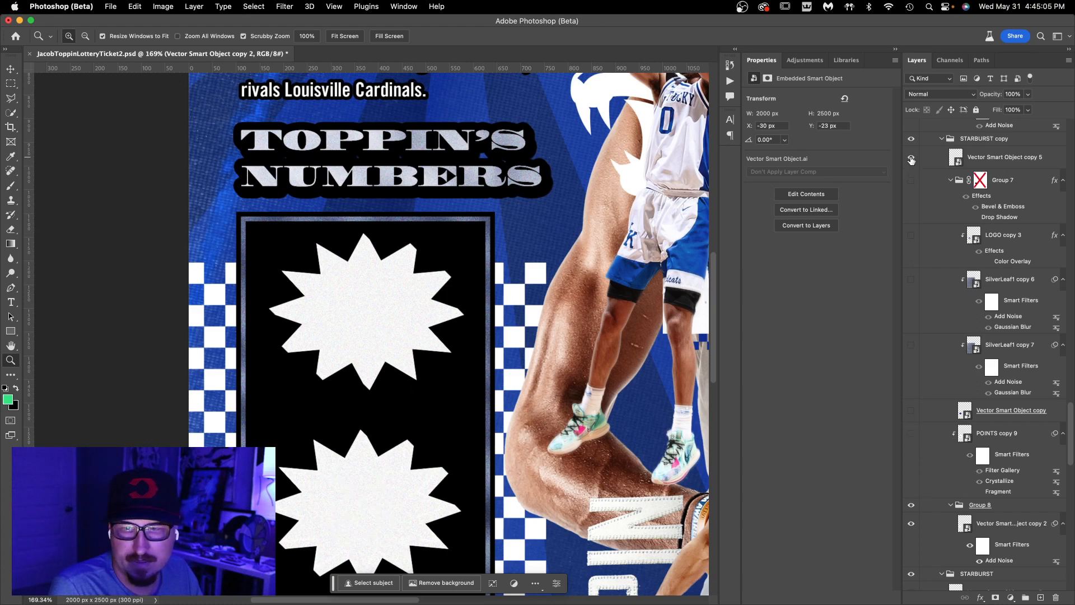
- Show Group 8 copy with its Vector Smart Object copy 6 as the white bottom starburst in the black panel
scroll(482, 255, "down", 5)
left_click(512, 314, "alt")
scroll(541, 300, "down", 3)
scroll(540, 300, "right", 2)
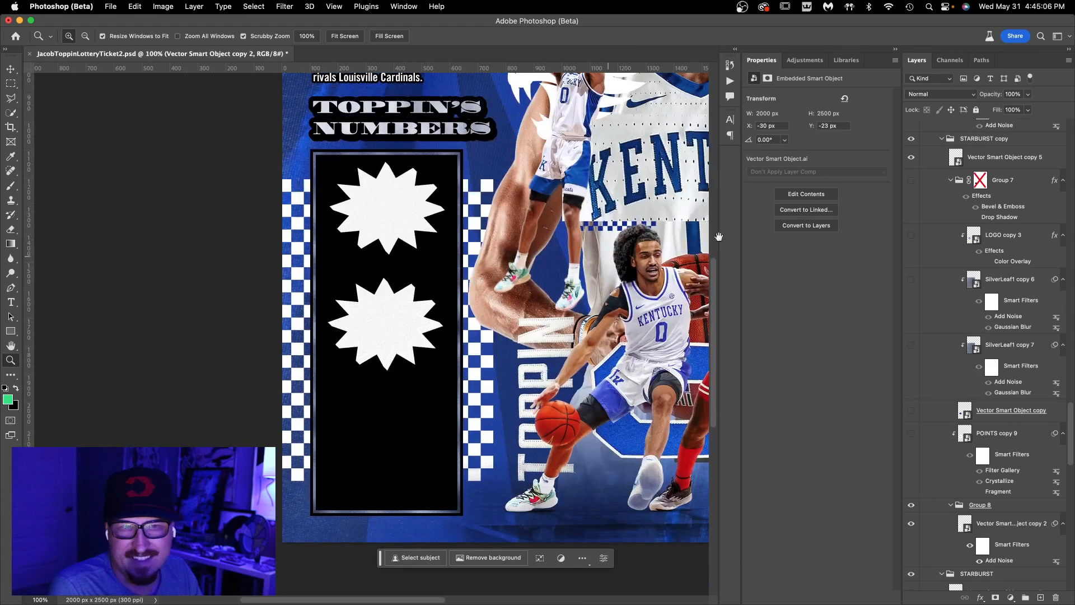
scroll(913, 184, "up", 5)
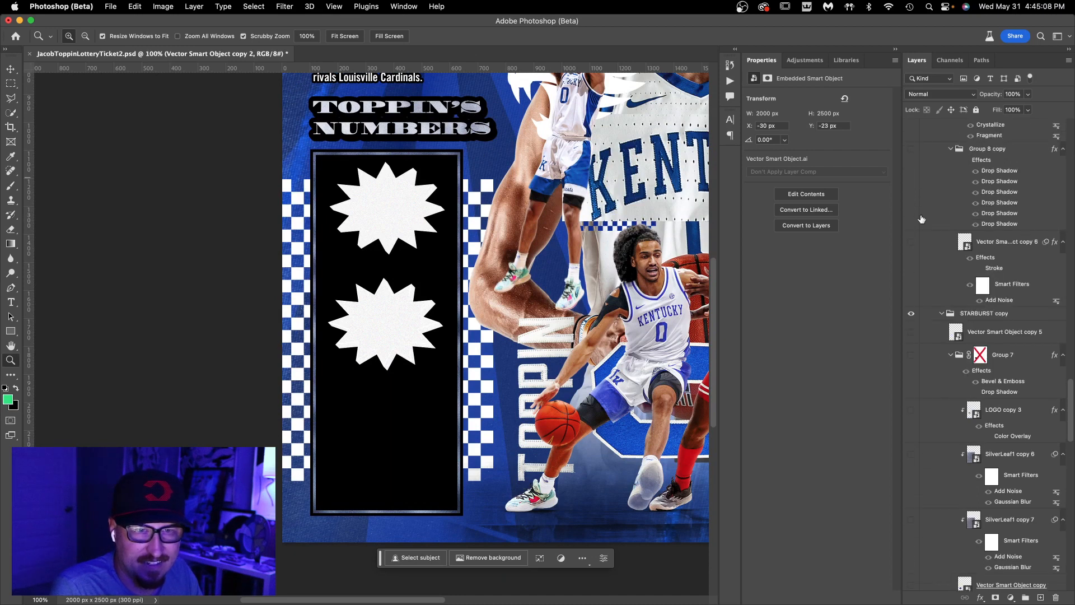
left_click(911, 243)
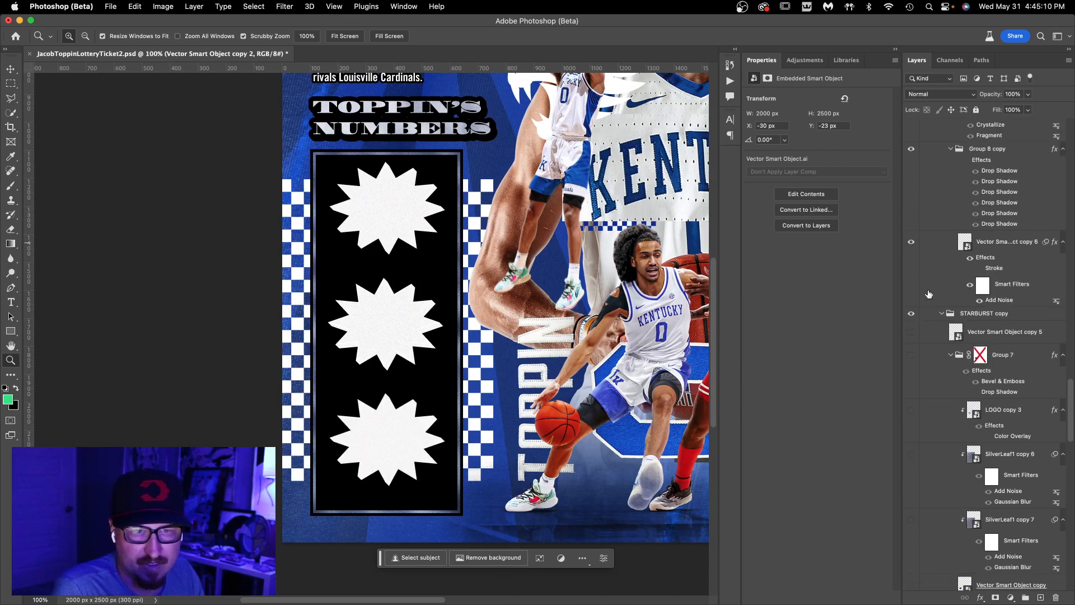
- Preview the blue Vector Smart Object copy layer over the bottom starburst by toggling its visibility
scroll(929, 294, "up", 4)
left_click(912, 191)
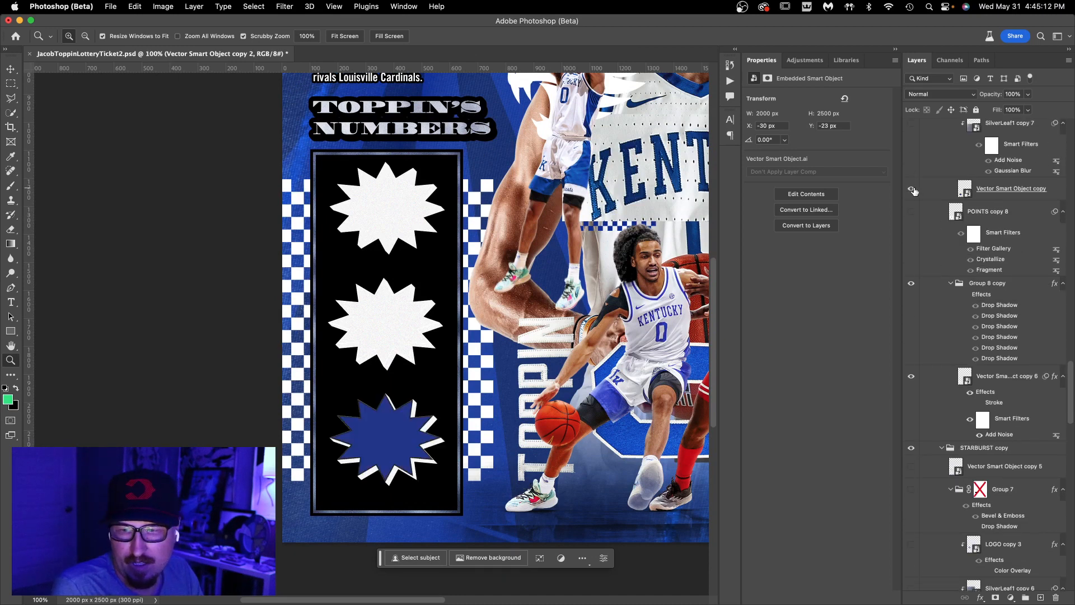
left_click(911, 189)
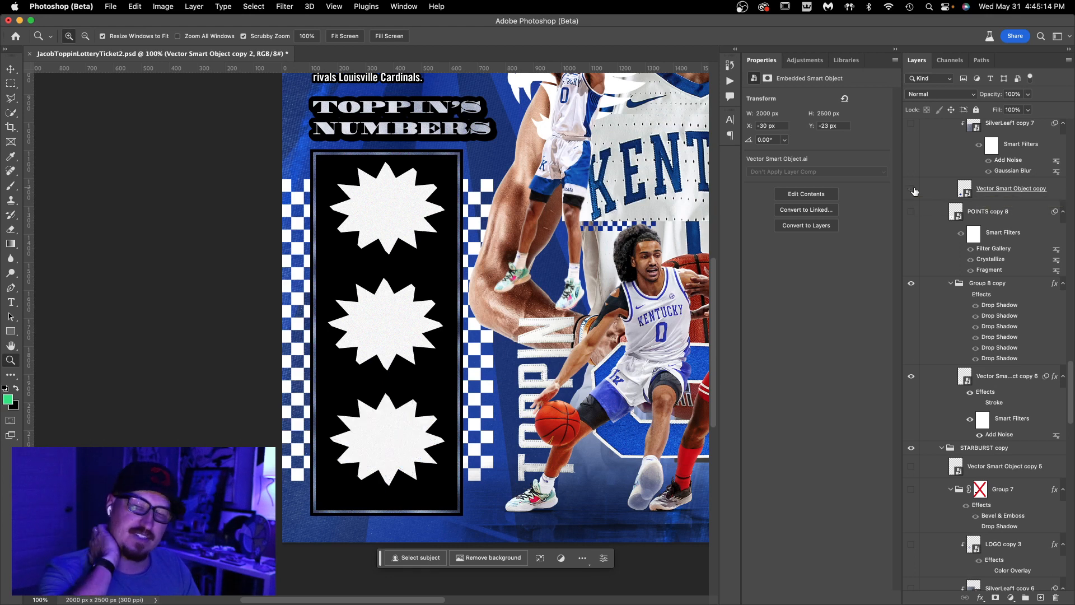
- Show POINTS copy 8 on the bottom starburst and POINTS copy 9 on the middle one, keeping the middle blue star hidden
scroll(956, 264, "up", 3)
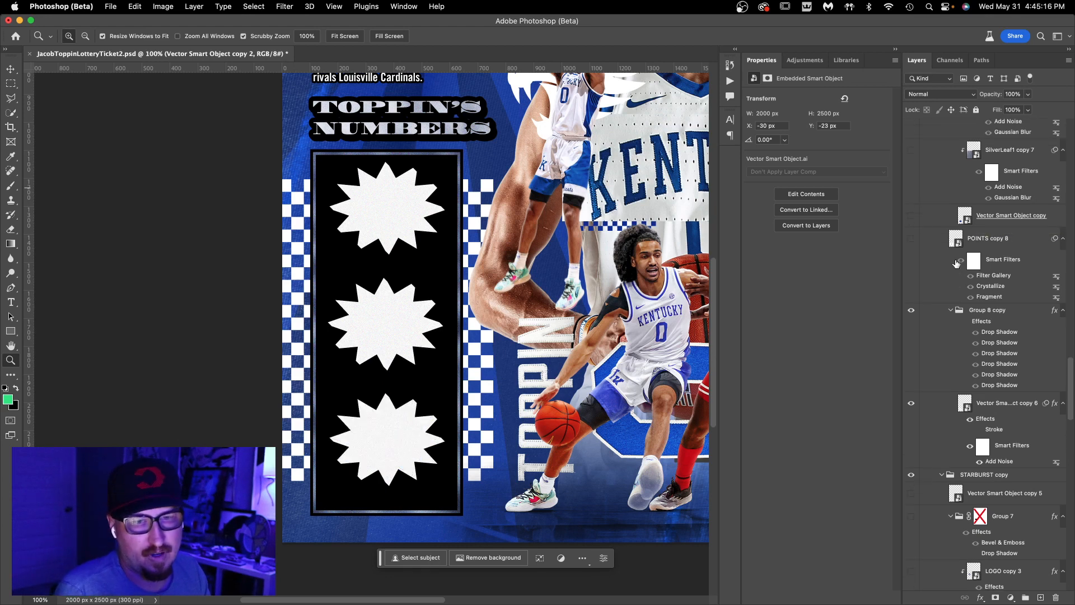
left_click(911, 291)
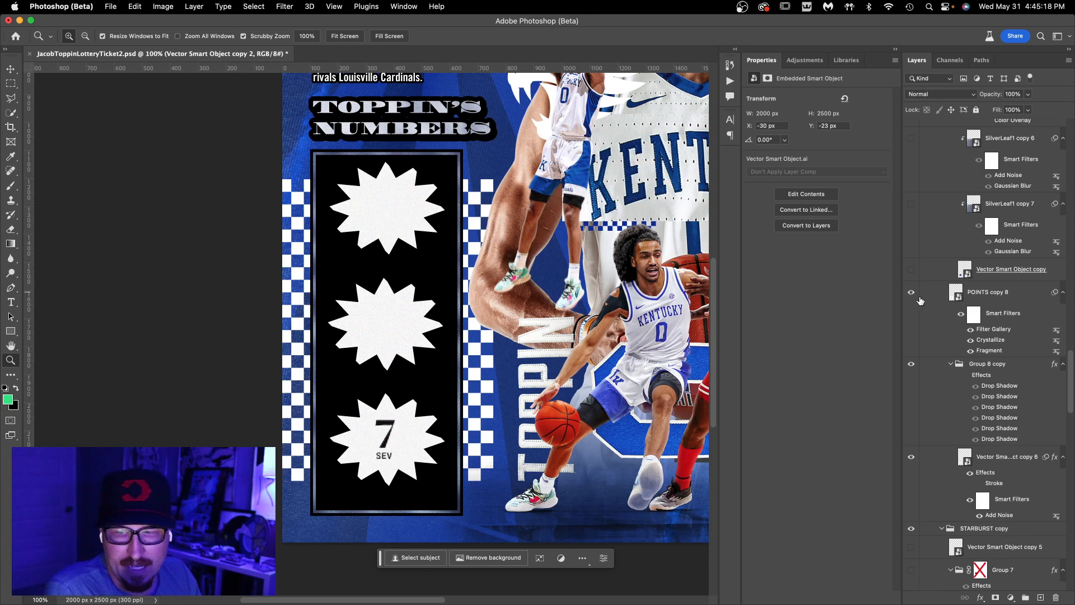
scroll(920, 301, "down", 3)
scroll(921, 300, "down", 10)
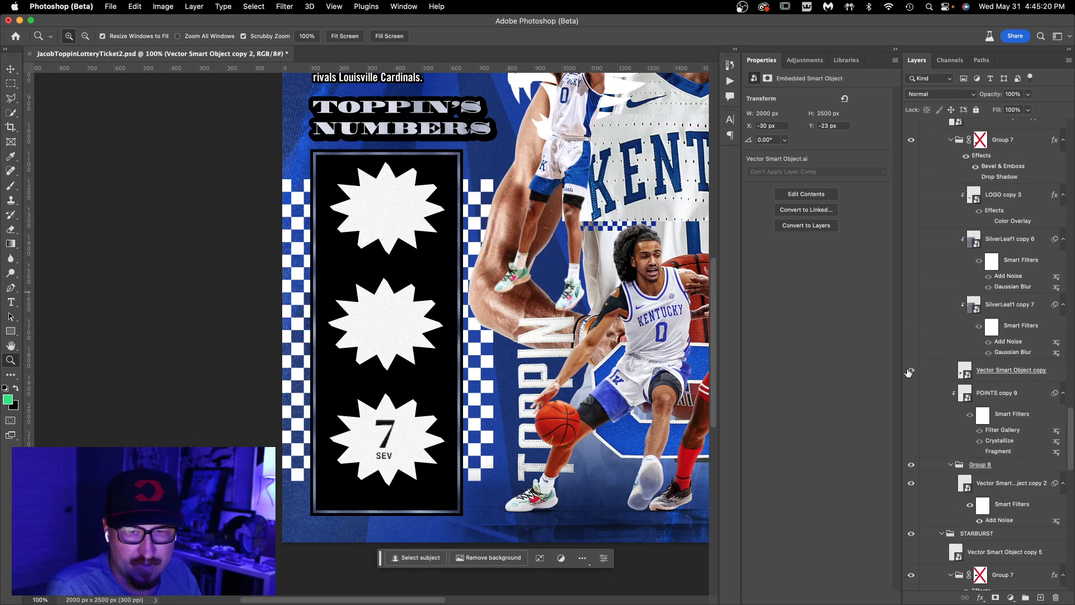
left_click(909, 372)
left_click(909, 372)
left_click(911, 393)
scroll(936, 359, "down", 2)
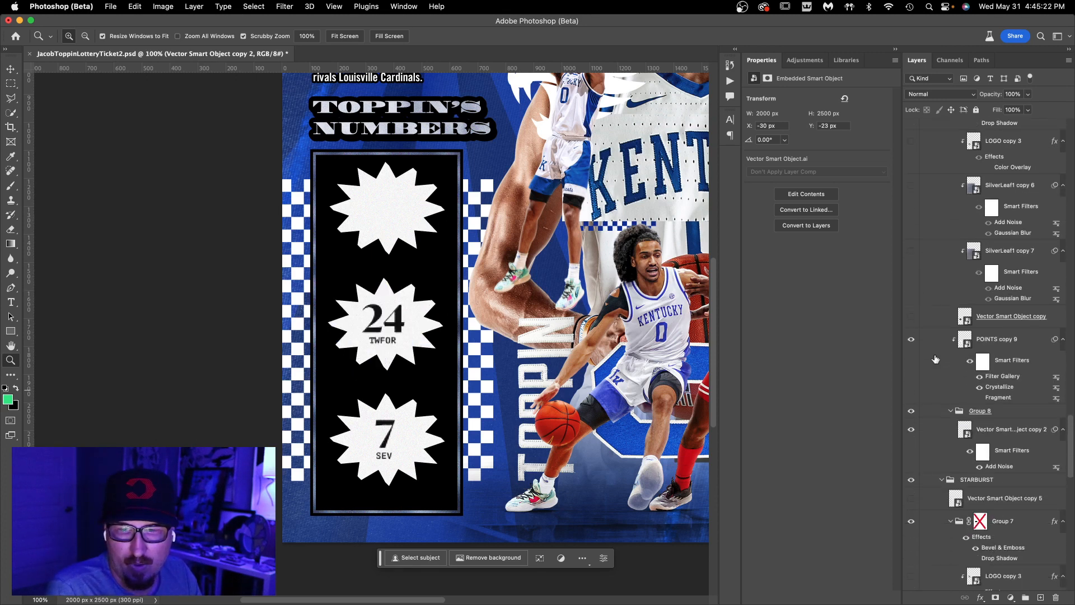
- Show POINTS copy 7 on the top starburst, then briefly preview the blue star layer above it and view the whole poster
scroll(935, 359, "down", 5)
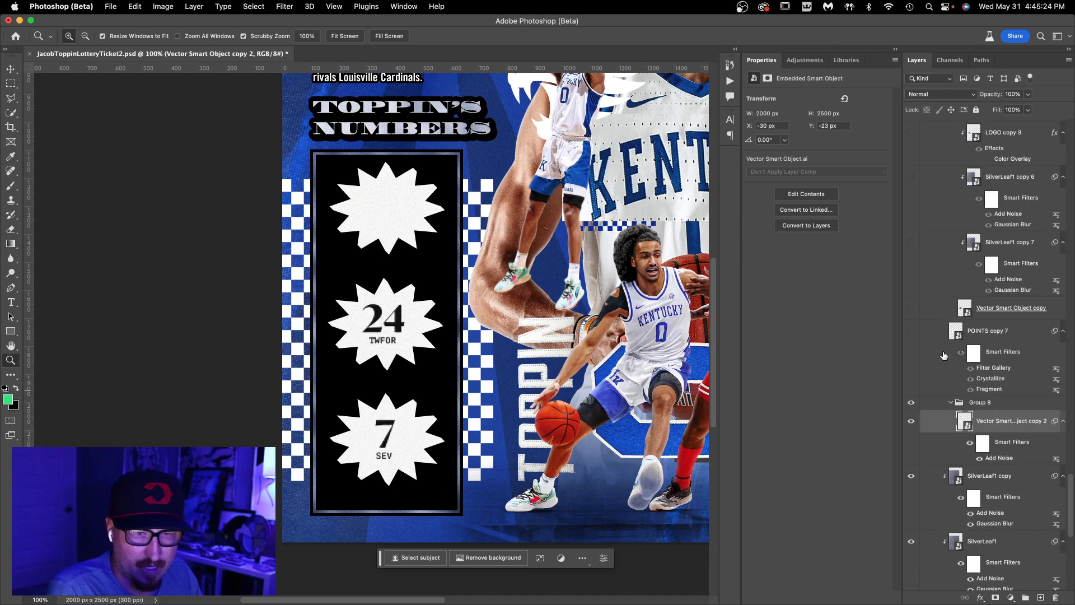
left_click(910, 332)
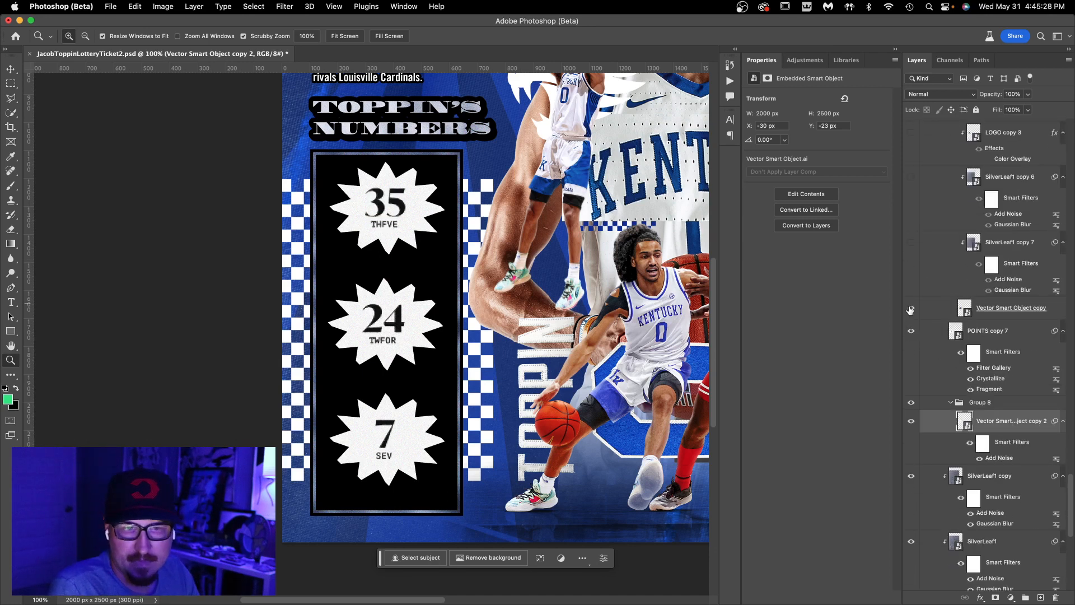
left_click(911, 308)
left_click(911, 308)
left_click_drag(556, 223, 414, 288)
left_click_drag(477, 270, 524, 324)
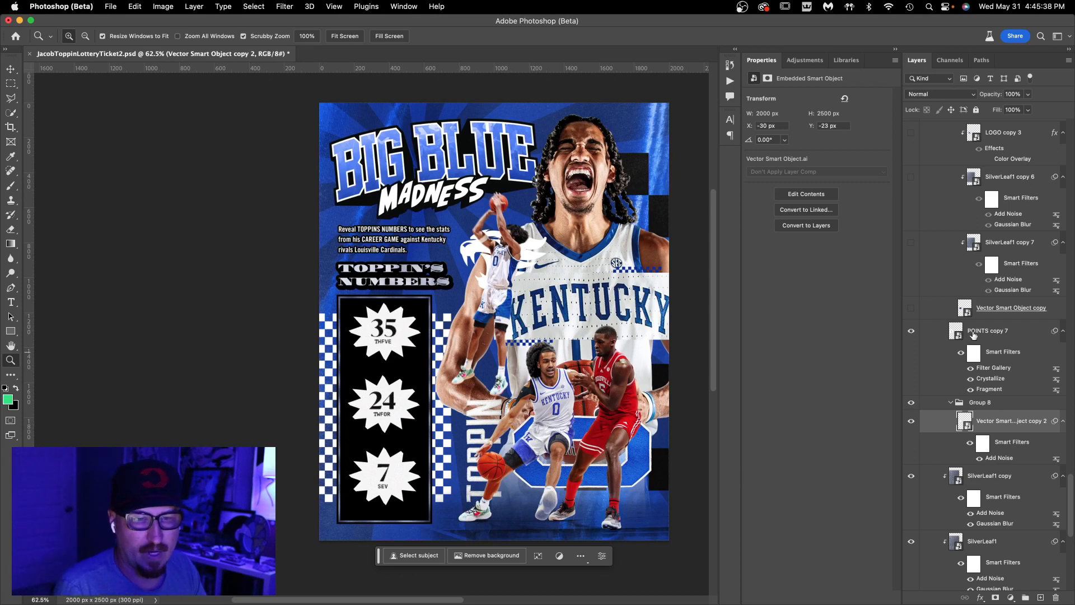
- Show Vector Smart Object copy, both SilverLeaf1 layers, LOGO copy 3 and Vector Smart Object copy 5 in the top STARBURST group
scroll(980, 335, "up", 3)
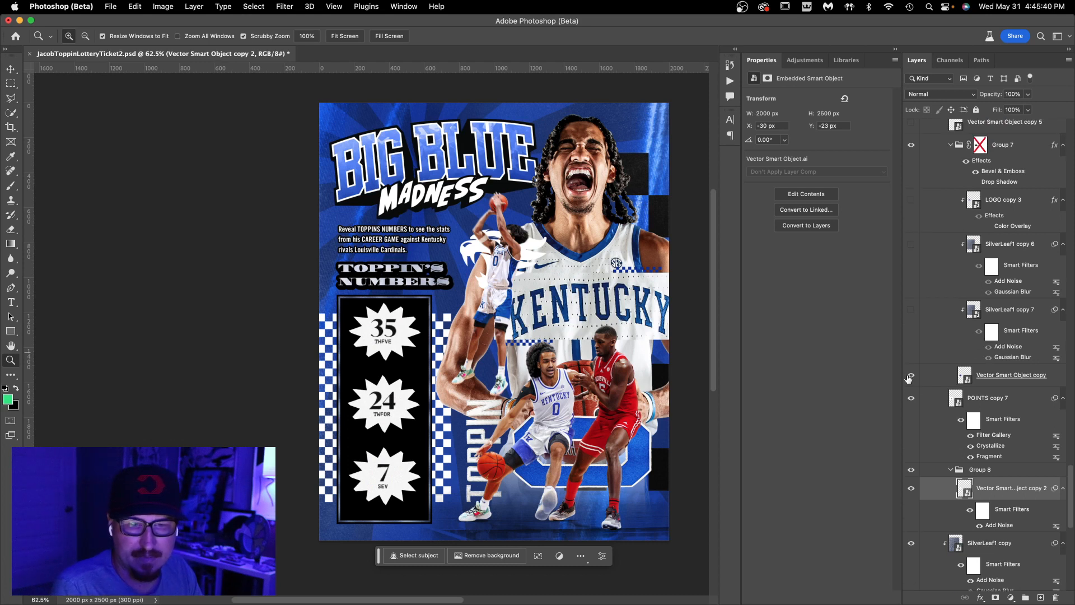
left_click(910, 376)
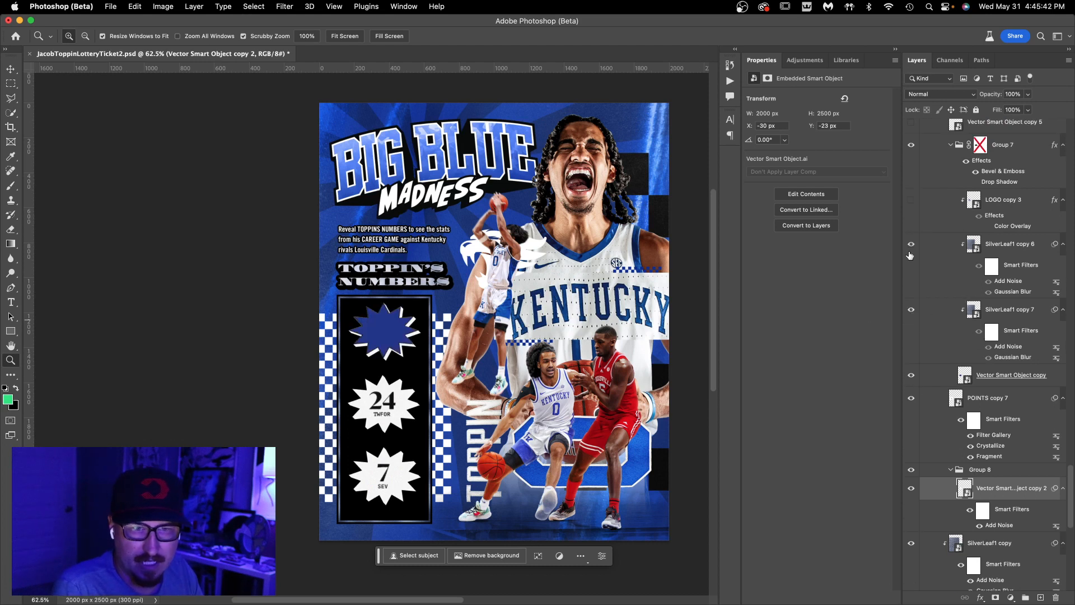
left_click(912, 200)
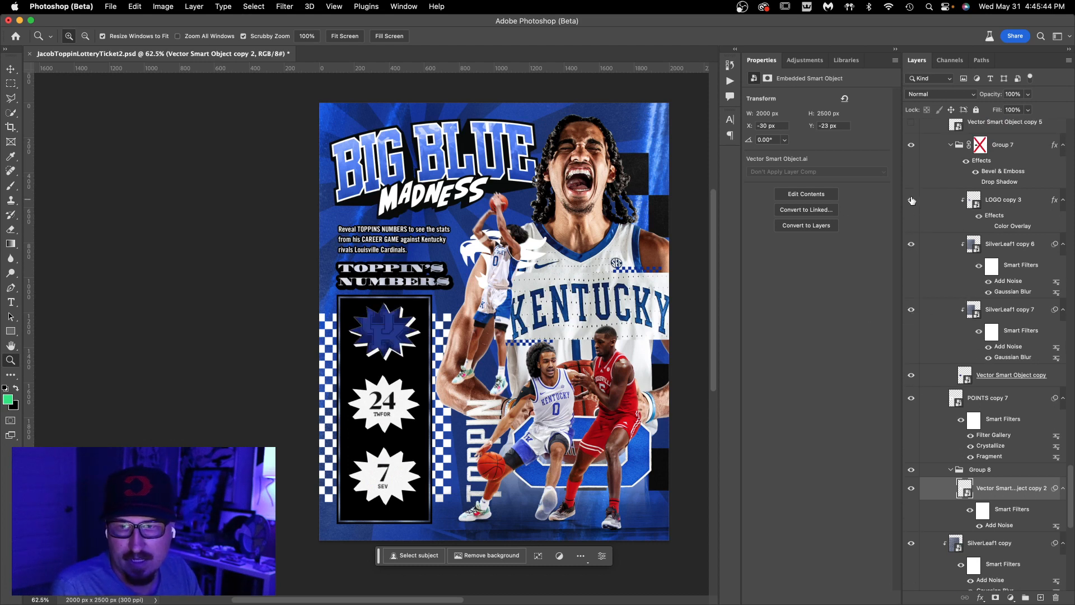
scroll(941, 212, "up", 4)
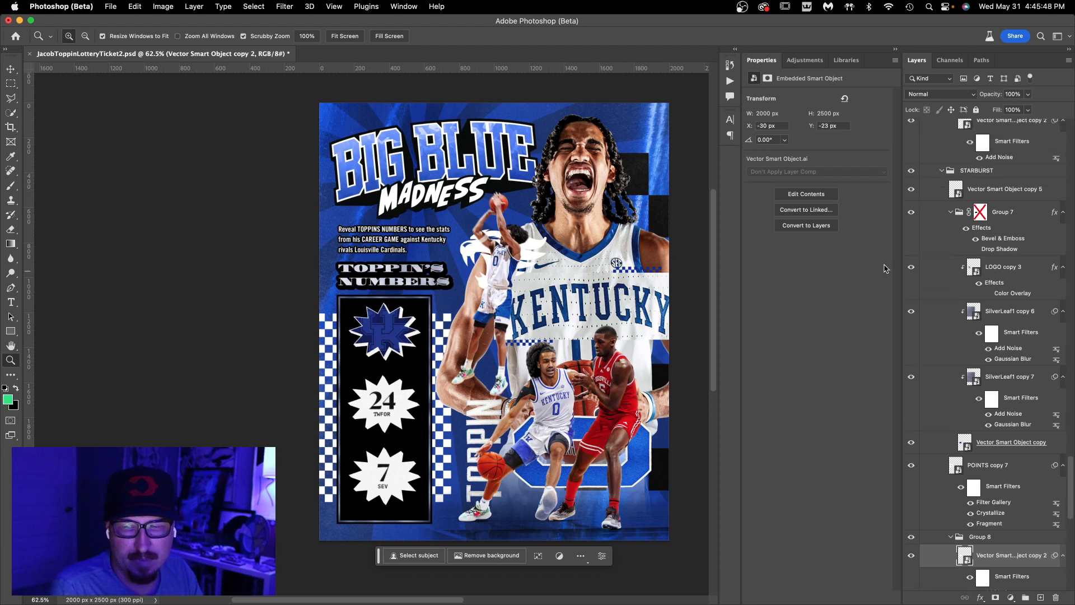
- Show the blue star, SilverLeaf1, LOGO copy 3 and Vector Smart Object copy 5 layers in the STARBURST copy group
scroll(922, 313, "up", 10)
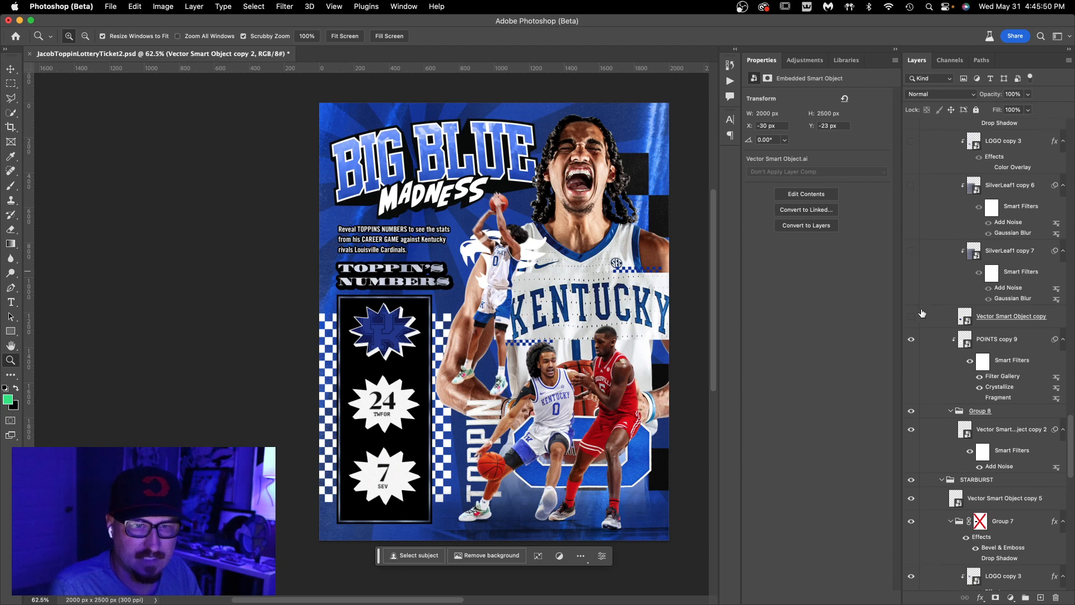
left_click_drag(907, 180, 910, 140)
scroll(924, 194, "up", 6)
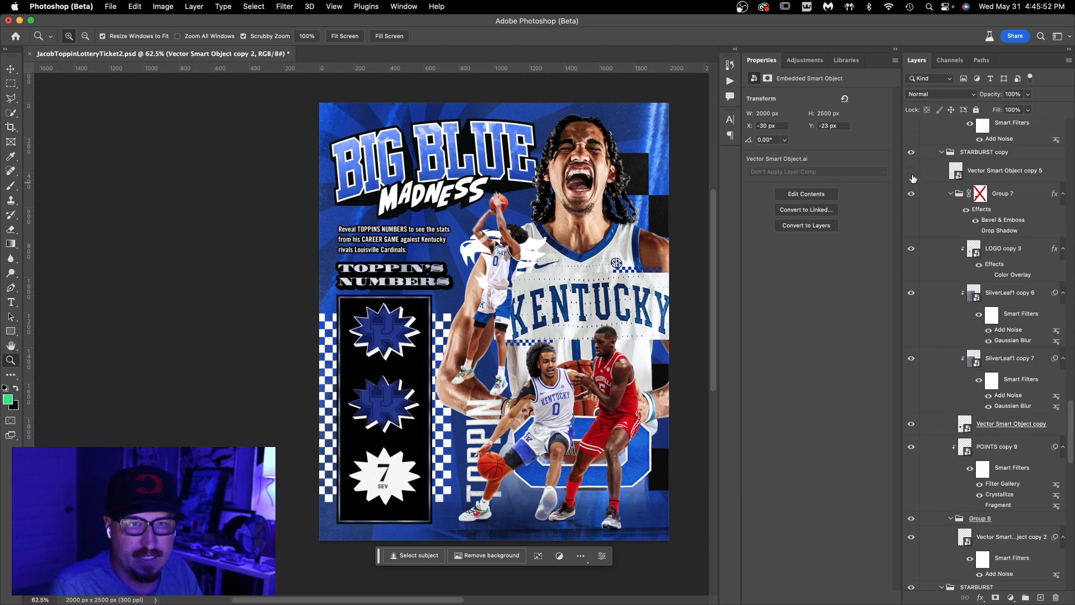
left_click(911, 171)
- Show the MINUTES, POINTS and REBOUNDS labels and the blue star, SilverLeaf1, logo and blend layers of STARBURST copy 2
scroll(935, 224, "up", 8)
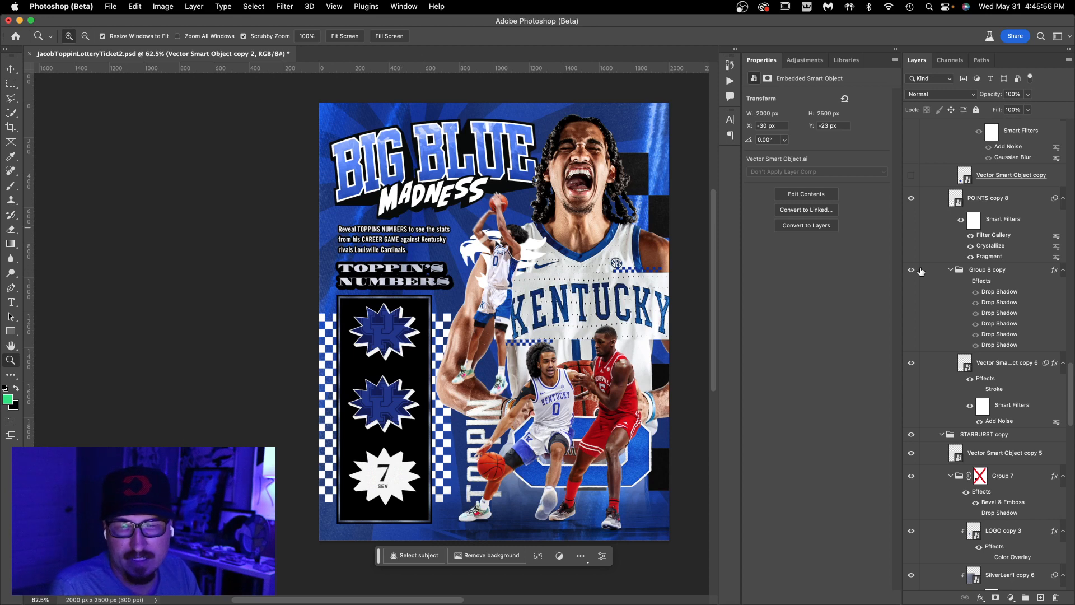
scroll(919, 264, "down", 8)
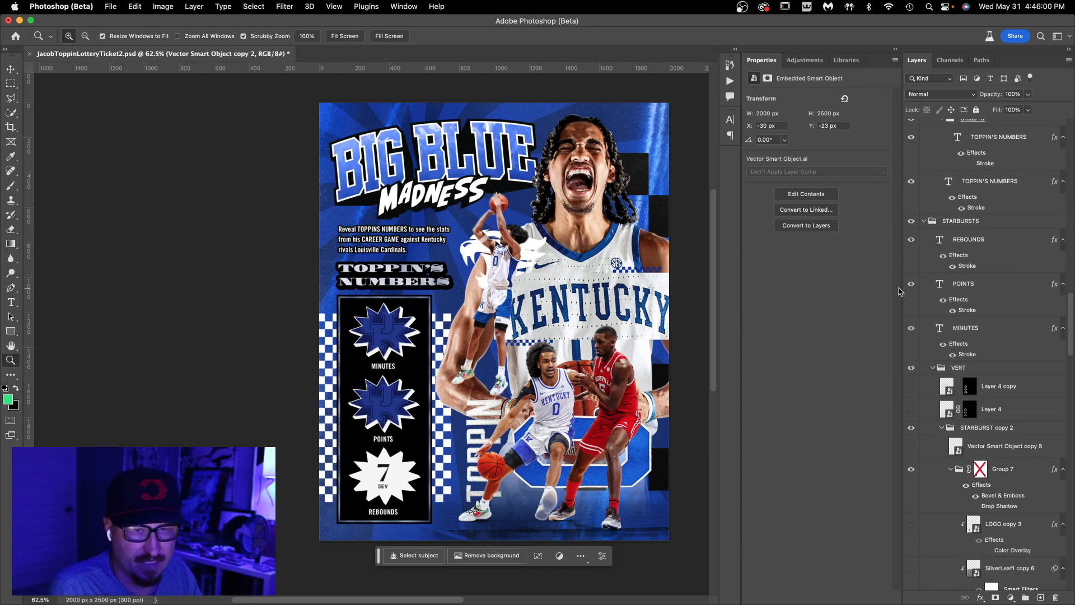
scroll(961, 302, "down", 2)
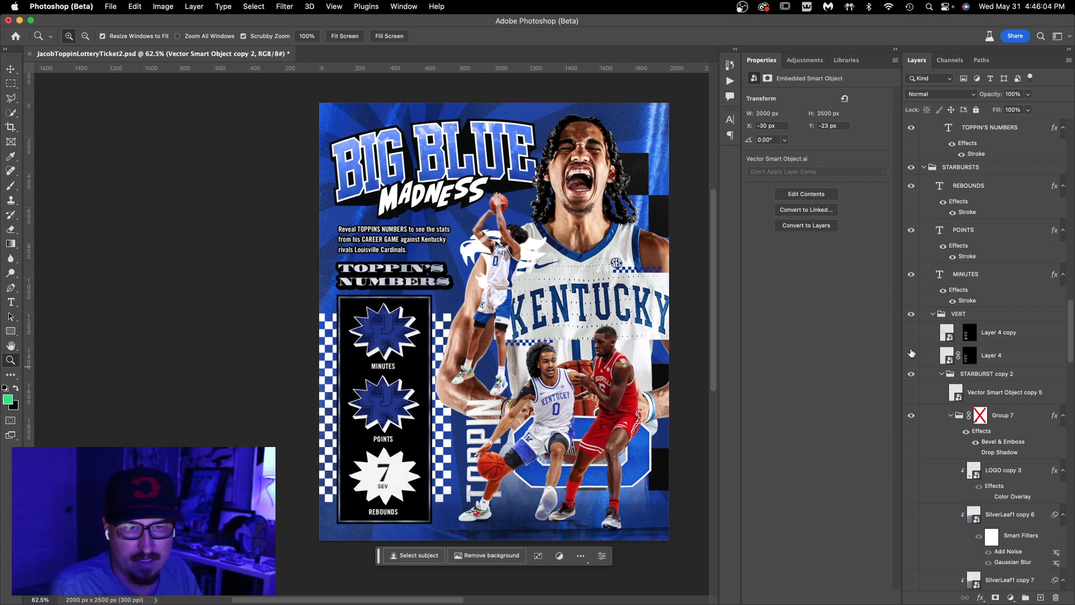
scroll(912, 353, "down", 1)
left_click(911, 443)
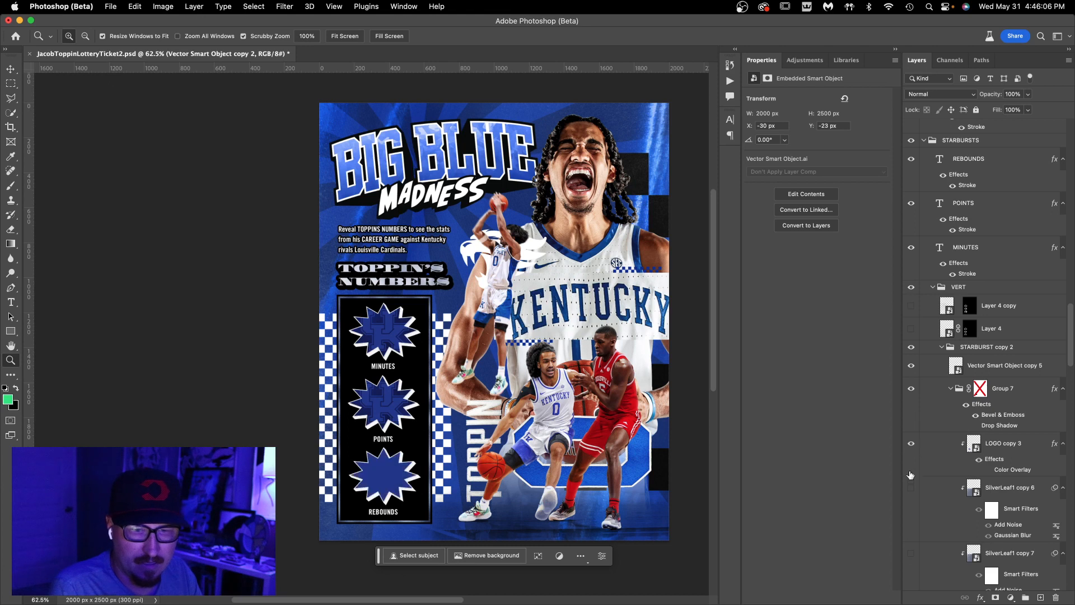
left_click(918, 553)
scroll(913, 514, "down", 15)
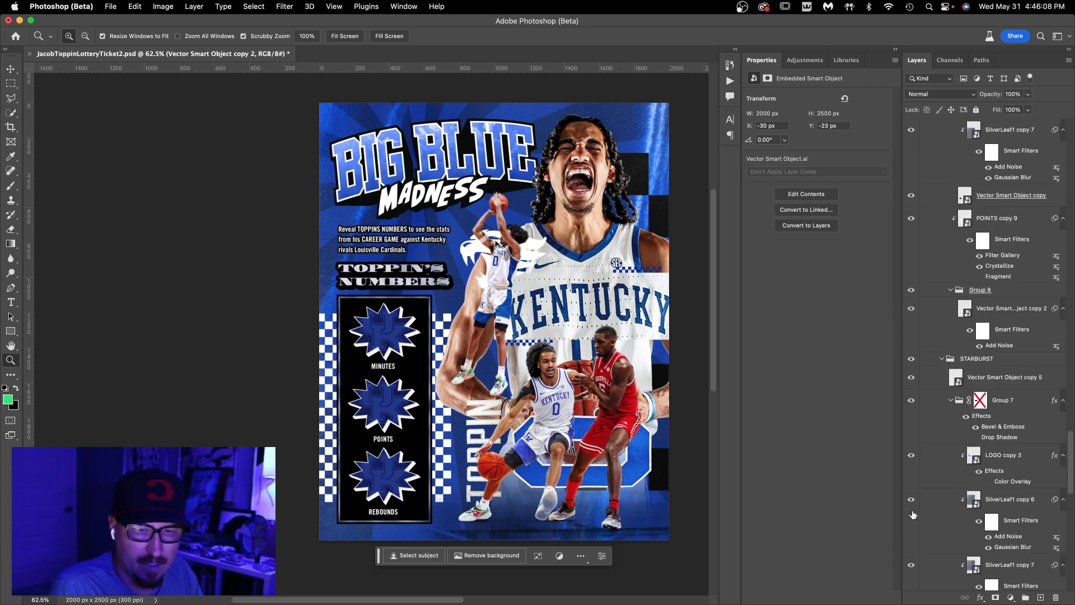
- Show the masked Layer 4 and Layer 4 copy in the VERT group above the starbursts
scroll(921, 359, "up", 5)
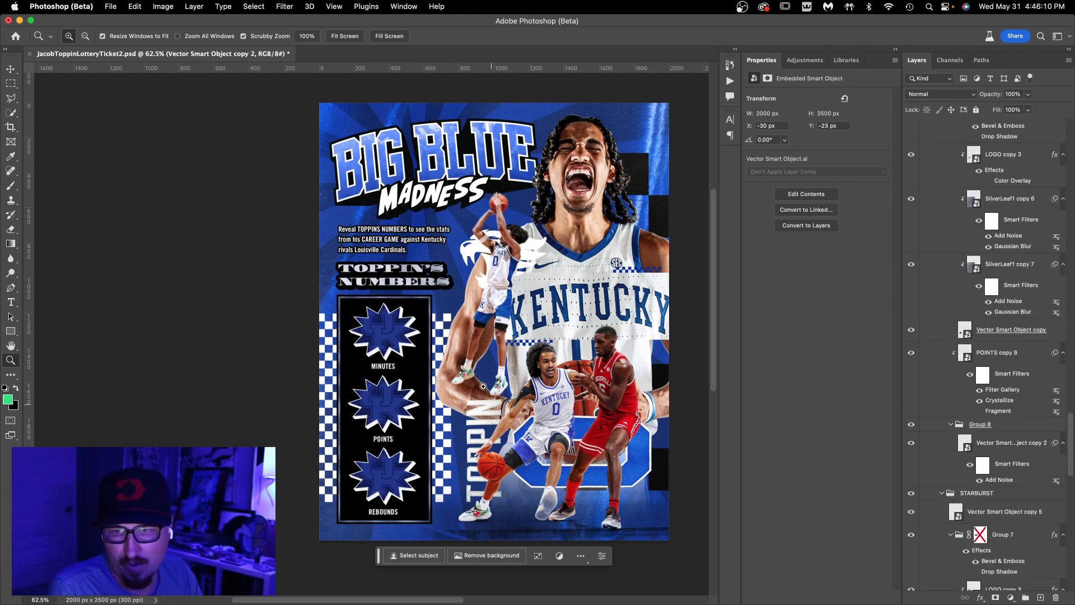
scroll(969, 261, "up", 4)
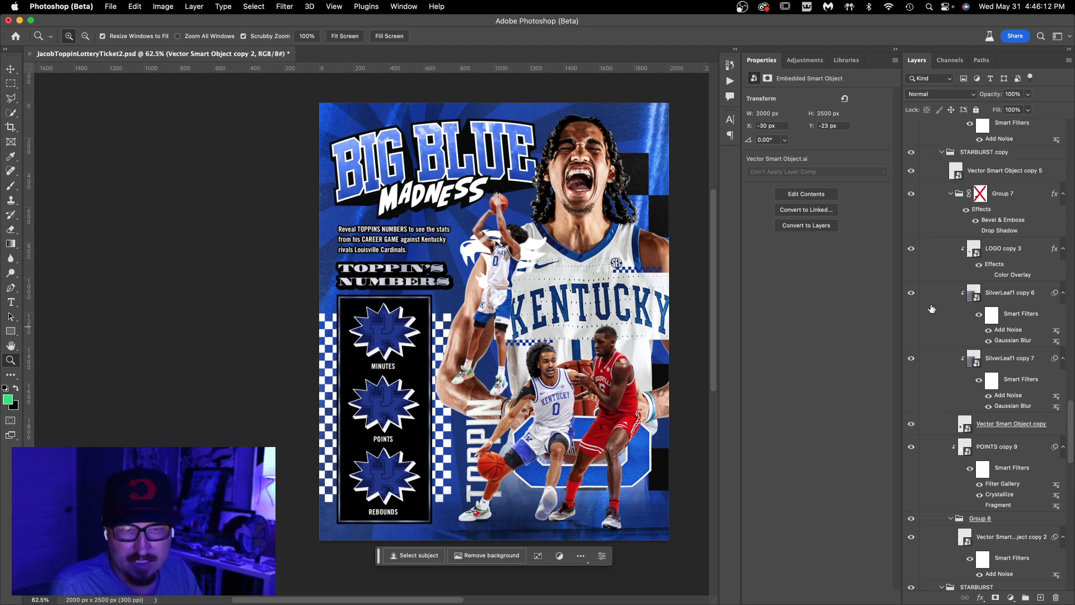
scroll(903, 322, "up", 9)
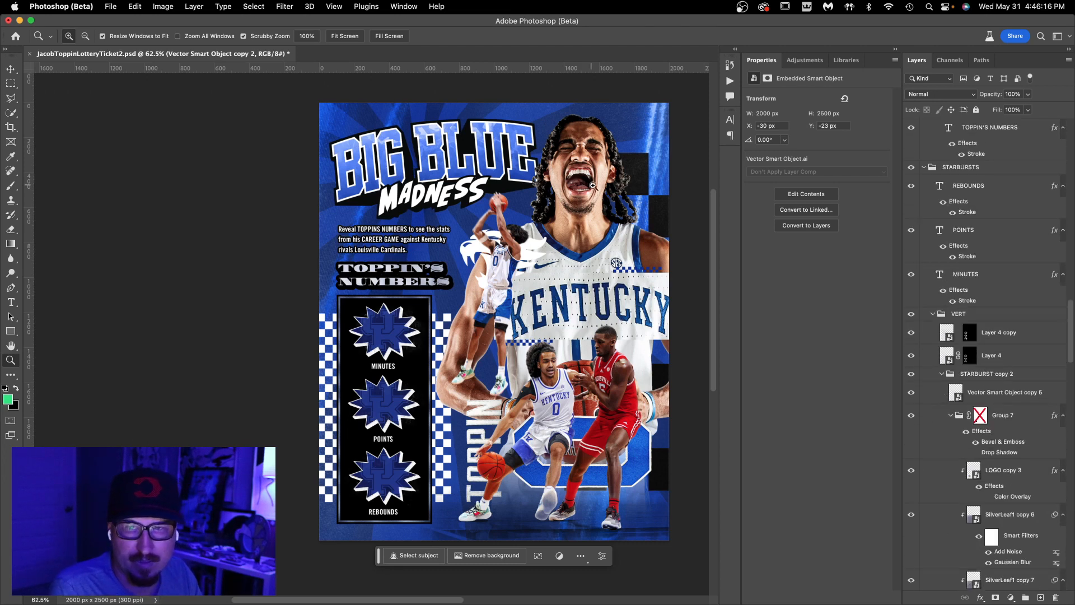
- Show the BOLTS2.png, BOLTS.png, 107148, 107148 copy, Color Lookup 1 and Selective Color 3 layers near the top of the stack
scroll(970, 338, "up", 3)
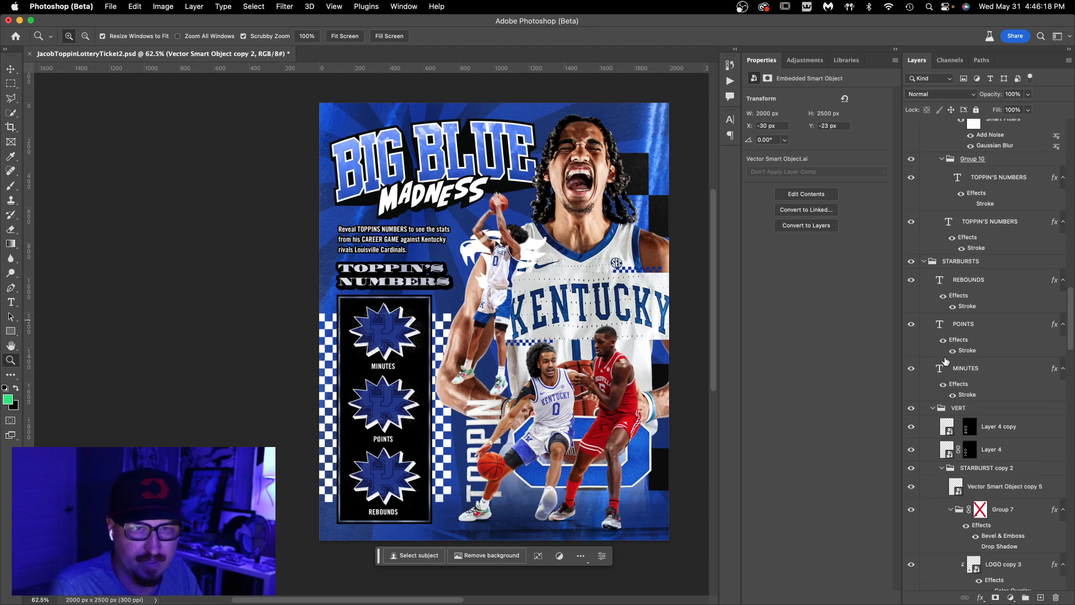
scroll(935, 368, "up", 15)
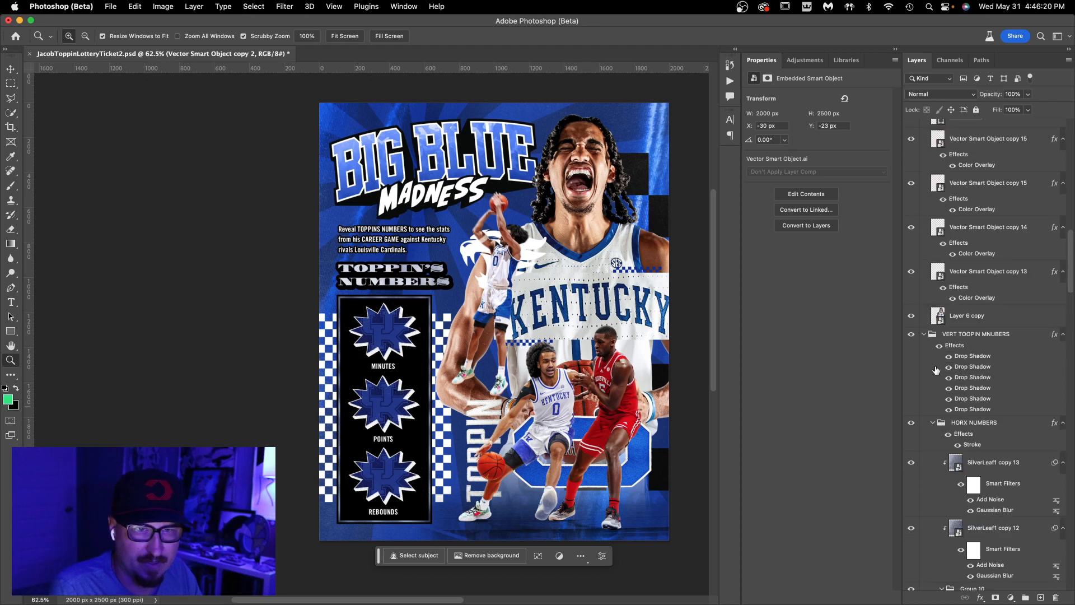
scroll(934, 368, "up", 10)
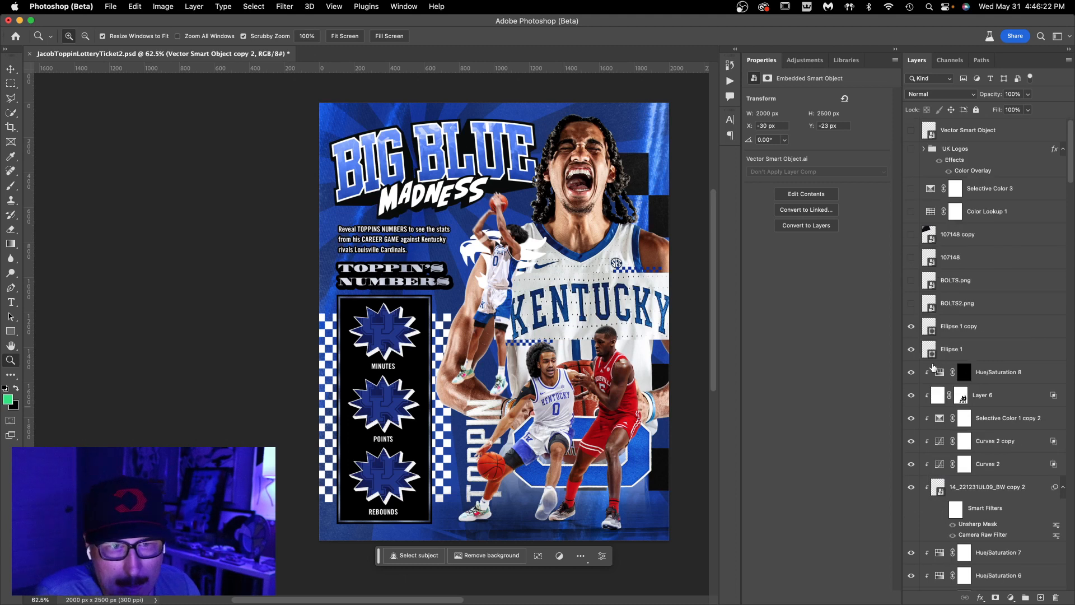
left_click(912, 281)
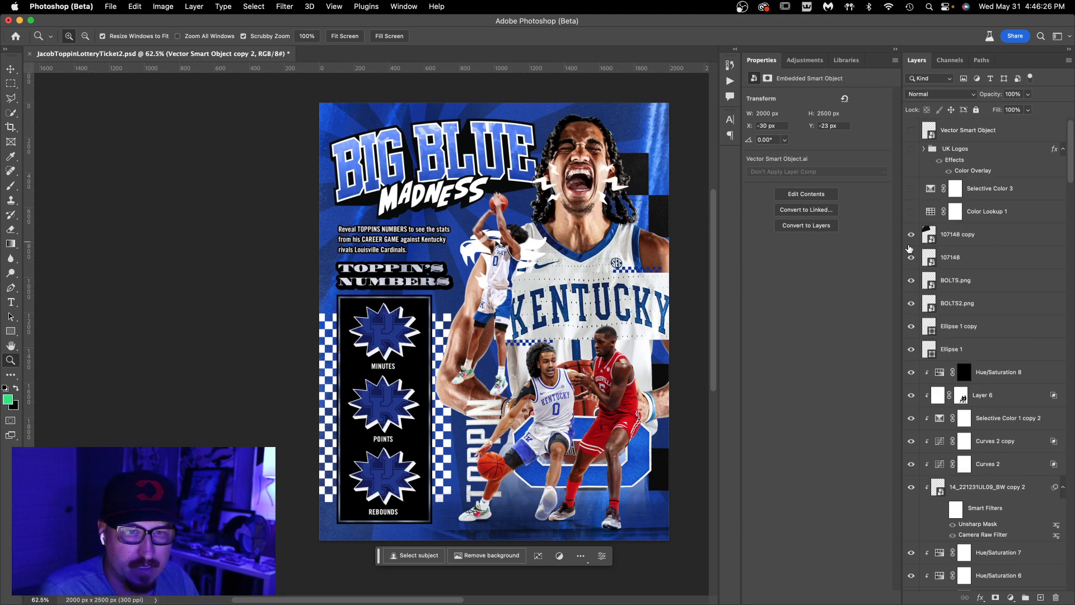
left_click(911, 211)
- Preview the effect of the 107148 copy and 107148 Screen layers on the poster by toggling their visibility
left_click(930, 237)
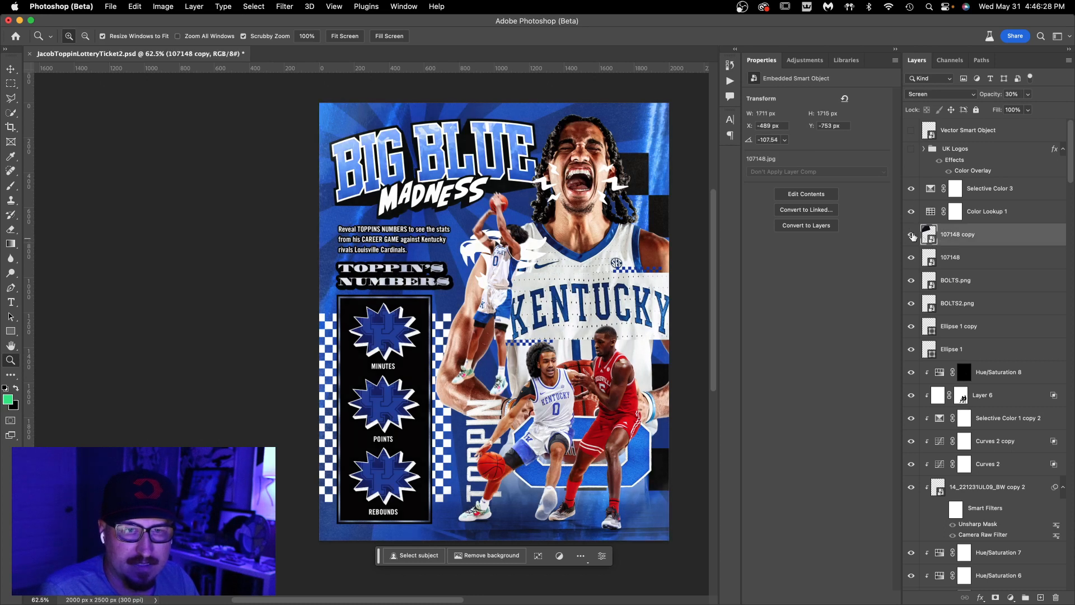
left_click(918, 260)
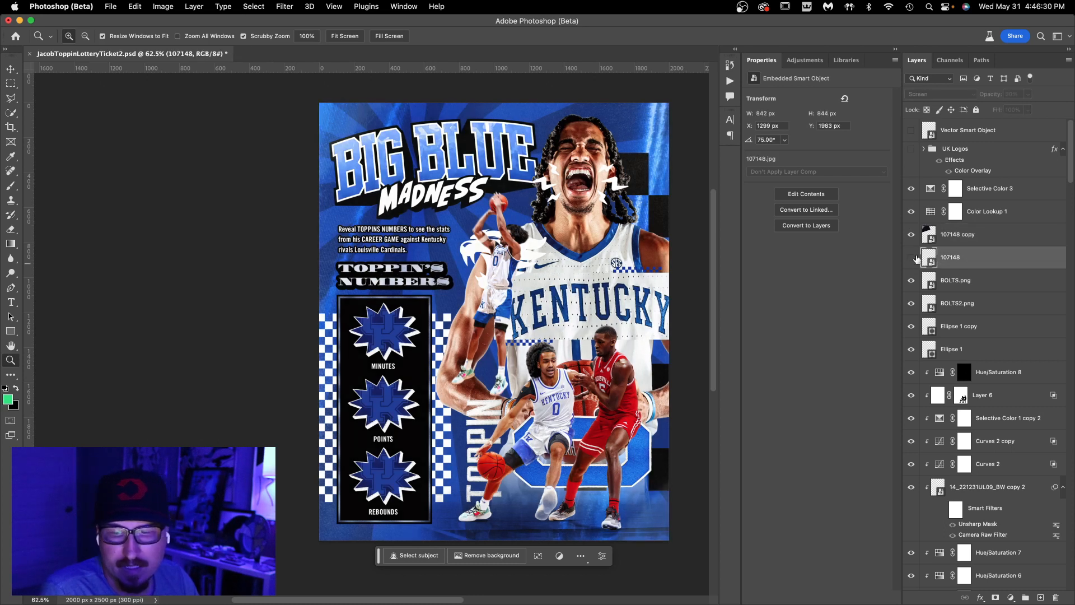
left_click(912, 259)
left_click(913, 259)
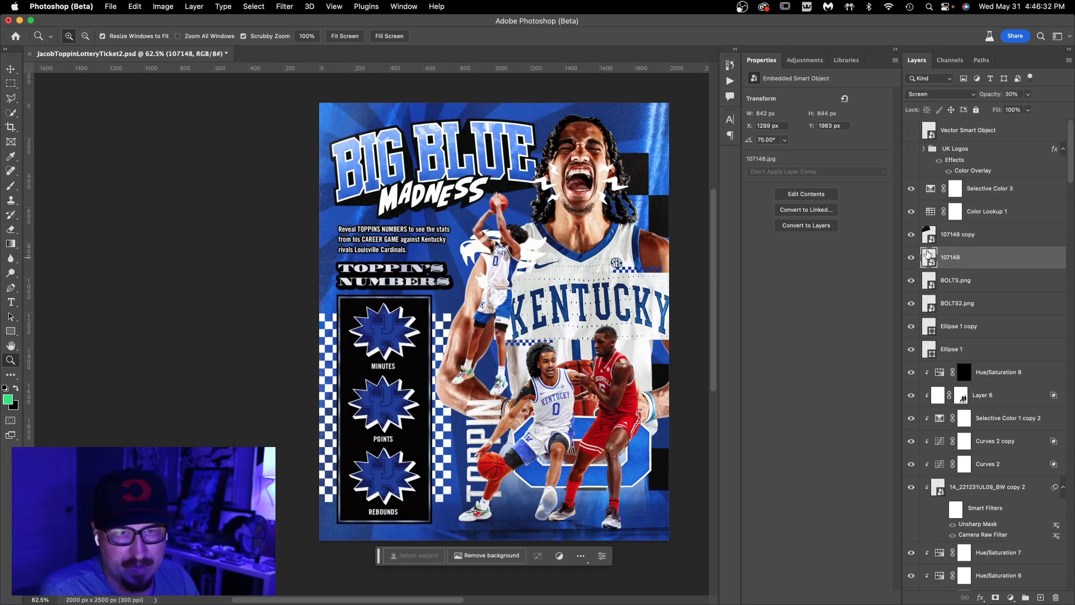
- Inspect the 107148 copy and Color Lookup 1 layers and compare the poster with Selective Color 3 hidden and shown
left_click(930, 238)
mouse_move(679, 510)
left_mouse_down()
mouse_move(722, 503)
mouse_move(670, 499)
mouse_move(682, 492)
left_mouse_up()
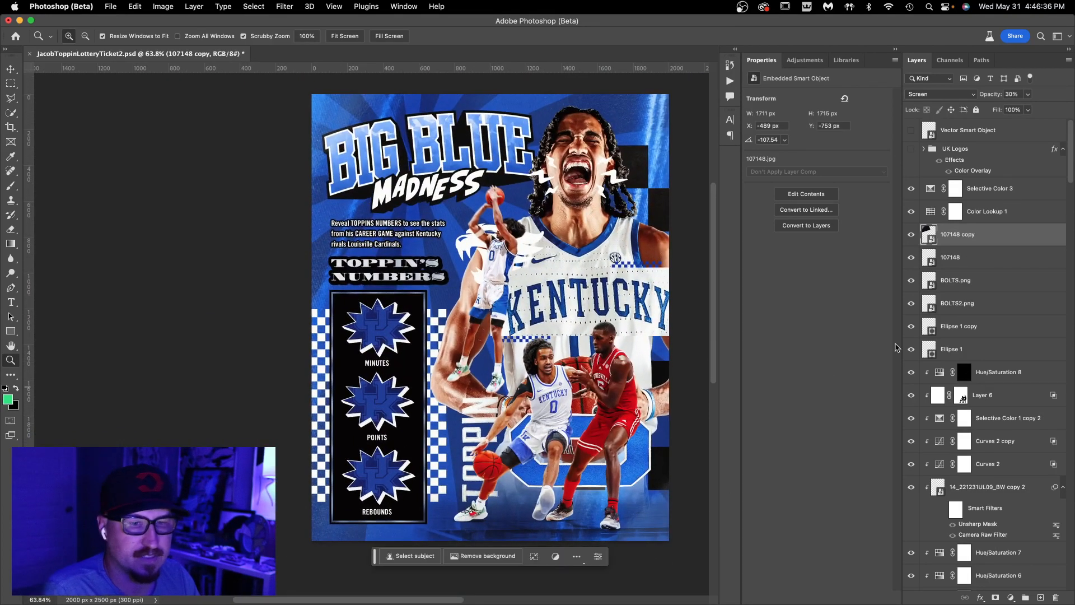
left_click(924, 211)
left_click(911, 189)
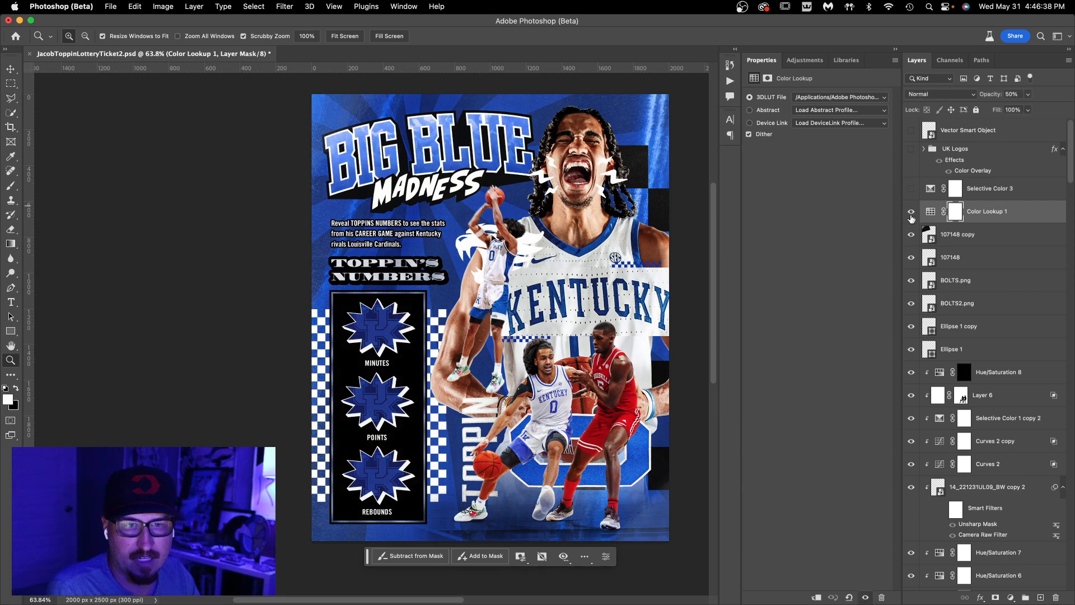
left_click_drag(739, 137, 738, 166)
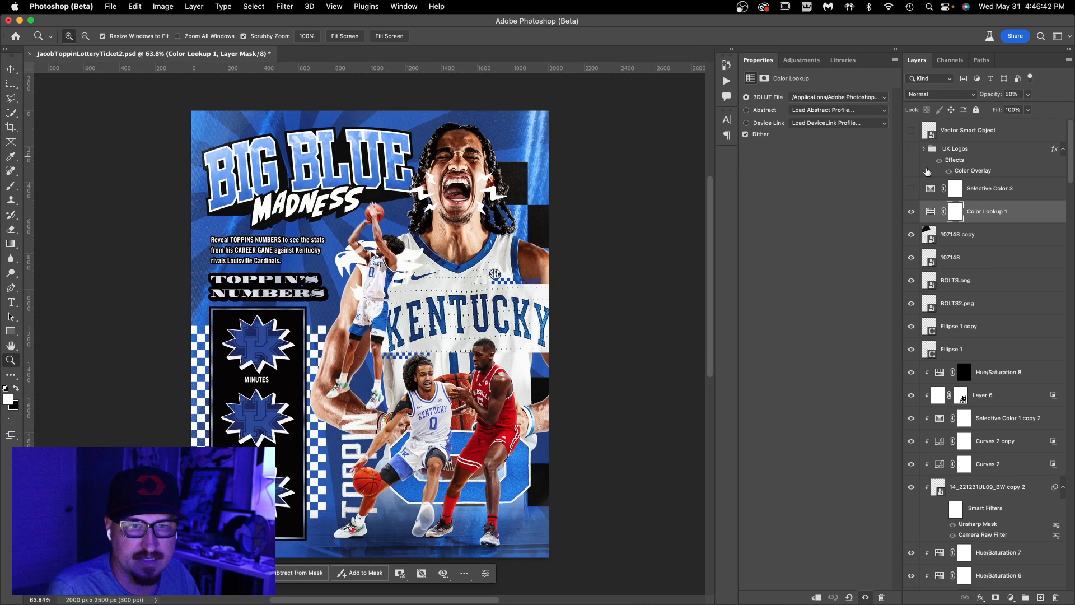
left_click(912, 188)
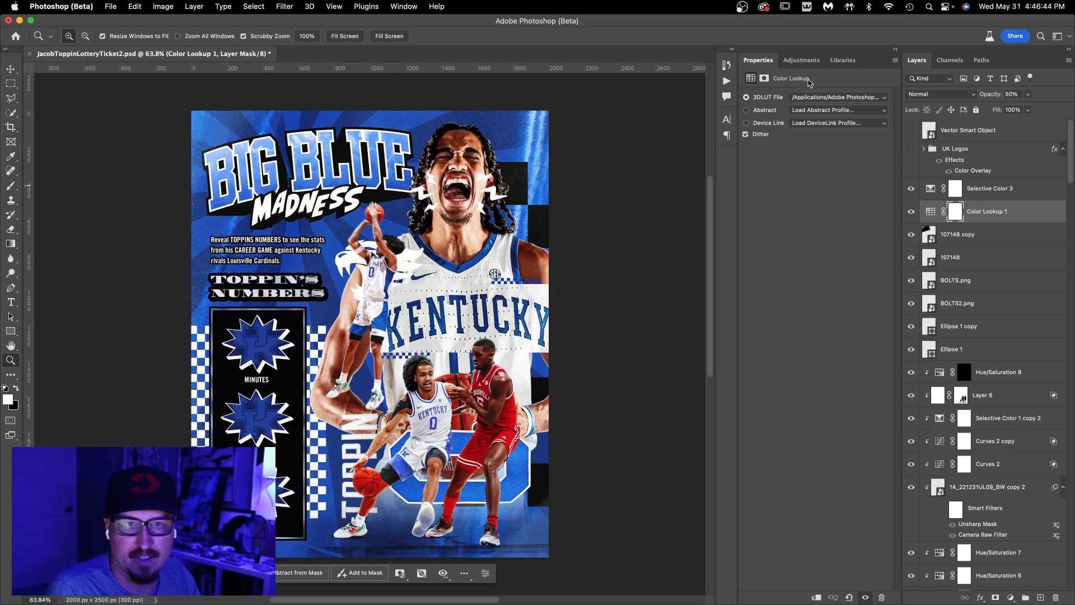
- Show the Yellows and Reds settings of the Selective Color 3 adjustment layer
left_click(935, 193)
left_click(807, 110)
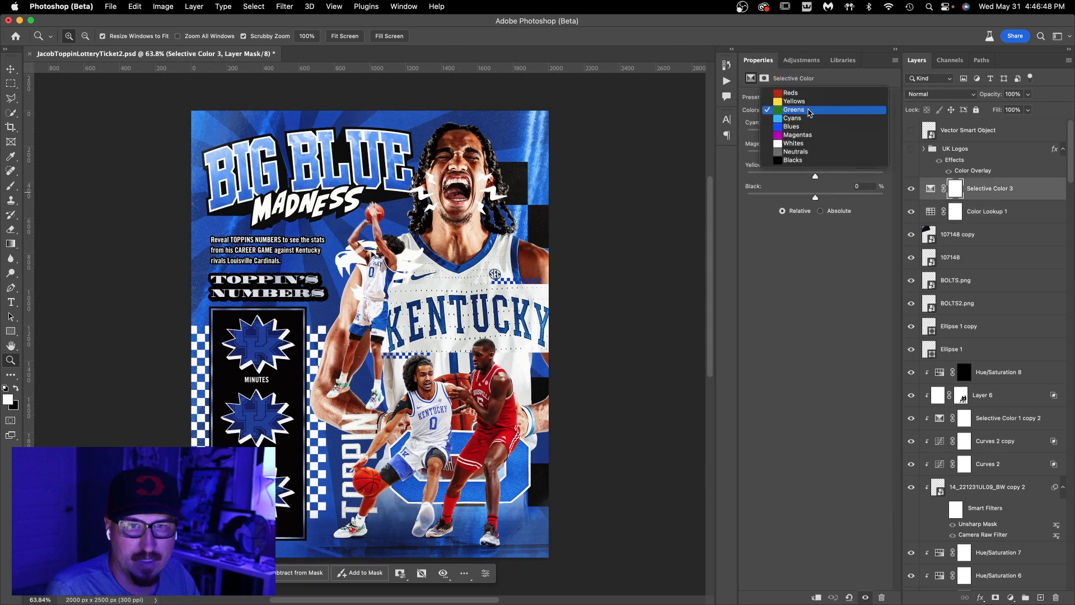
left_click(809, 102)
left_click(812, 110)
left_click(809, 101)
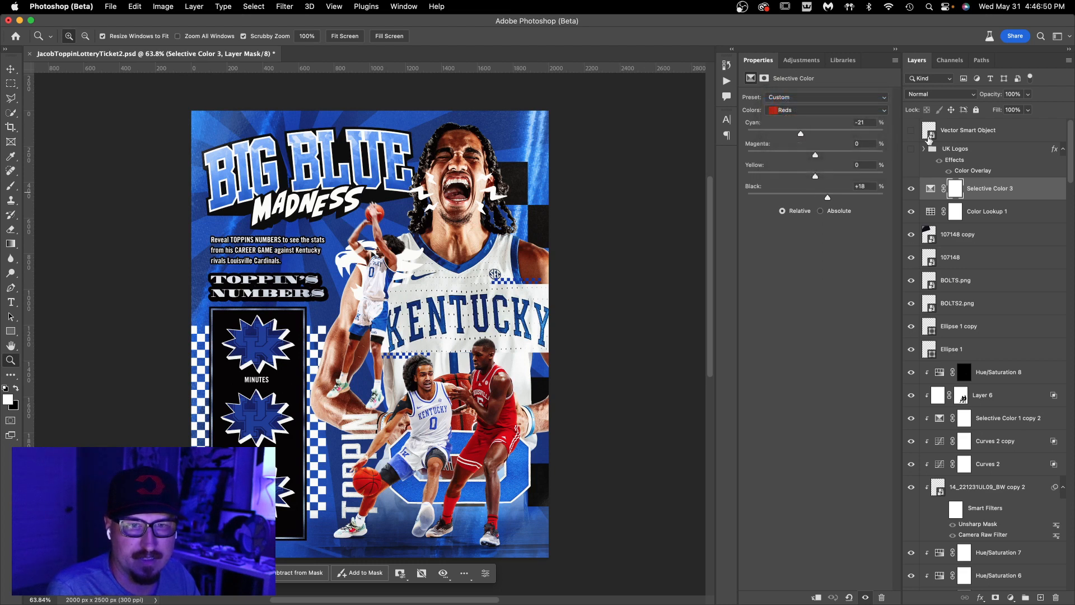
- Compare the UK Logos group and the atom-shaped Vector Smart Object in the poster's lower corner by toggling their visibility
left_click(959, 149)
left_click(911, 150)
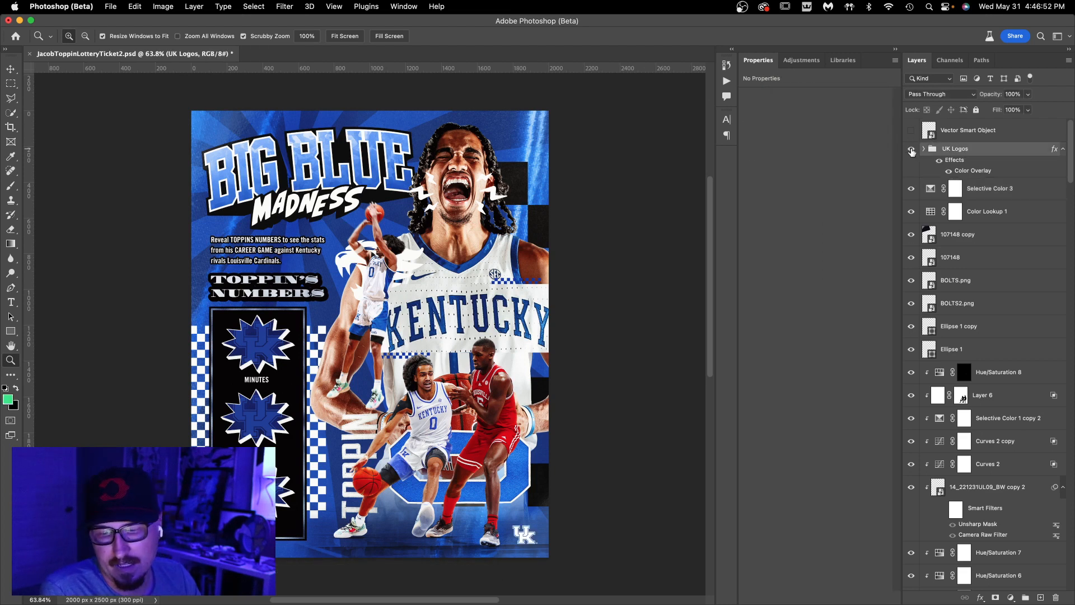
left_click(910, 149)
left_click(910, 149)
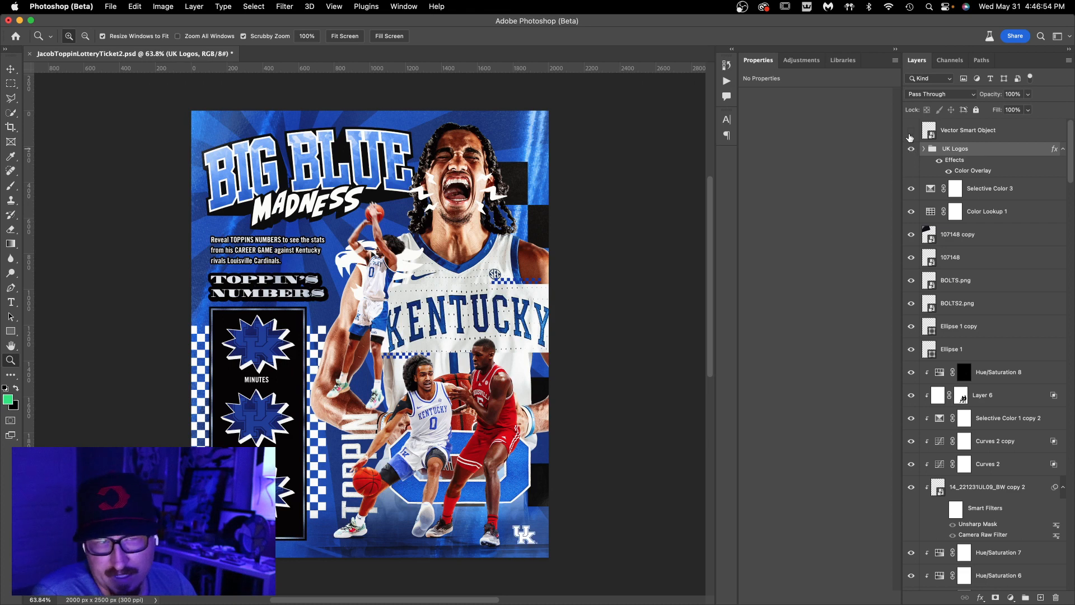
left_click(910, 130)
left_click(911, 149)
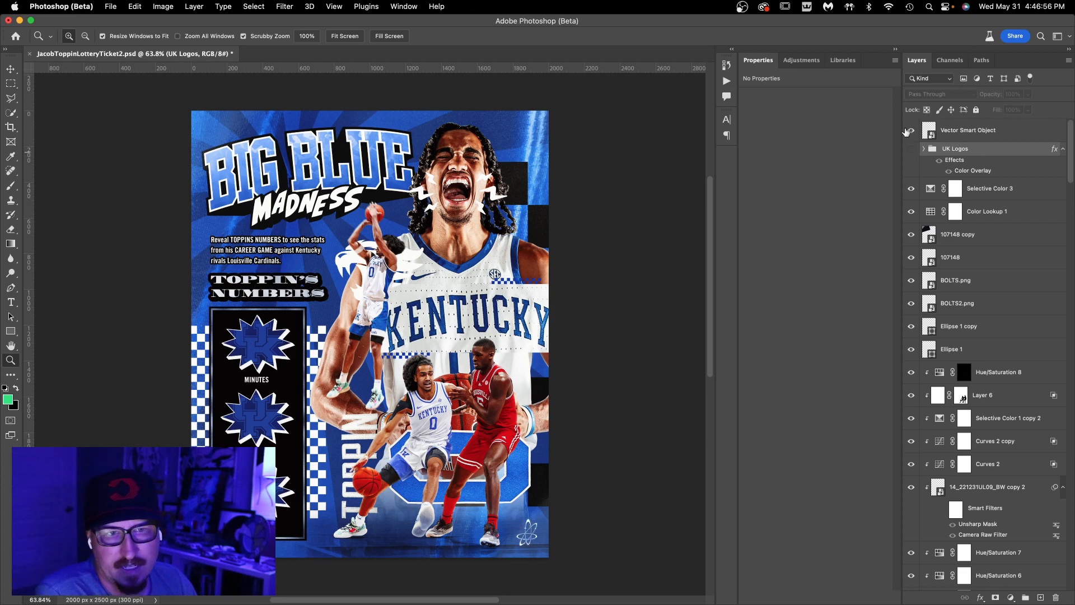
left_click(912, 131)
left_click(911, 150)
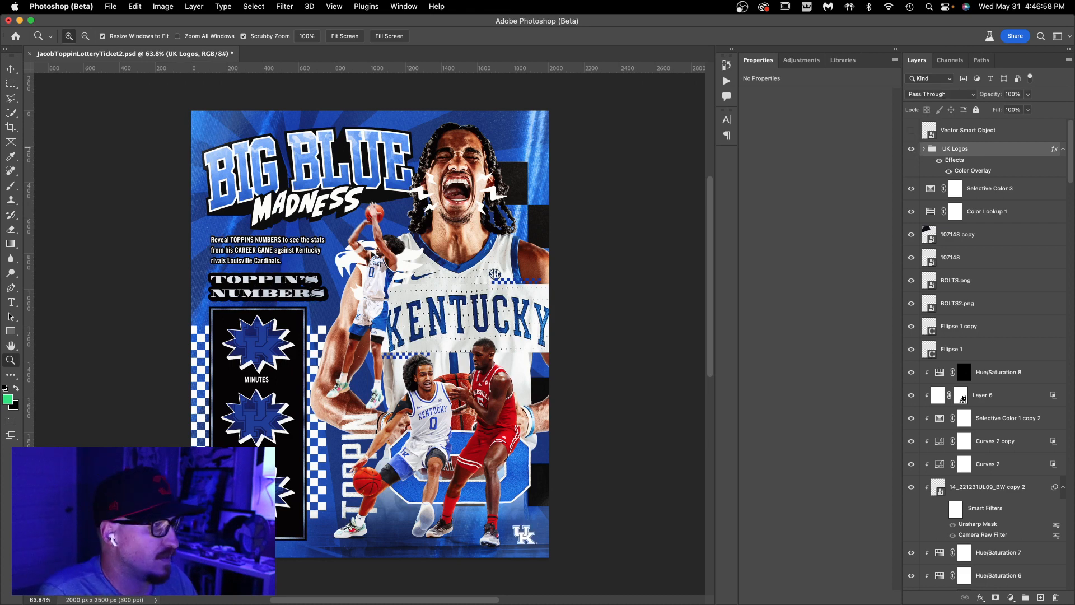
- Show the atom-shaped Vector Smart Object in the poster's lower corner in place of the UK Logos group
key("space")
key("space")
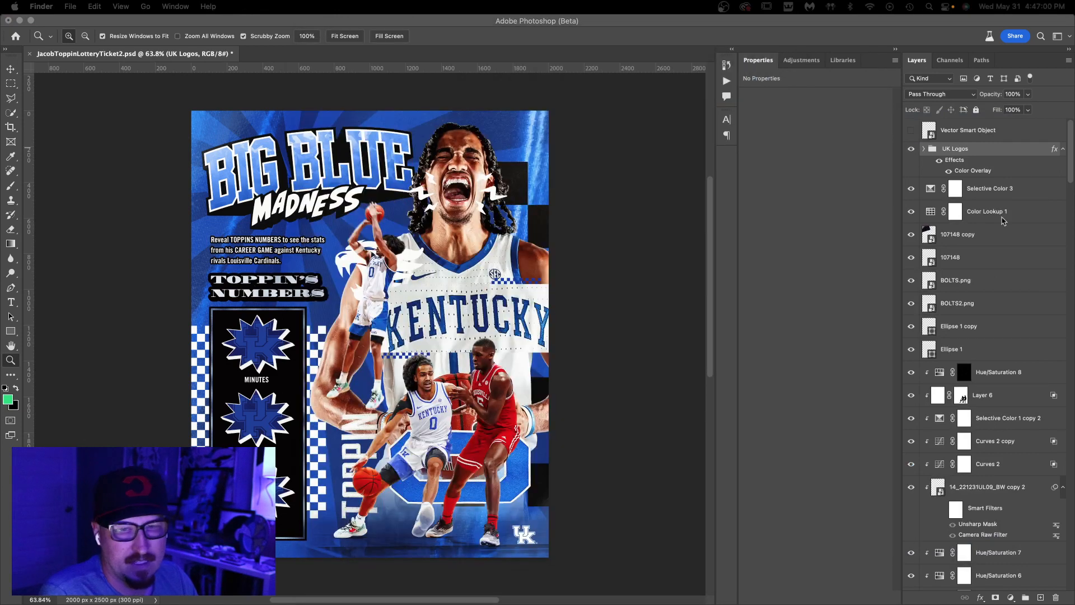
left_click(911, 131)
left_click(911, 149)
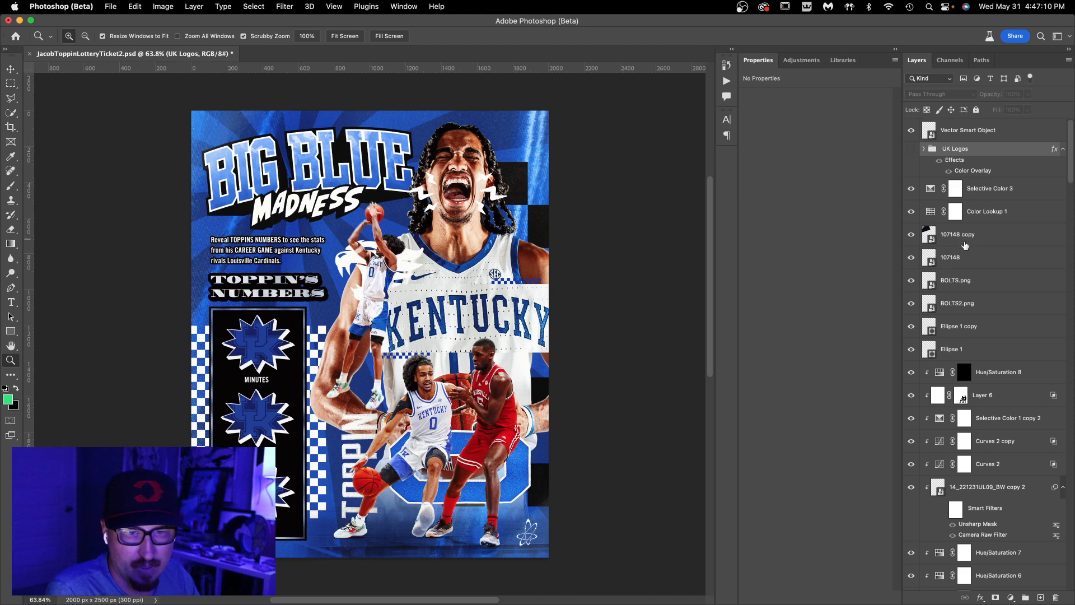
- Hide the BOLTS.png, BOLTS2.png and Little Toppin layers
left_click(913, 303)
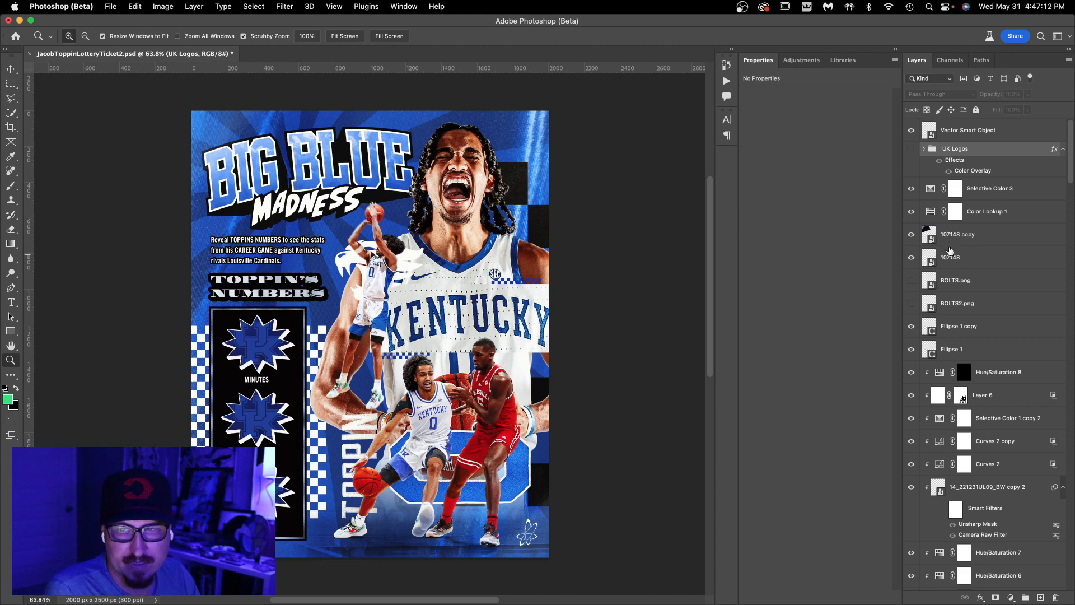
scroll(951, 252, "down", 10)
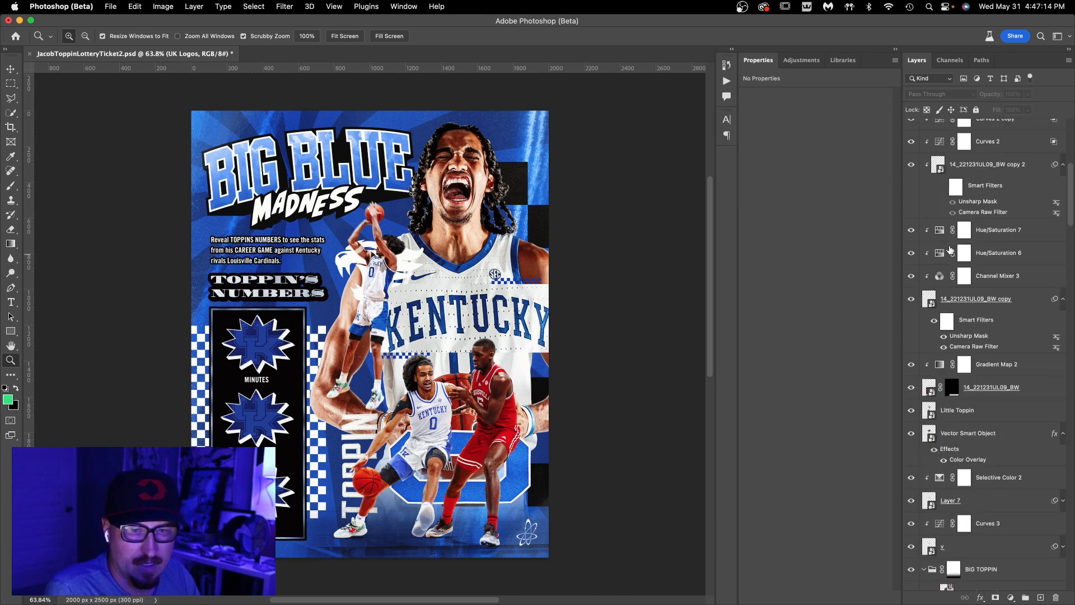
scroll(950, 251, "down", 4)
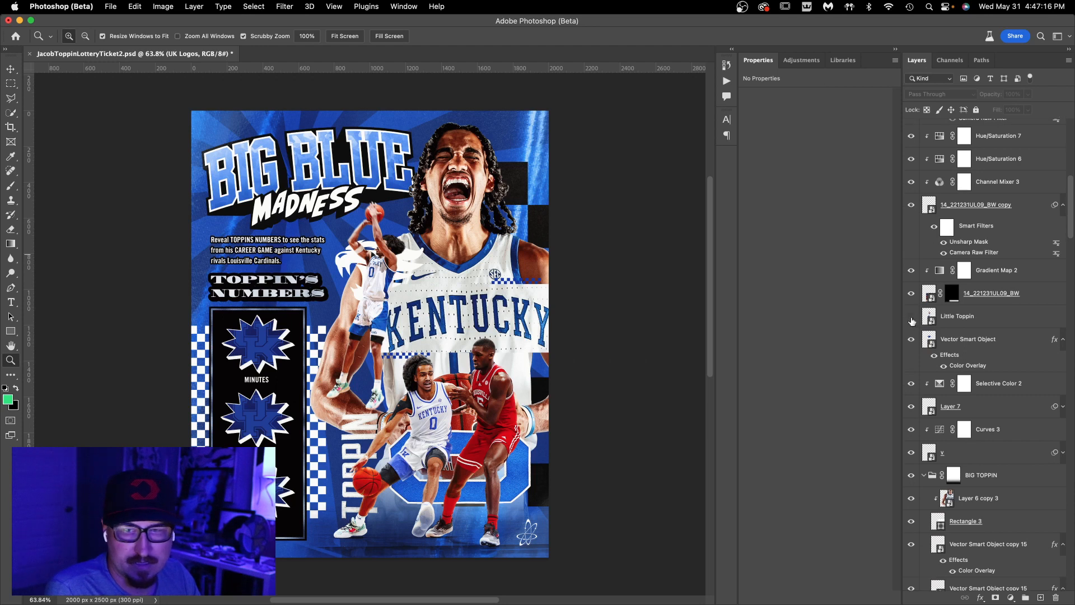
left_click(912, 320)
left_click(976, 317)
scroll(975, 317, "down", 3)
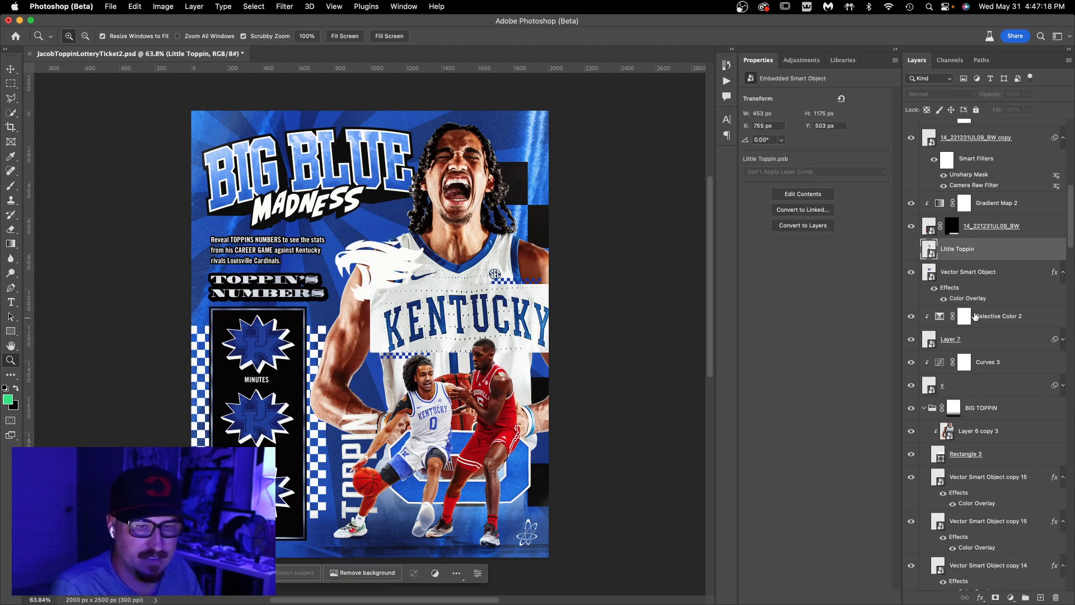
- Hide Group 7, the scratch-off coating in STARBURST copy 2, to uncover the REBOUNDS starburst, and collapse that group
scroll(975, 317, "down", 10)
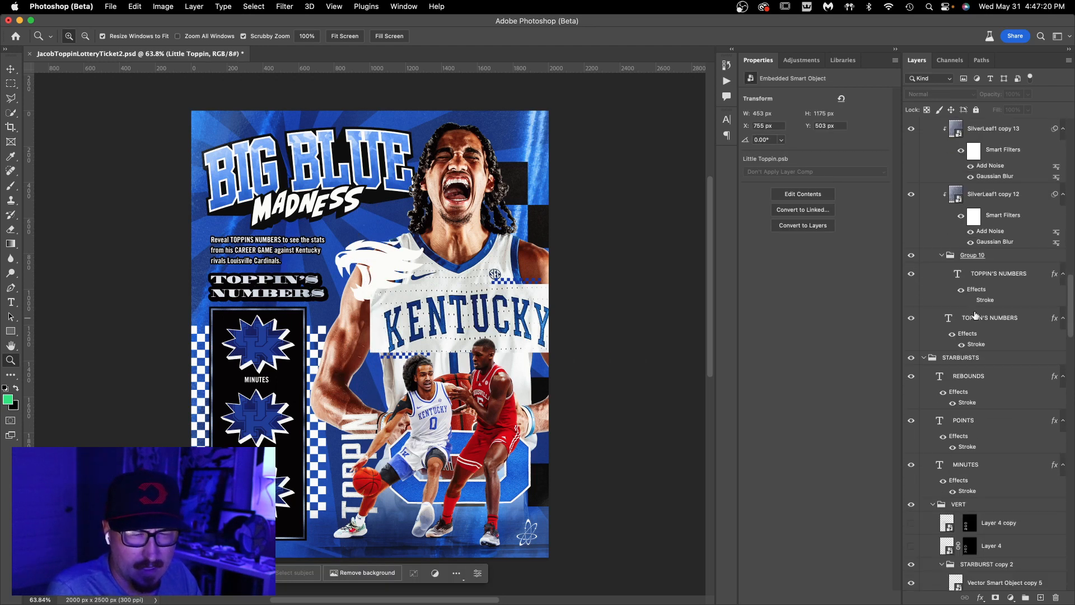
scroll(975, 317, "down", 10)
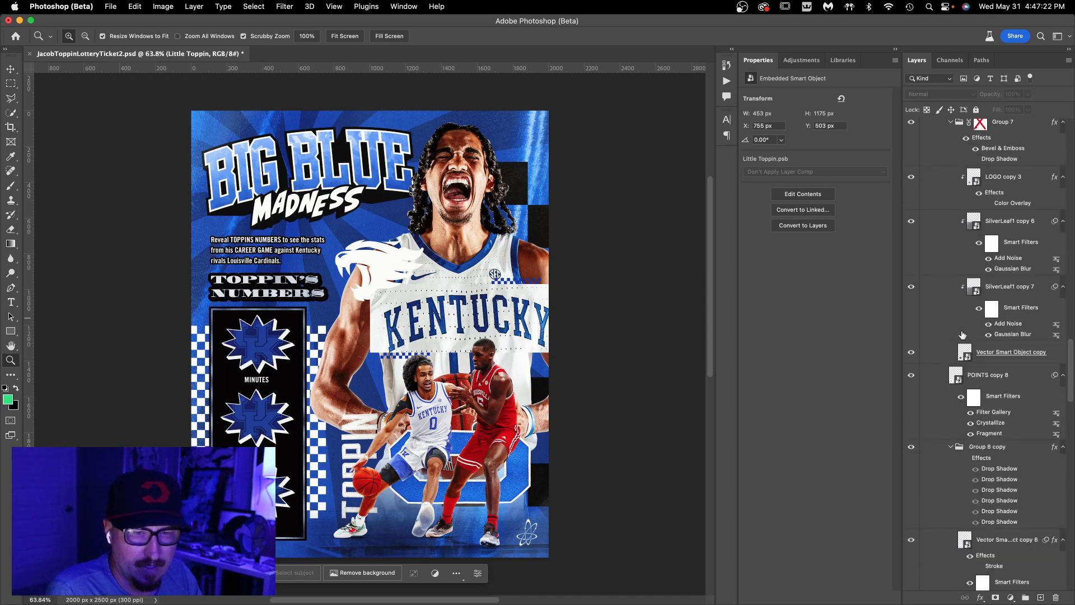
scroll(962, 334, "up", 8)
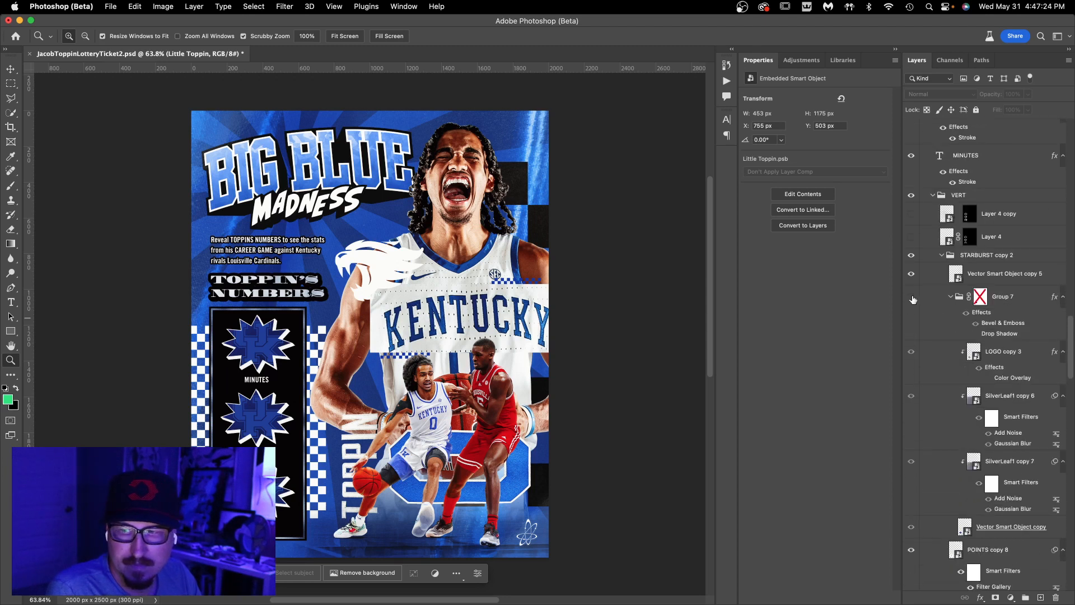
scroll(924, 327, "down", 8)
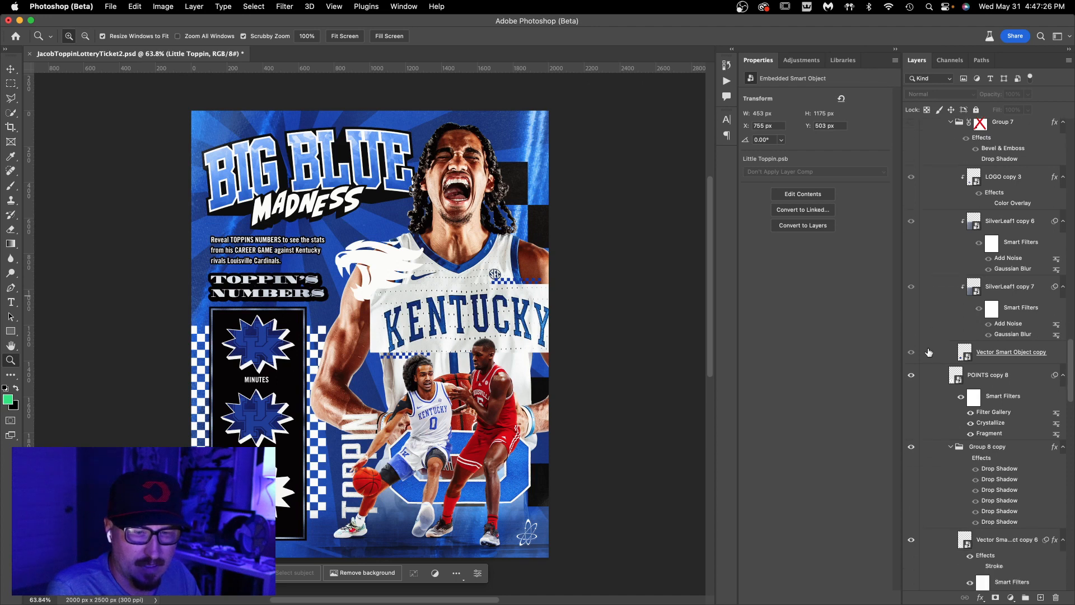
scroll(930, 357, "down", 2)
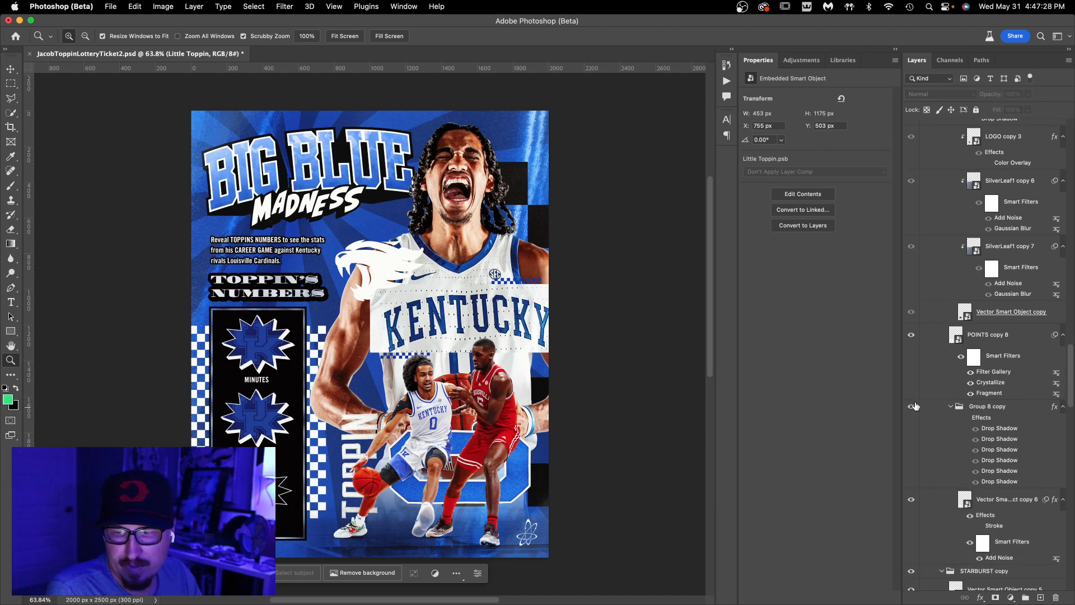
scroll(932, 348, "up", 6)
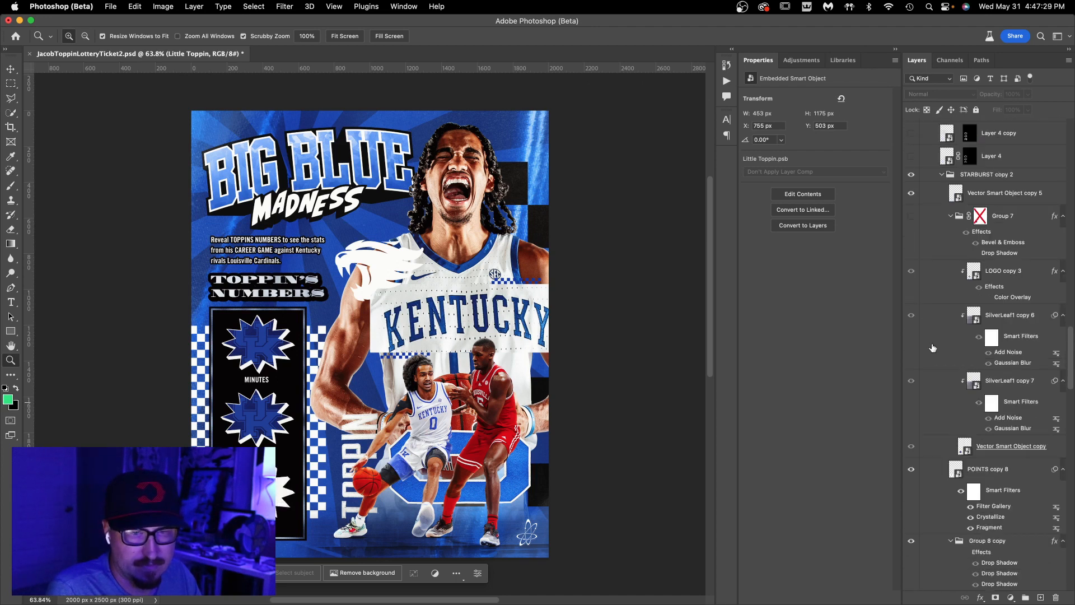
left_click(951, 216)
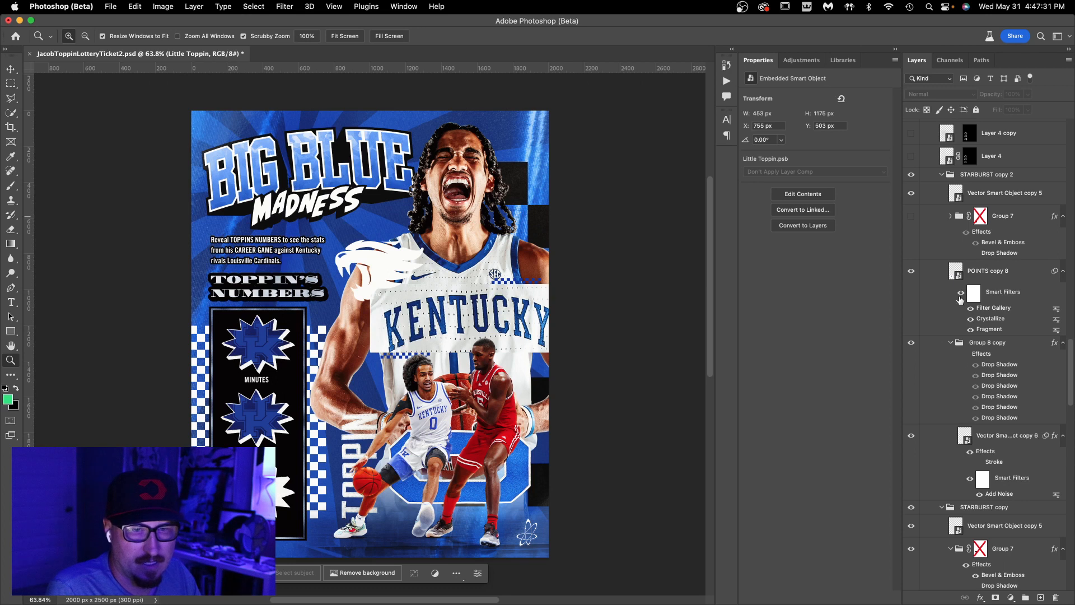
- Hide Group 7 in the STARBURST copy and STARBURST groups to uncover the POINTS and MINUTES numbers
left_click(910, 550)
scroll(952, 525, "down", 10)
scroll(949, 381, "up", 8)
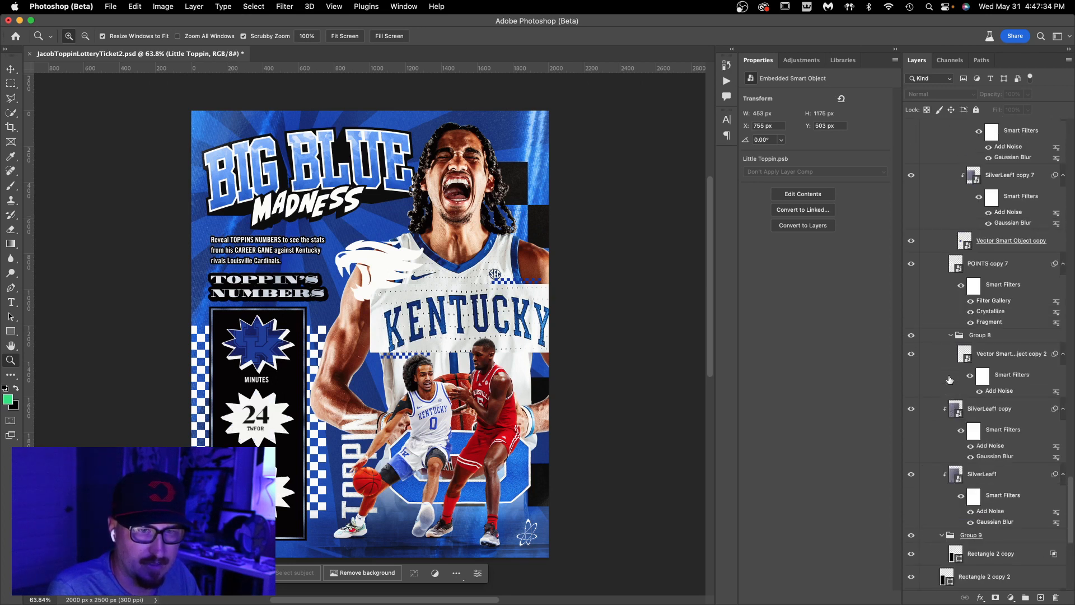
left_click(911, 336)
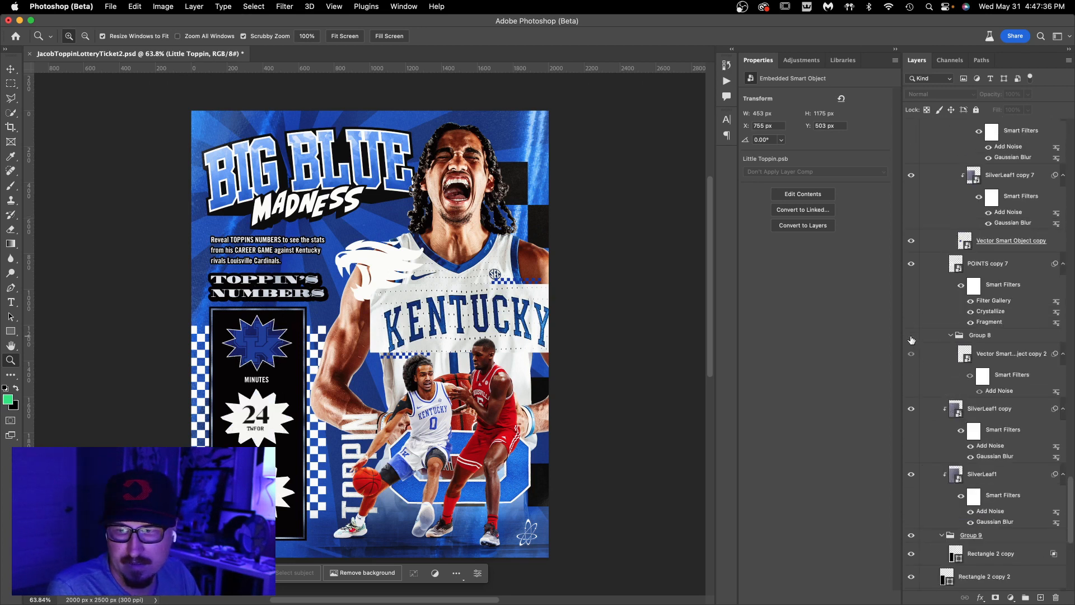
left_click(911, 336)
scroll(918, 333, "up", 4)
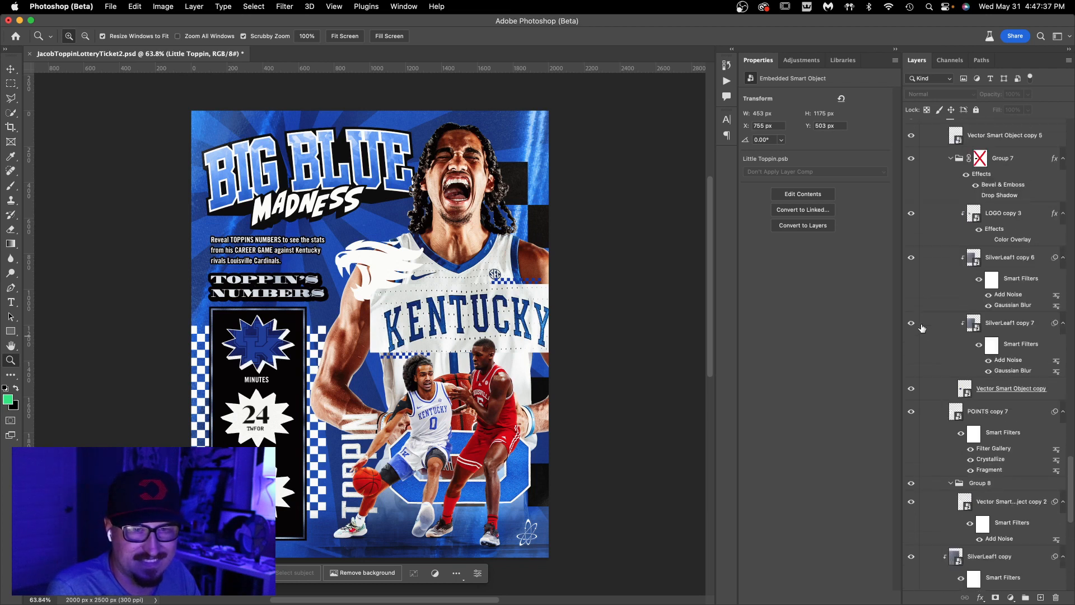
left_click(912, 160)
scroll(935, 250, "up", 9)
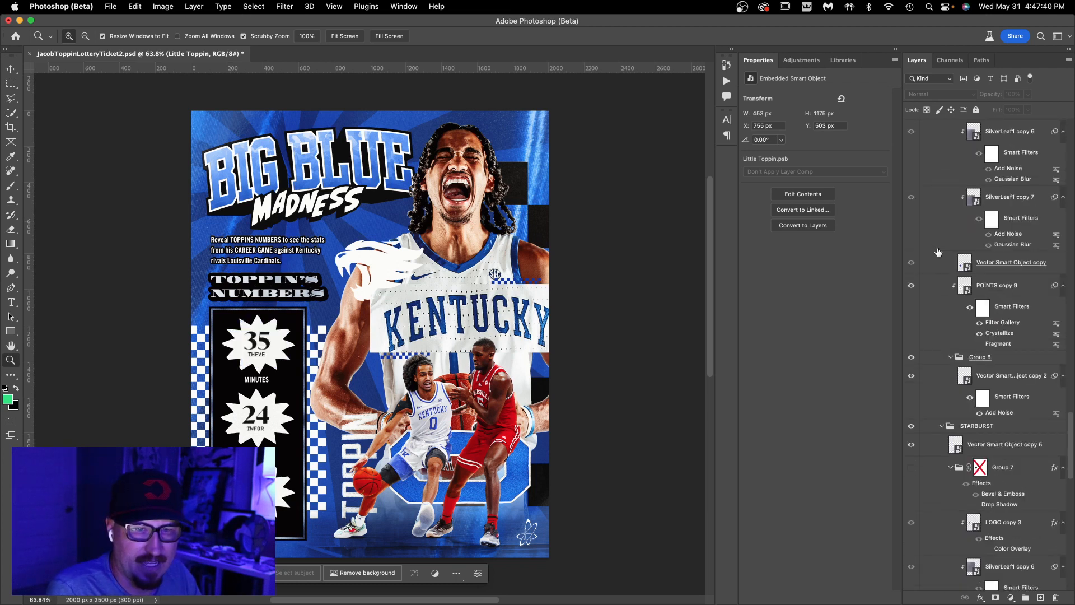
- Examine the scratched texture around the MINUTES starburst up close, followed by the whole uncovered poster
scroll(939, 252, "up", 10)
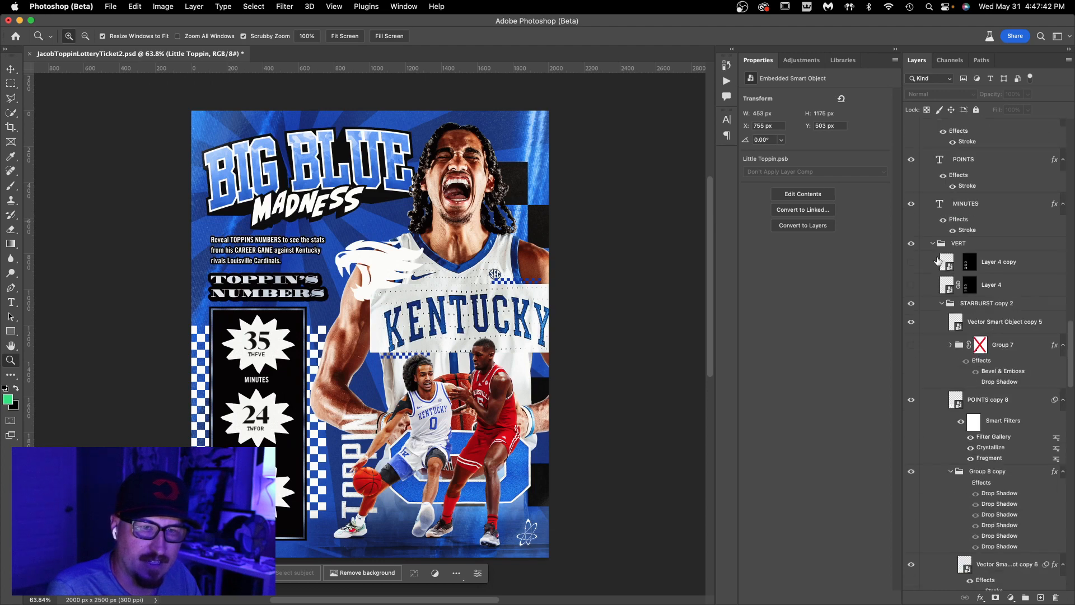
scroll(930, 266, "up", 1)
left_click_drag(247, 357, 323, 355)
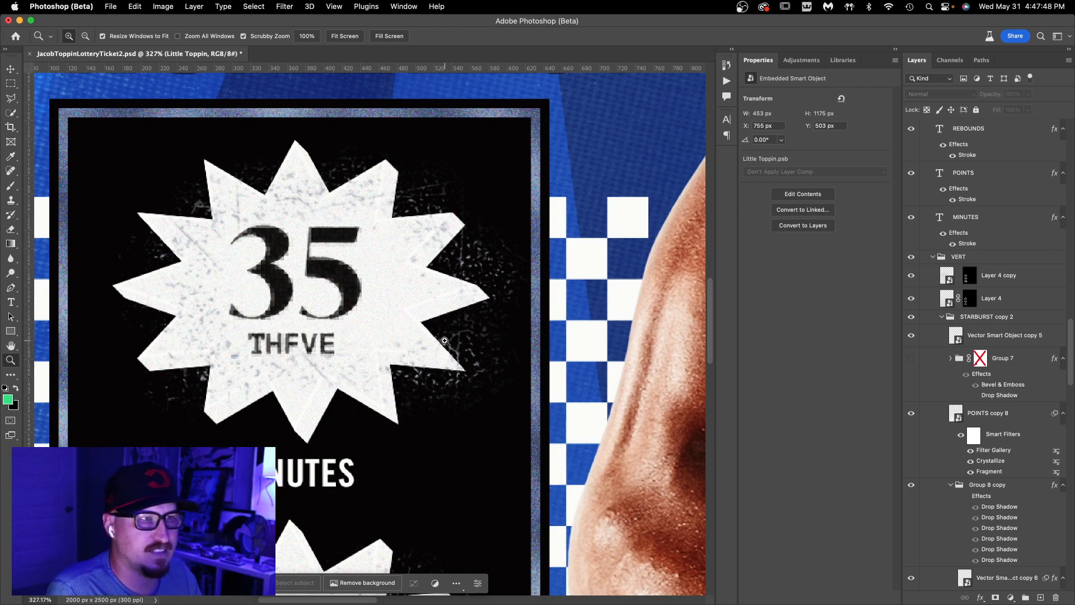
scroll(446, 340, "down", 6)
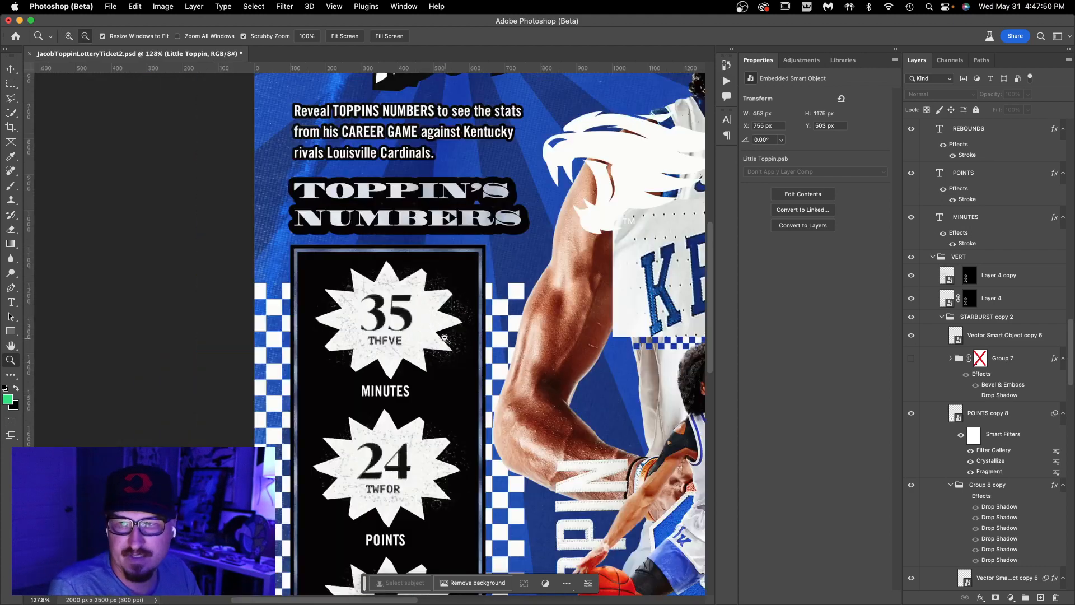
scroll(454, 354, "down", 3)
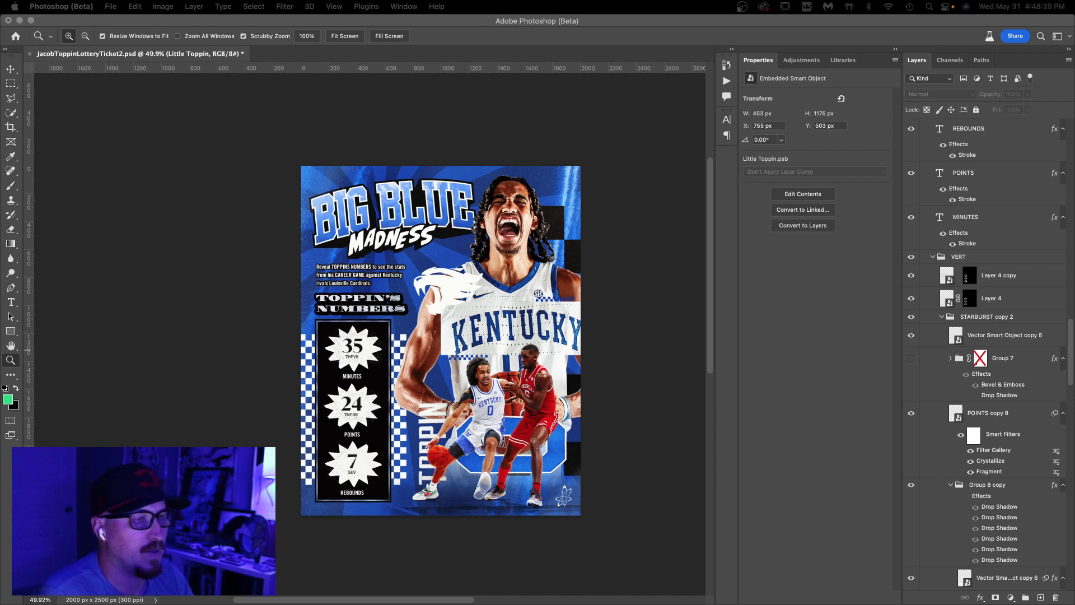
- Switch to Finder, preview JacobToppinLotteryTicket2BEFORE_1.gif and place the preview beside the poster for comparison
left_click(670, 307)
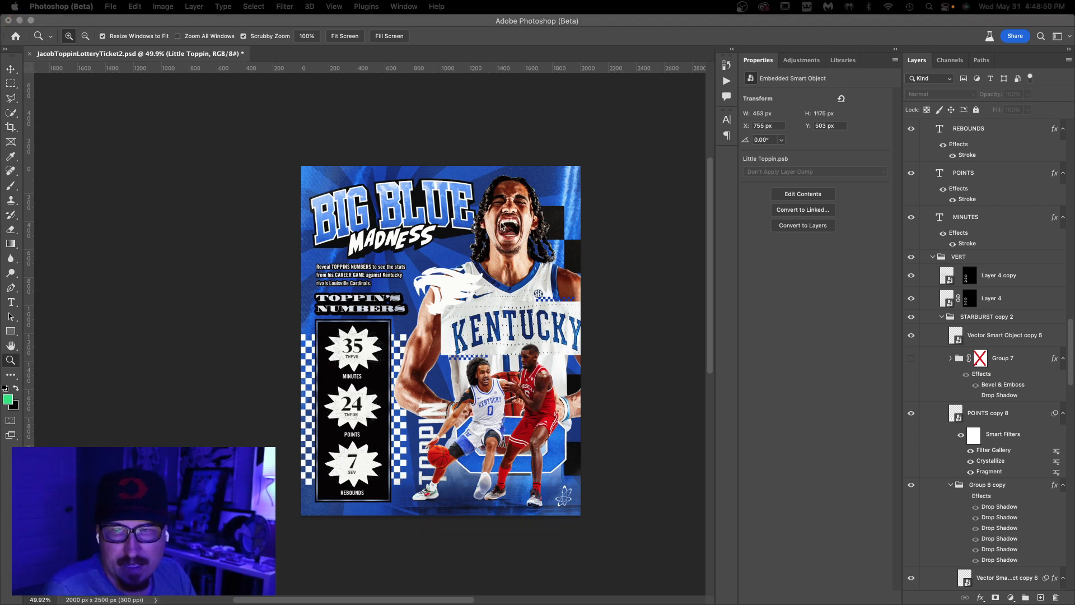
left_click(526, 253)
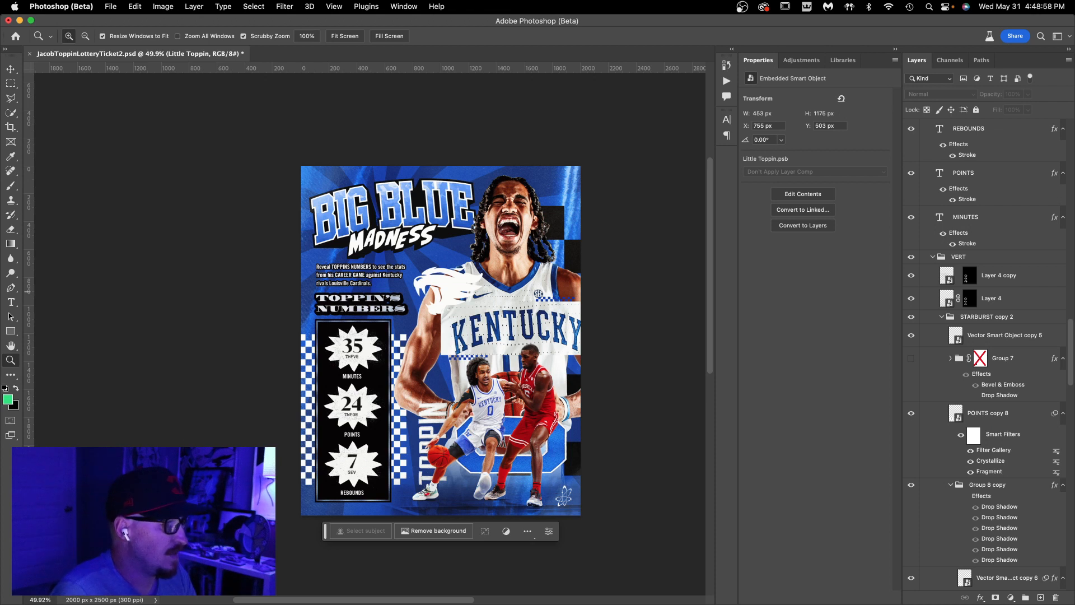
key("super+Tab")
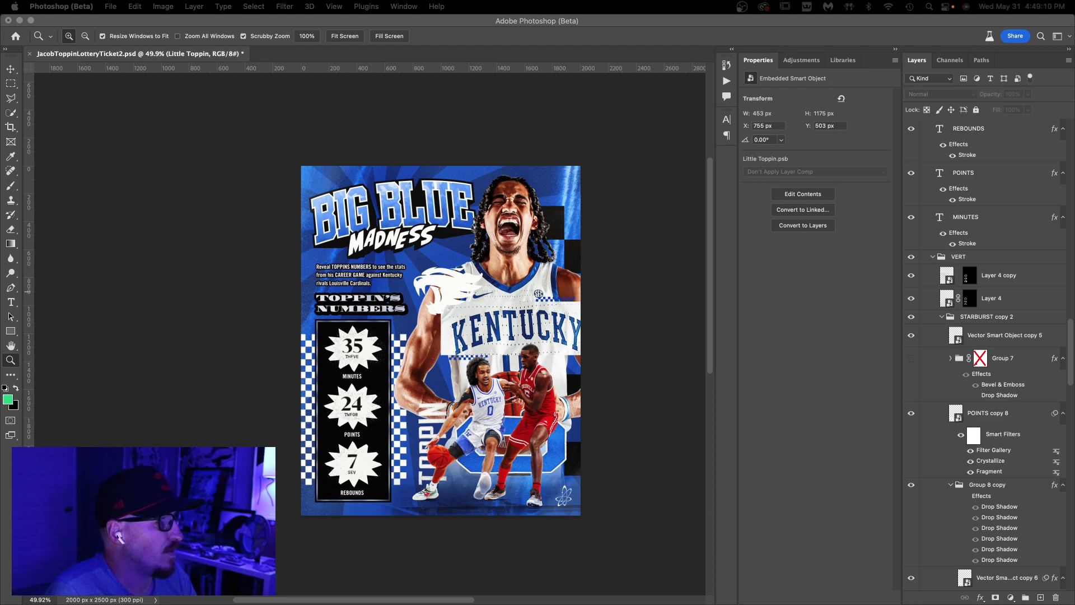
key("space")
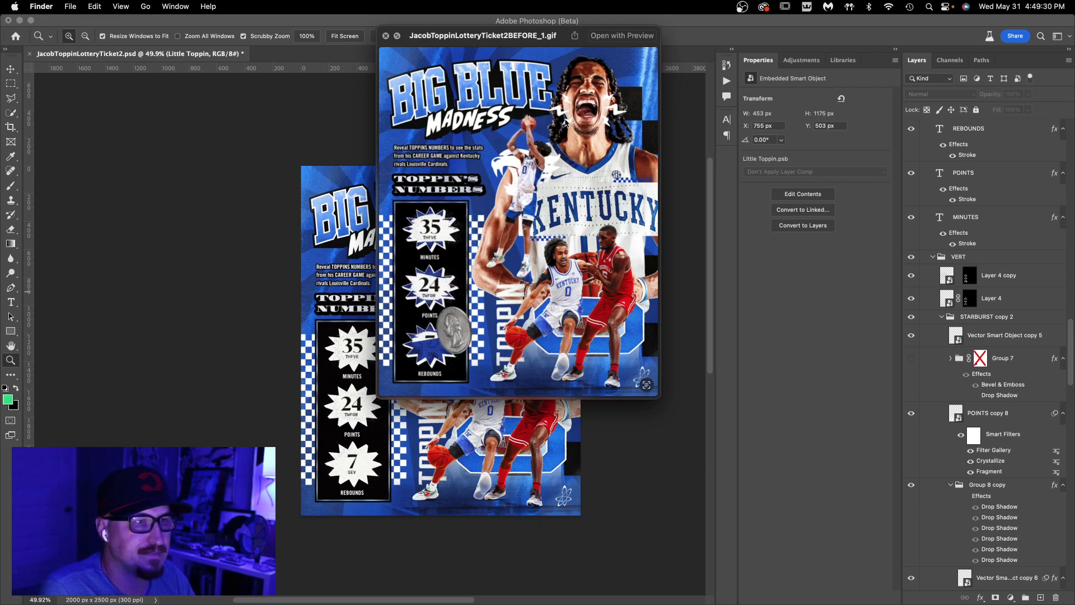
left_click_drag(511, 31, 728, 146)
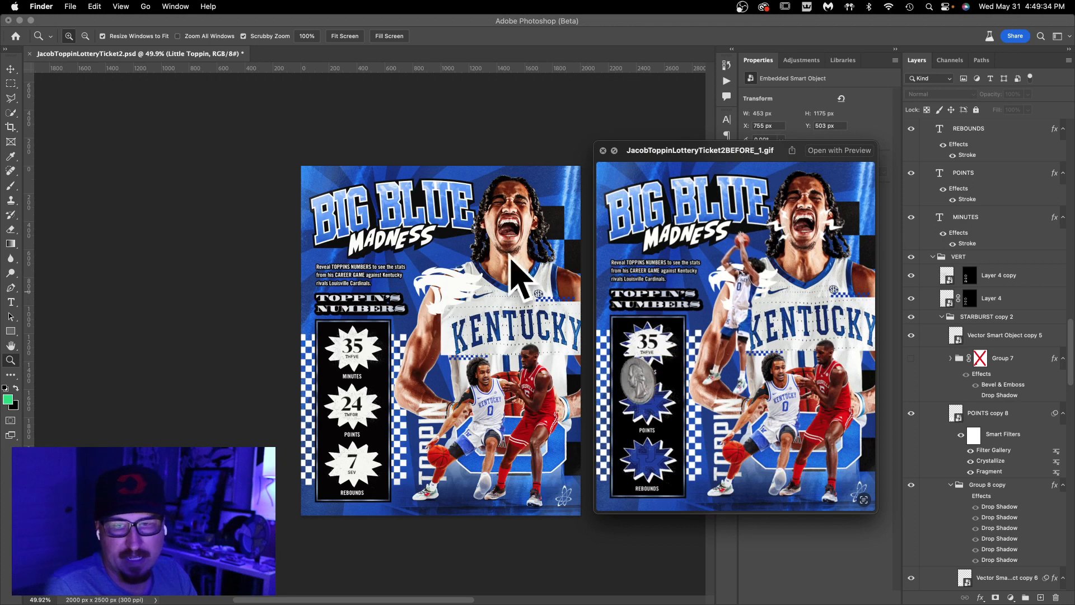